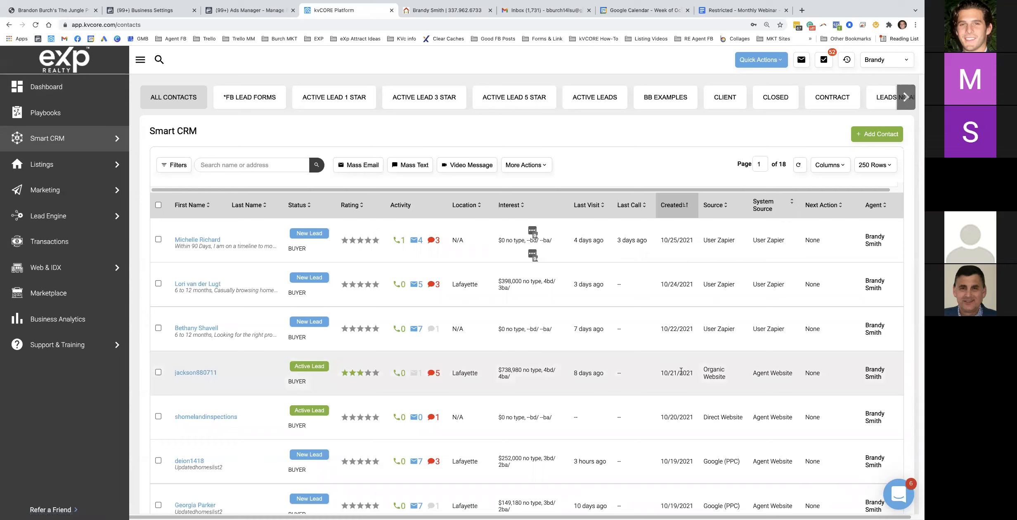
# Open the Organic Website lead's contact record and scroll through its activity timeline
pyautogui.moveTo(723, 380); pyautogui.dragTo(697, 371)
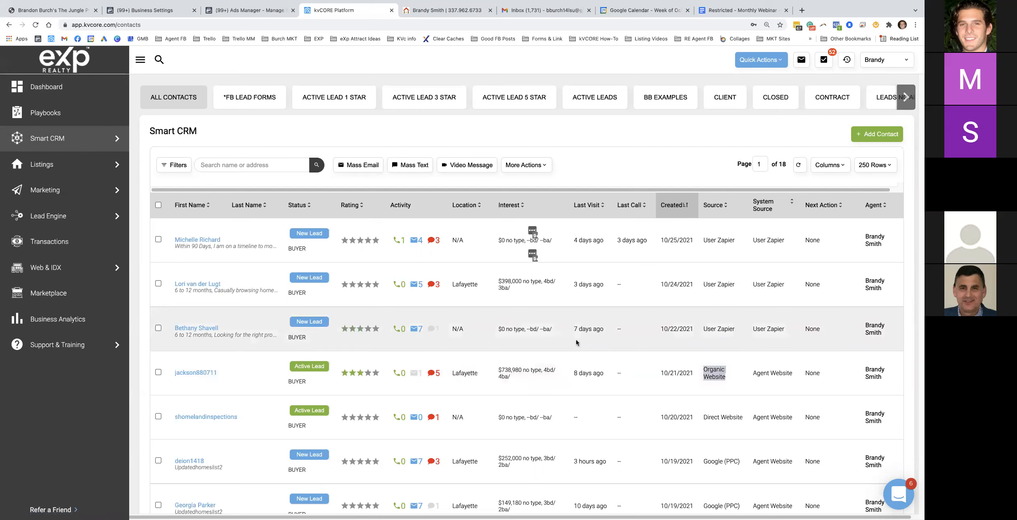
pyautogui.click(203, 374)
pyautogui.scroll(-5, 313, 283)
pyautogui.scroll(-10, 305, 288)
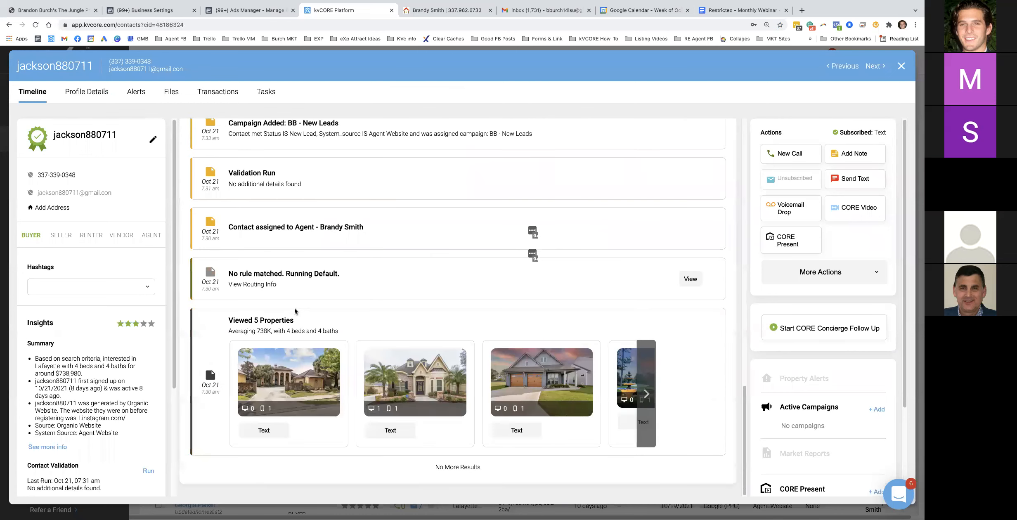
pyautogui.scroll(2, 293, 312)
pyautogui.scroll(-1, 292, 312)
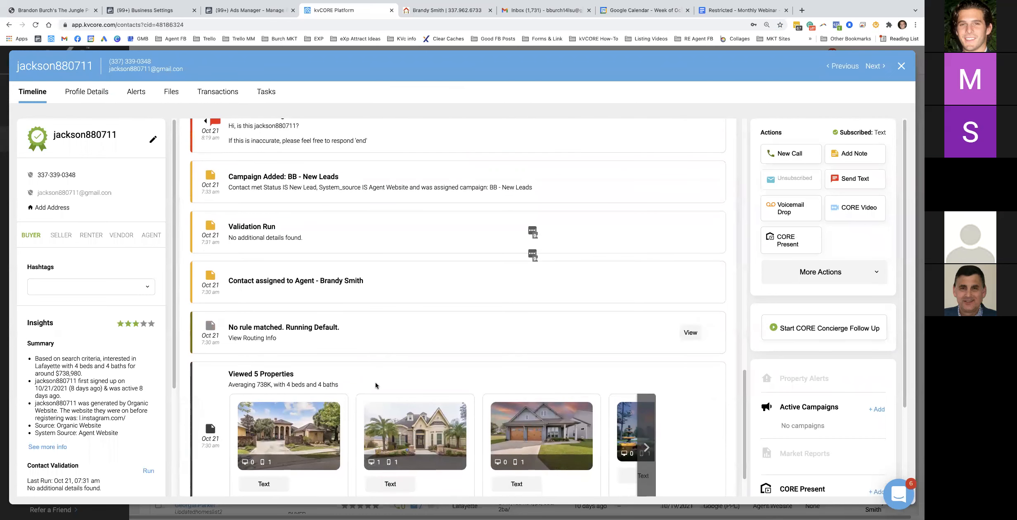
# Highlight the greeting of the first automated text sent to the lead
pyautogui.moveTo(340, 384); pyautogui.dragTo(234, 373)
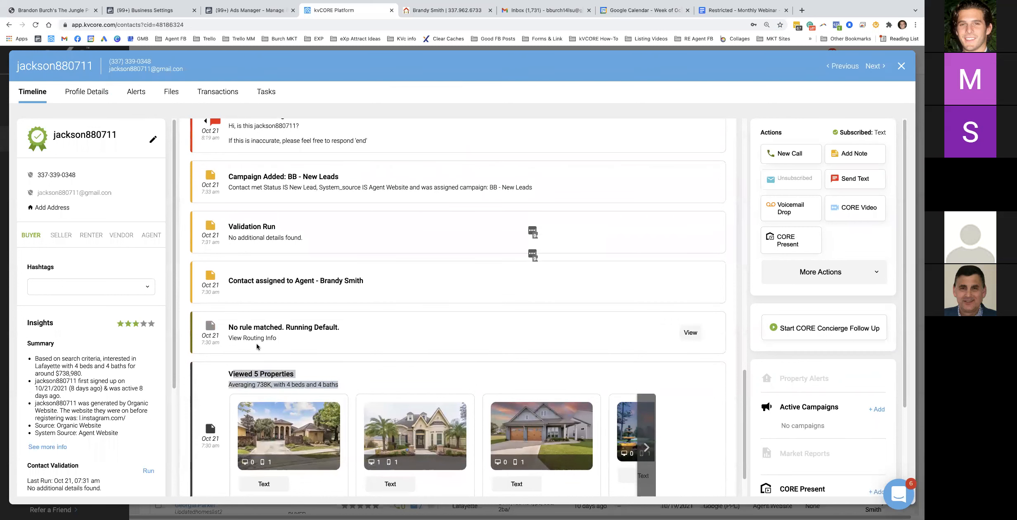
pyautogui.scroll(3, 257, 341)
pyautogui.scroll(1, 235, 231)
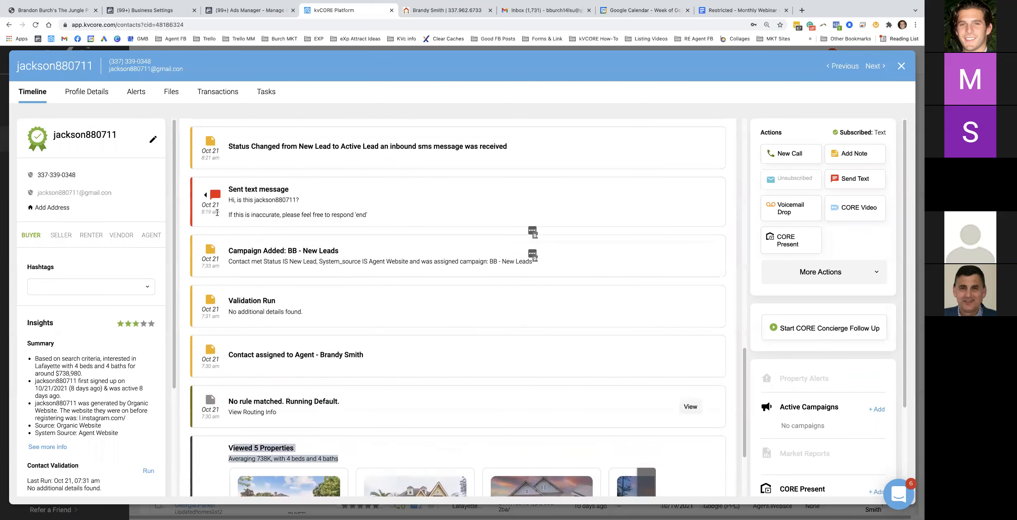
pyautogui.moveTo(230, 199); pyautogui.dragTo(352, 201)
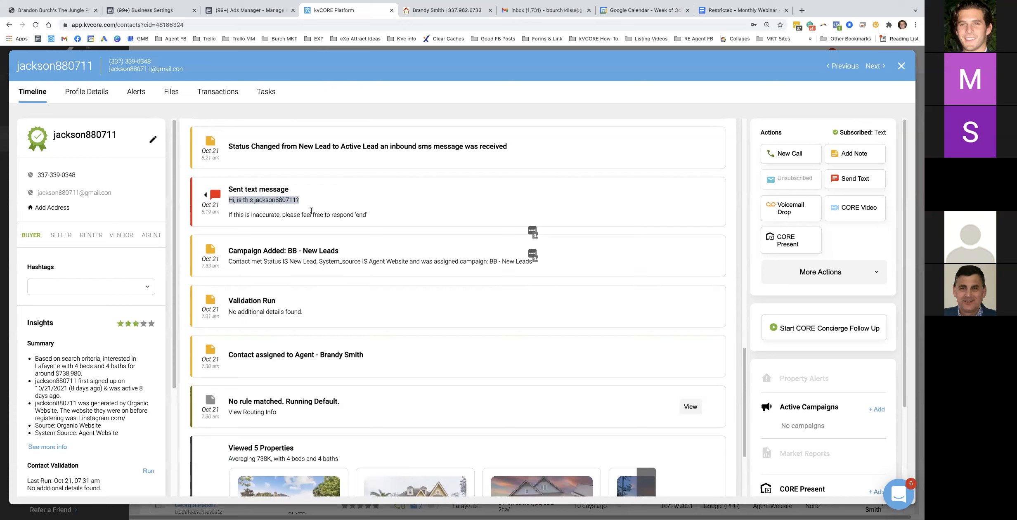
pyautogui.tripleClick(280, 217)
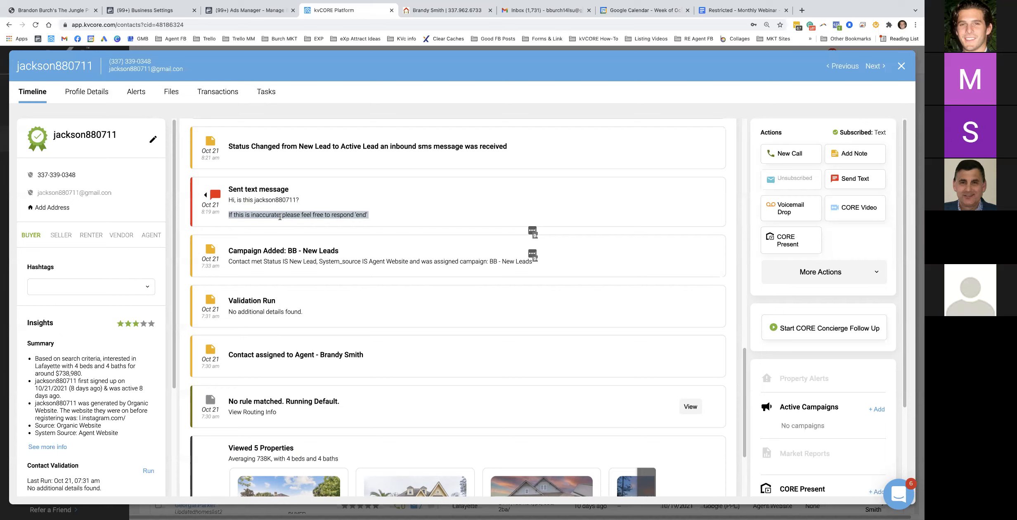
pyautogui.click(363, 214)
pyautogui.moveTo(228, 215); pyautogui.dragTo(366, 213)
pyautogui.scroll(3, 289, 207)
pyautogui.scroll(1, 282, 238)
pyautogui.moveTo(239, 196); pyautogui.dragTo(228, 197)
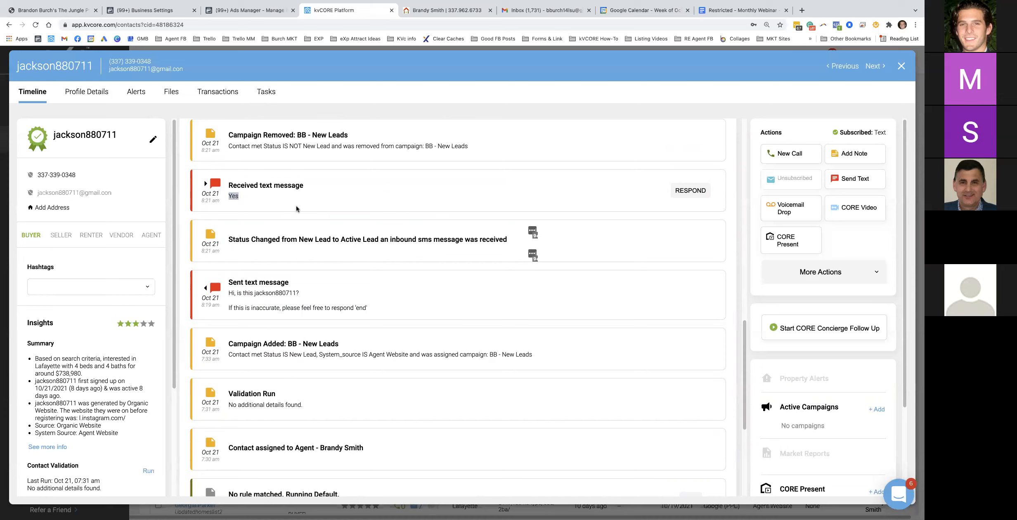
pyautogui.tripleClick(253, 239)
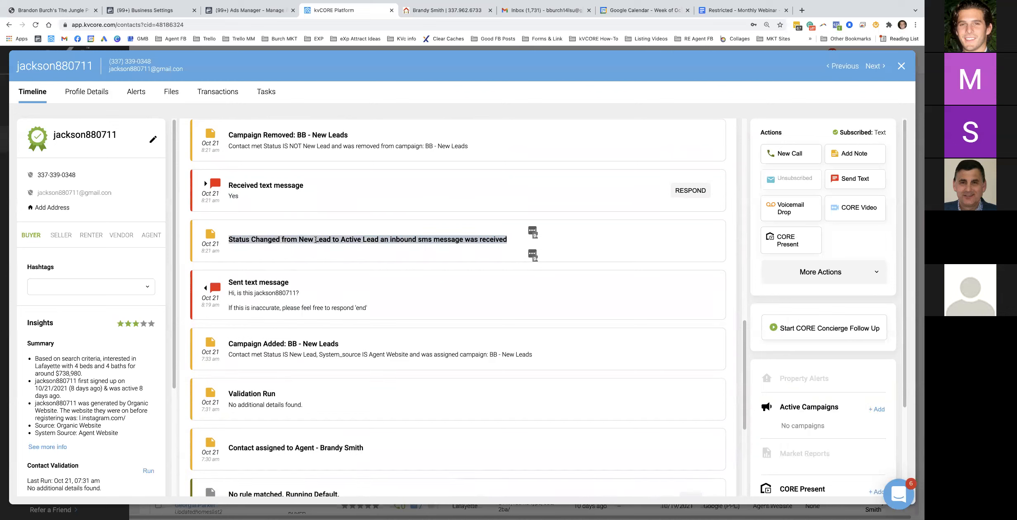
pyautogui.click(301, 239)
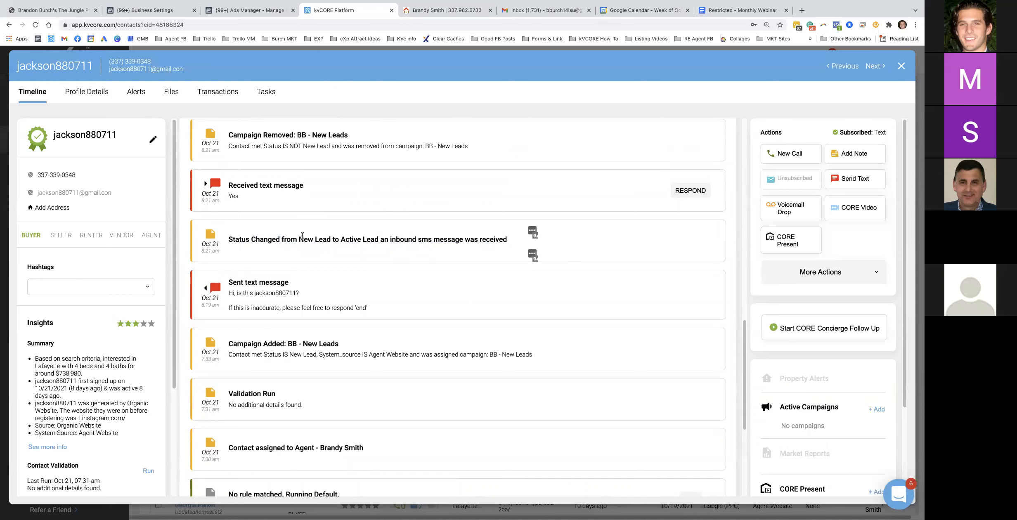
pyautogui.moveTo(299, 240); pyautogui.dragTo(508, 239)
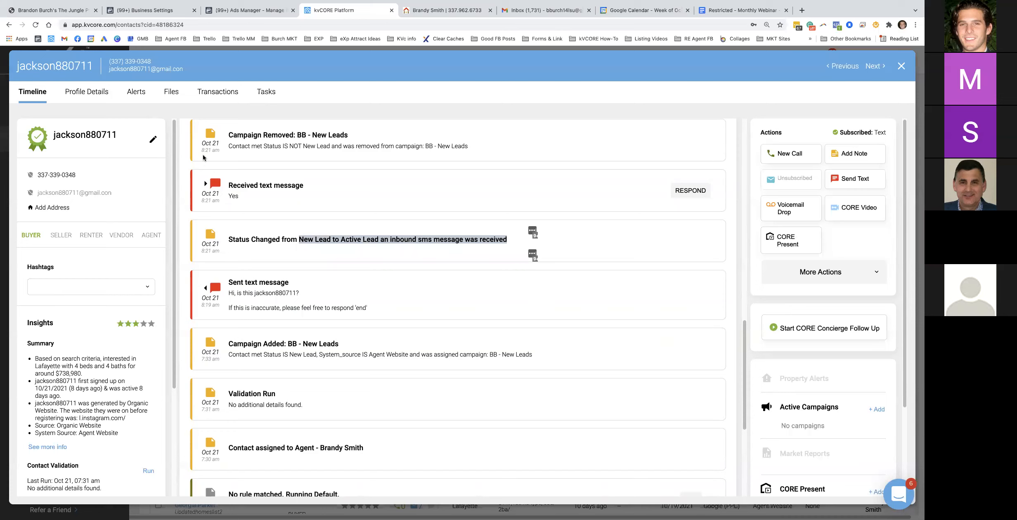
pyautogui.click(396, 243)
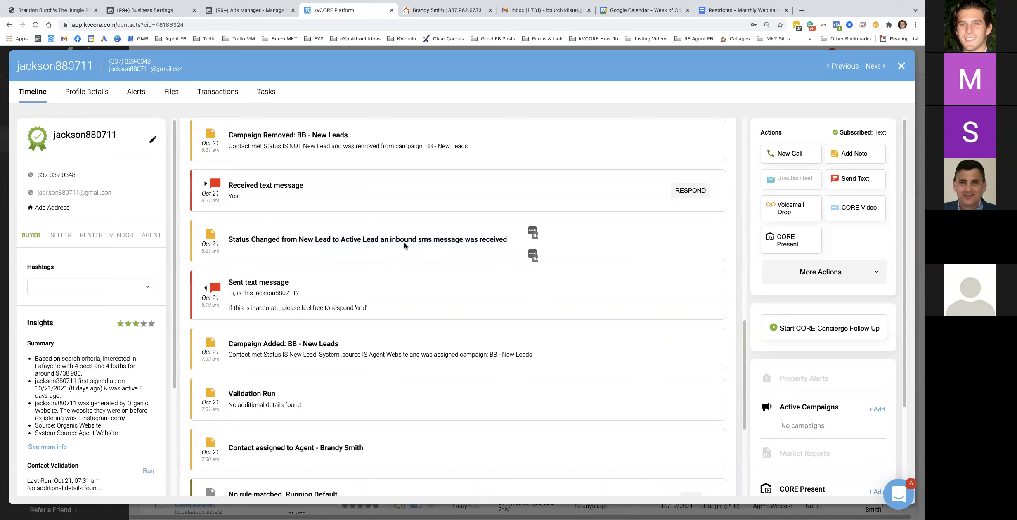
pyautogui.moveTo(413, 247); pyautogui.dragTo(503, 237)
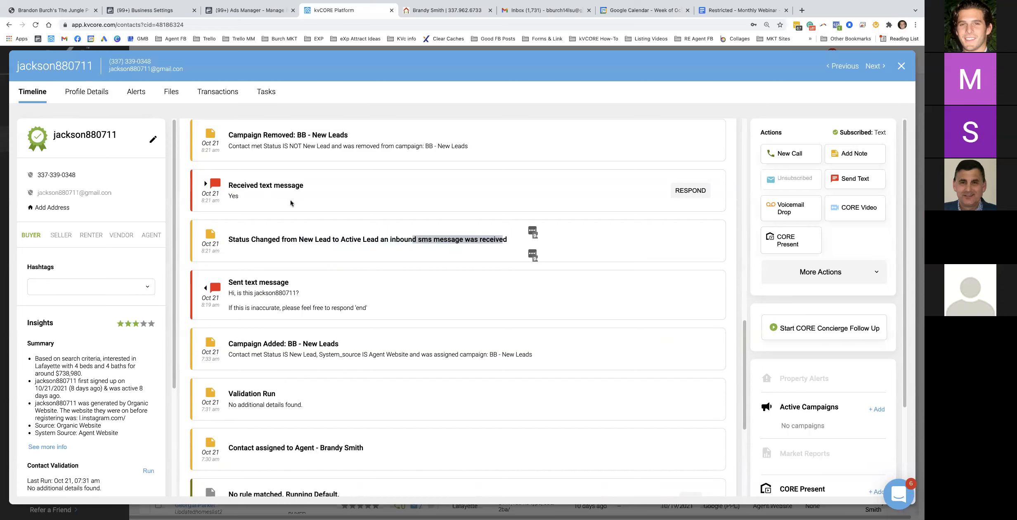
pyautogui.scroll(1, 285, 198)
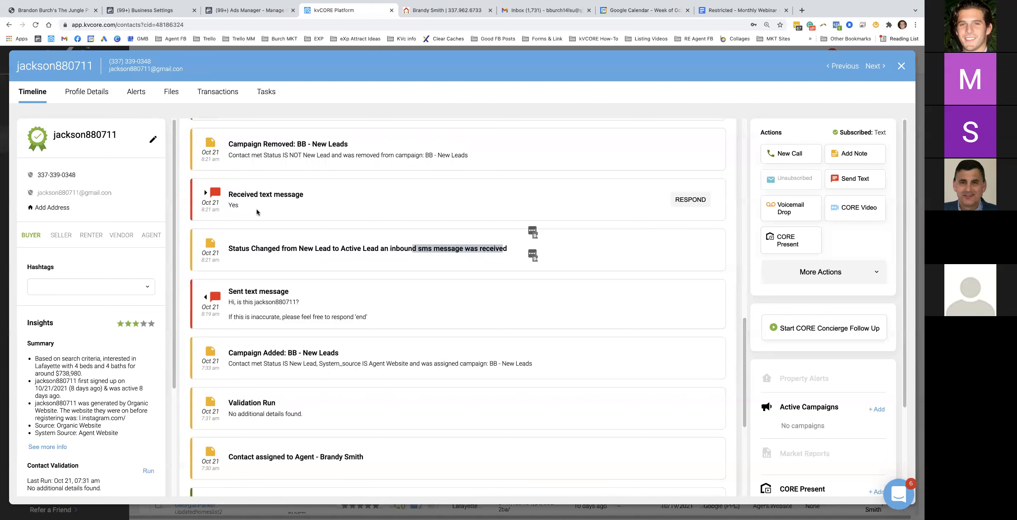
pyautogui.scroll(1, 257, 212)
# Highlight the campaign removal note, the introduction text sent, and the lead's Yes reply
pyautogui.tripleClick(251, 169)
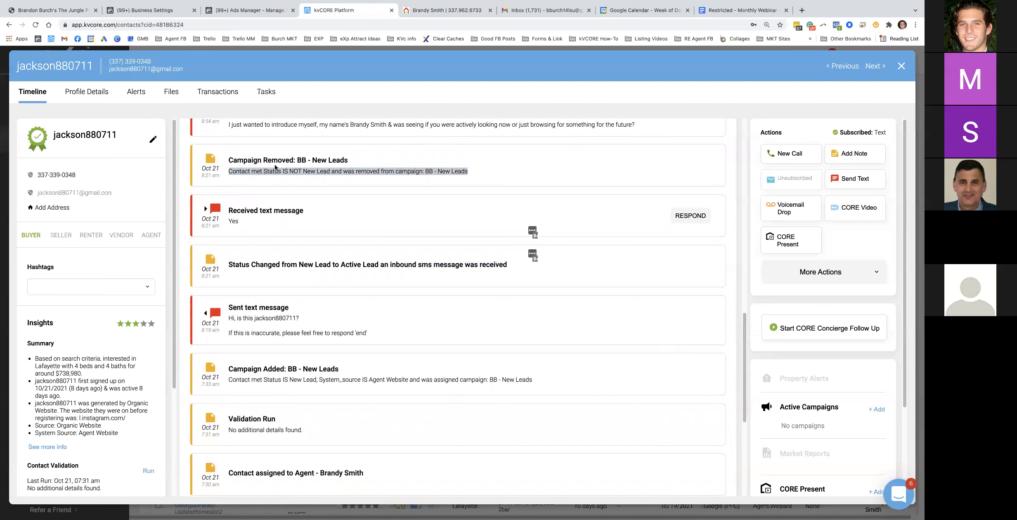
pyautogui.scroll(2, 352, 276)
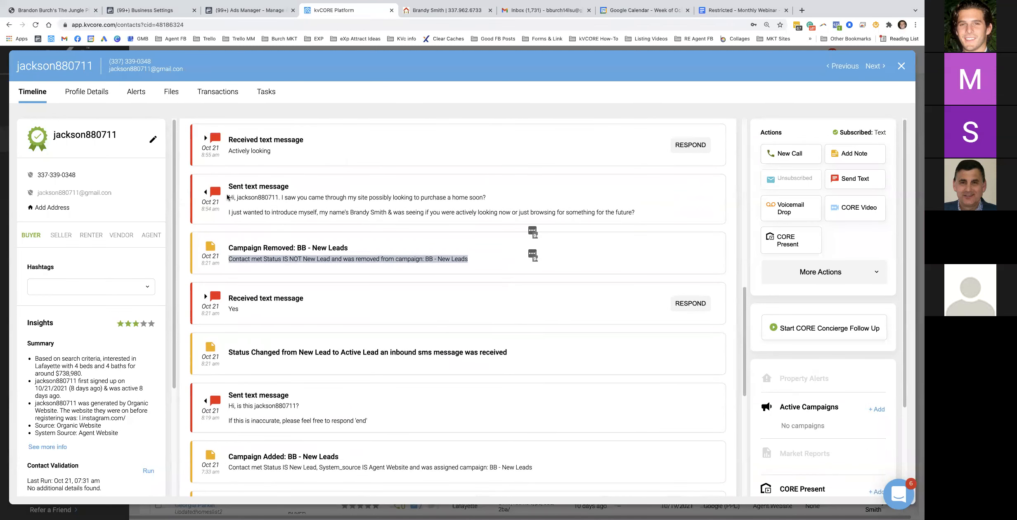
pyautogui.moveTo(228, 197); pyautogui.dragTo(643, 213)
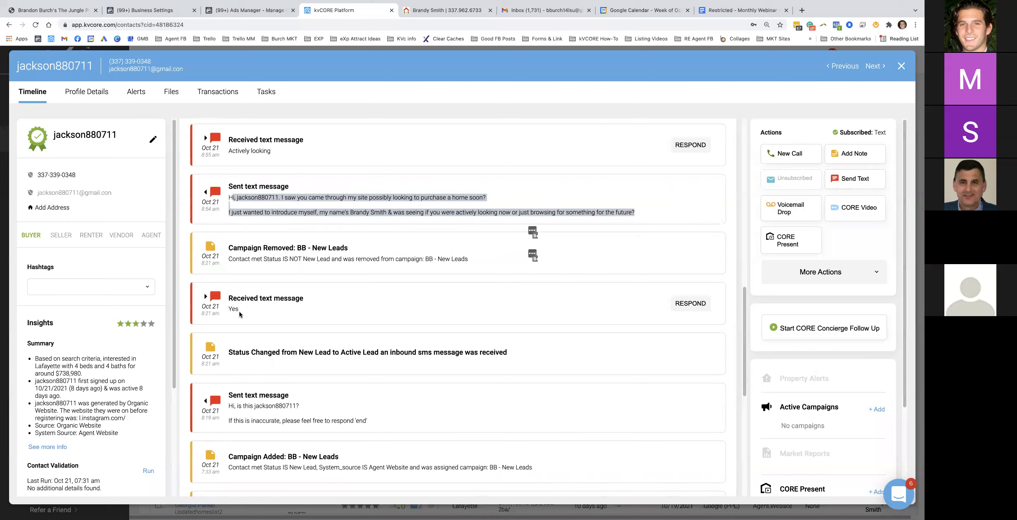
pyautogui.moveTo(241, 313); pyautogui.dragTo(226, 312)
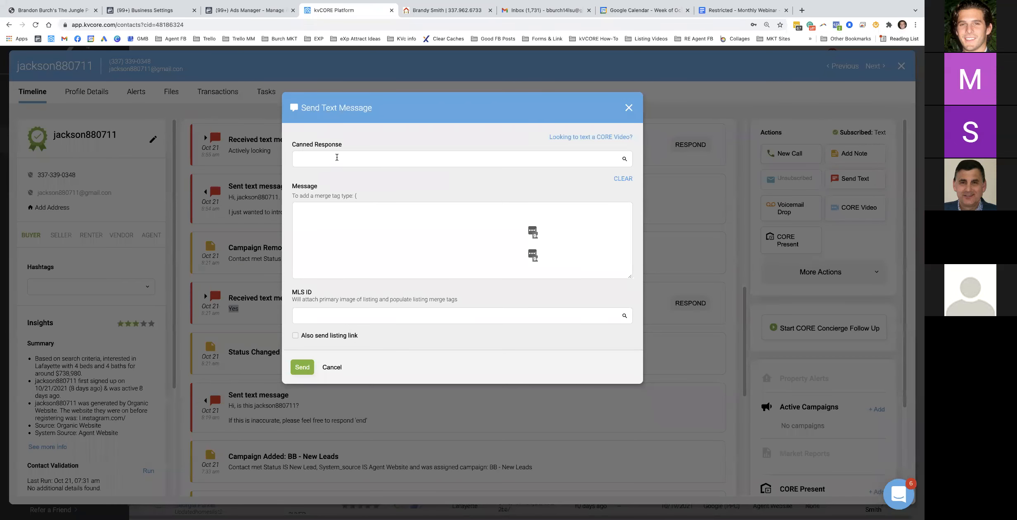
# Load the 01 BB (Yes Or Who is this?) canned response into a text, then discard it unsent
pyautogui.click(337, 158)
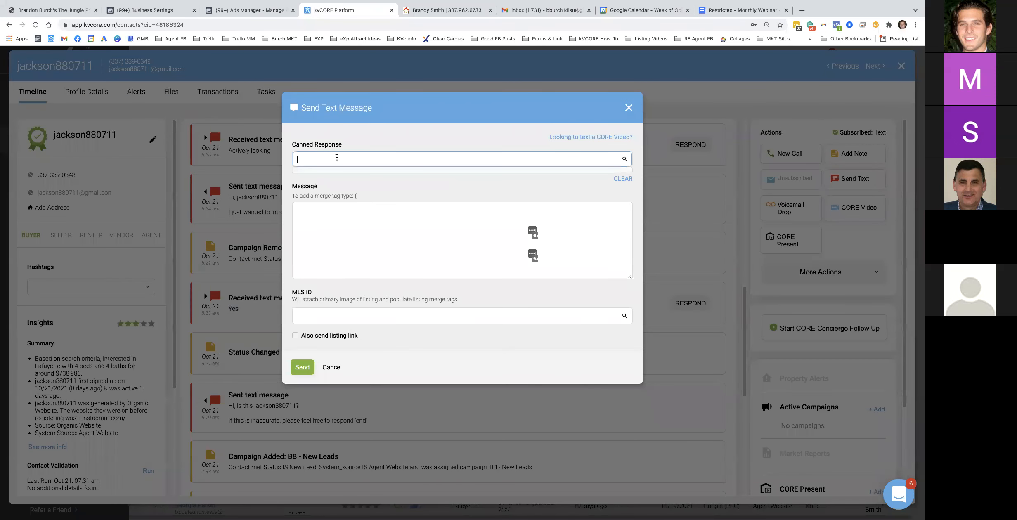
pyautogui.write('yes')
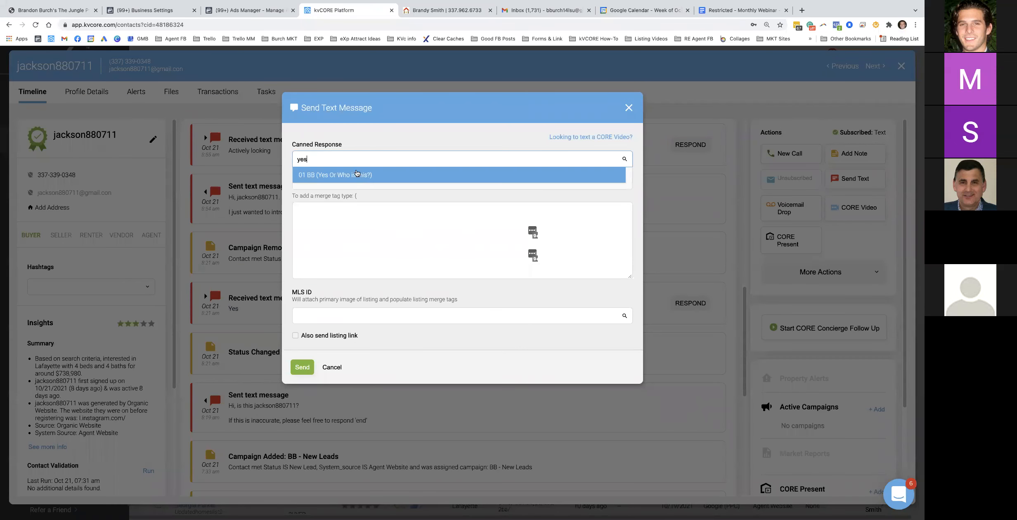
pyautogui.click(357, 173)
pyautogui.moveTo(469, 238); pyautogui.dragTo(295, 227)
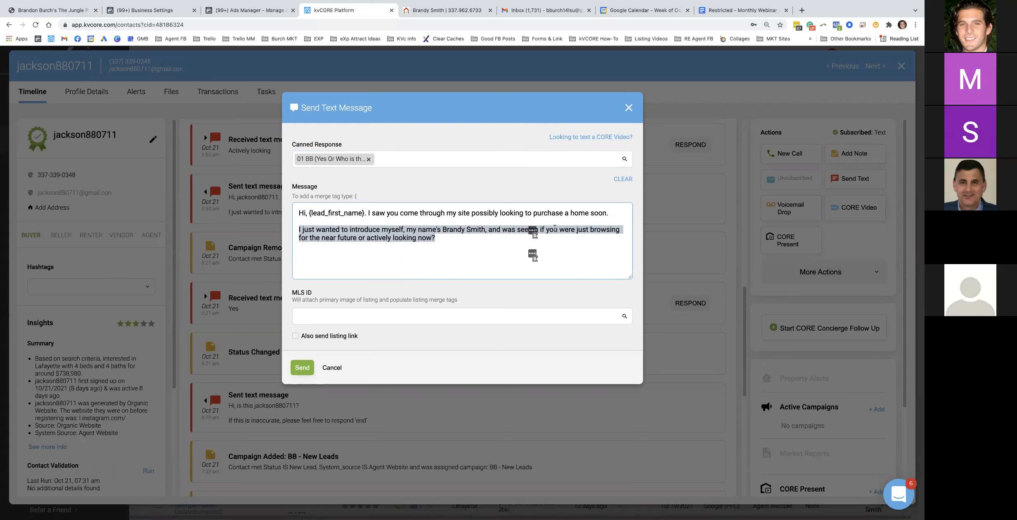
pyautogui.click(629, 108)
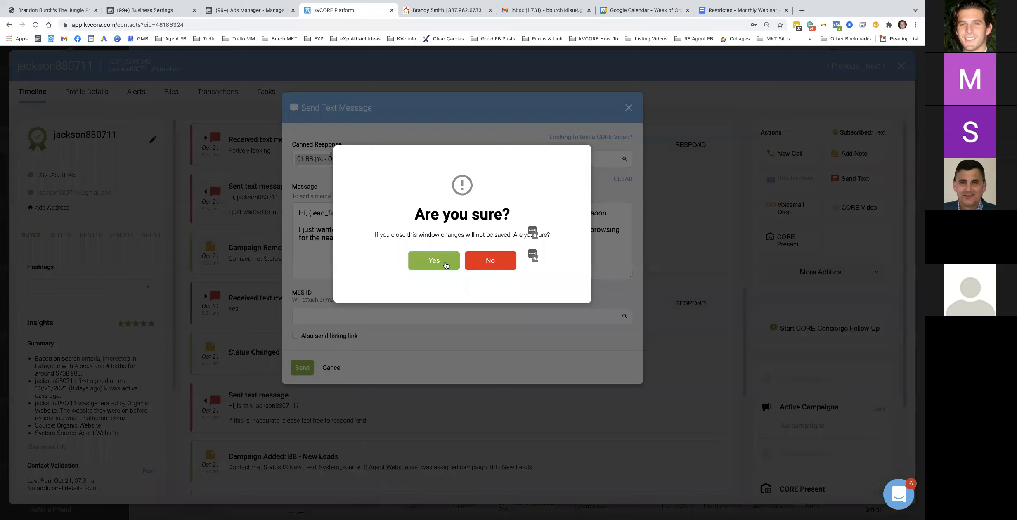
pyautogui.click(473, 267)
pyautogui.moveTo(271, 230); pyautogui.dragTo(271, 248)
# Read through the areas and price-range conversation, then close the lead's record
pyautogui.scroll(2, 271, 248)
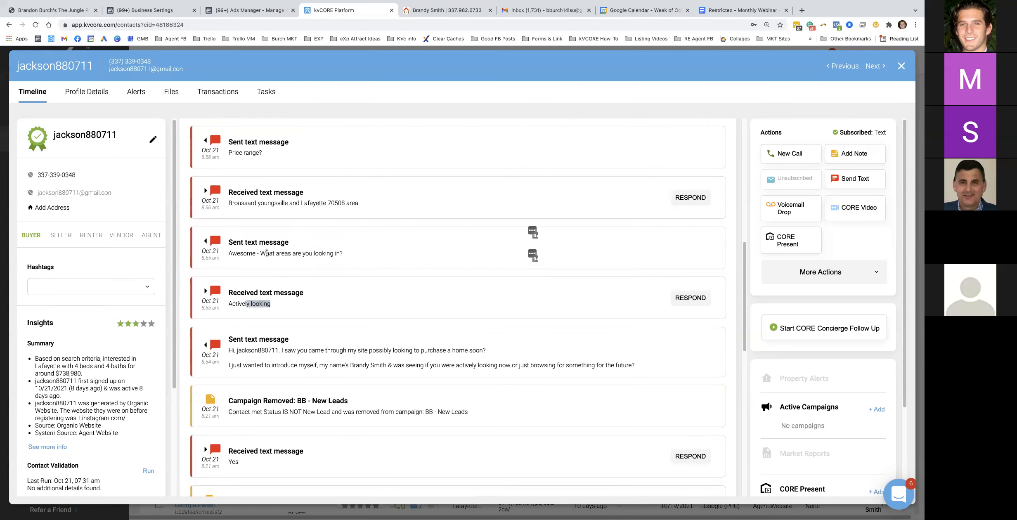
pyautogui.doubleClick(307, 253)
pyautogui.click(298, 258)
pyautogui.scroll(4, 306, 268)
pyautogui.scroll(4, 307, 269)
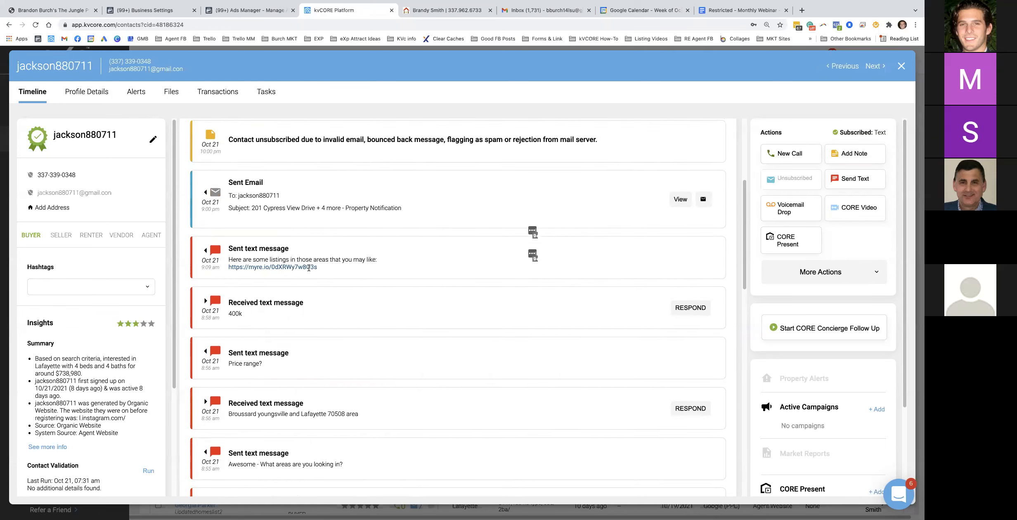
pyautogui.scroll(-8, 312, 268)
pyautogui.scroll(-2, 311, 269)
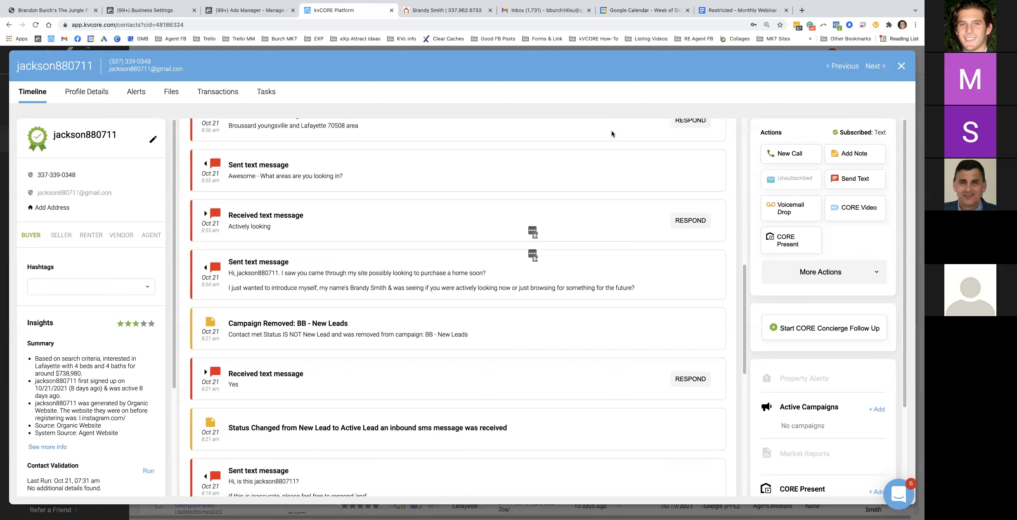
pyautogui.scroll(-4, 609, 173)
pyautogui.scroll(-4, 555, 315)
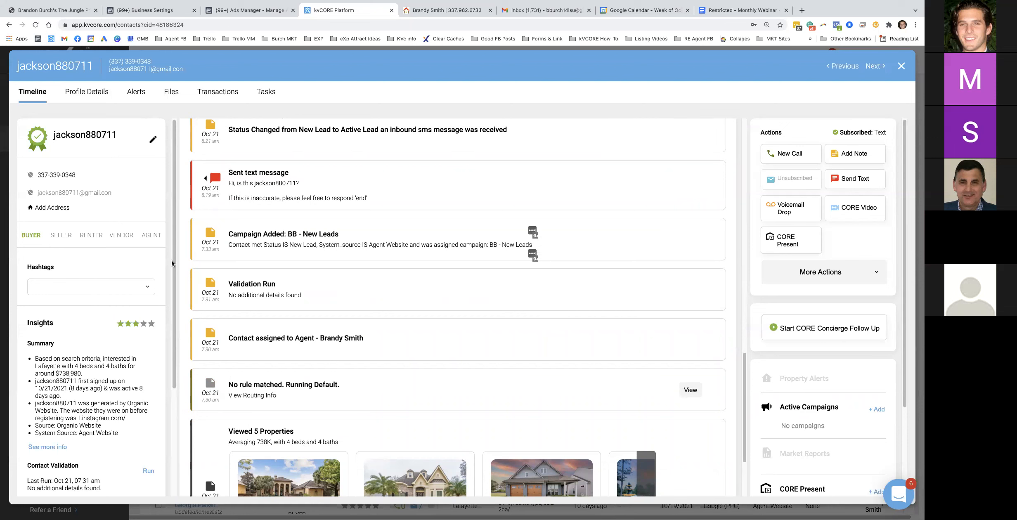
pyautogui.click(901, 65)
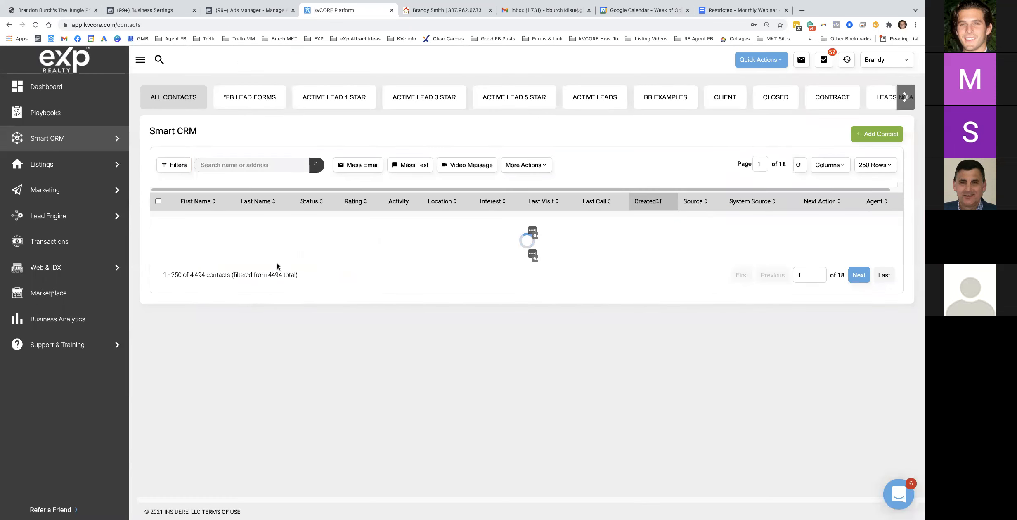
# Filter to Active Lead 3 Star contacts and open another active lead's record
pyautogui.click(430, 102)
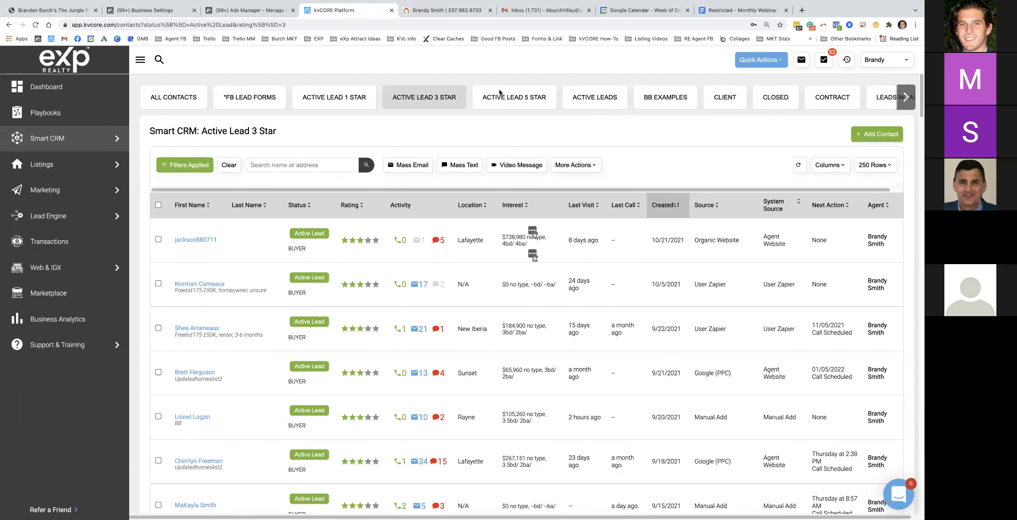
pyautogui.scroll(-3, 250, 307)
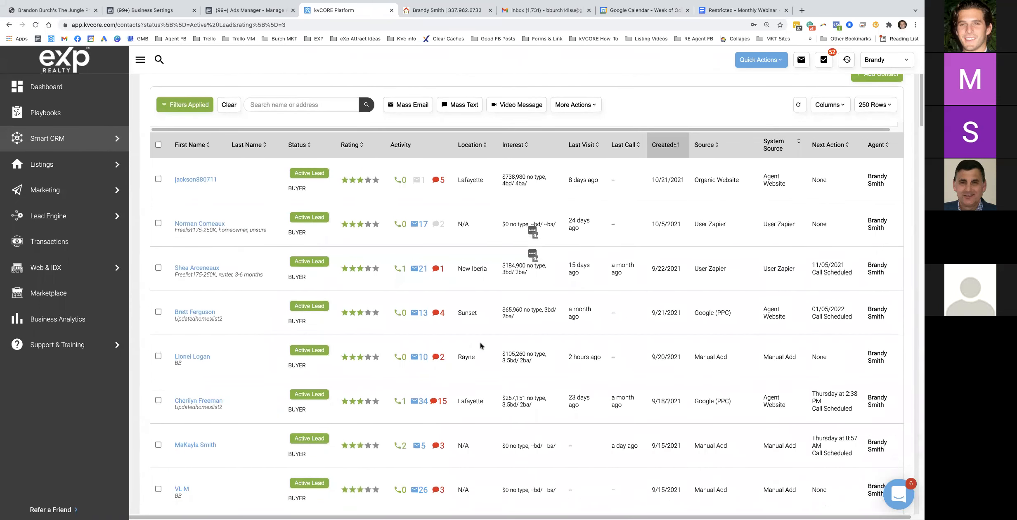
pyautogui.scroll(-1, 468, 362)
pyautogui.click(198, 393)
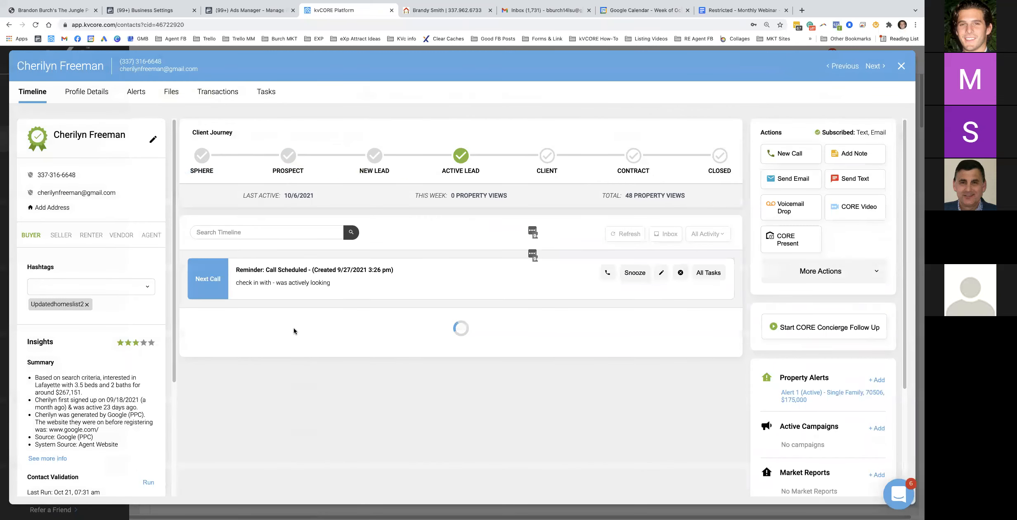
# Load older timeline entries until the earliest September 18 activity appears
pyautogui.scroll(-4, 290, 327)
pyautogui.scroll(-15, 289, 322)
pyautogui.click(337, 461)
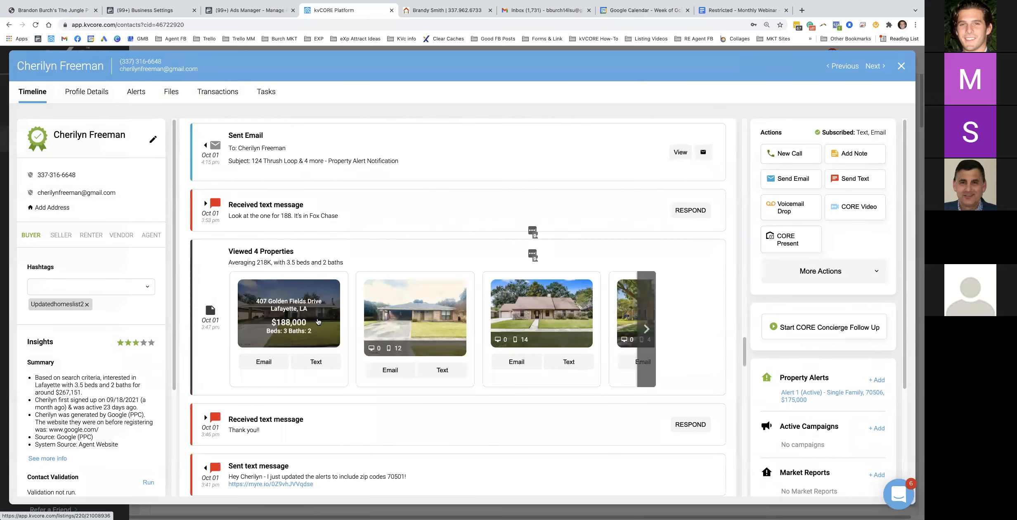
pyautogui.scroll(-10, 319, 351)
pyautogui.click(326, 463)
pyautogui.scroll(-2, 353, 351)
pyautogui.scroll(-10, 351, 353)
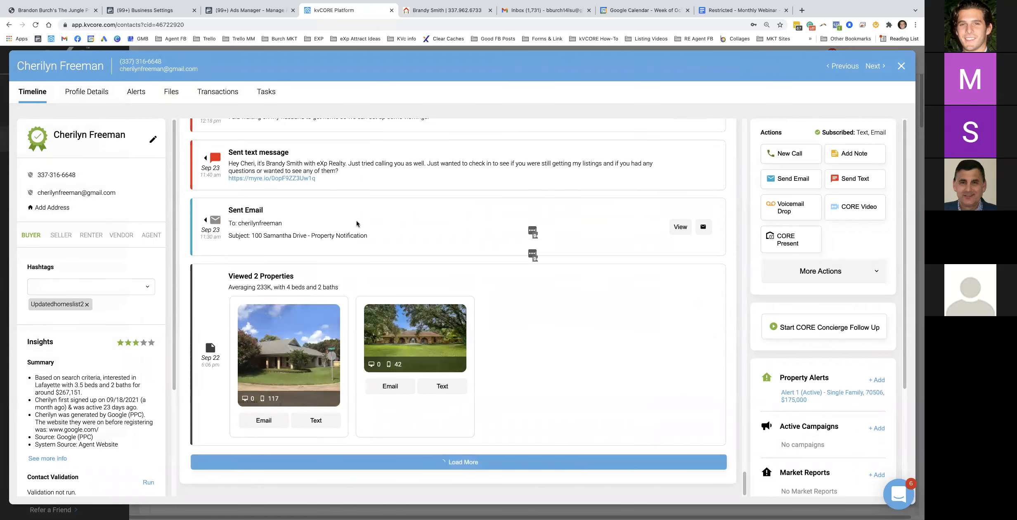
pyautogui.scroll(-8, 345, 267)
pyautogui.scroll(-15, 339, 265)
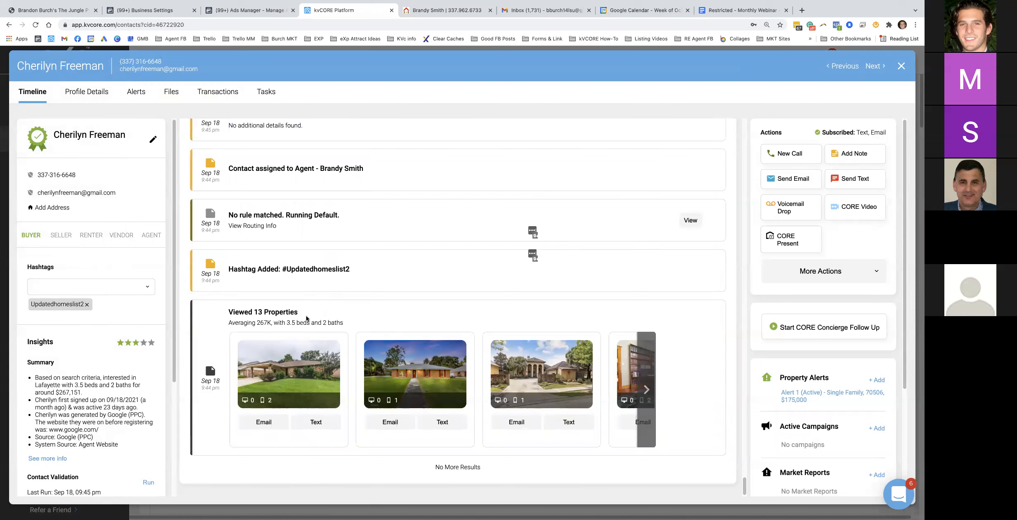
# Highlight the Viewed 13 Properties heading and the first line of the Sep 19 text
pyautogui.moveTo(300, 313); pyautogui.dragTo(227, 313)
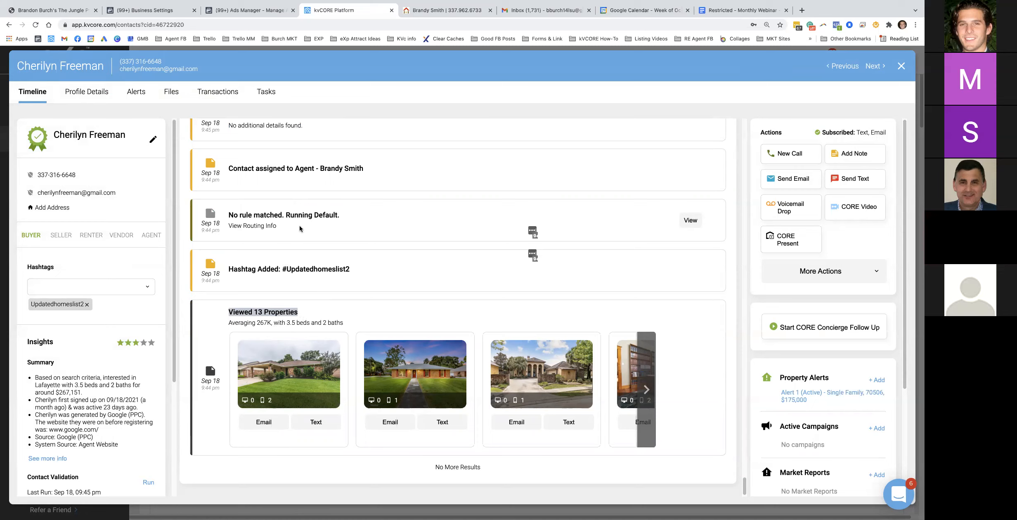
pyautogui.scroll(5, 328, 267)
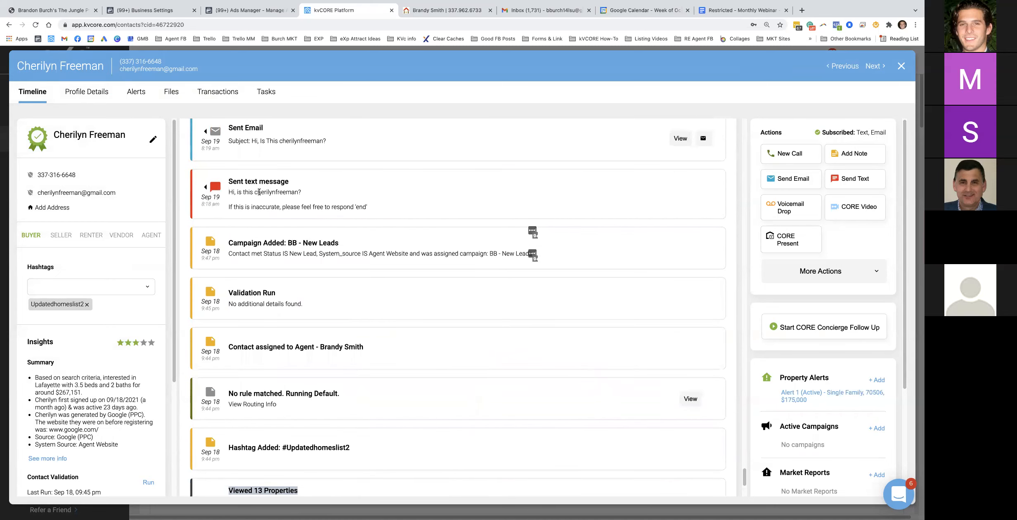
pyautogui.tripleClick(259, 192)
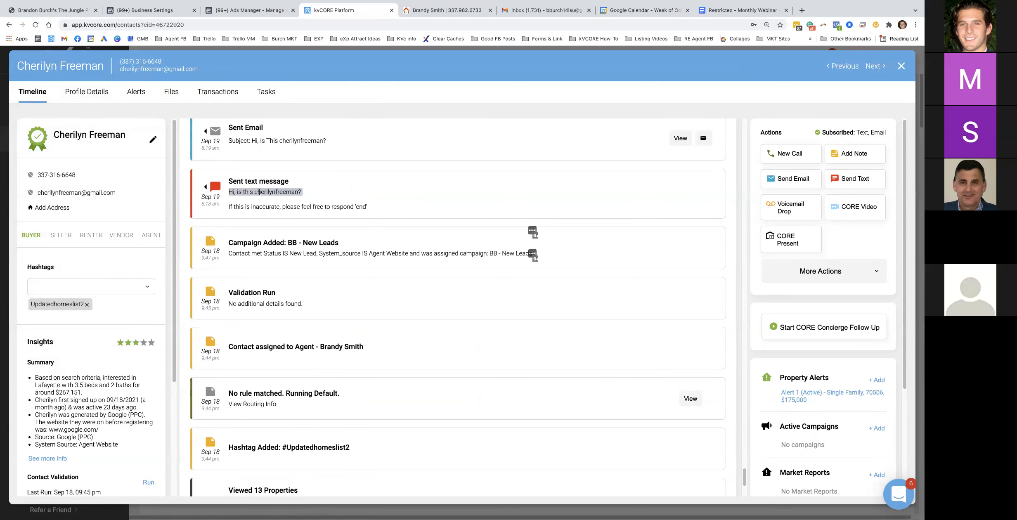
pyautogui.scroll(5, 349, 268)
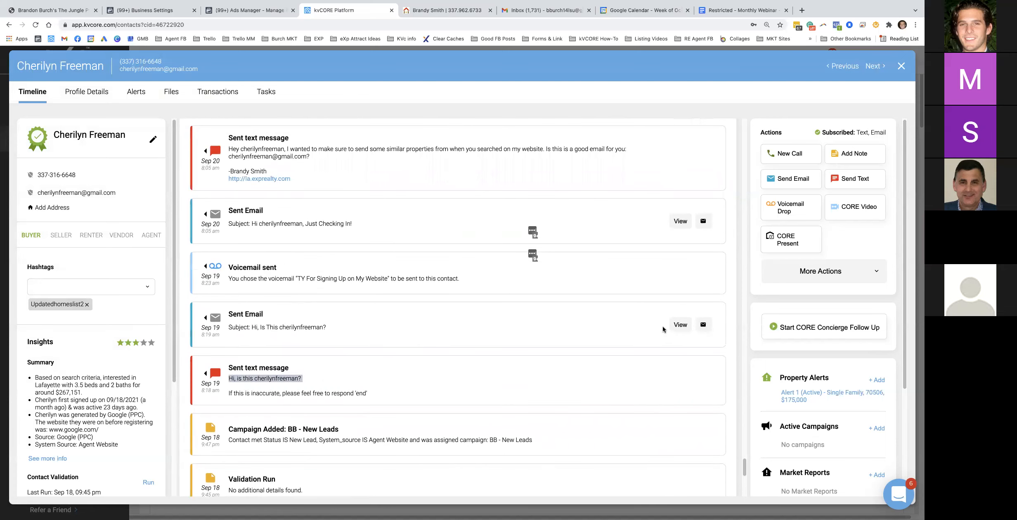
pyautogui.click(680, 325)
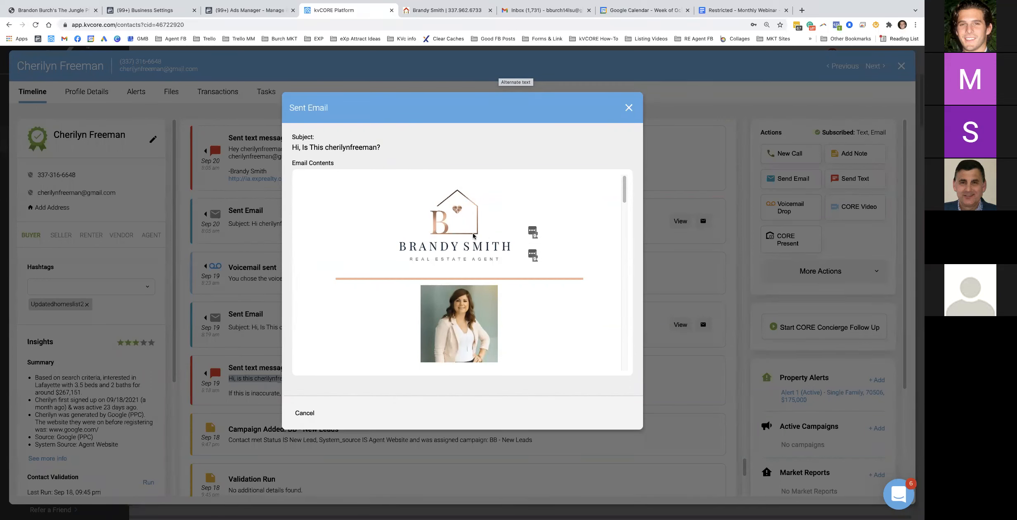
pyautogui.scroll(-5, 473, 235)
pyautogui.scroll(-3, 473, 236)
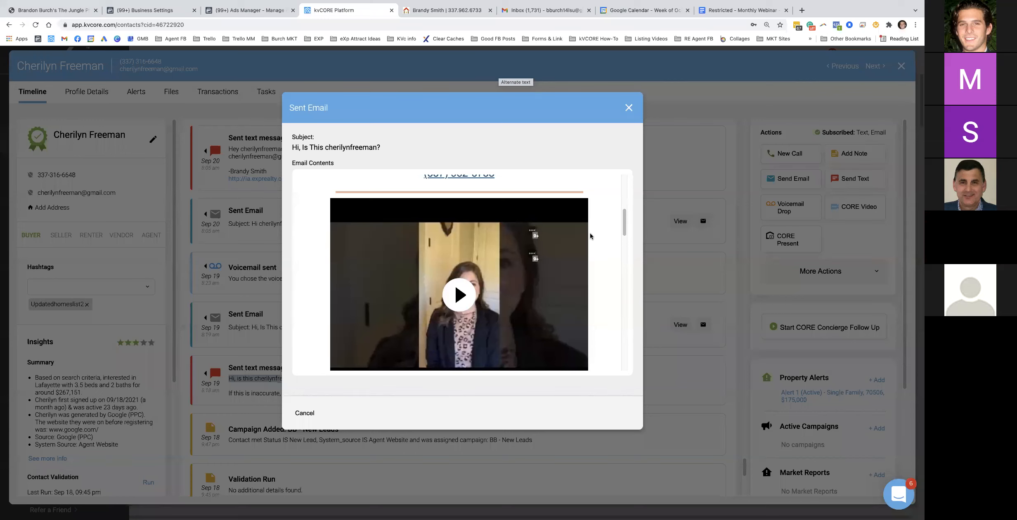
pyautogui.scroll(-5, 615, 231)
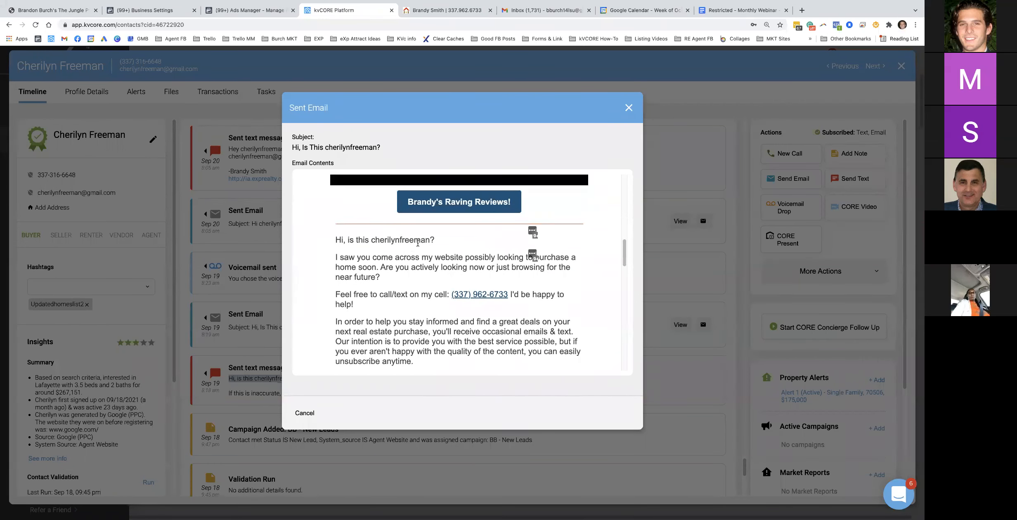
pyautogui.moveTo(349, 258); pyautogui.dragTo(545, 275)
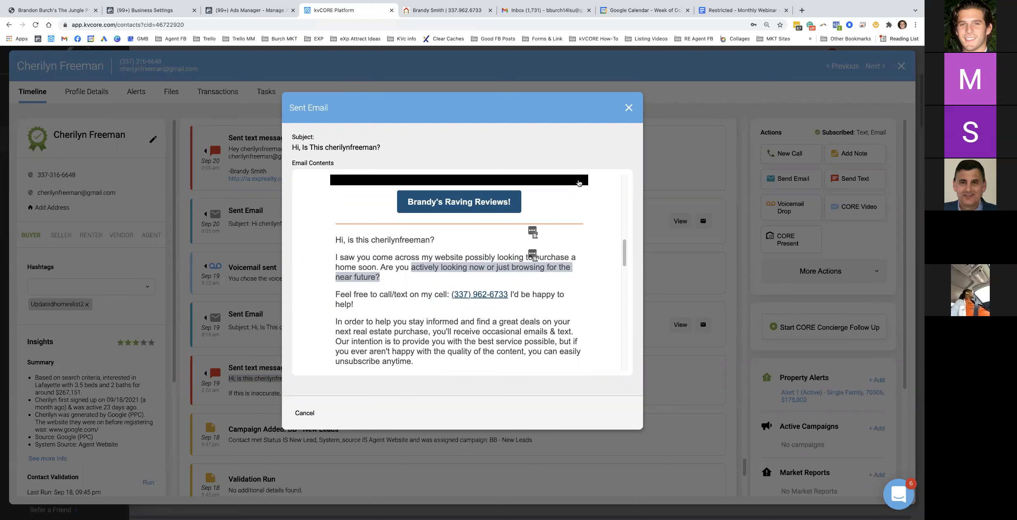
pyautogui.click(628, 108)
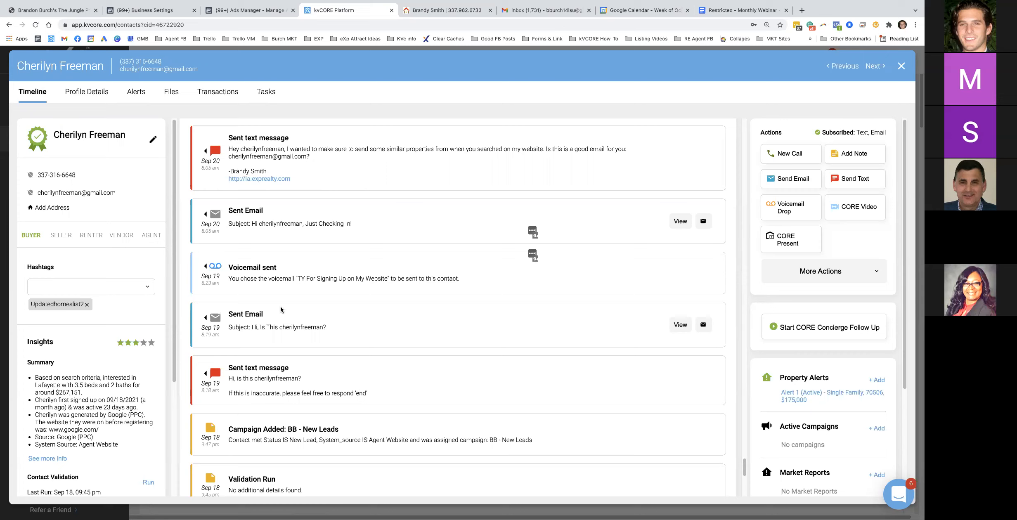
# Review the Sep 20 sent text message, then start a new text to the contact
pyautogui.scroll(1, 273, 275)
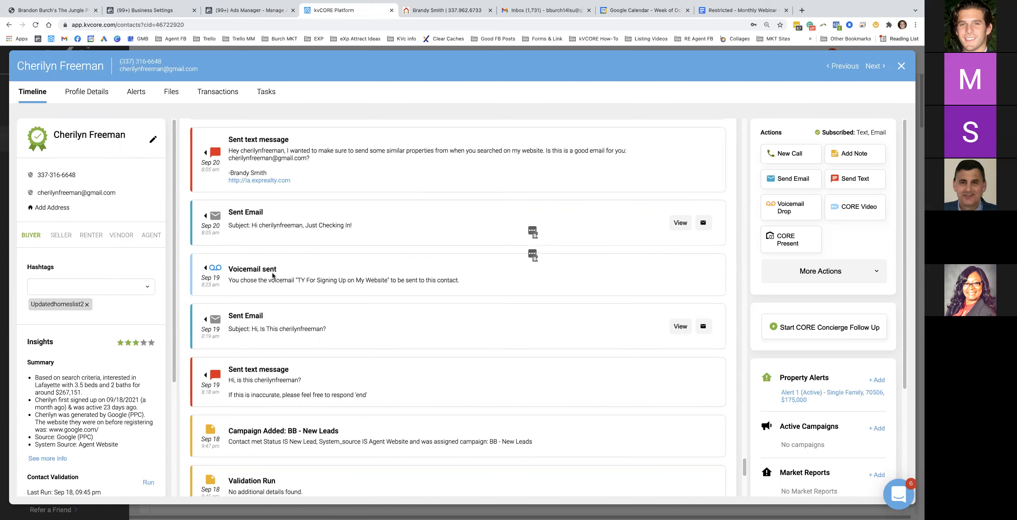
pyautogui.moveTo(302, 182); pyautogui.dragTo(232, 153)
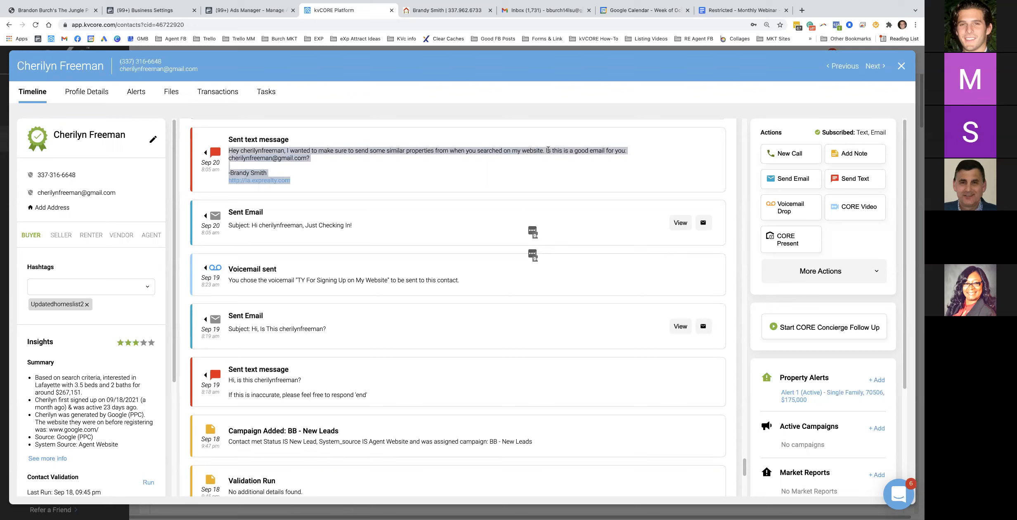
pyautogui.click(559, 149)
pyautogui.moveTo(310, 159); pyautogui.dragTo(230, 156)
pyautogui.scroll(4, 283, 181)
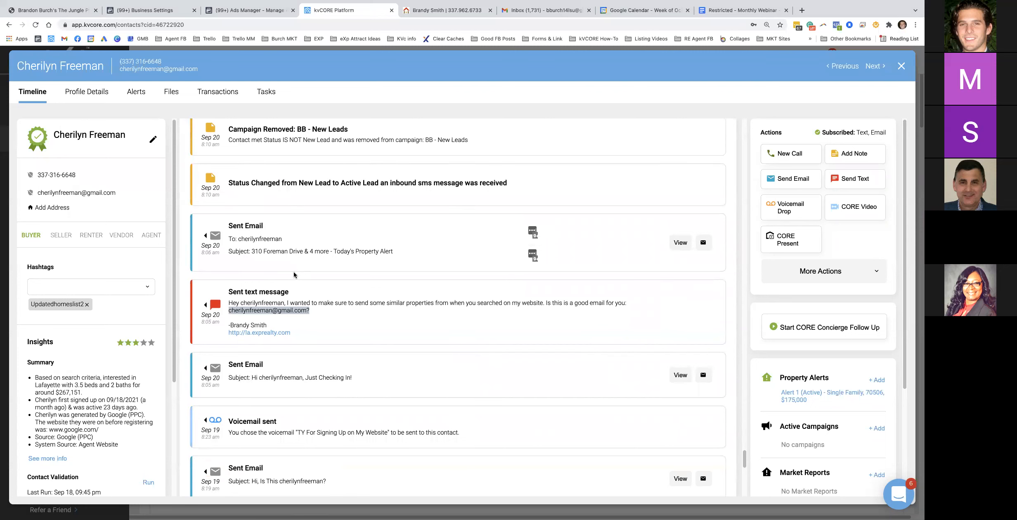
pyautogui.scroll(2, 300, 327)
pyautogui.moveTo(257, 157); pyautogui.dragTo(230, 153)
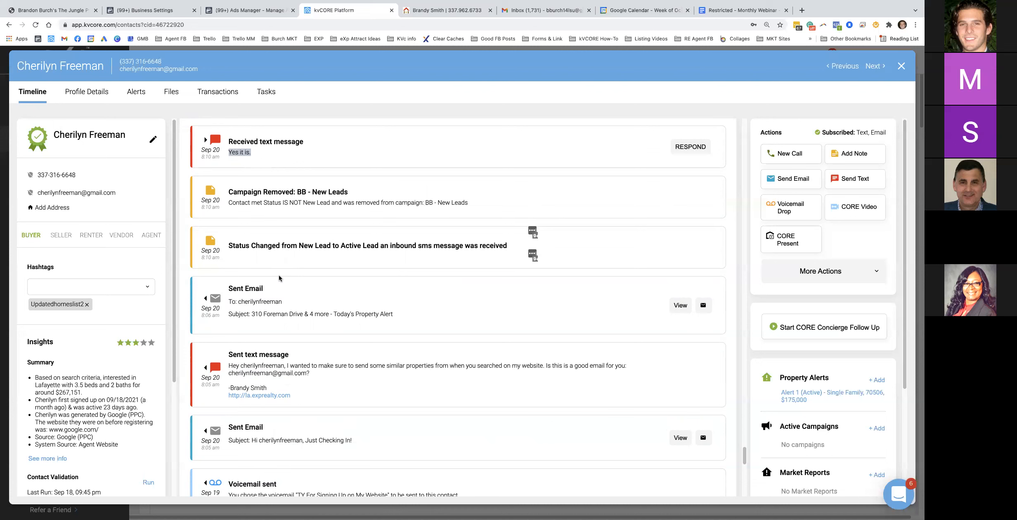
pyautogui.click(850, 181)
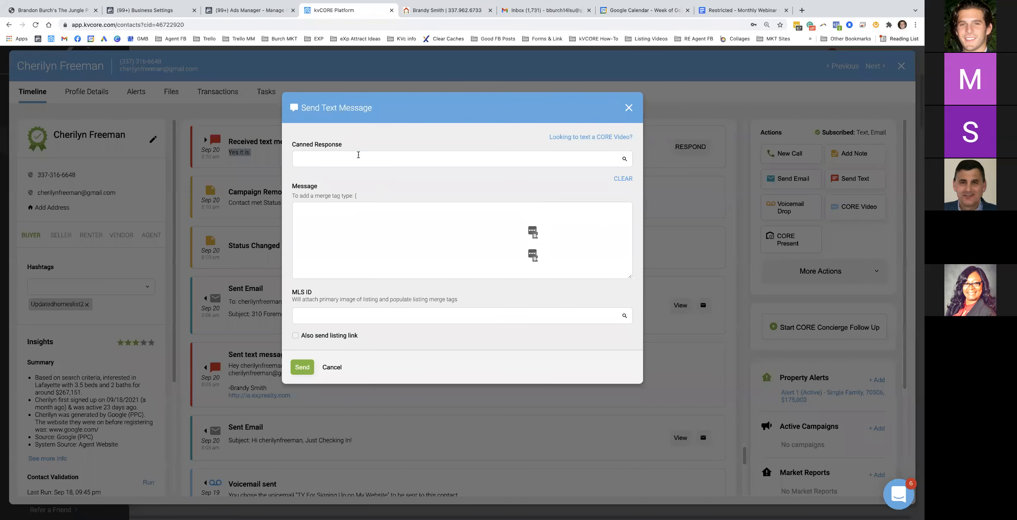
# Fill the text with the 01 BB canned response, then discard it unsent
pyautogui.click(358, 154)
pyautogui.write('bb')
pyautogui.click(410, 170)
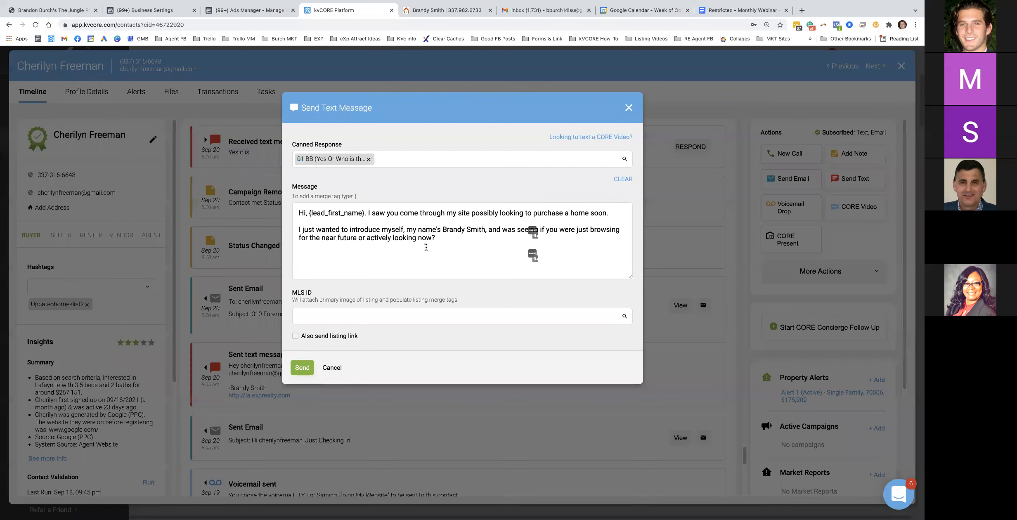
pyautogui.click(629, 107)
pyautogui.click(433, 261)
pyautogui.scroll(3, 313, 284)
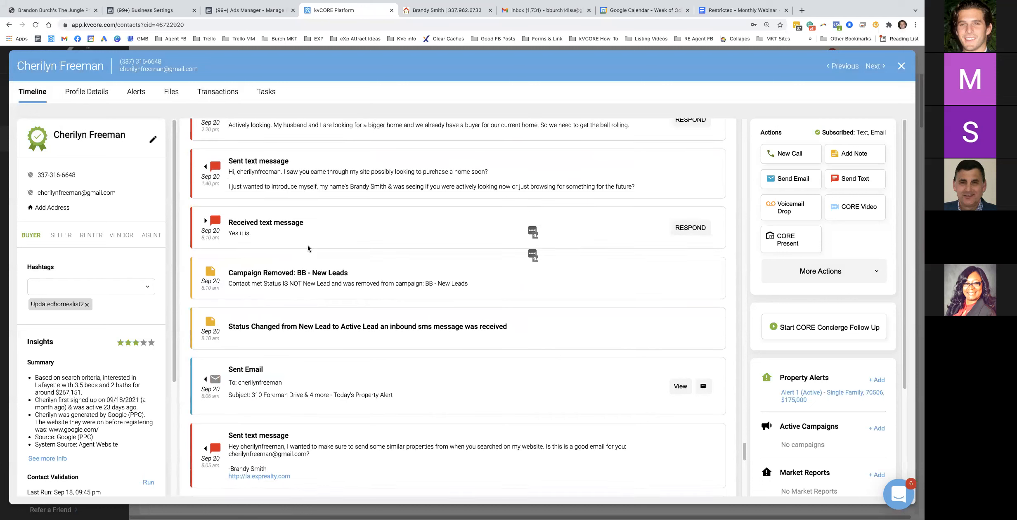
pyautogui.moveTo(279, 192); pyautogui.dragTo(635, 201)
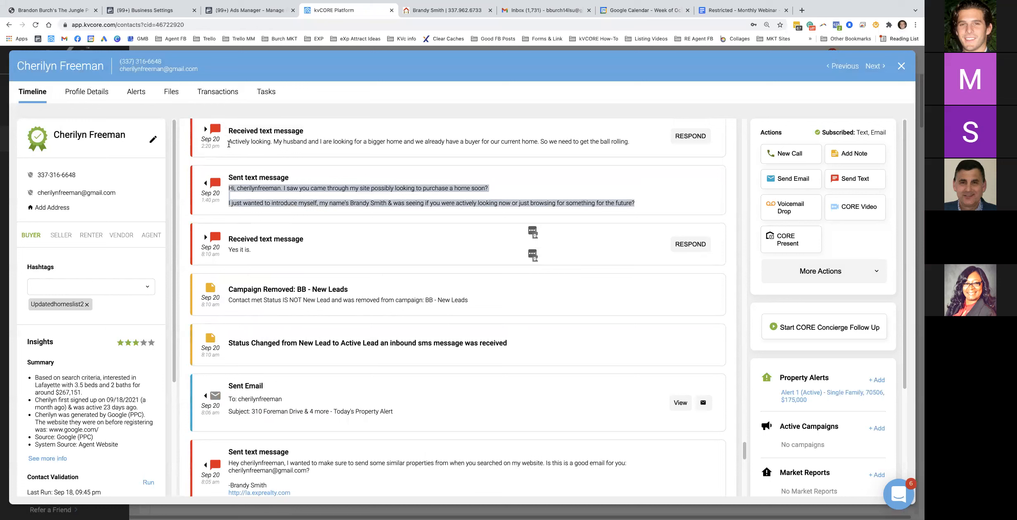
pyautogui.moveTo(436, 202); pyautogui.dragTo(653, 204)
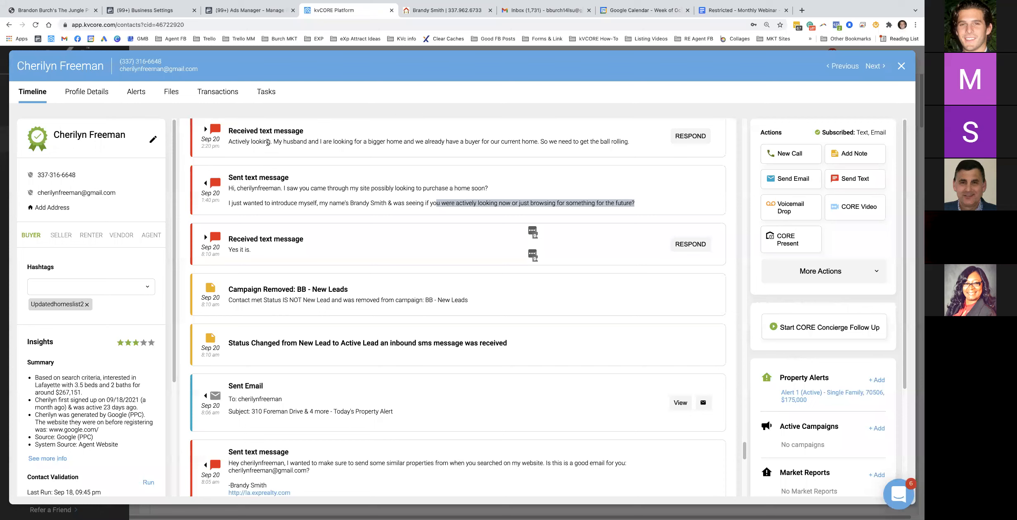
pyautogui.moveTo(272, 141); pyautogui.dragTo(625, 142)
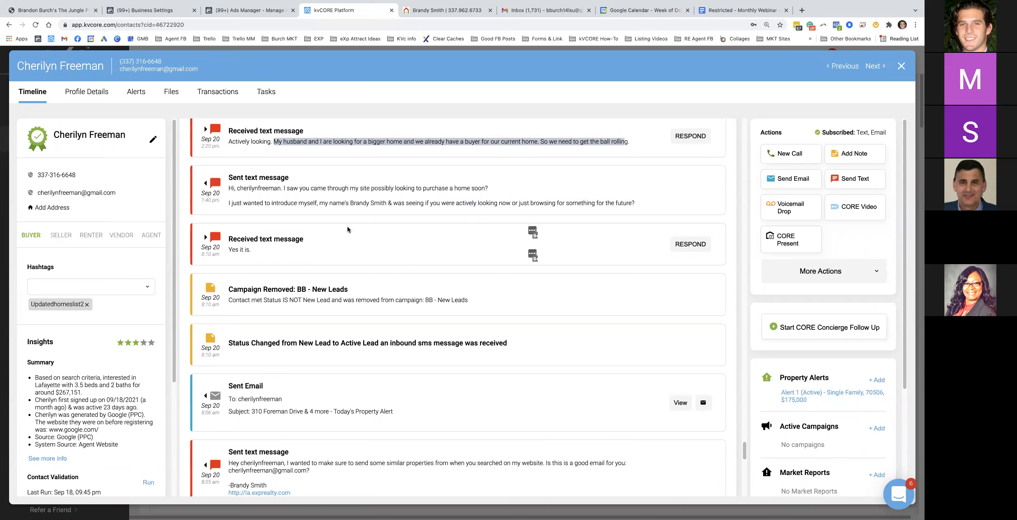
pyautogui.scroll(6, 349, 229)
pyautogui.scroll(2, 336, 252)
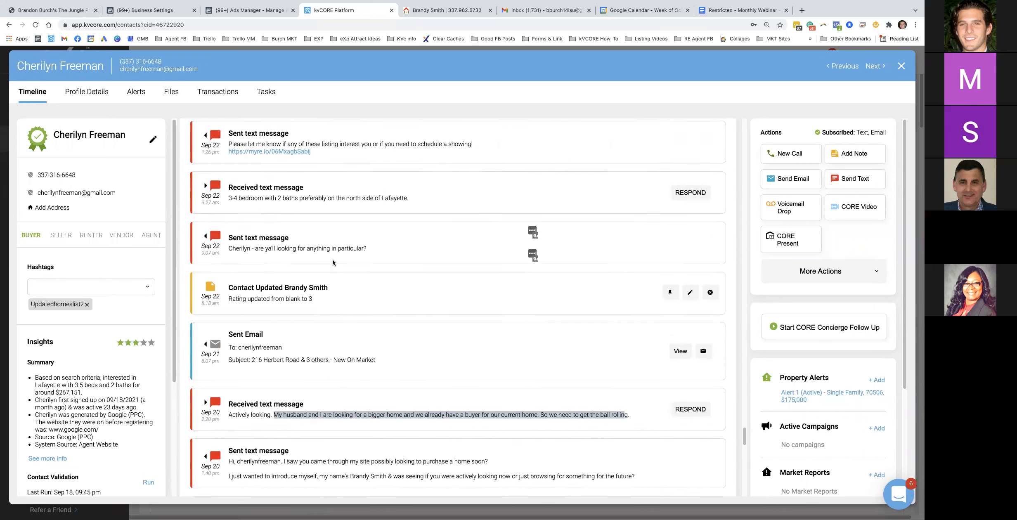
pyautogui.scroll(2, 339, 239)
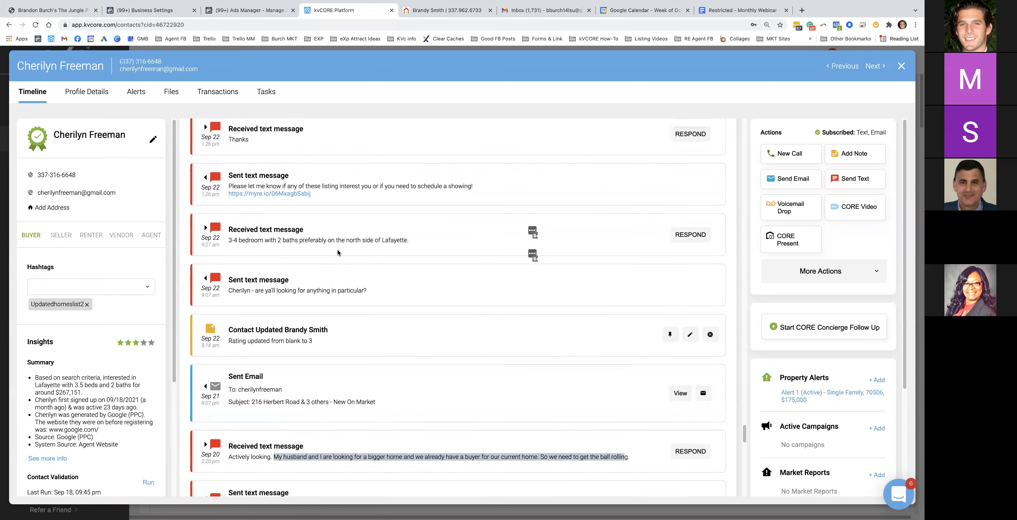
pyautogui.scroll(2, 343, 285)
pyautogui.scroll(5, 343, 285)
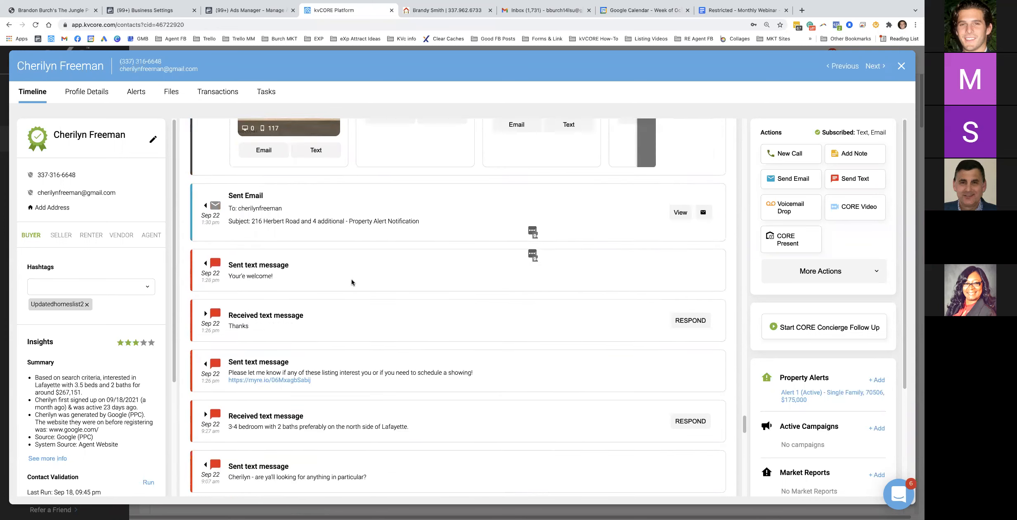
pyautogui.scroll(2, 359, 326)
pyautogui.scroll(10, 365, 304)
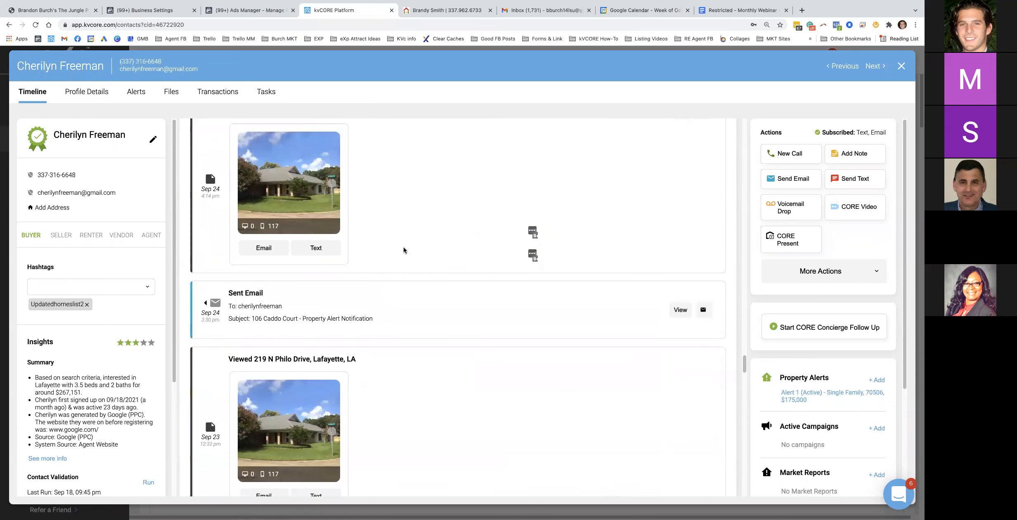
pyautogui.scroll(-10, 390, 256)
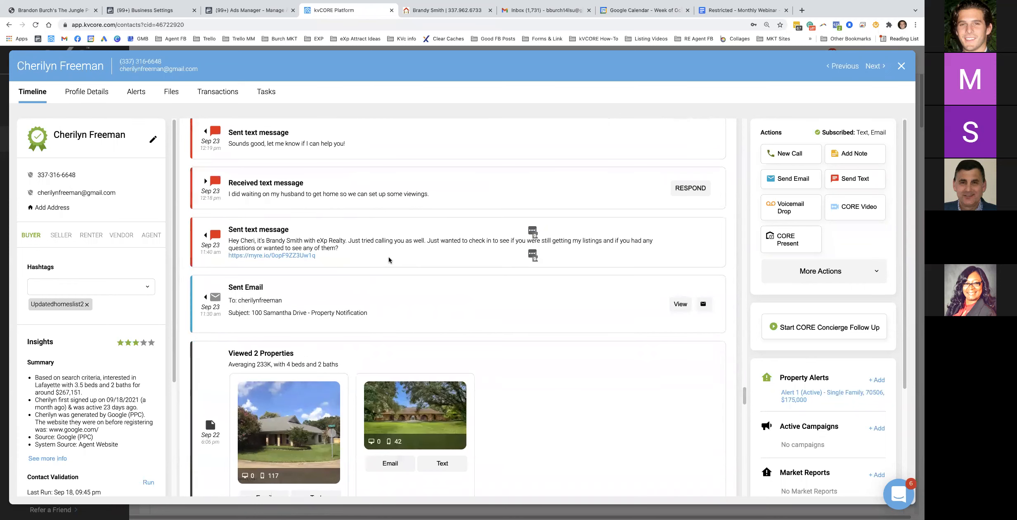
pyautogui.scroll(-5, 388, 266)
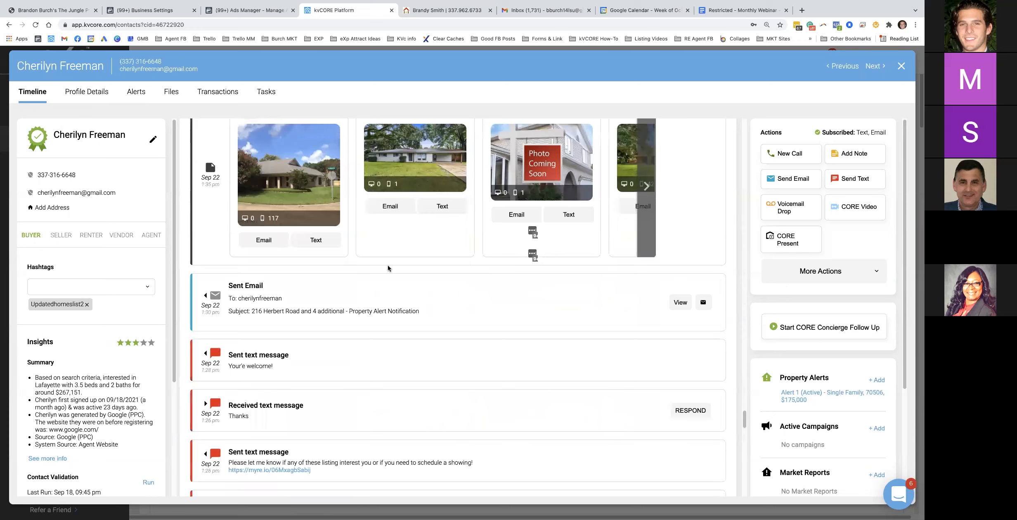
pyautogui.scroll(-10, 387, 268)
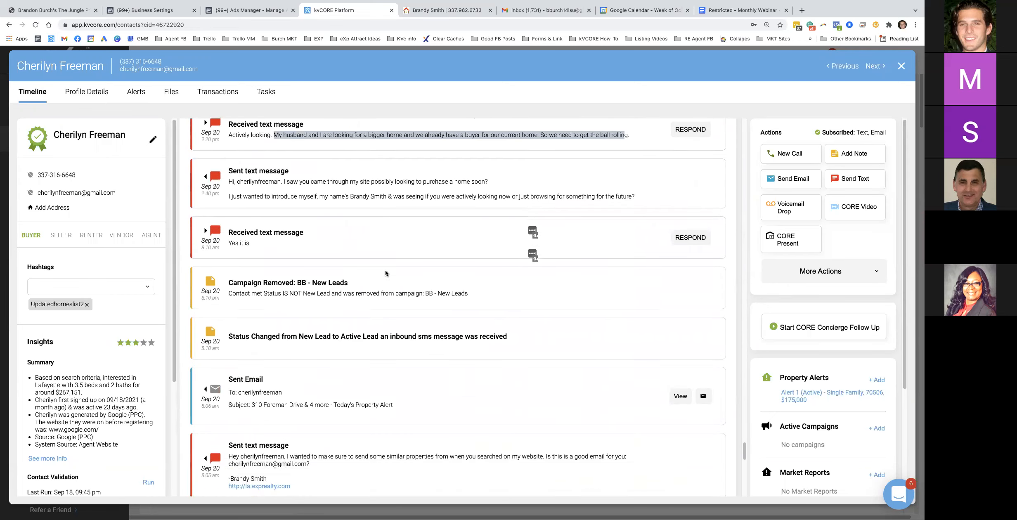
pyautogui.scroll(-1, 385, 270)
pyautogui.scroll(-2, 363, 268)
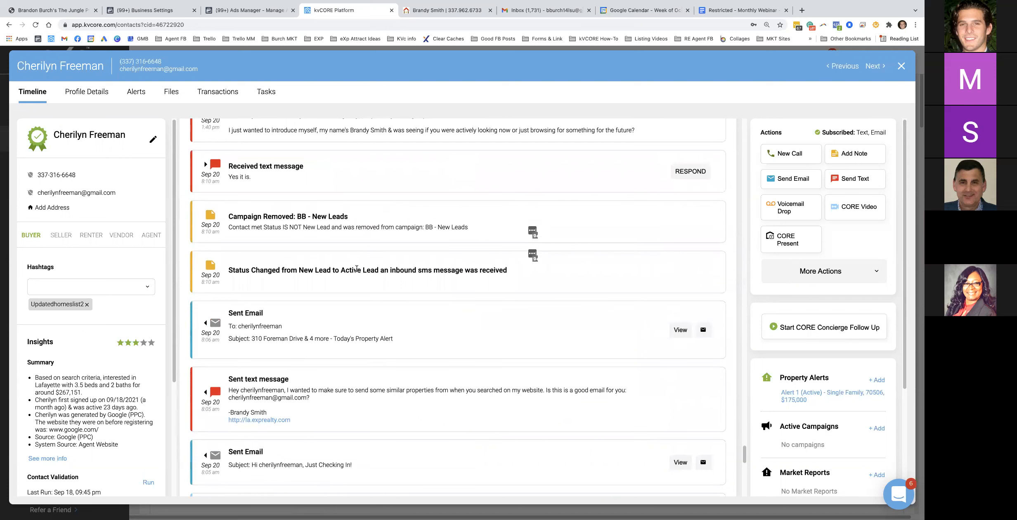
pyautogui.scroll(-1, 322, 305)
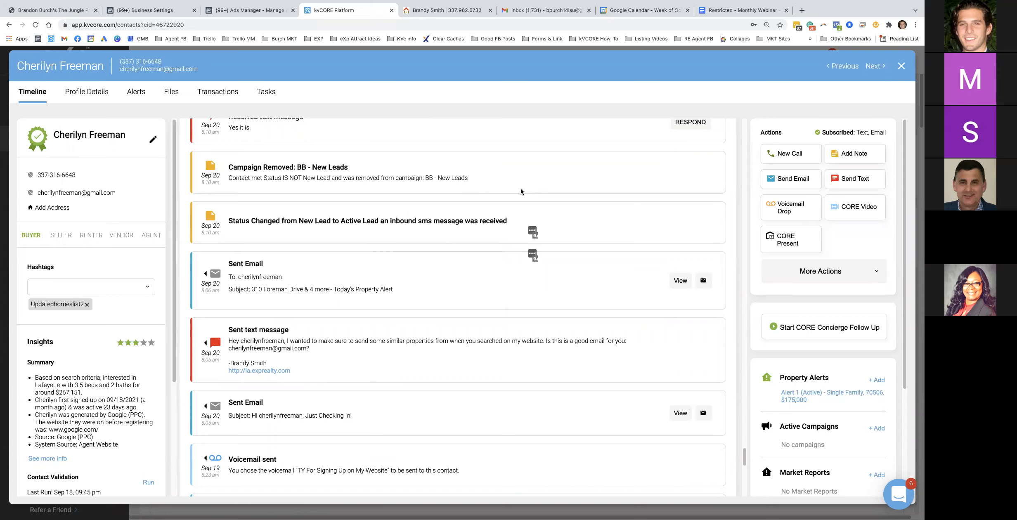
# Close the contact, clear all list filters, and go to Marketing > Smart Campaigns
pyautogui.click(901, 66)
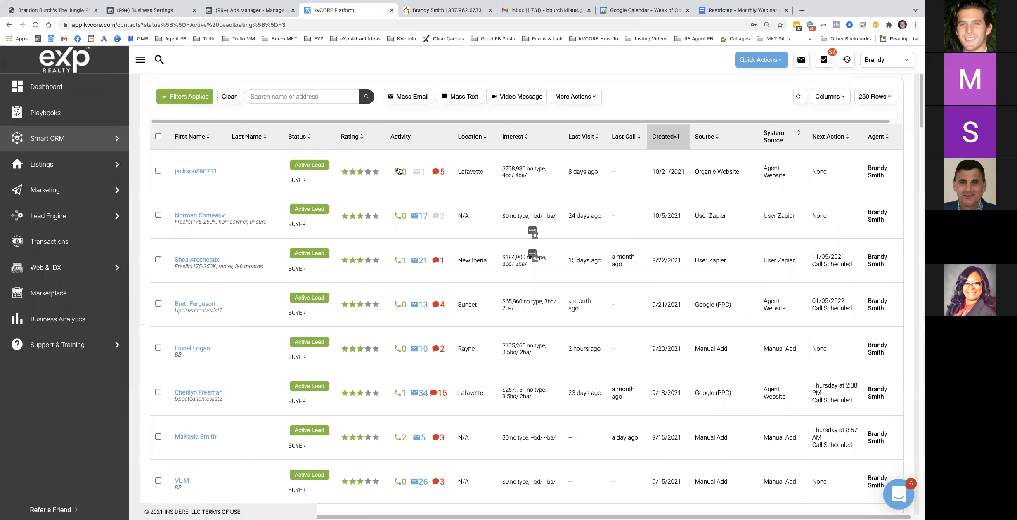
pyautogui.click(241, 165)
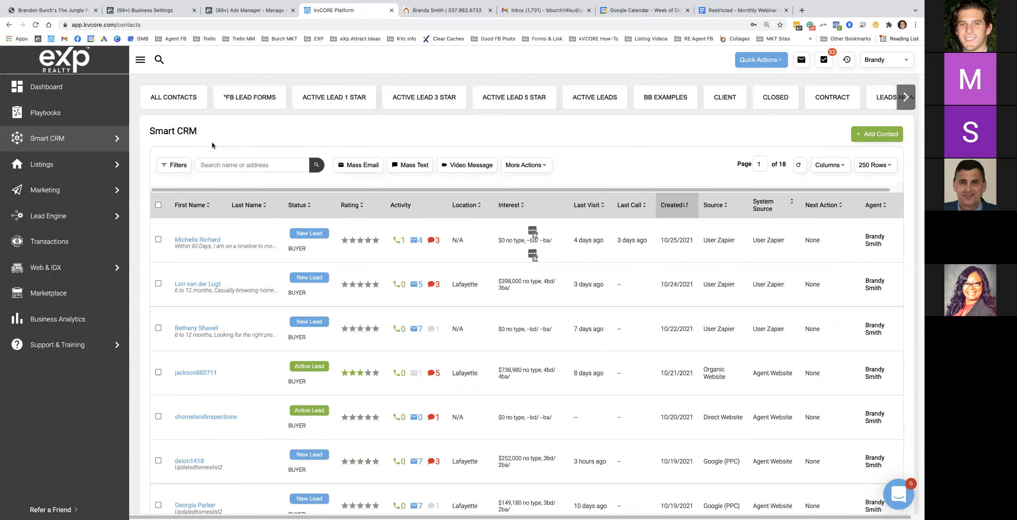
pyautogui.moveTo(54, 163)
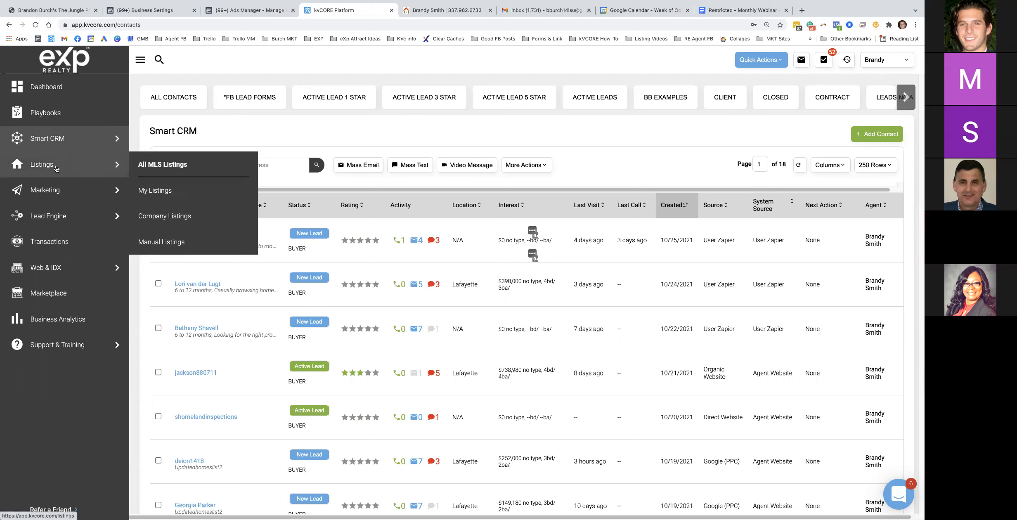
pyautogui.moveTo(62, 200)
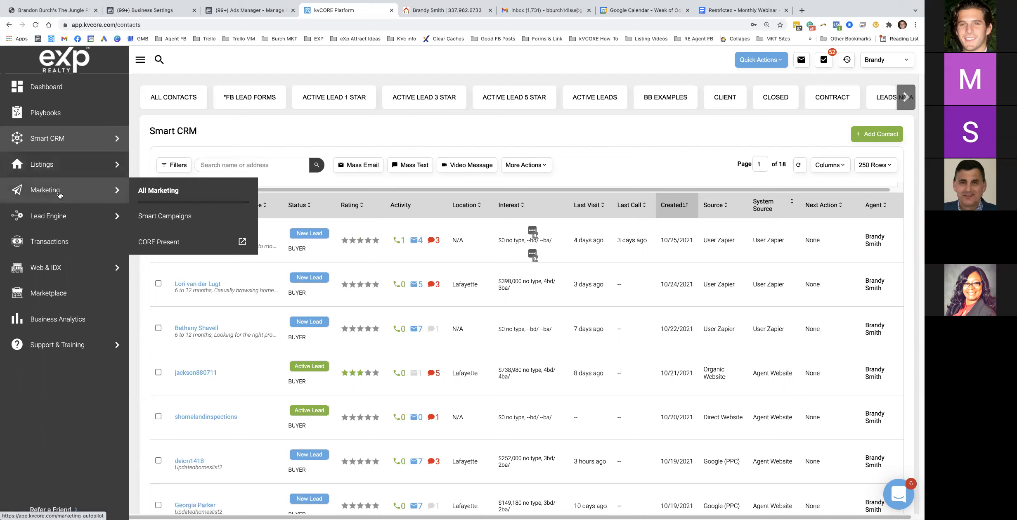
pyautogui.click(170, 218)
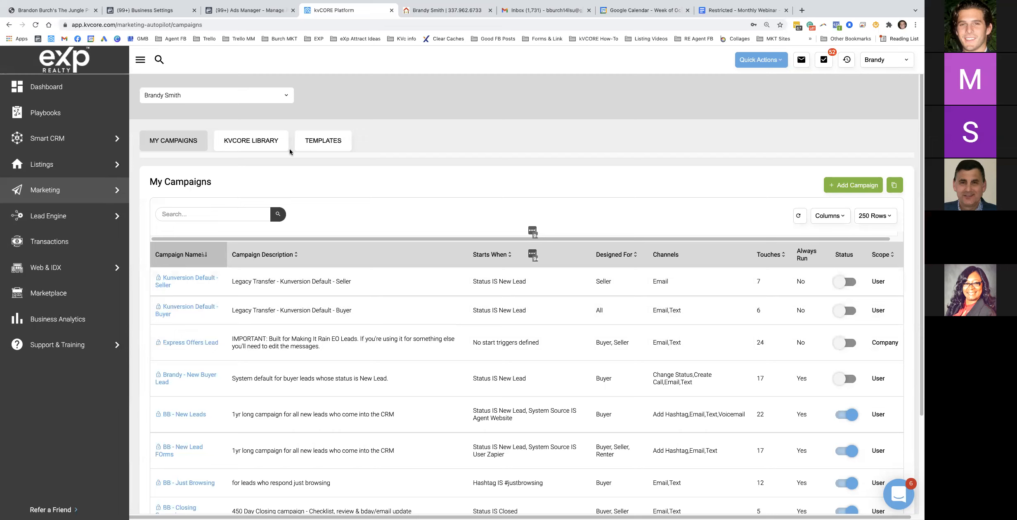
# Switch to the campaign Templates list and bring up the Add Template choices
pyautogui.click(325, 140)
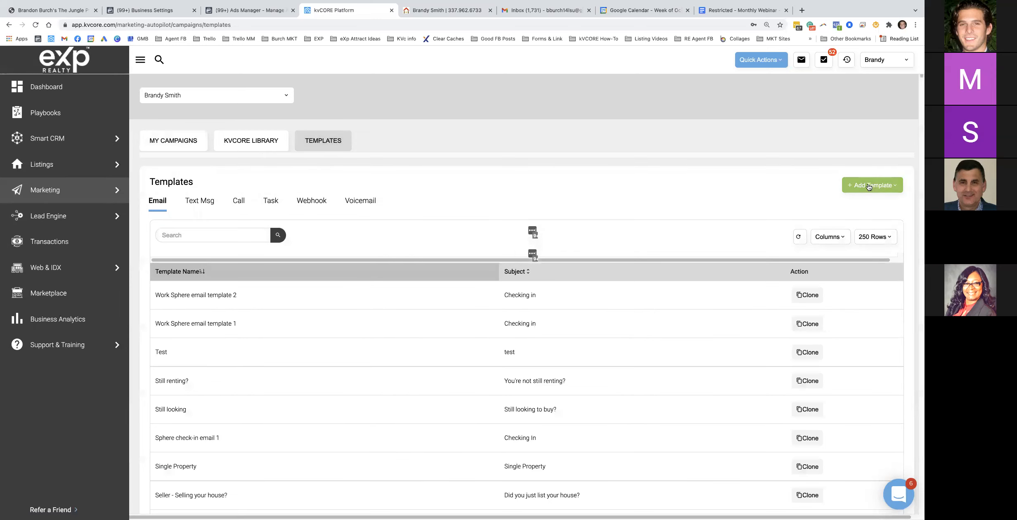
pyautogui.click(869, 187)
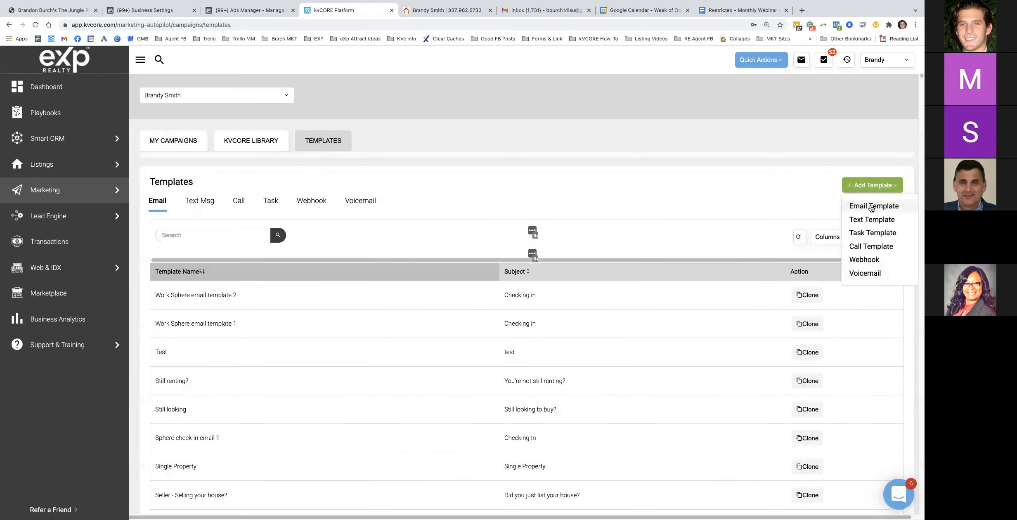
# Start a new email template, dismiss Grammarly, and type test text into the content
pyautogui.click(871, 207)
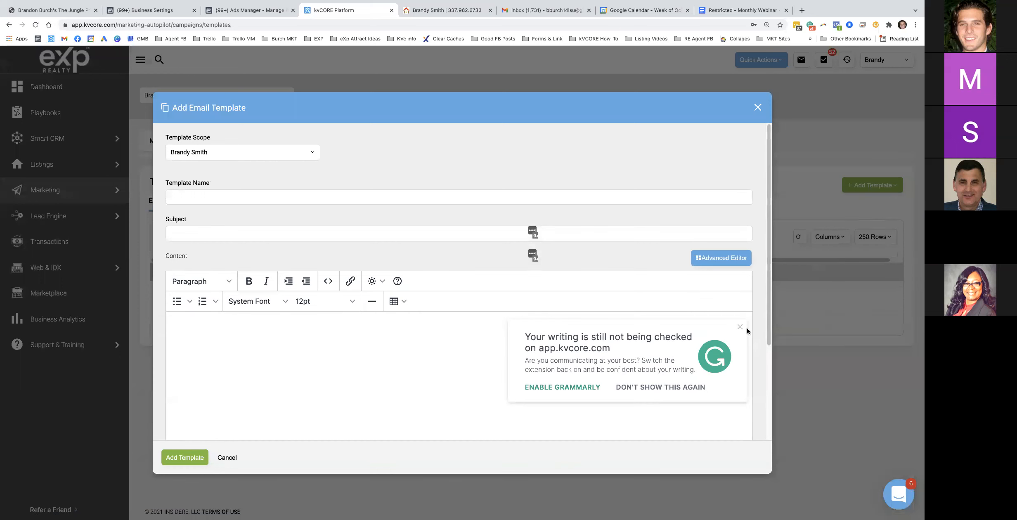
pyautogui.click(739, 327)
pyautogui.click(225, 324)
pyautogui.write('fwfwef')
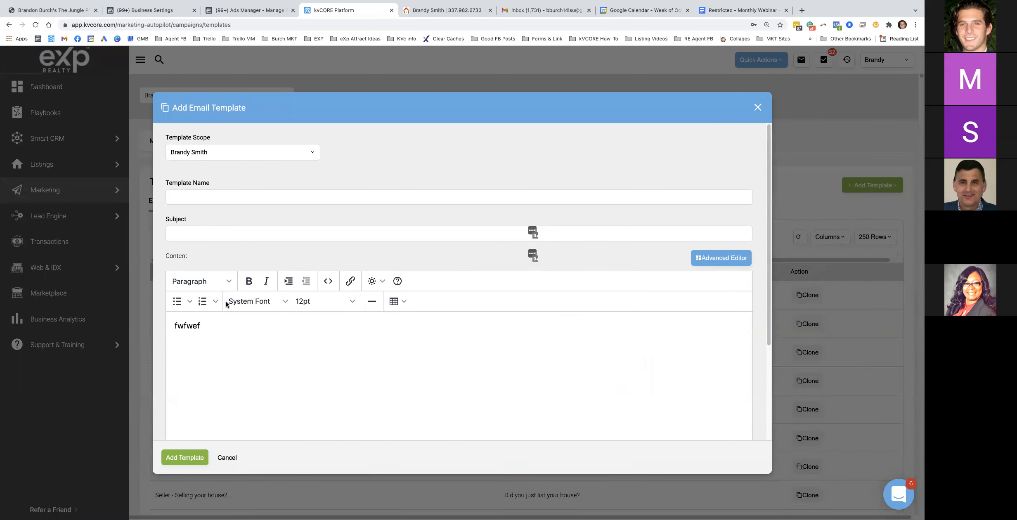
pyautogui.moveTo(204, 325); pyautogui.dragTo(172, 327)
# Switch the template content to the Advanced Editor, confirming Yes in the warning
pyautogui.click(715, 258)
pyautogui.click(438, 261)
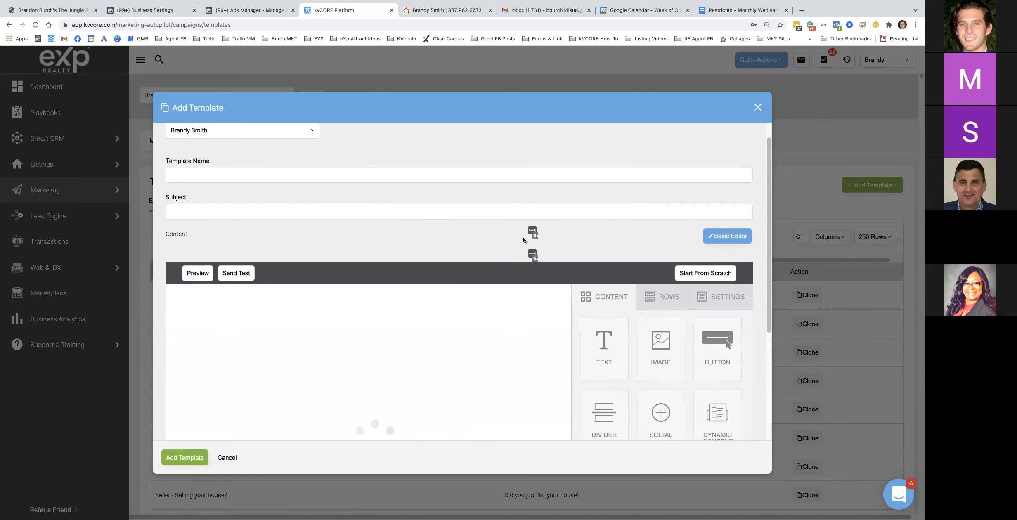
pyautogui.scroll(-1, 700, 159)
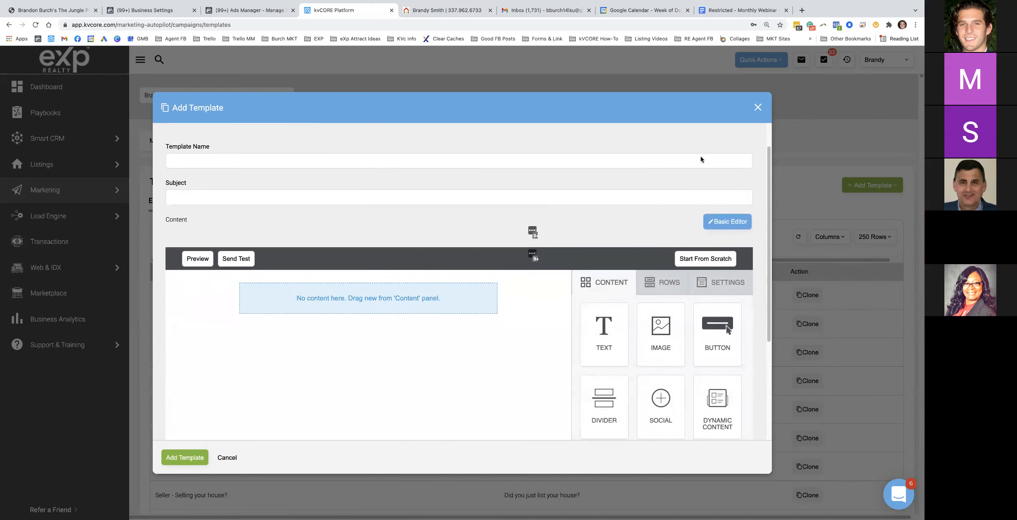
pyautogui.click(729, 11)
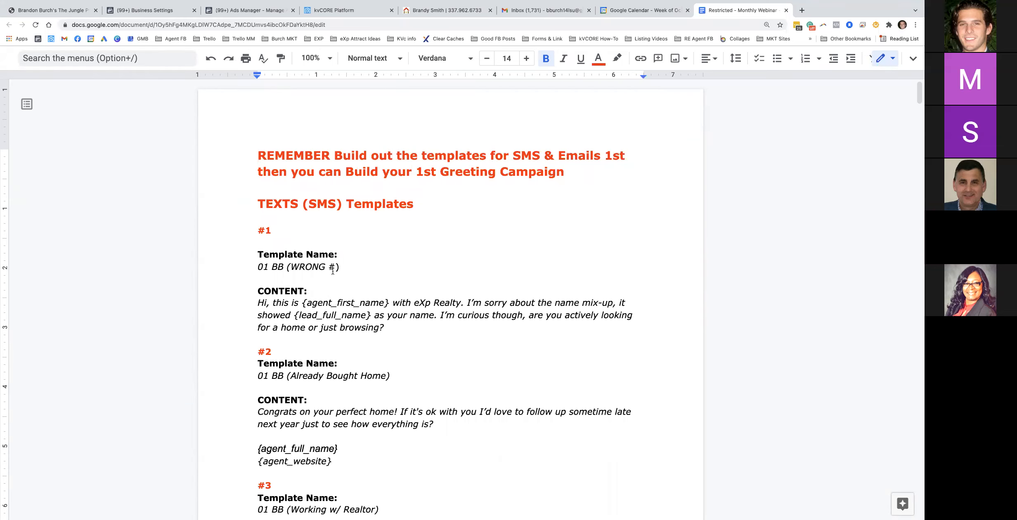
pyautogui.hotkey('shift', 'Down')
pyautogui.hotkey('shift', 'Down')
pyautogui.hotkey('shift', 'Down')
pyautogui.hotkey('shift', 'Down')
pyautogui.hotkey('shift', 'Down')
pyautogui.hotkey('shift', 'Down')
pyautogui.hotkey('shift', 'Down')
pyautogui.hotkey('shift', 'Down')
pyautogui.hotkey('shift', 'Down')
pyautogui.hotkey('shift', 'Down')
pyautogui.hotkey('shift', 'Down')
pyautogui.hotkey('shift', 'Down')
pyautogui.hotkey('shift', 'Down')
pyautogui.hotkey('shift', 'Down')
pyautogui.hotkey('shift', 'Down')
pyautogui.hotkey('shift', 'Down')
pyautogui.hotkey('shift', 'Down')
pyautogui.hotkey('shift', 'Down')
pyautogui.hotkey('shift', 'Down')
pyautogui.hotkey('shift', 'Down')
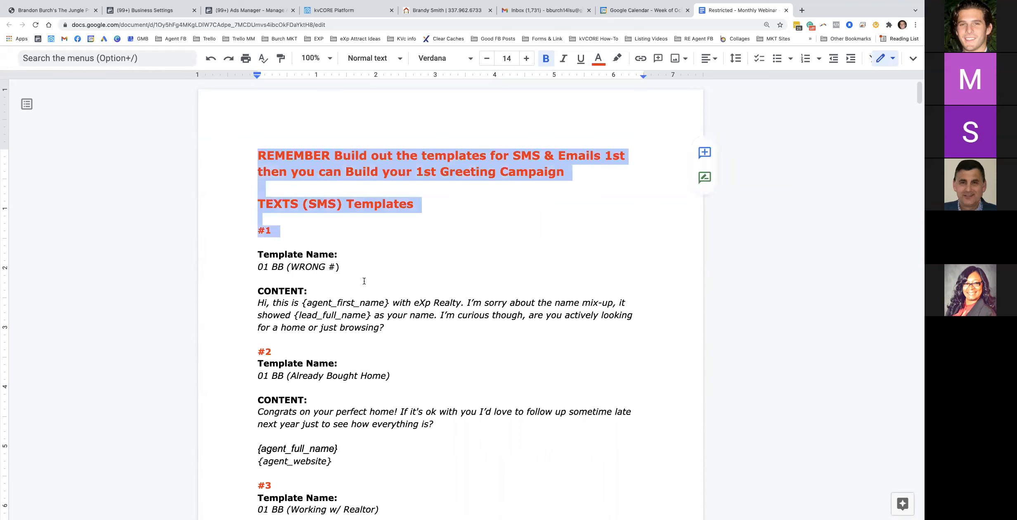
pyautogui.scroll(-15, 403, 330)
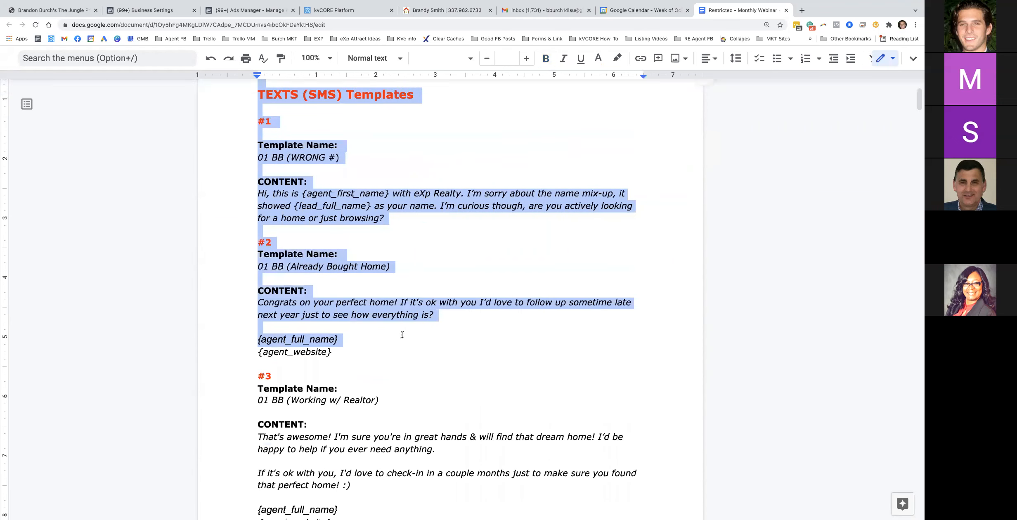
pyautogui.scroll(-20, 402, 330)
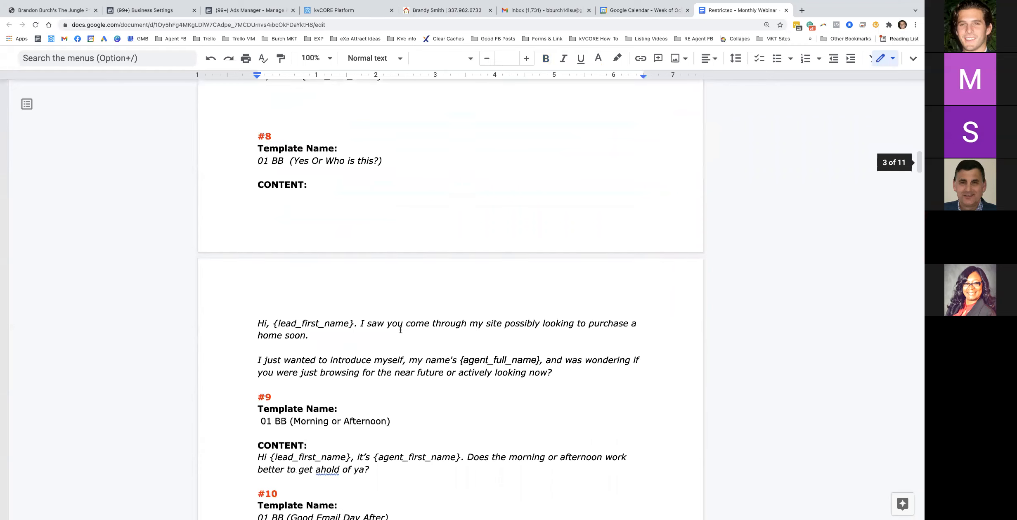
pyautogui.scroll(-10, 400, 330)
pyautogui.moveTo(256, 179); pyautogui.dragTo(359, 336)
pyautogui.click(438, 261)
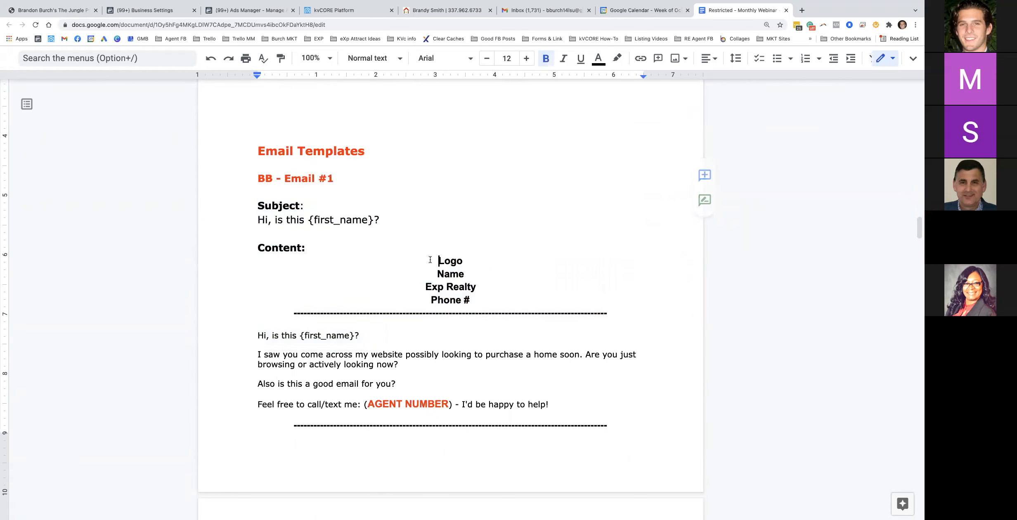
pyautogui.moveTo(438, 261); pyautogui.dragTo(479, 296)
pyautogui.scroll(-2, 374, 338)
pyautogui.tripleClick(366, 264)
pyautogui.scroll(-3, 366, 261)
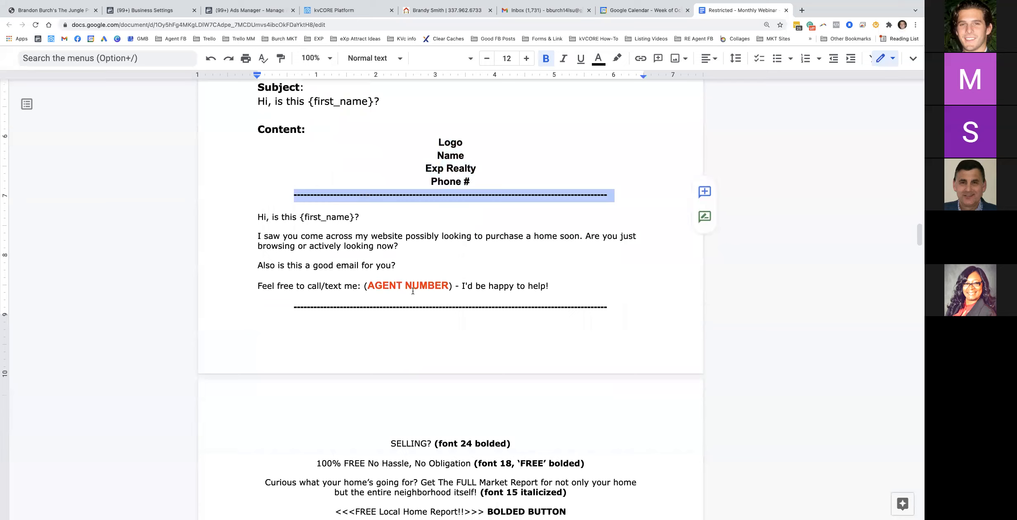
pyautogui.scroll(-15, 418, 300)
pyautogui.scroll(-20, 412, 290)
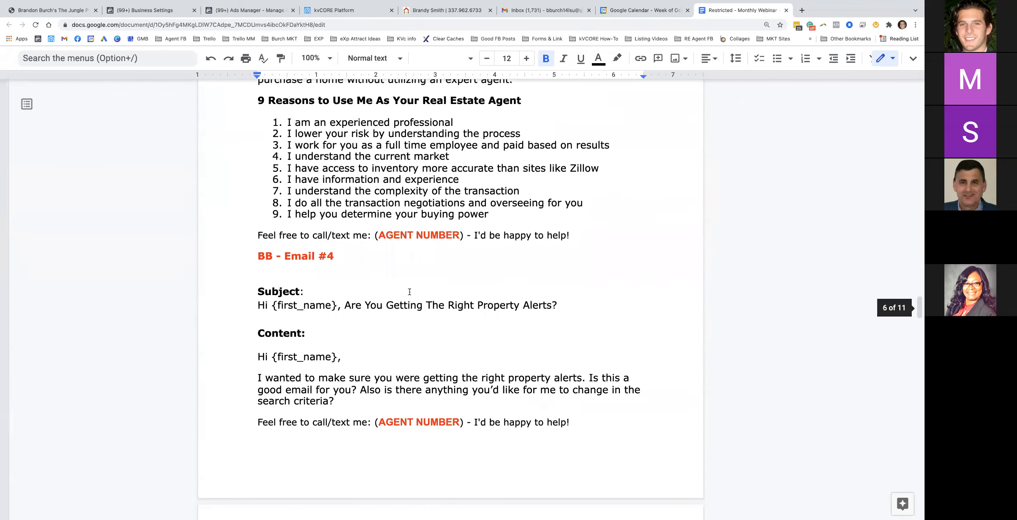
pyautogui.scroll(-15, 403, 296)
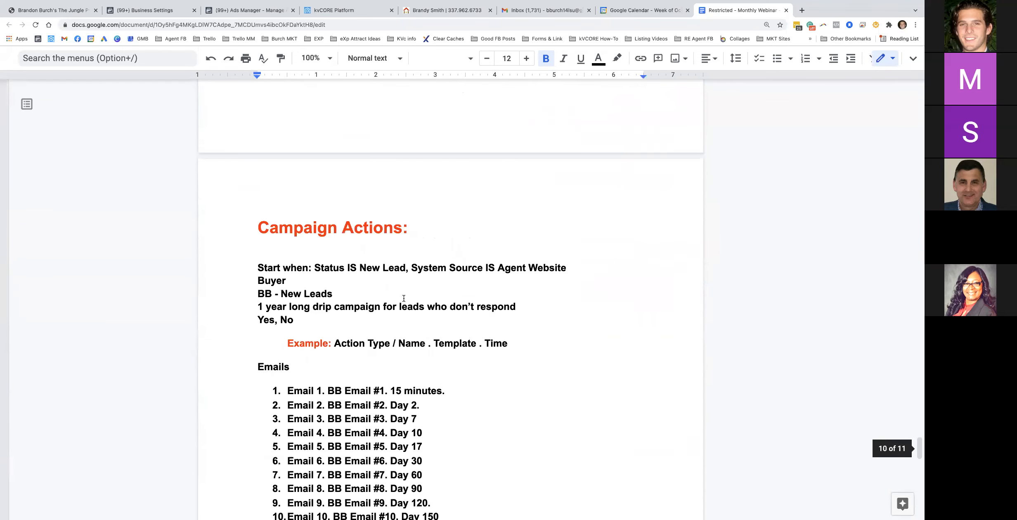
# Highlight the Campaign Actions notes, including Email 4's Day 10 timing, and scroll up to BB - Email #1
pyautogui.scroll(2, 289, 176)
pyautogui.moveTo(258, 145); pyautogui.dragTo(447, 153)
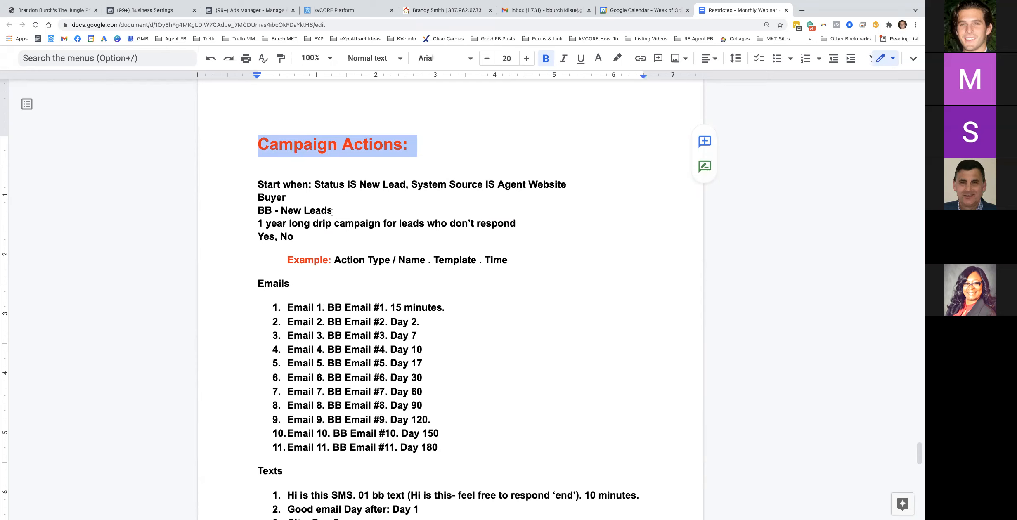
pyautogui.moveTo(423, 351); pyautogui.dragTo(398, 351)
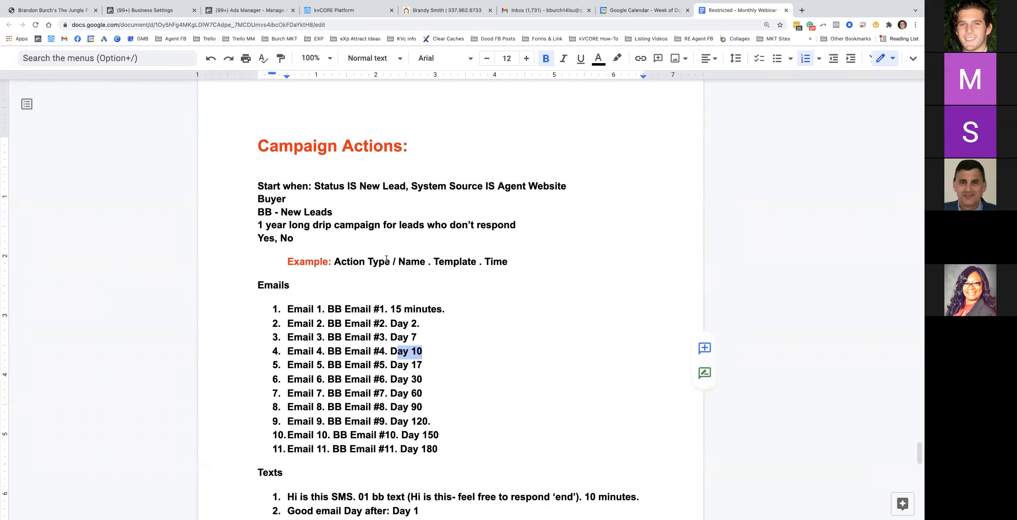
pyautogui.scroll(20, 394, 260)
pyautogui.scroll(20, 383, 262)
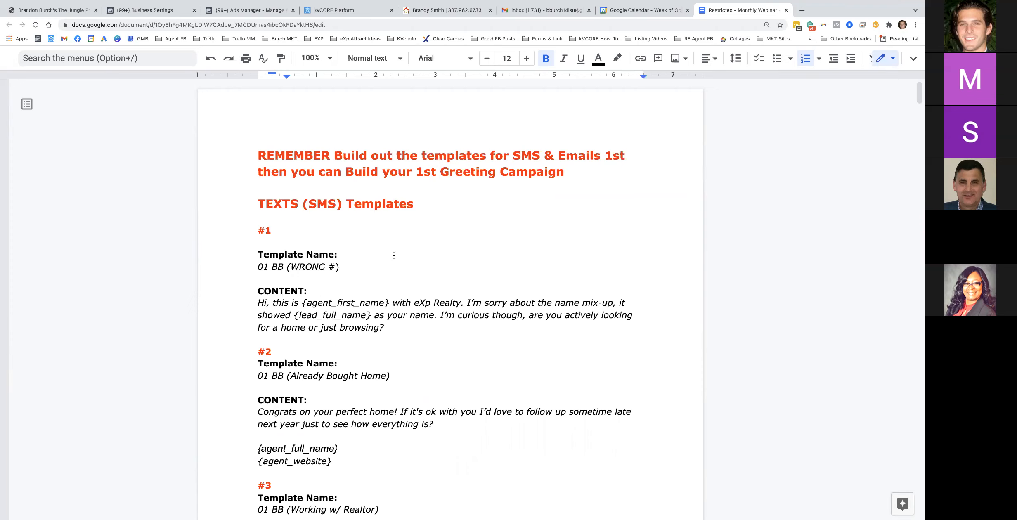
# Glance at the kvCORE editor, re-read the doc, then return to the kvCORE Platform tab
pyautogui.click(347, 11)
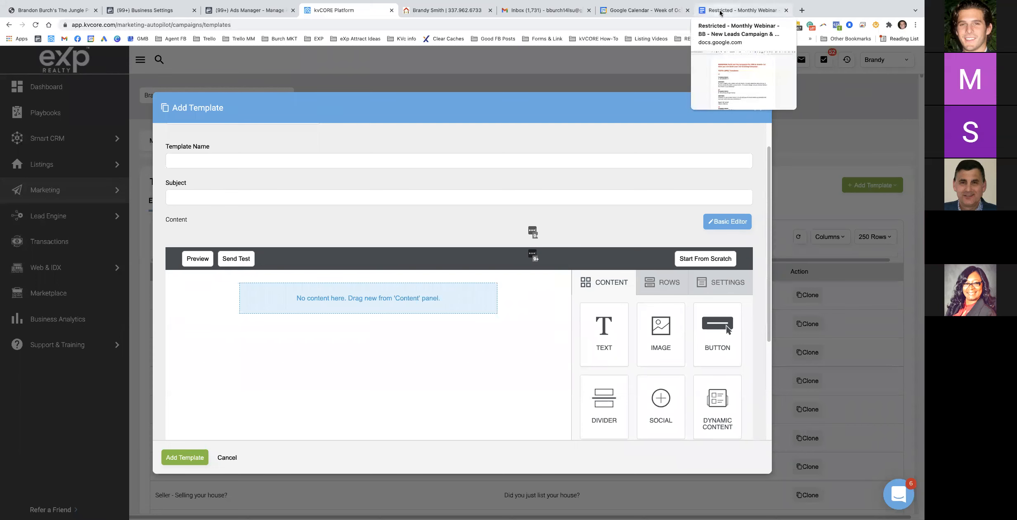
pyautogui.click(721, 11)
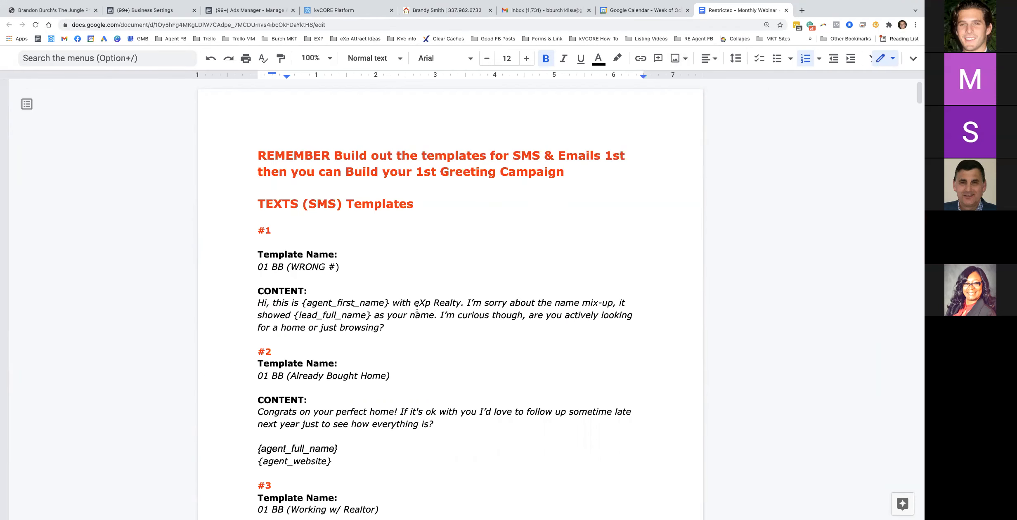
pyautogui.scroll(-15, 415, 304)
pyautogui.scroll(-15, 415, 305)
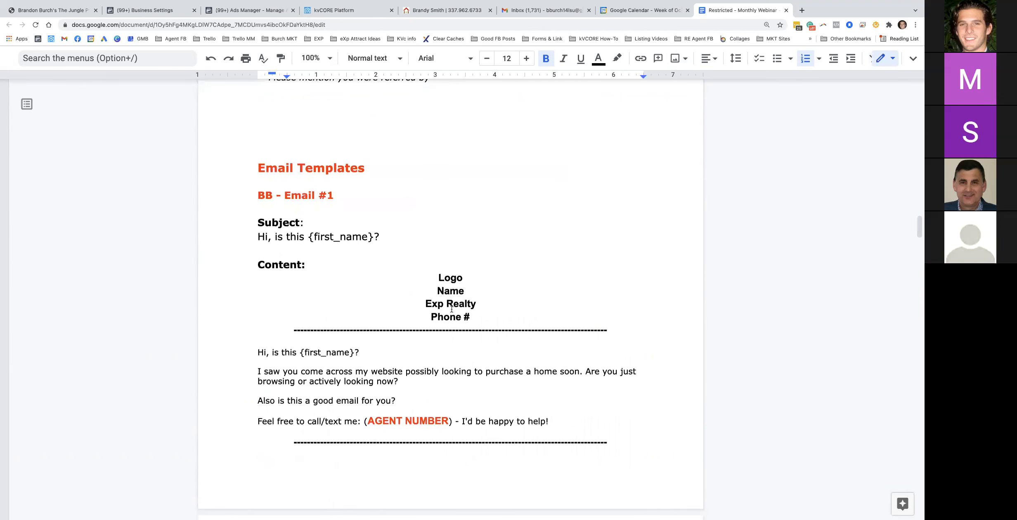
pyautogui.click(341, 10)
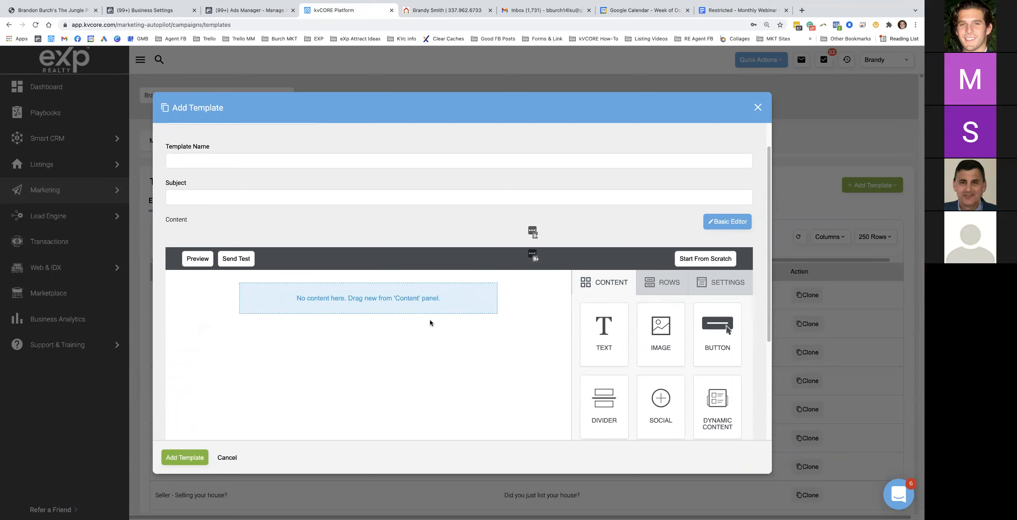
# Drop an image block onto the empty canvas and choose to upload a new image
pyautogui.scroll(-1, 372, 317)
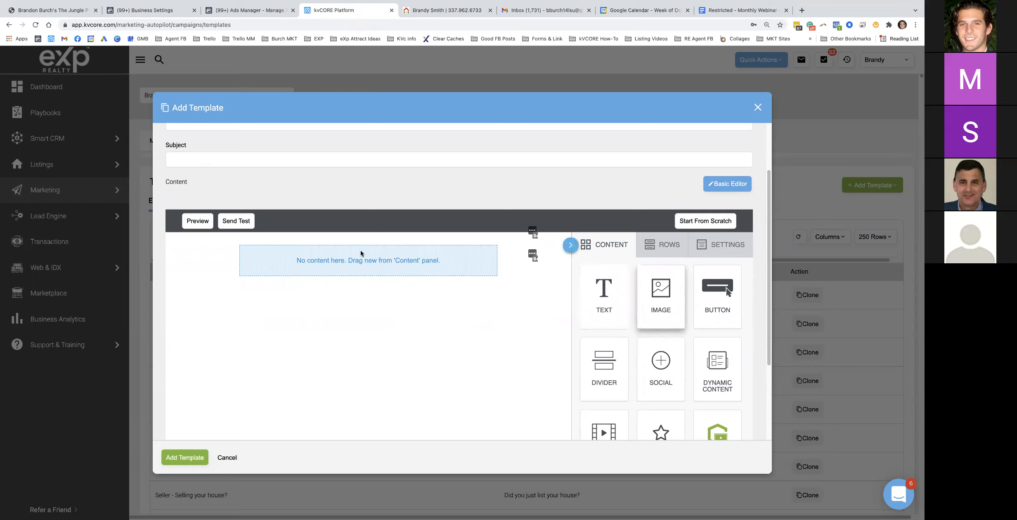
pyautogui.moveTo(665, 293)
pyautogui.mouseDown()
pyautogui.moveTo(434, 293)
pyautogui.moveTo(357, 251)
pyautogui.mouseUp()
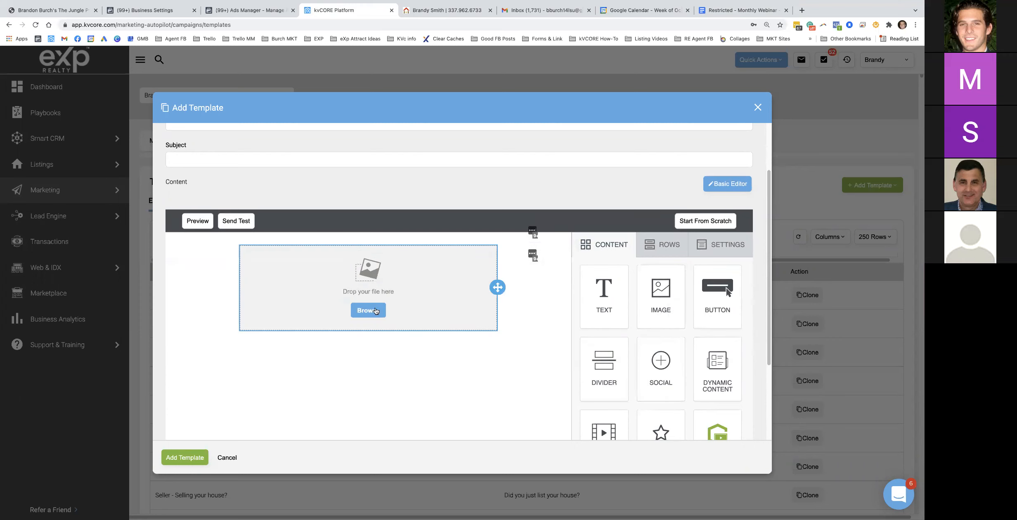
pyautogui.click(370, 309)
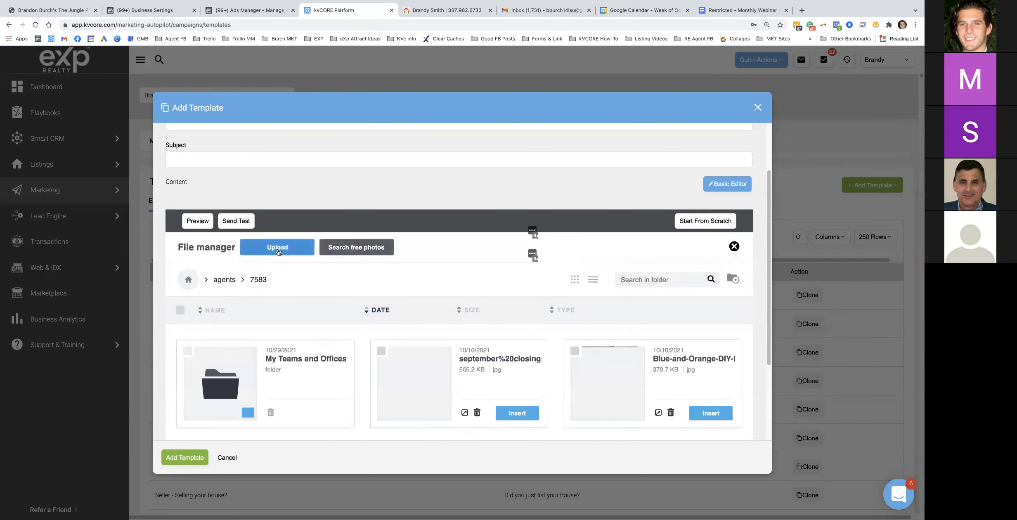
pyautogui.click(278, 250)
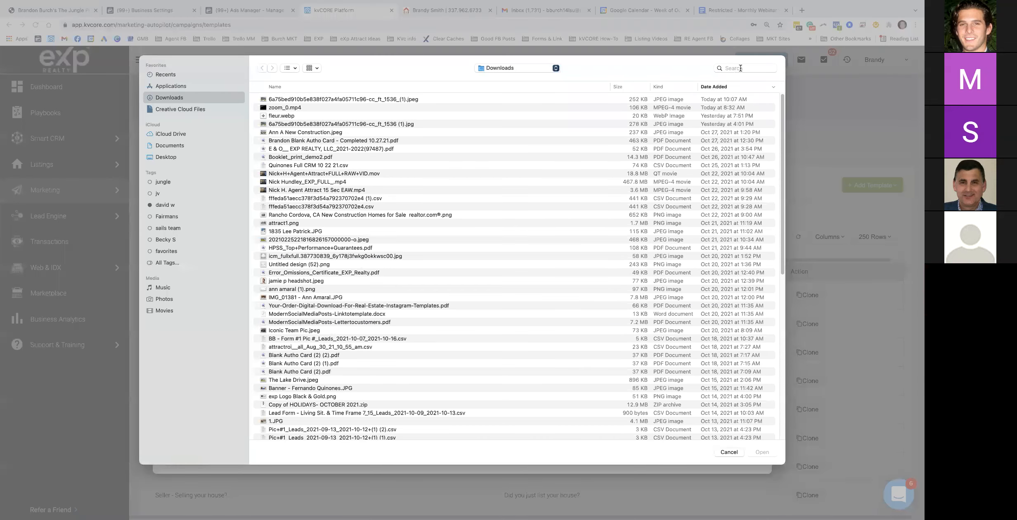
# Find 'exp logo' on the computer, upload new exp logo.png, and insert it at the top
pyautogui.click(740, 68)
pyautogui.write('exp')
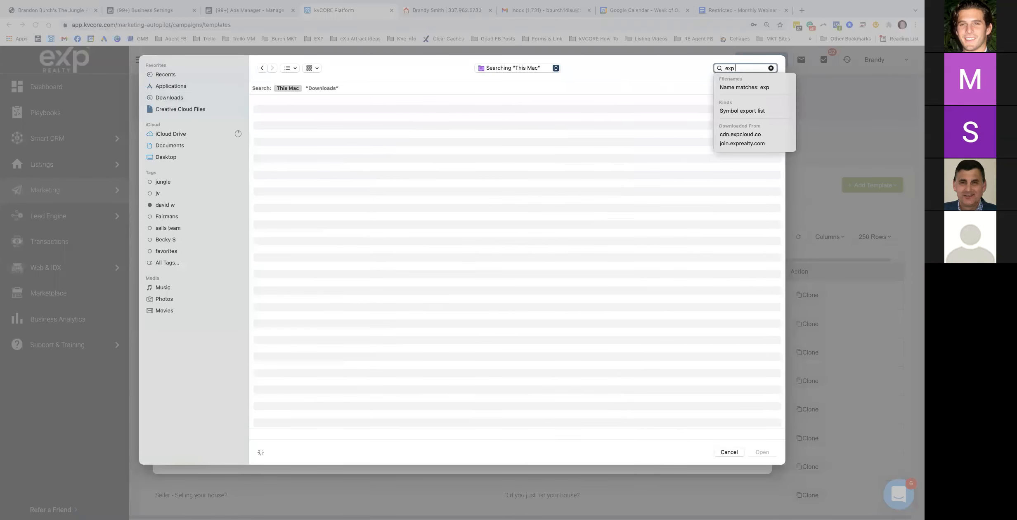
pyautogui.write(' logo')
pyautogui.press('Return')
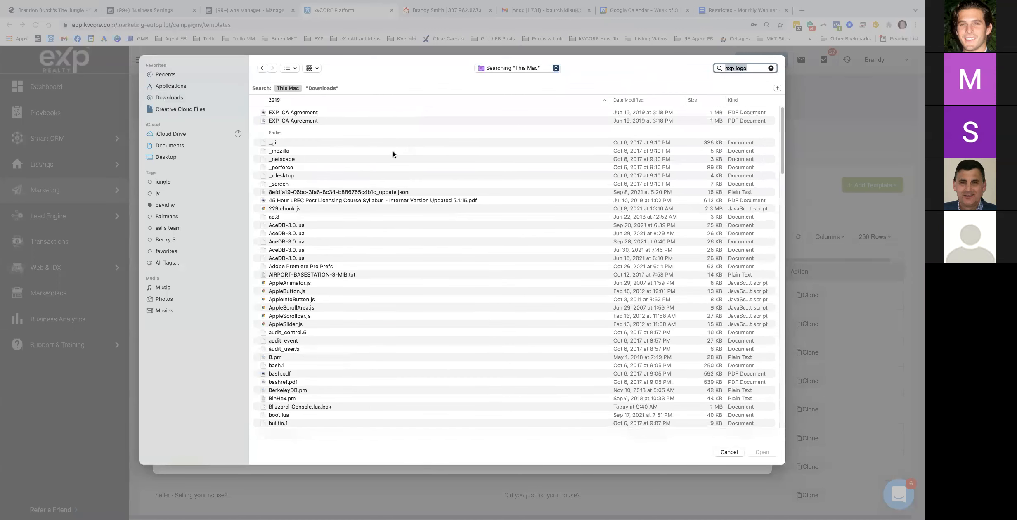
pyautogui.scroll(-15, 287, 362)
pyautogui.scroll(-15, 286, 361)
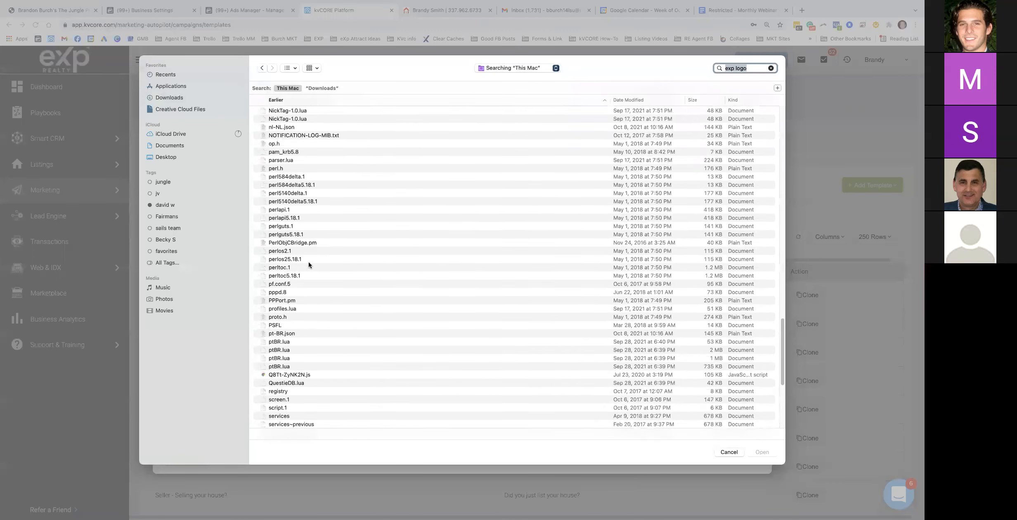
pyautogui.scroll(2, 300, 175)
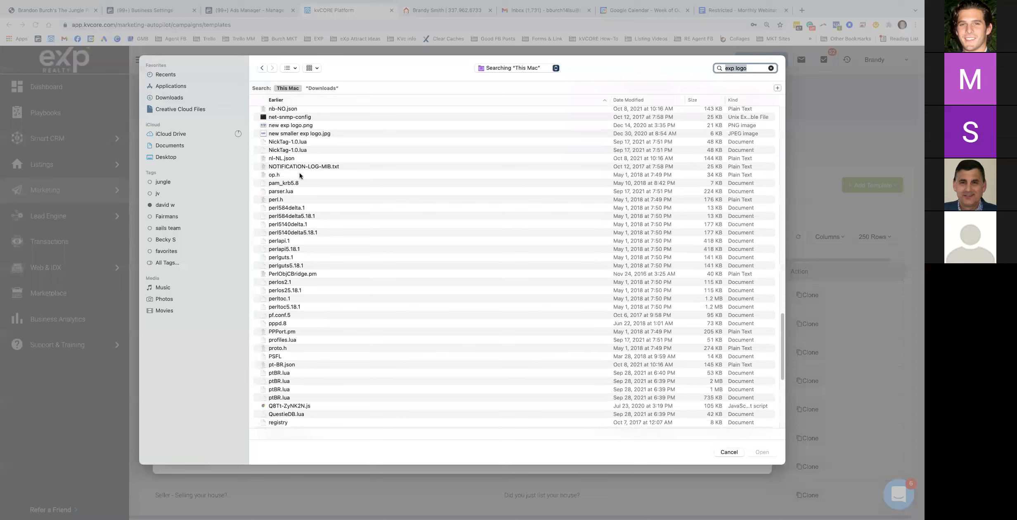
pyautogui.doubleClick(283, 125)
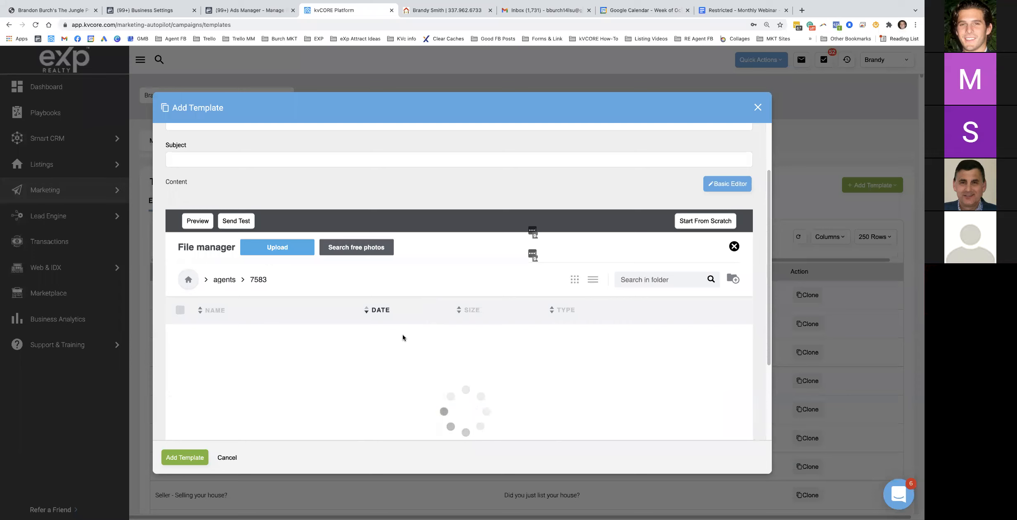
pyautogui.scroll(-2, 402, 333)
pyautogui.scroll(-2, 408, 323)
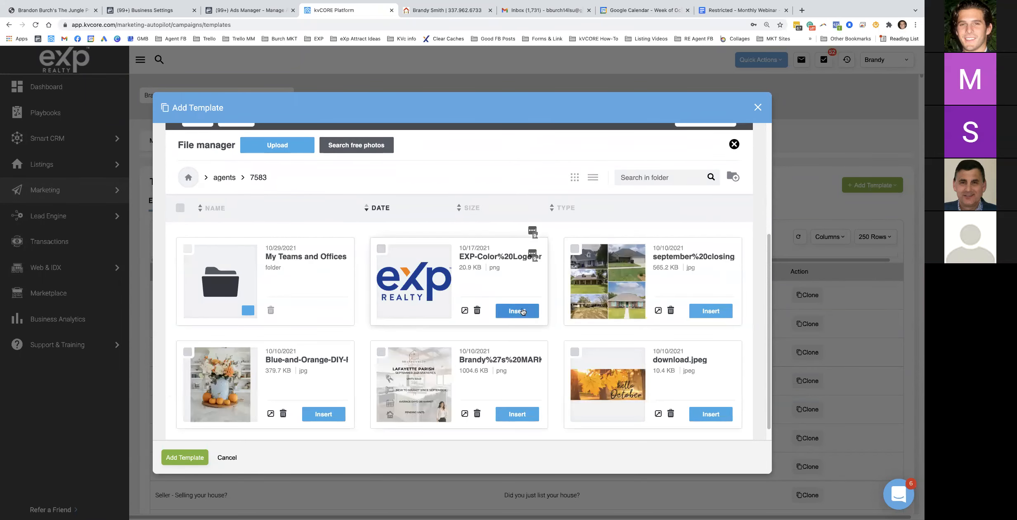
pyautogui.click(523, 312)
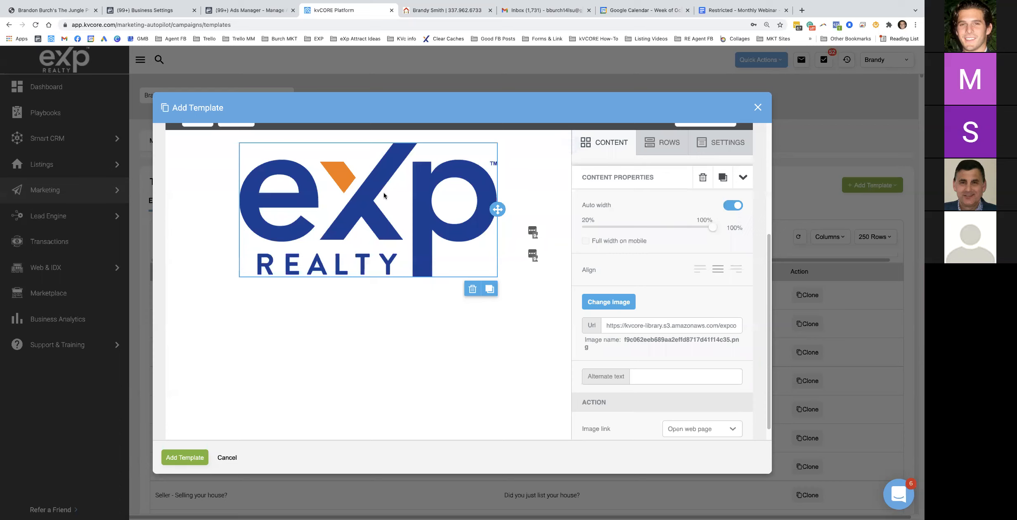
# Turn off Auto width and shrink the eXp logo to 35% width
pyautogui.click(731, 205)
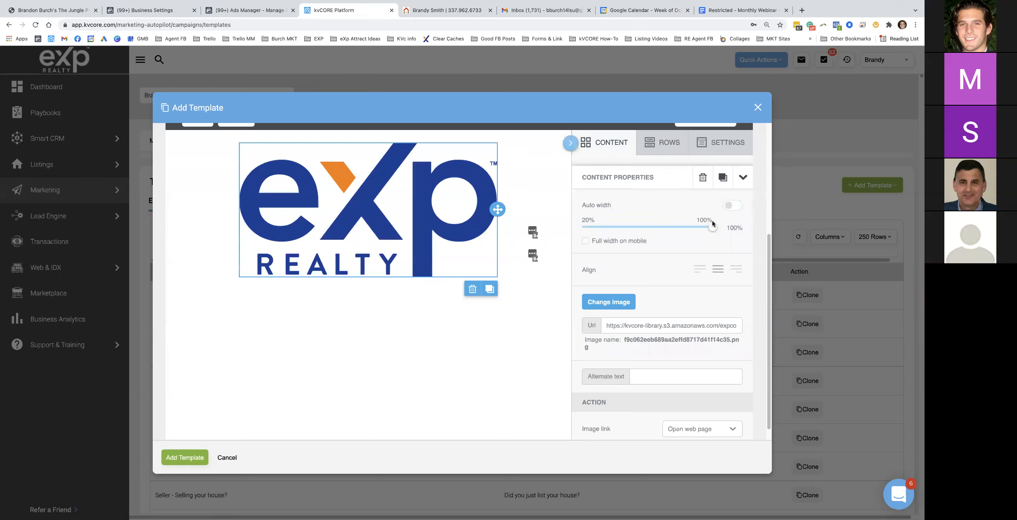
pyautogui.moveTo(713, 225); pyautogui.dragTo(612, 223)
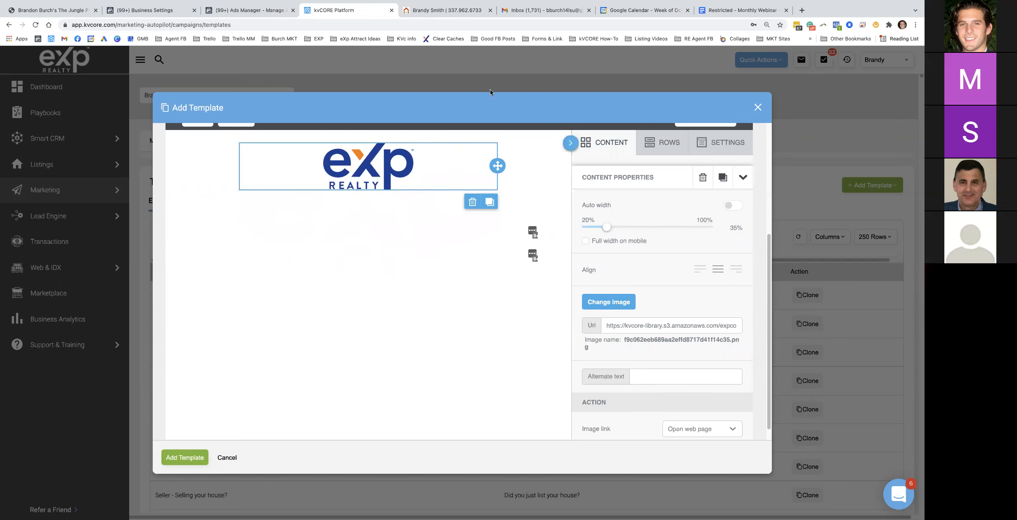
pyautogui.click(742, 16)
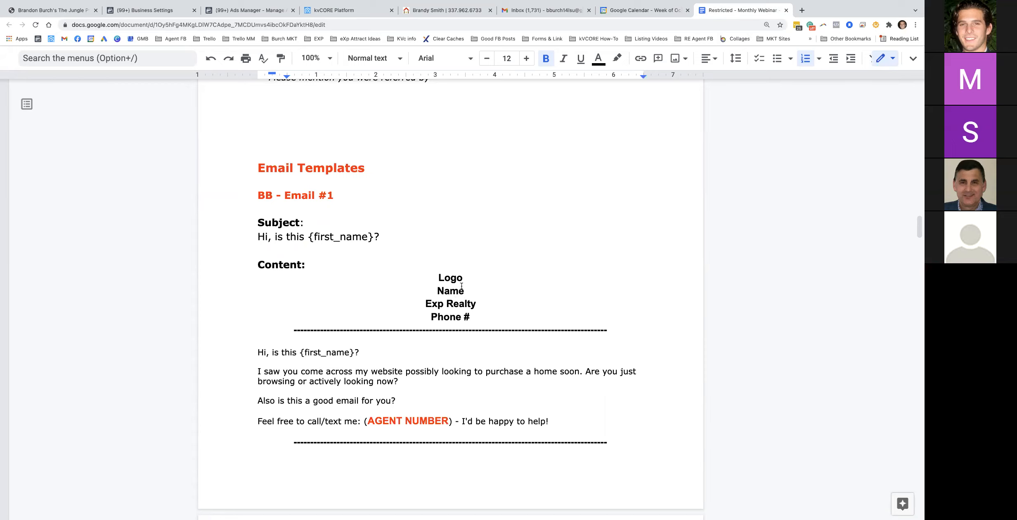
# Add a text block beneath the logo from the Content blocks
pyautogui.click(357, 11)
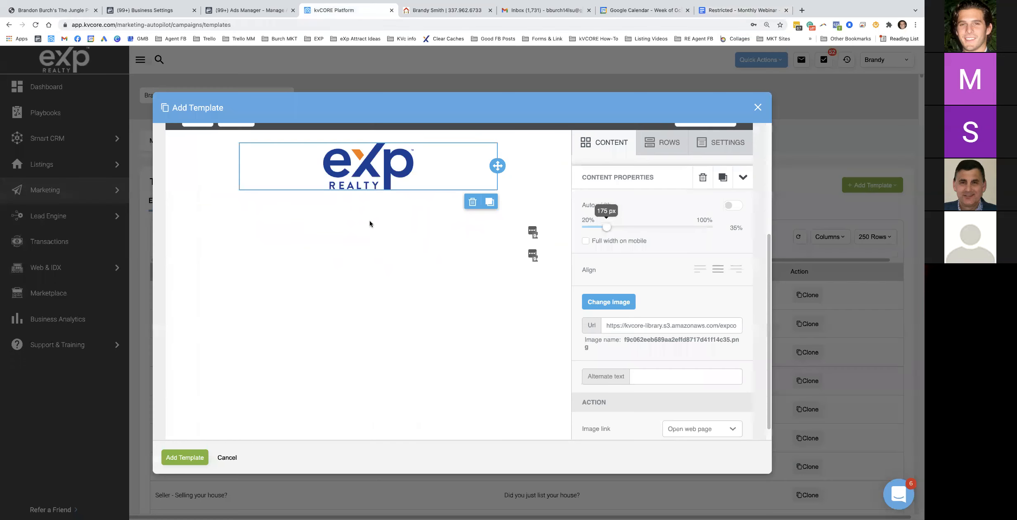
pyautogui.click(610, 143)
pyautogui.moveTo(608, 186)
pyautogui.mouseDown()
pyautogui.moveTo(578, 213)
pyautogui.moveTo(362, 189)
pyautogui.mouseUp()
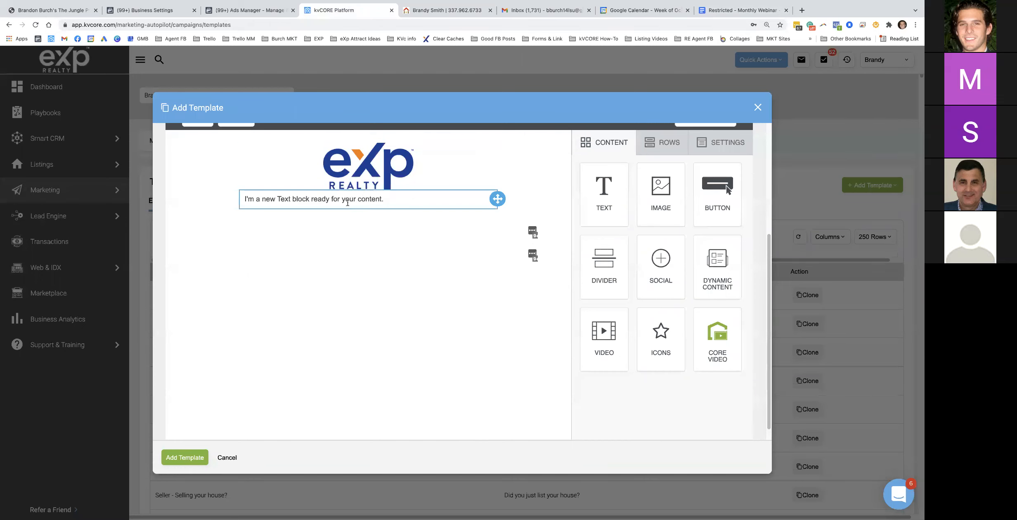
# Type the agent's name with eXp Realty, formatted centered, bold, italic, 20px
pyautogui.click(341, 199)
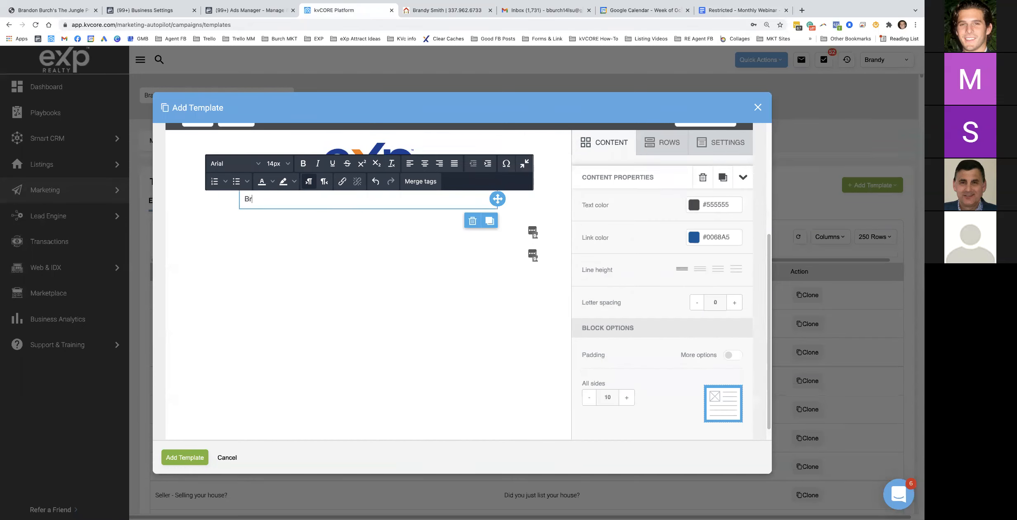
pyautogui.tripleClick(272, 198)
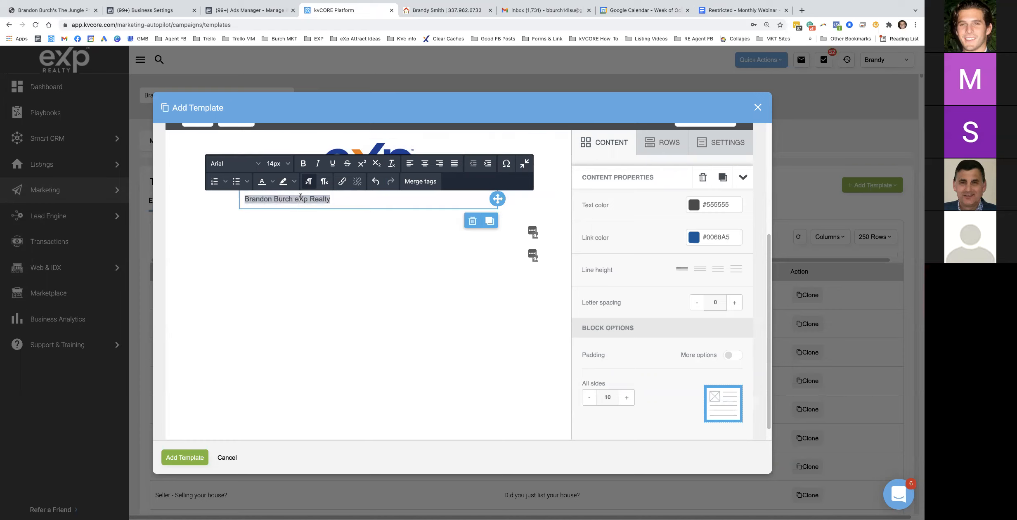
pyautogui.click(425, 164)
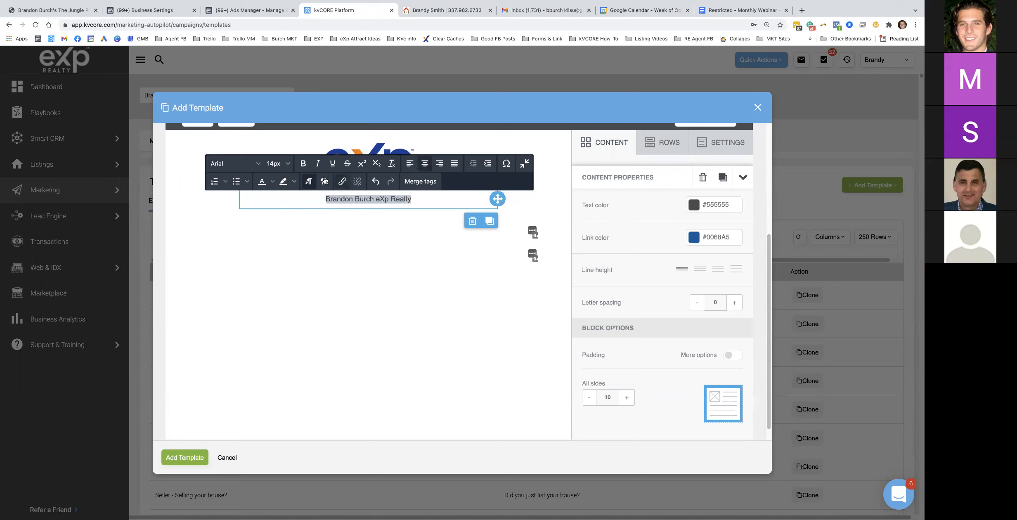
pyautogui.click(304, 164)
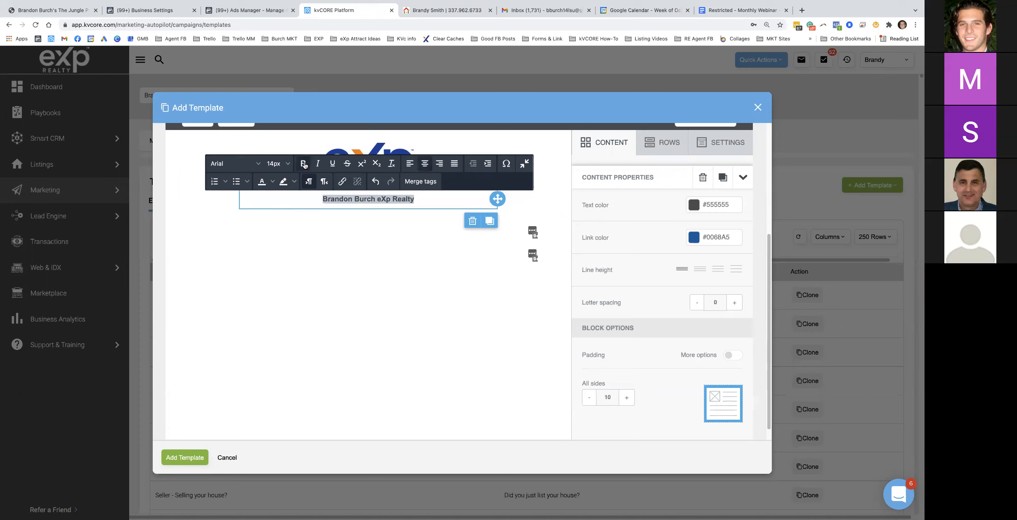
pyautogui.click(276, 165)
pyautogui.click(266, 329)
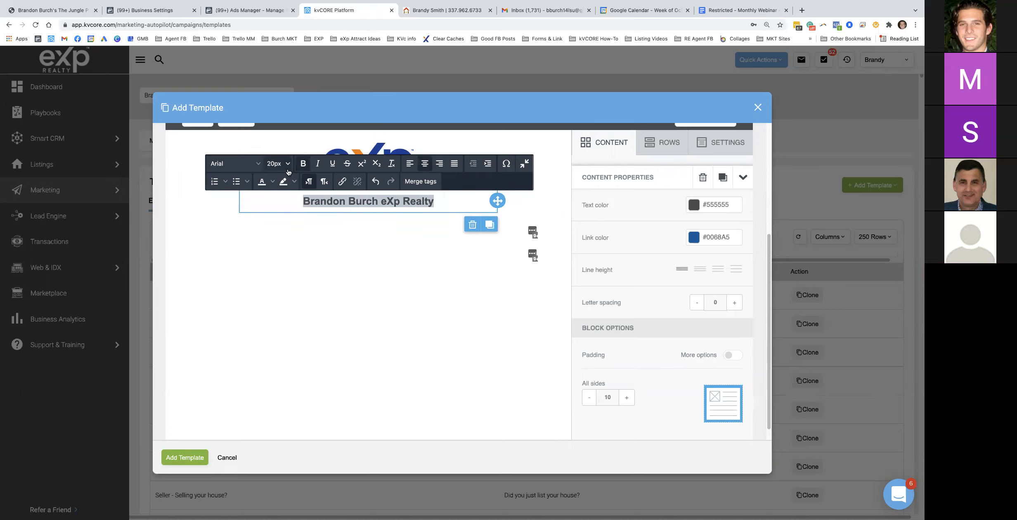
pyautogui.click(316, 164)
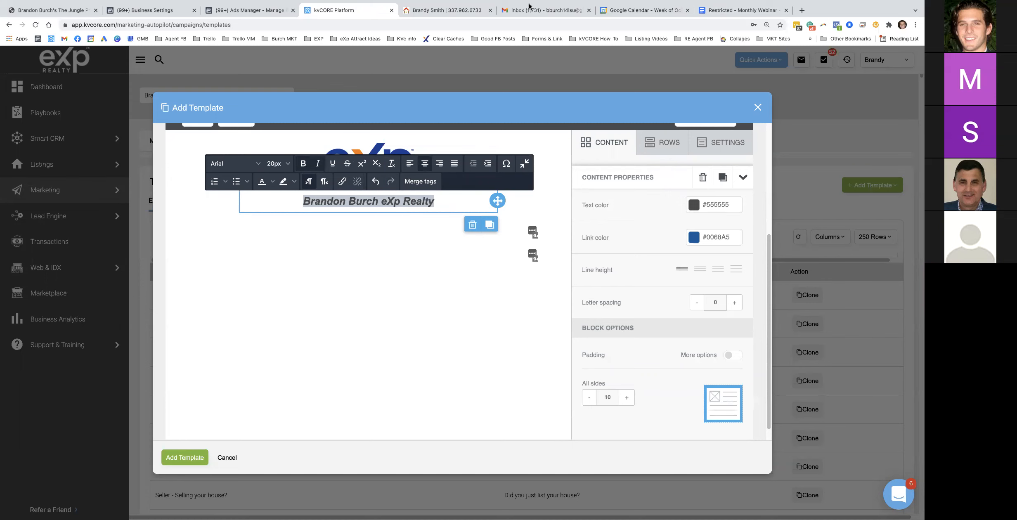
# Check the doc's layout, then add the agent's phone number on a new line below the name
pyautogui.click(701, 11)
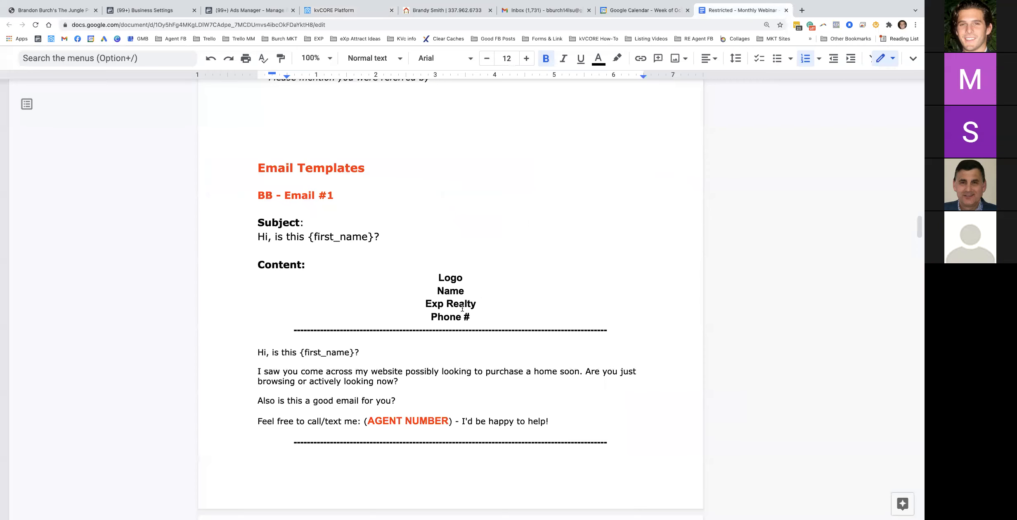
pyautogui.moveTo(471, 317); pyautogui.dragTo(430, 316)
pyautogui.click(347, 10)
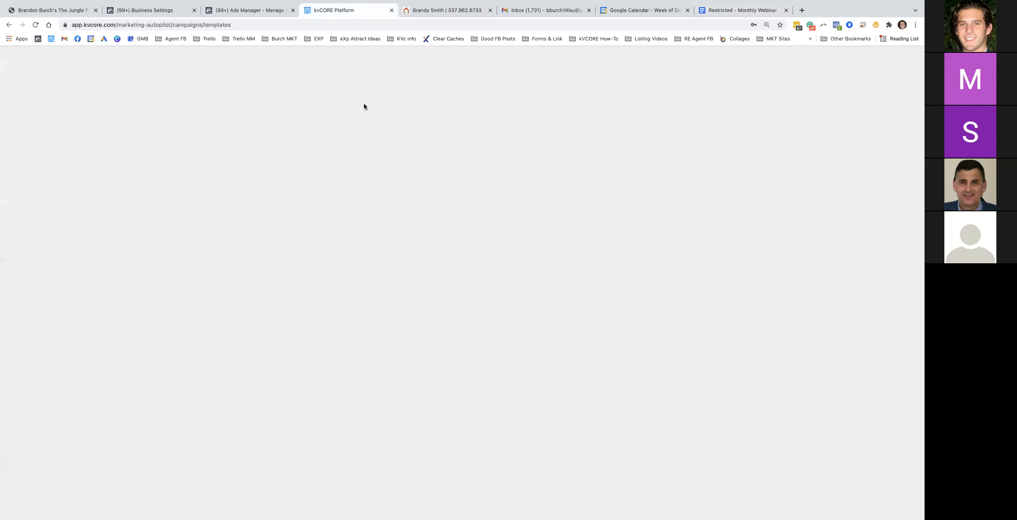
pyautogui.click(452, 203)
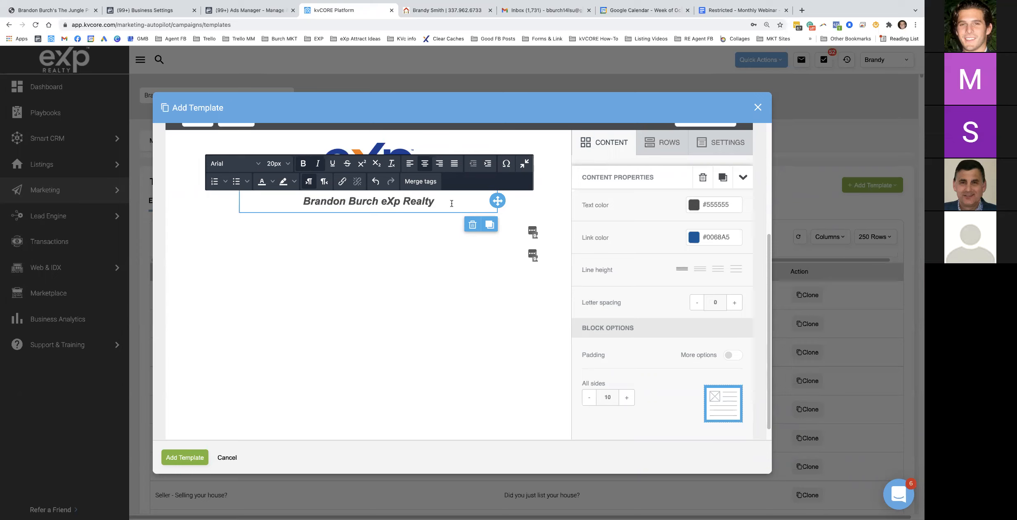
pyautogui.press('Return')
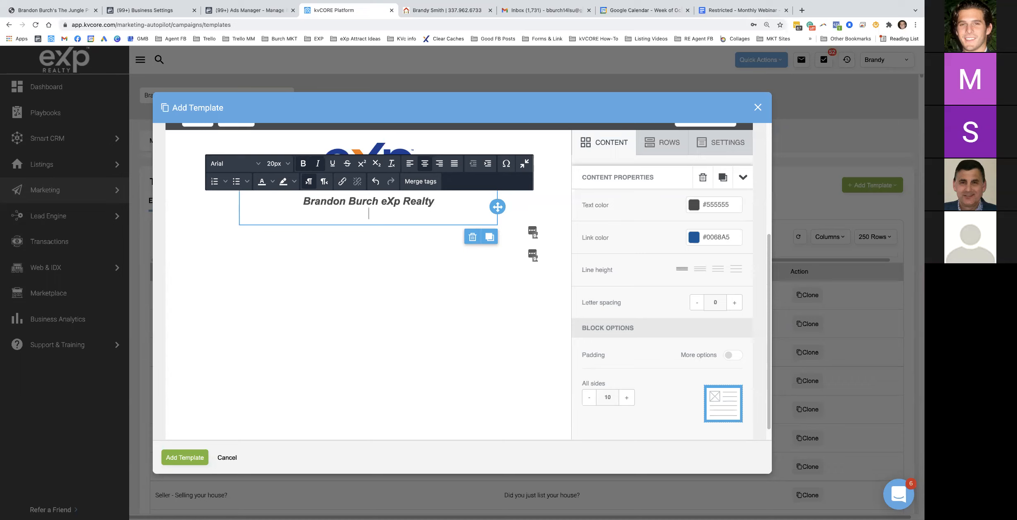
pyautogui.tripleClick(394, 212)
pyautogui.hotkey('ctrl', 'c')
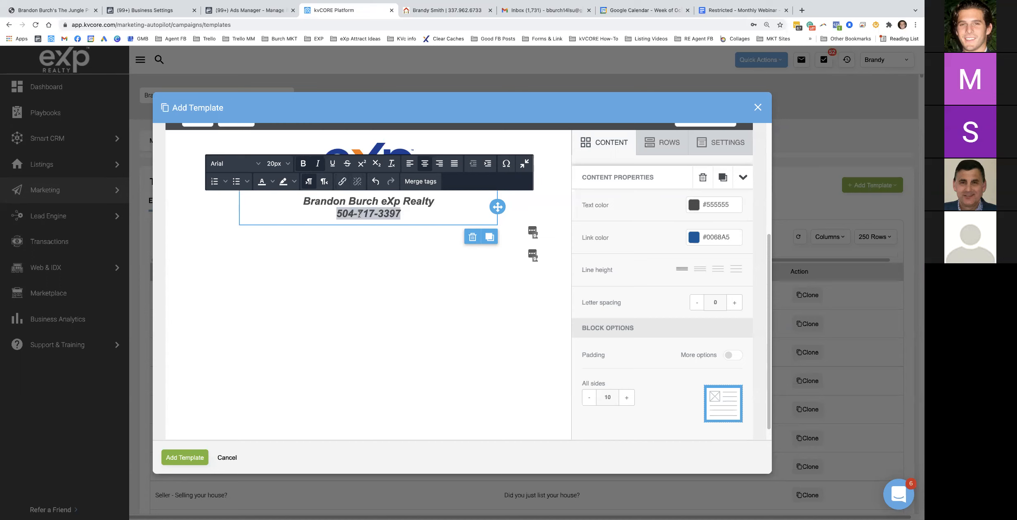
# Begin an Sms link for the phone number, undo a wrong paste, and cancel
pyautogui.click(342, 181)
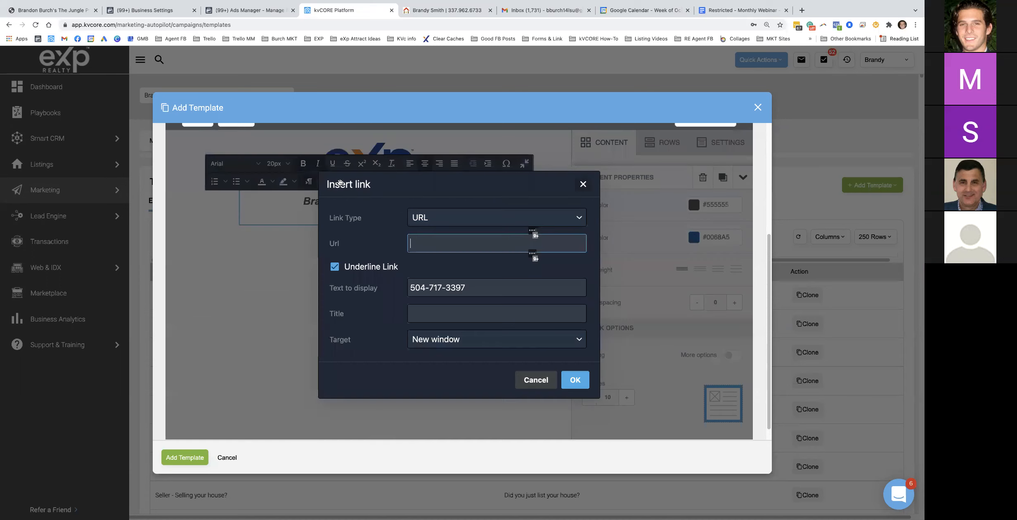
pyautogui.click(431, 218)
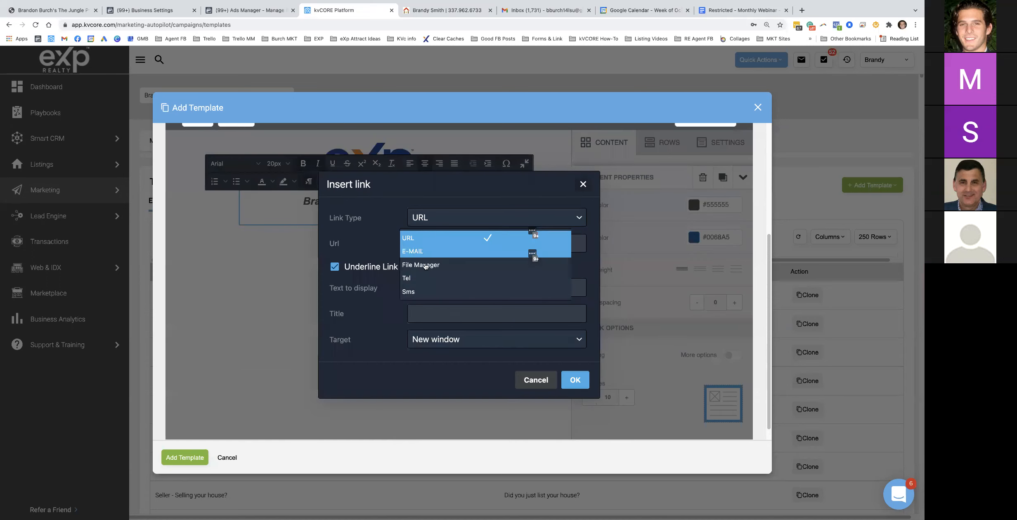
pyautogui.click(416, 293)
pyautogui.click(427, 243)
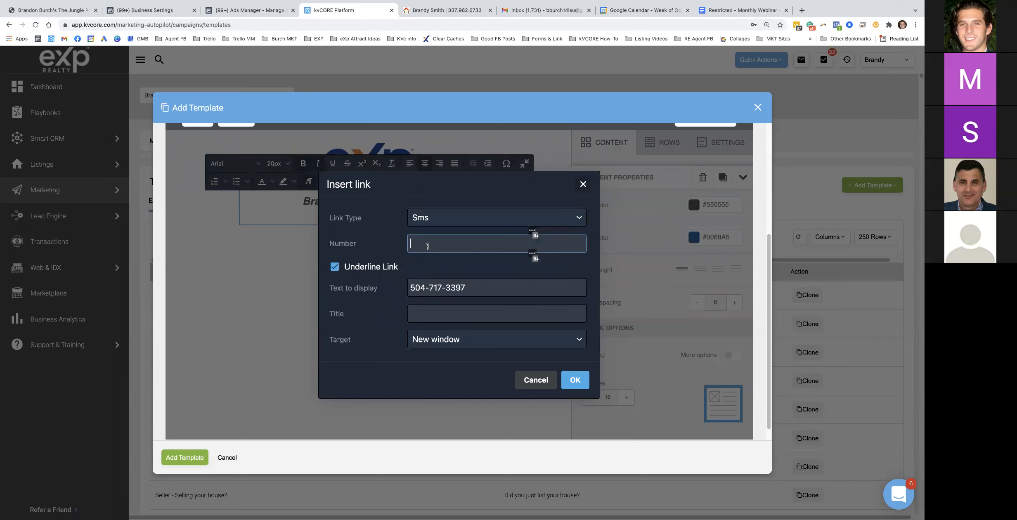
pyautogui.hotkey('ctrl', 'v')
pyautogui.hotkey('ctrl', 'z')
pyautogui.click(583, 184)
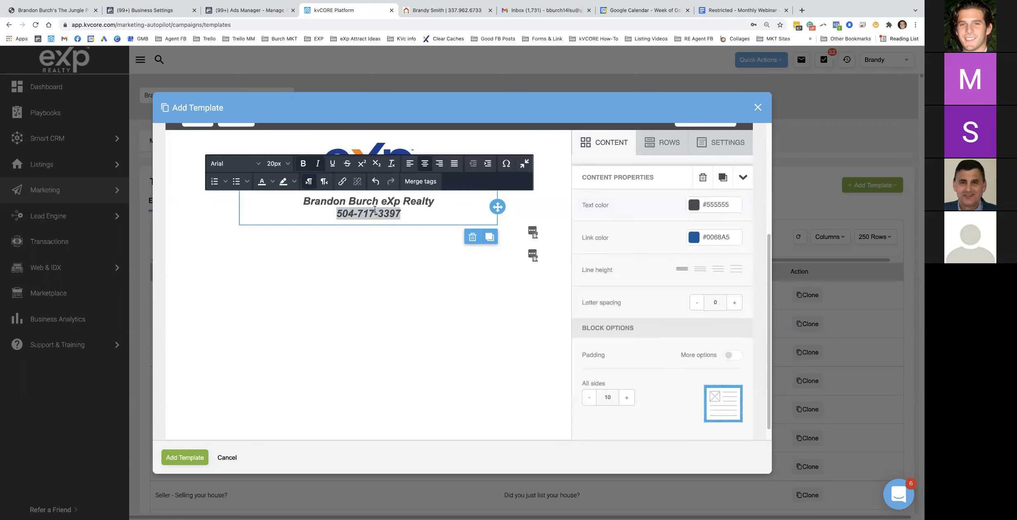
# Make the phone number an Sms link and set the block's line height to the second option
pyautogui.click(342, 182)
pyautogui.click(474, 217)
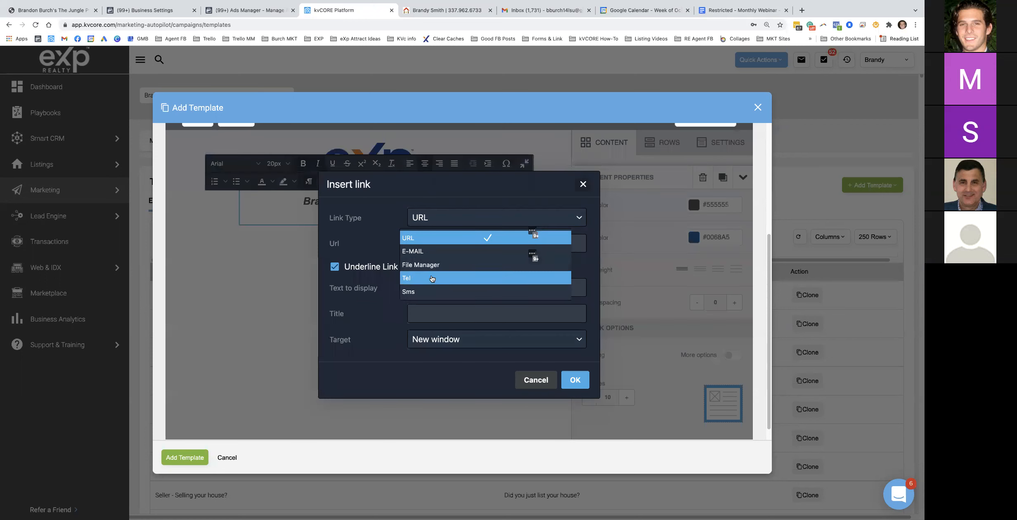
pyautogui.click(454, 291)
pyautogui.click(439, 245)
pyautogui.hotkey('ctrl', 'v')
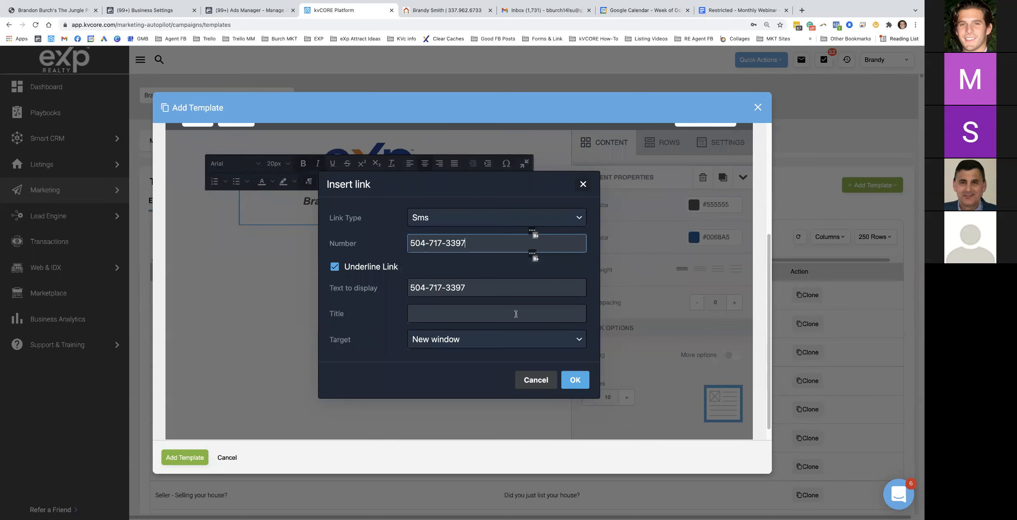
pyautogui.click(575, 379)
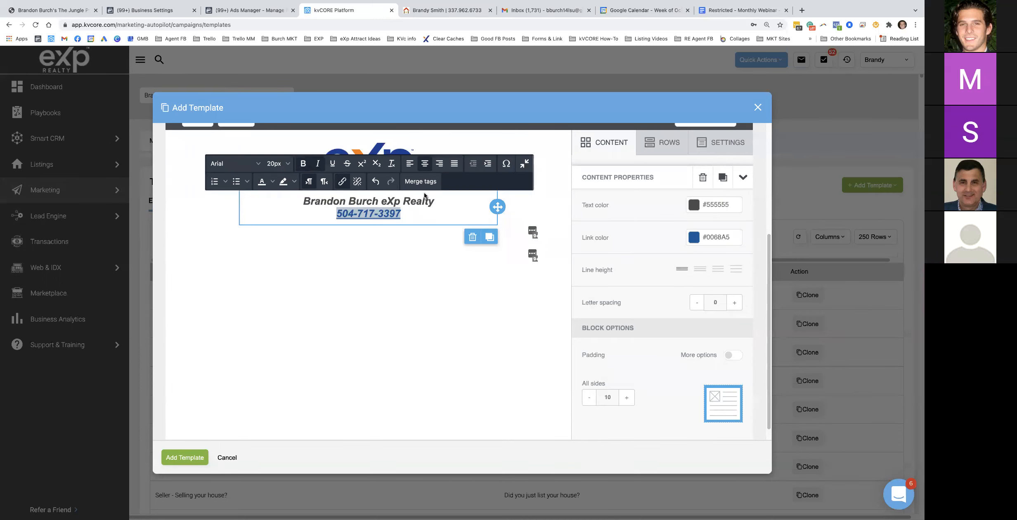
pyautogui.click(304, 201)
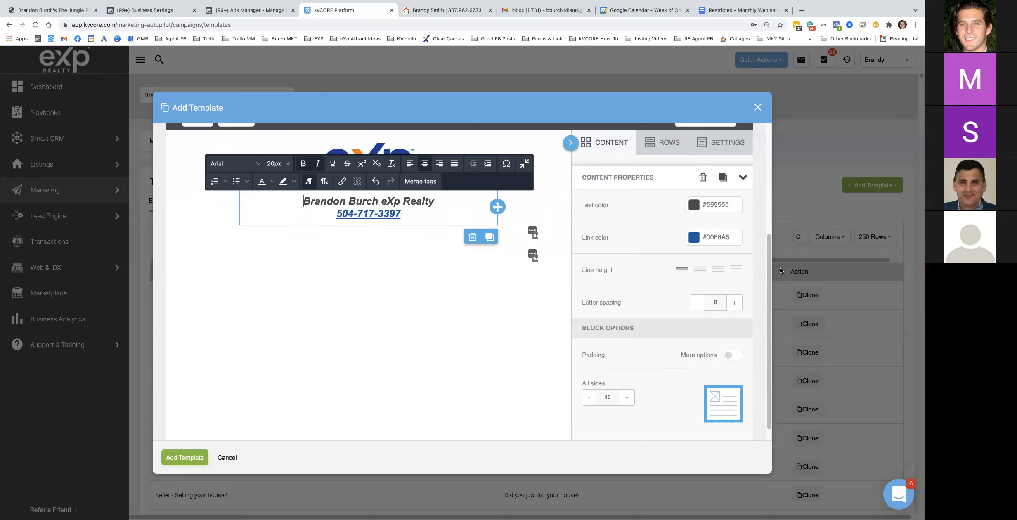
pyautogui.click(700, 270)
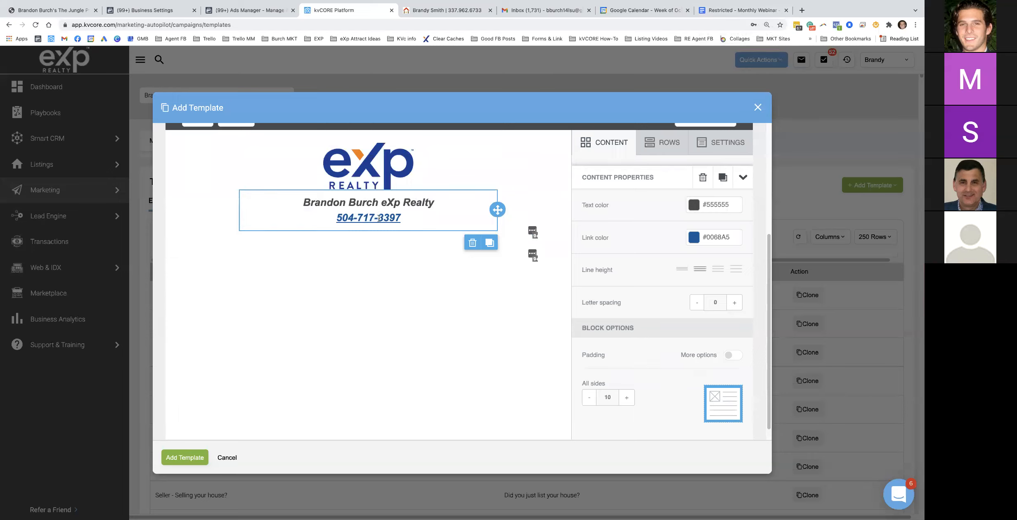
pyautogui.click(608, 142)
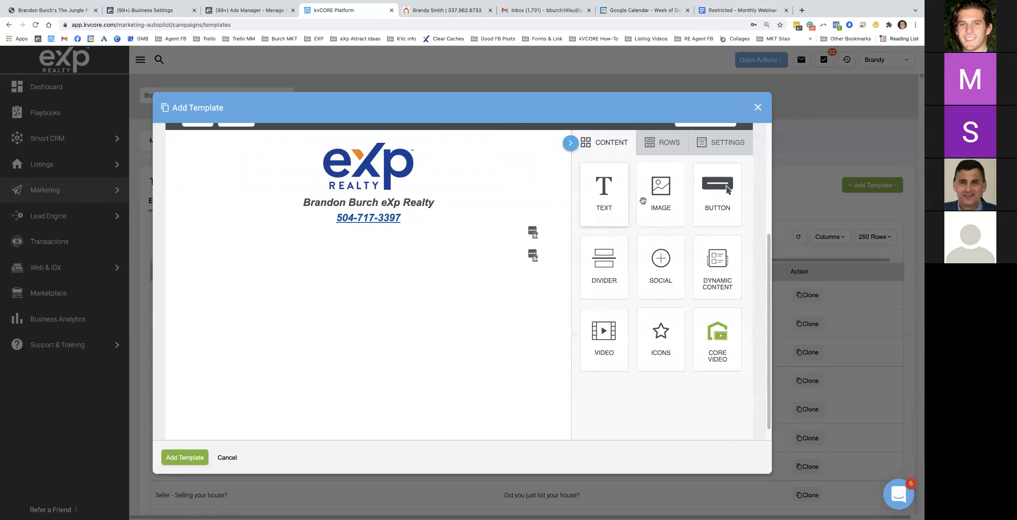
# Add an image block between logo and name and insert Headshot.jpg from the file manager
pyautogui.moveTo(662, 190); pyautogui.dragTo(365, 197)
pyautogui.click(375, 257)
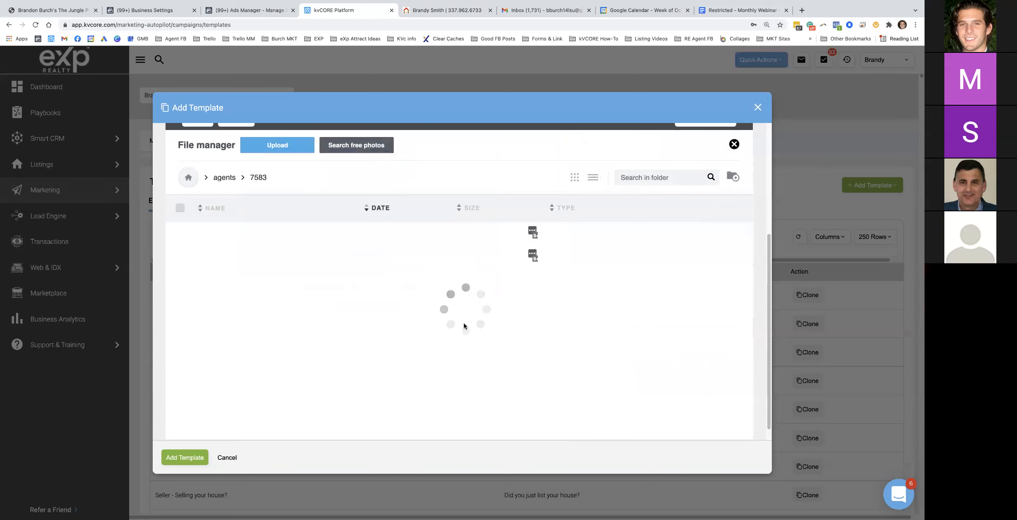
pyautogui.scroll(-3, 496, 316)
pyautogui.scroll(-10, 495, 314)
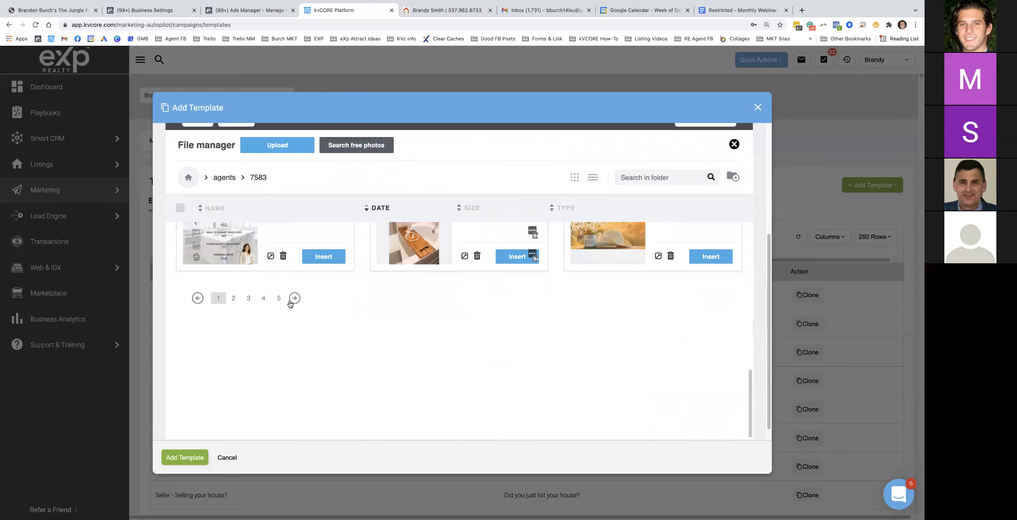
pyautogui.click(280, 298)
pyautogui.scroll(-3, 386, 341)
pyautogui.scroll(3, 380, 342)
pyautogui.scroll(-3, 320, 338)
pyautogui.click(264, 343)
pyautogui.scroll(-1, 347, 346)
pyautogui.click(711, 412)
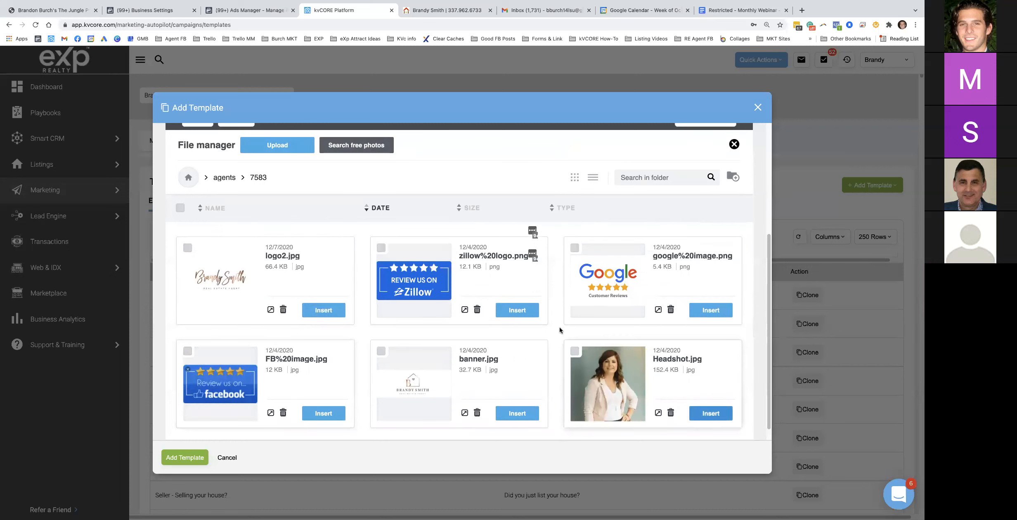
pyautogui.scroll(-3, 413, 287)
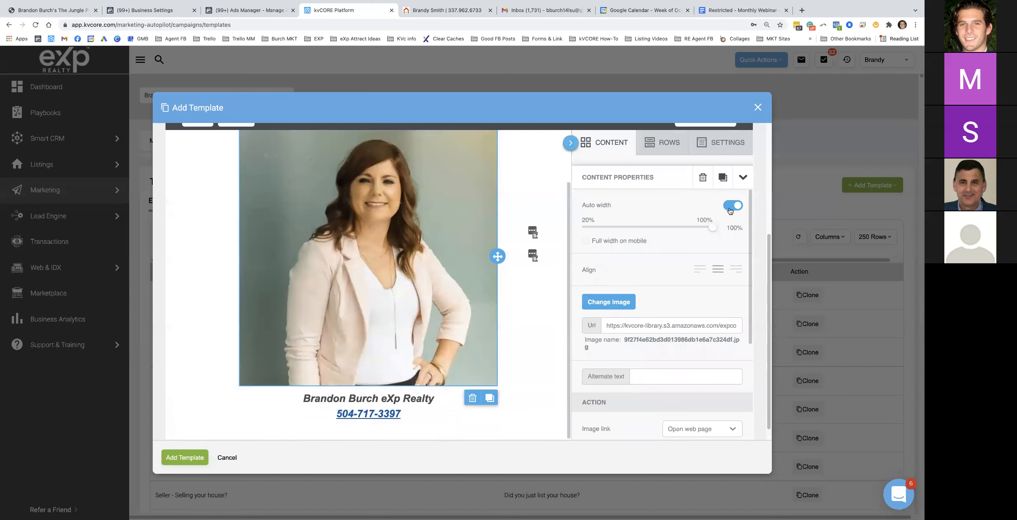
# Shrink the headshot to about 35% width and place a divider under the phone number
pyautogui.click(731, 210)
pyautogui.moveTo(708, 229); pyautogui.dragTo(604, 230)
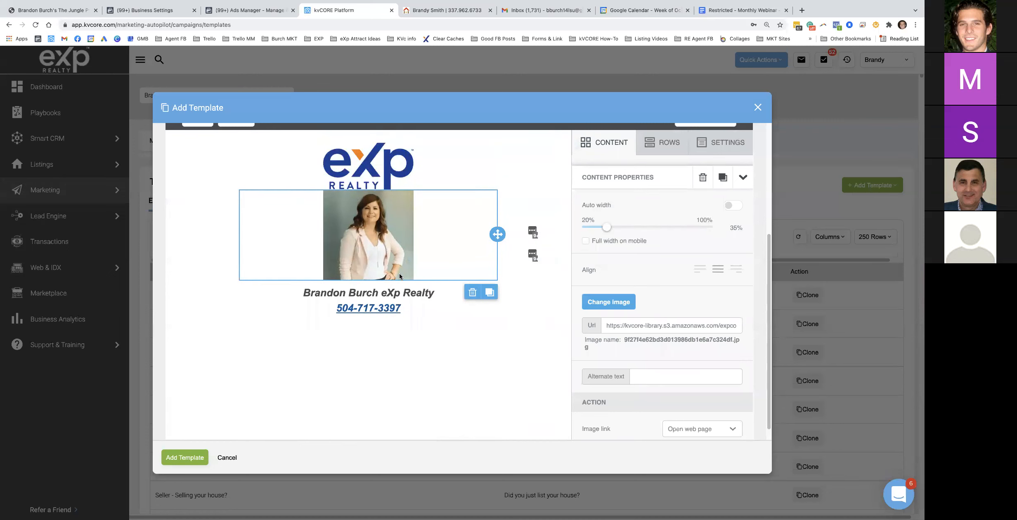
pyautogui.click(622, 143)
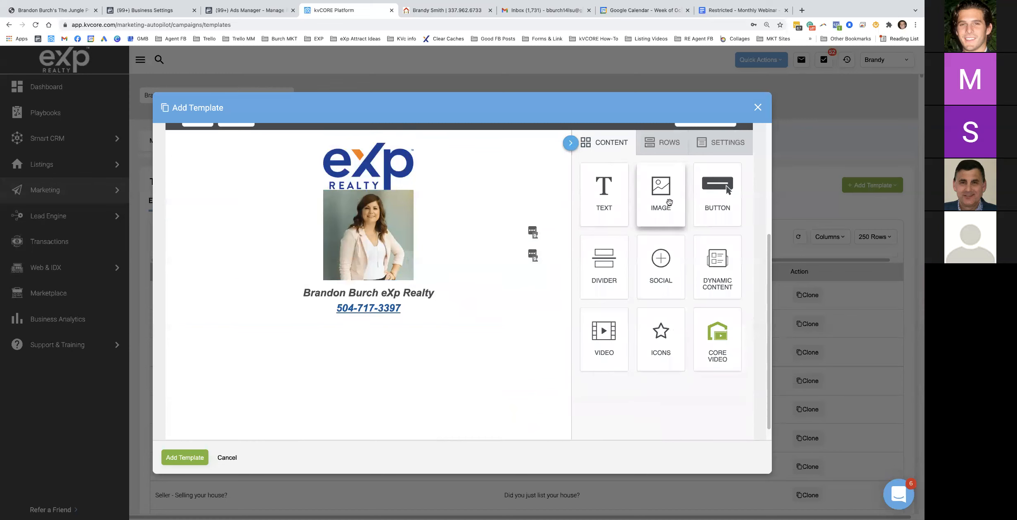
pyautogui.moveTo(610, 263); pyautogui.dragTo(413, 331)
# Set the new divider's line thickness to 3
pyautogui.click(392, 326)
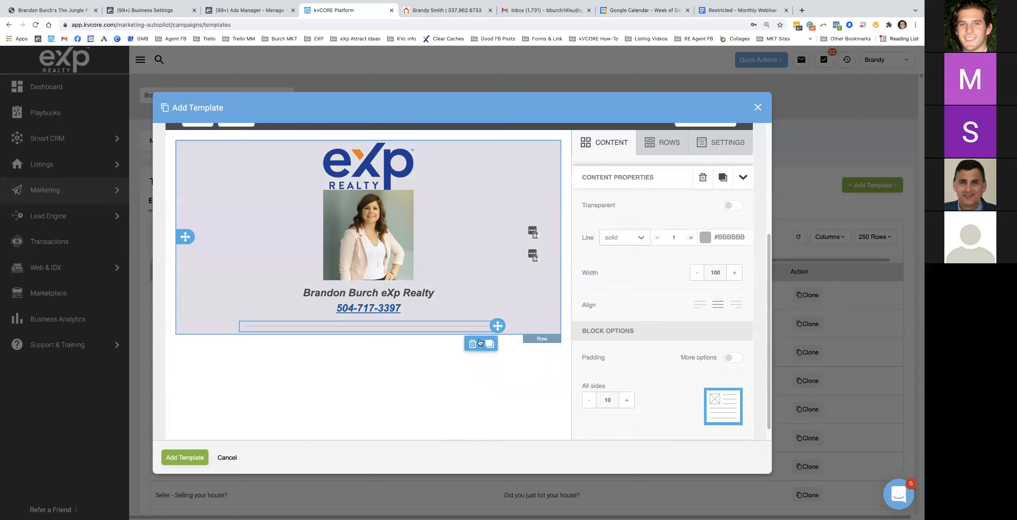
pyautogui.click(691, 237)
pyautogui.click(691, 237)
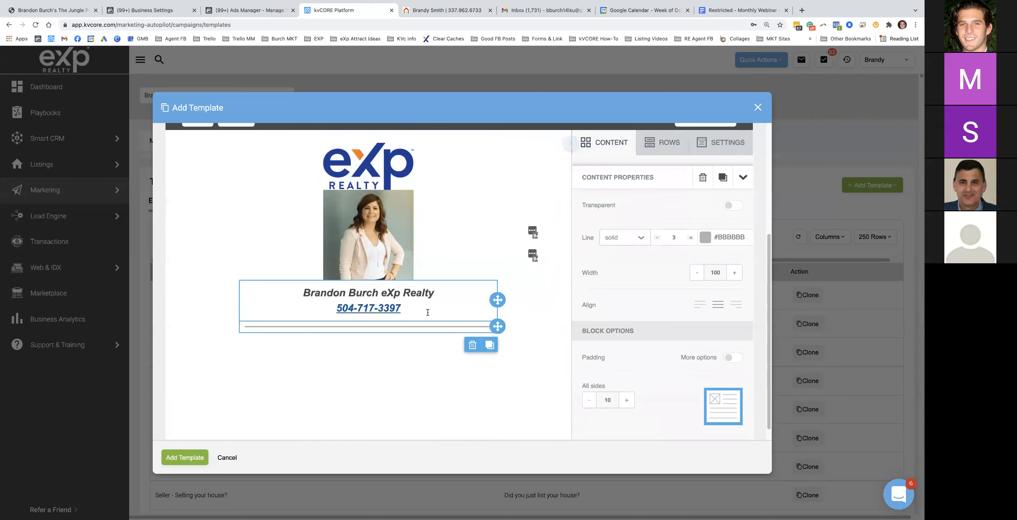
# Copy the Email #1 message text from the Google Doc
pyautogui.click(721, 13)
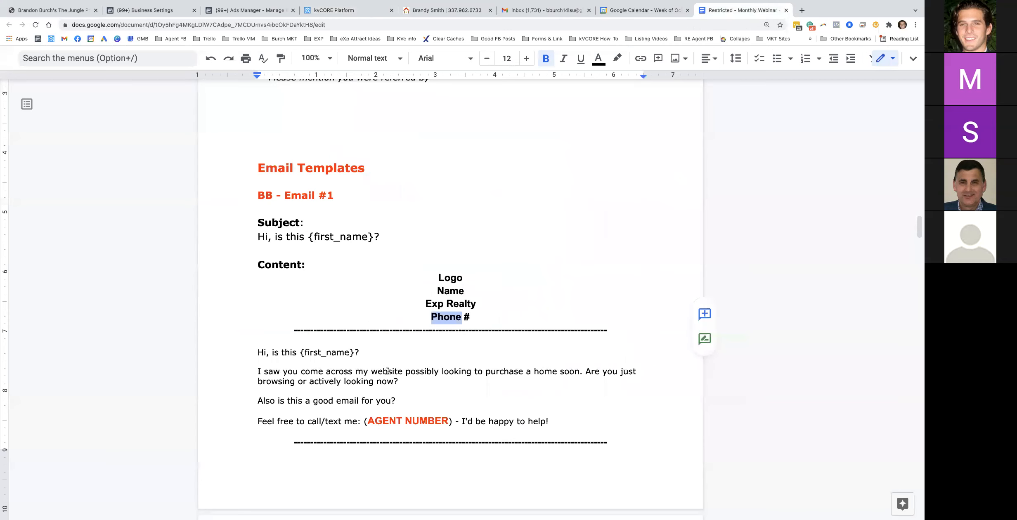
pyautogui.tripleClick(409, 331)
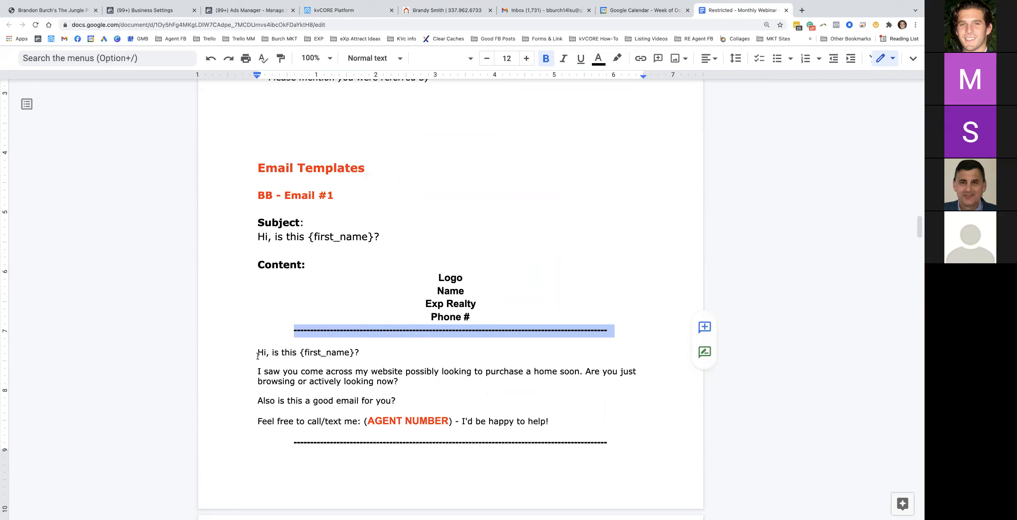
pyautogui.moveTo(257, 353); pyautogui.dragTo(570, 422)
pyautogui.hotkey('ctrl', 'c')
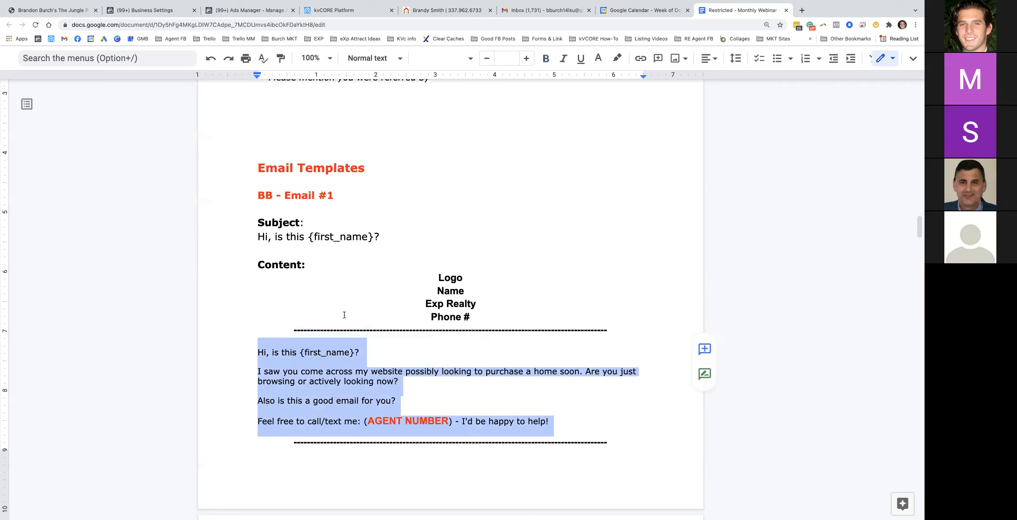
# Add an empty text block under the divider in kvCORE
pyautogui.click(332, 12)
pyautogui.click(610, 144)
pyautogui.moveTo(616, 197); pyautogui.dragTo(362, 341)
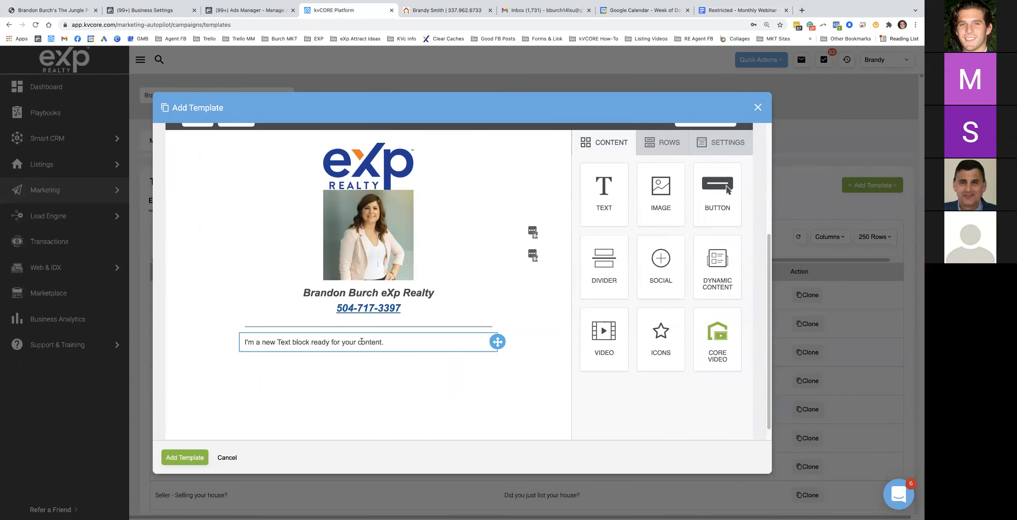
# Paste the Email #1 message into the text block and separate it into paragraphs
pyautogui.doubleClick(361, 341)
pyautogui.hotkey('ctrl', 'a')
pyautogui.hotkey('ctrl', 'v')
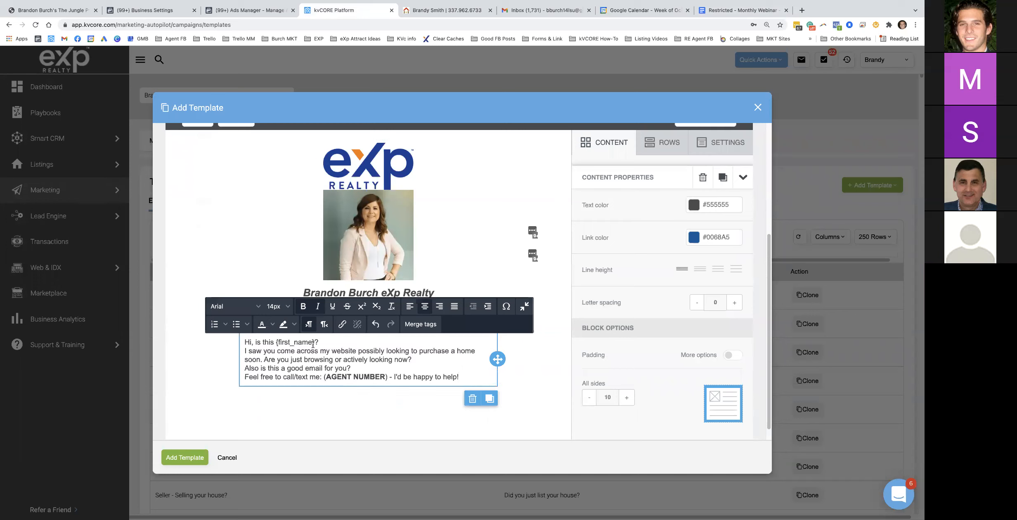
pyautogui.press('Return')
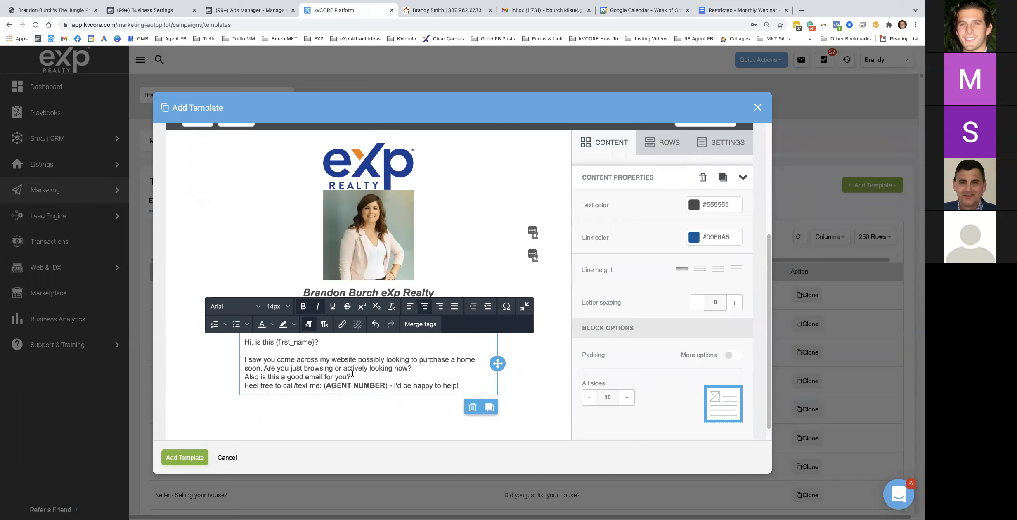
pyautogui.press('Return')
pyautogui.click(437, 385)
pyautogui.press('Return')
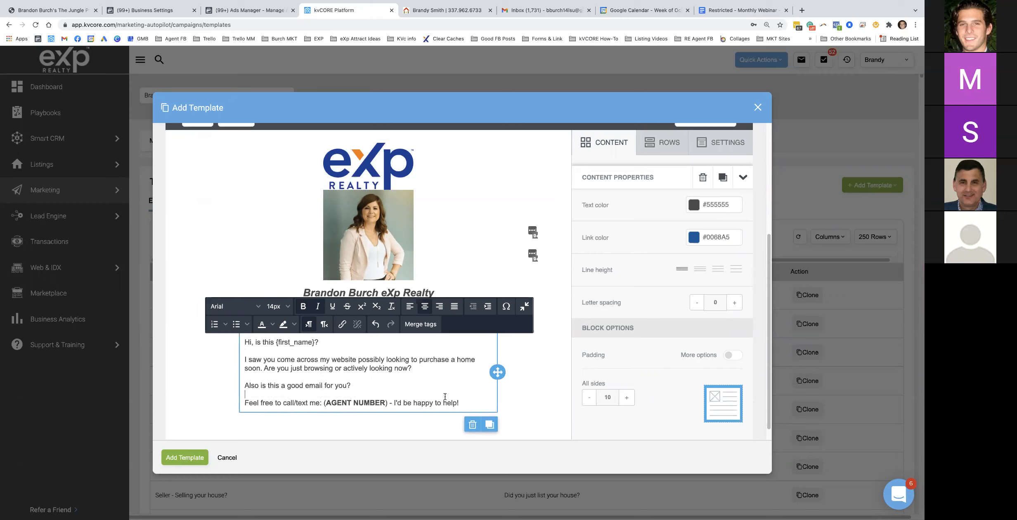
# Replace (AGENT NUMBER) with the linked phone number and set the message text to 16px
pyautogui.moveTo(389, 402); pyautogui.dragTo(323, 402)
pyautogui.write('504')
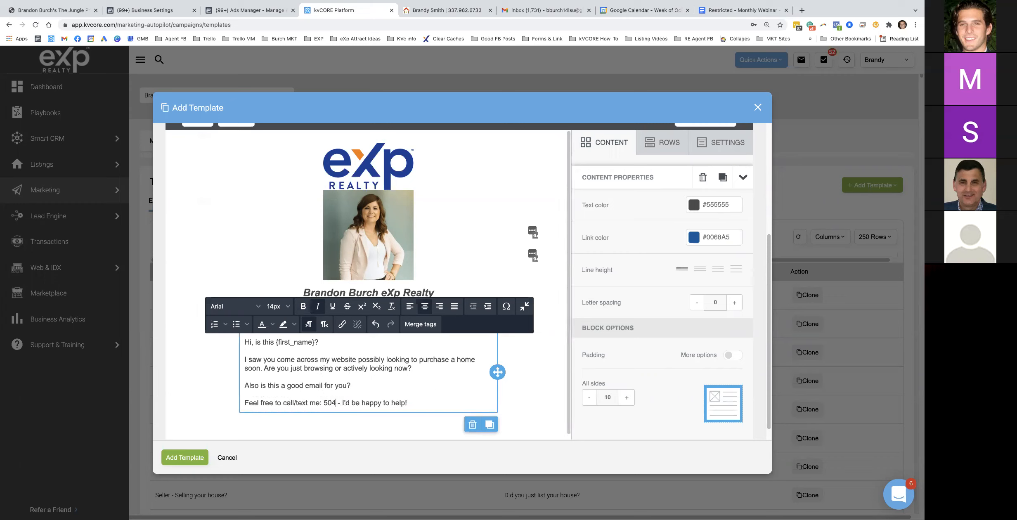
pyautogui.click(358, 292)
pyautogui.tripleClick(360, 309)
pyautogui.press('super+c')
pyautogui.doubleClick(330, 402)
pyautogui.press('super+v')
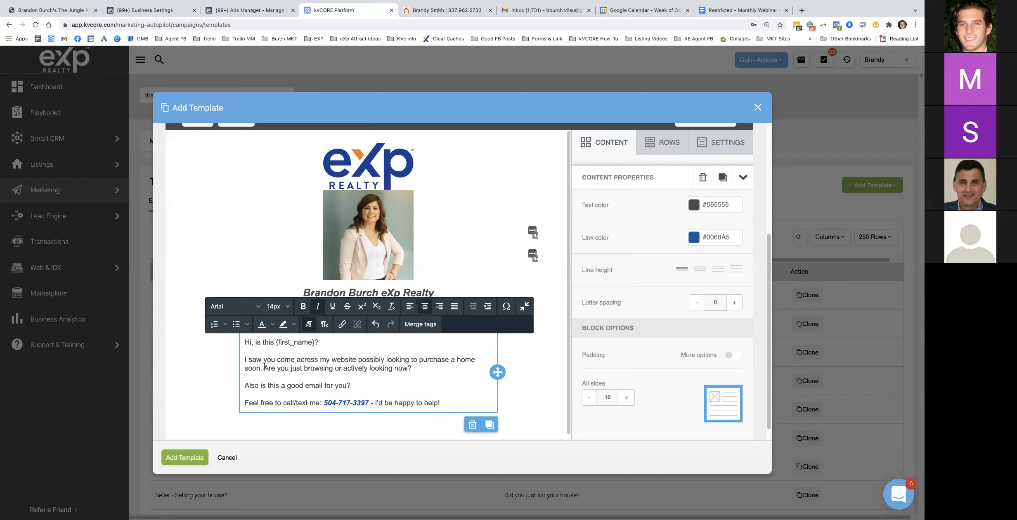
pyautogui.moveTo(440, 402); pyautogui.dragTo(238, 345)
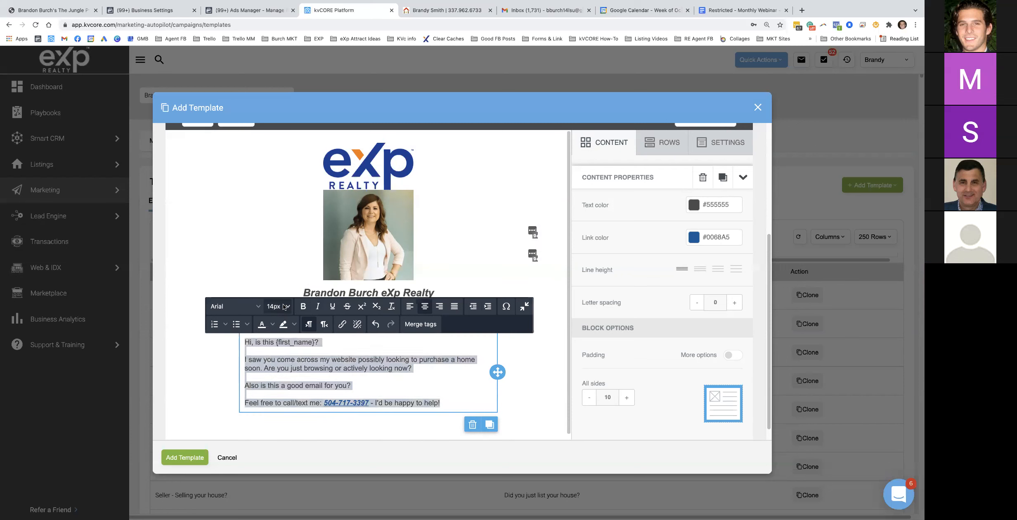
pyautogui.click(284, 306)
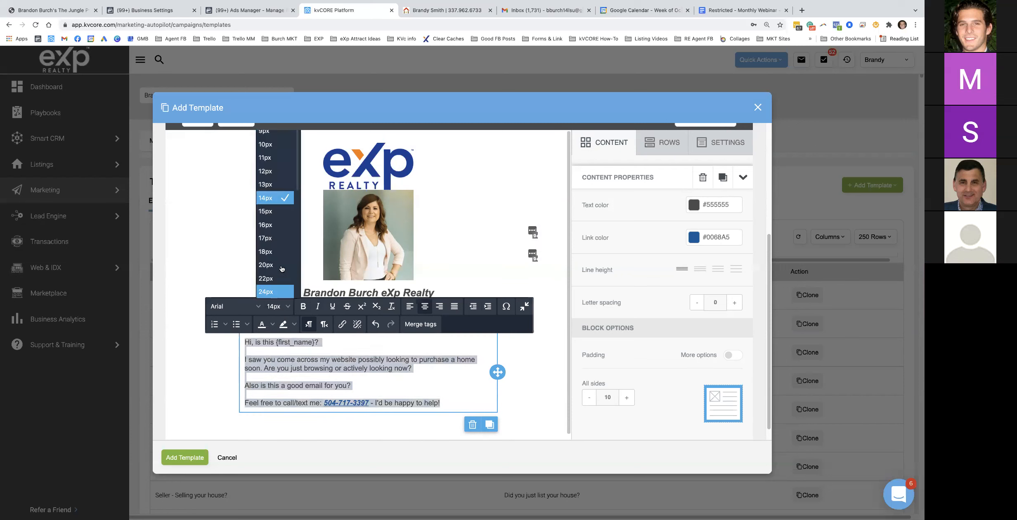
pyautogui.click(275, 221)
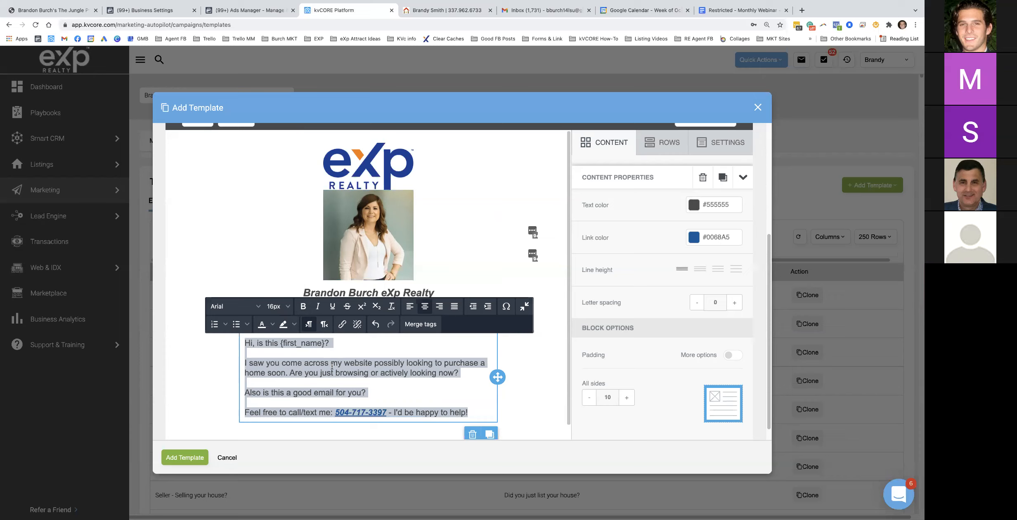
# Add a second divider below the message and review the SELLING heading in the Google Doc
pyautogui.click(595, 142)
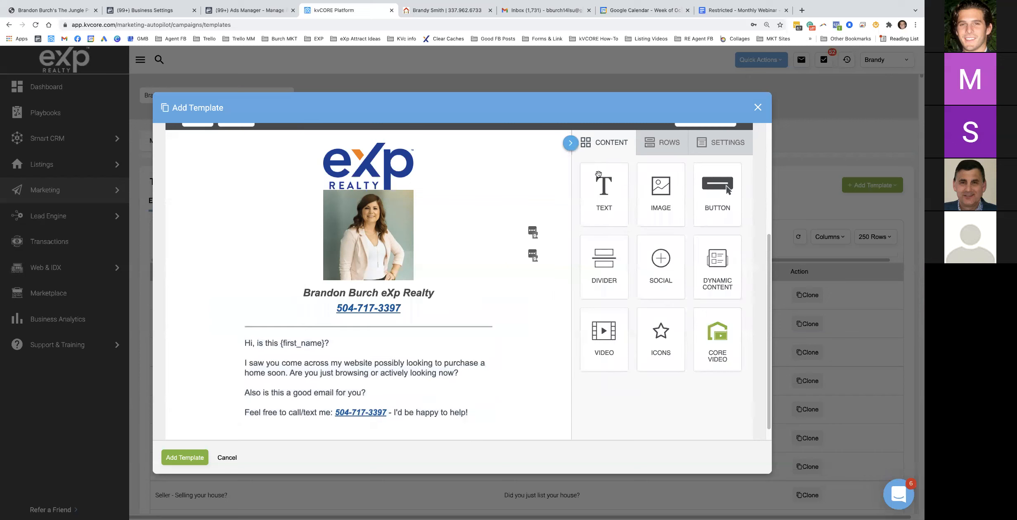
pyautogui.moveTo(617, 269); pyautogui.dragTo(408, 421)
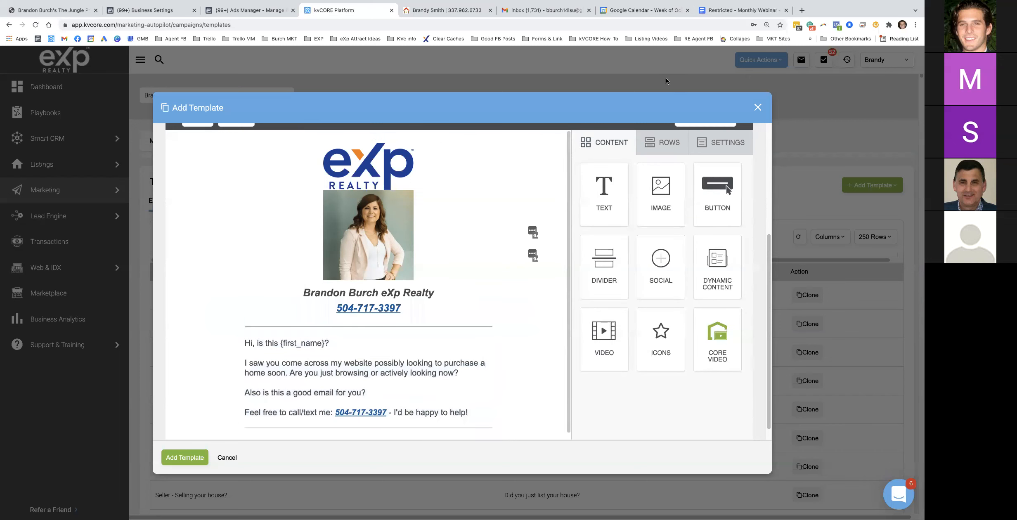
pyautogui.click(711, 11)
pyautogui.scroll(-6, 414, 331)
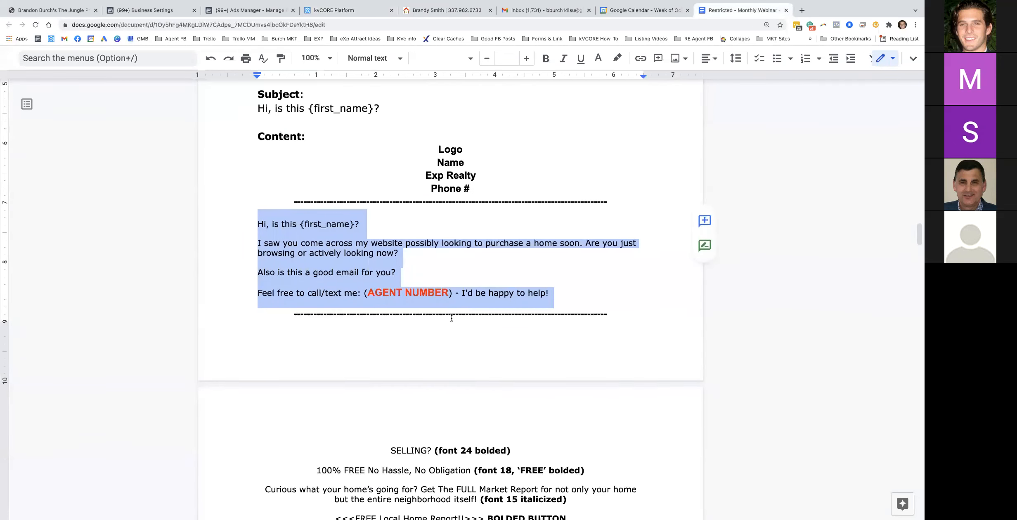
pyautogui.moveTo(390, 319); pyautogui.dragTo(501, 320)
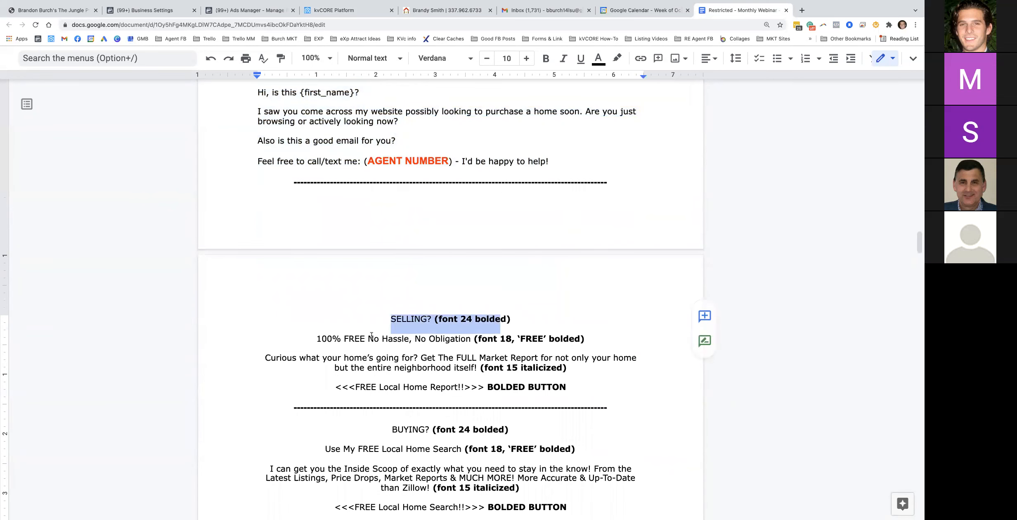
pyautogui.click(405, 387)
# Read further SELLING formatting notes, then add an empty text block below the new divider
pyautogui.scroll(-3, 413, 386)
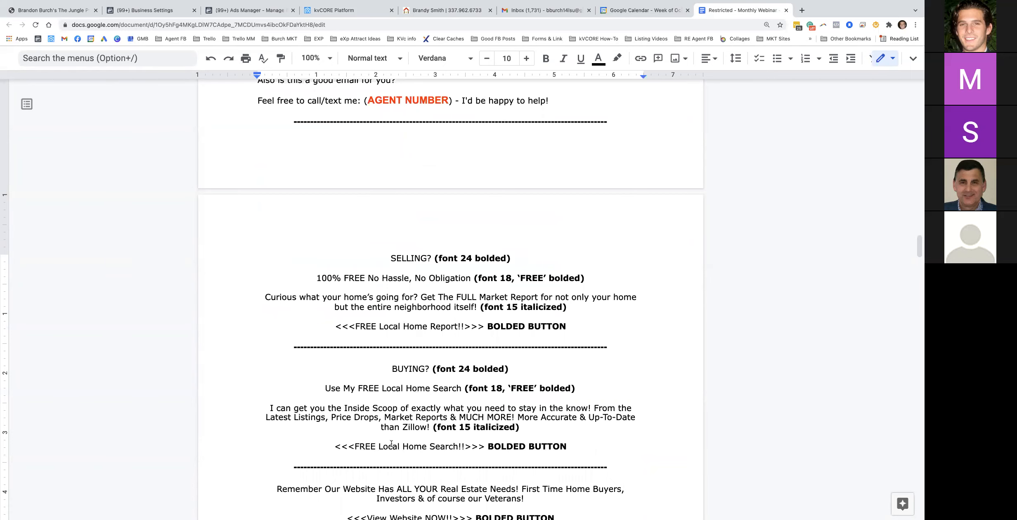
pyautogui.scroll(-3, 391, 443)
pyautogui.moveTo(551, 489); pyautogui.dragTo(351, 490)
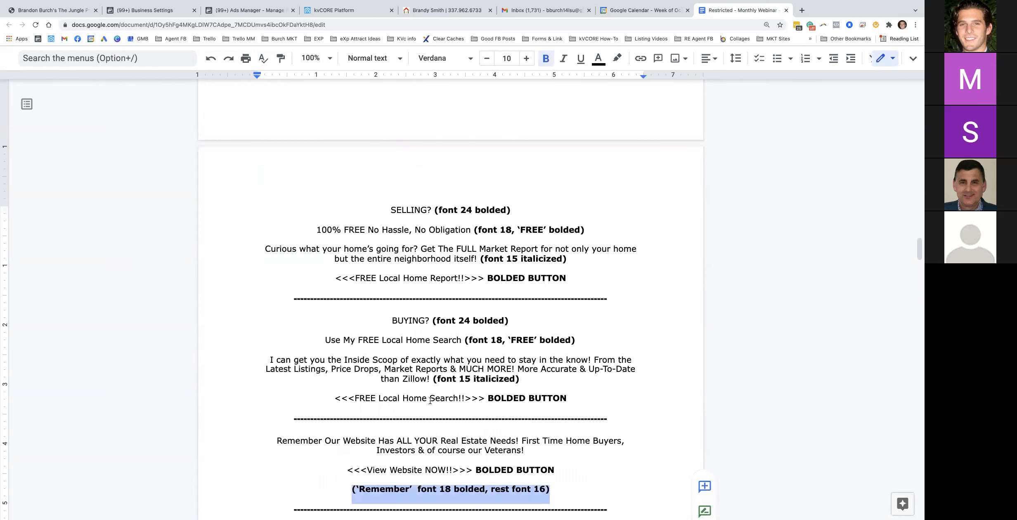
pyautogui.scroll(-2, 431, 401)
pyautogui.scroll(3, 435, 325)
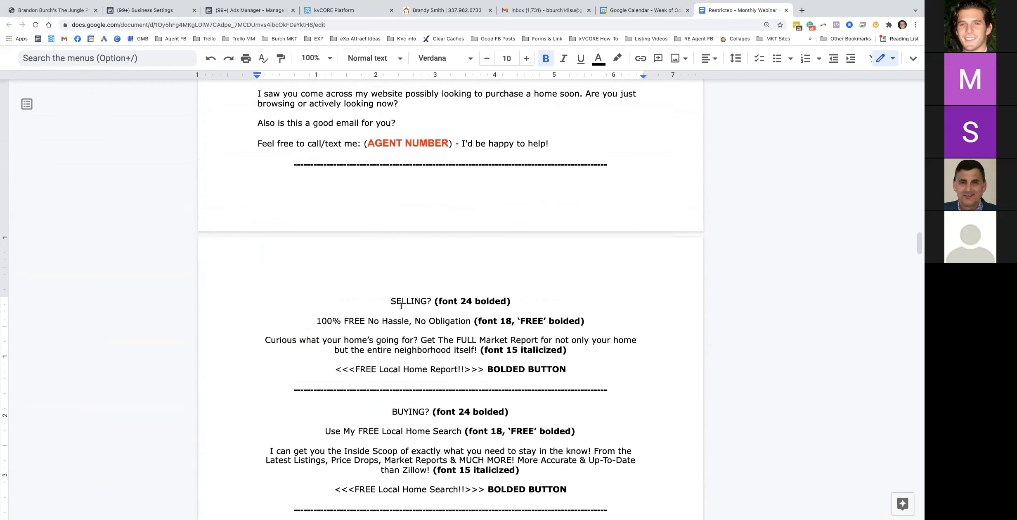
pyautogui.click(328, 12)
pyautogui.moveTo(603, 192); pyautogui.dragTo(365, 426)
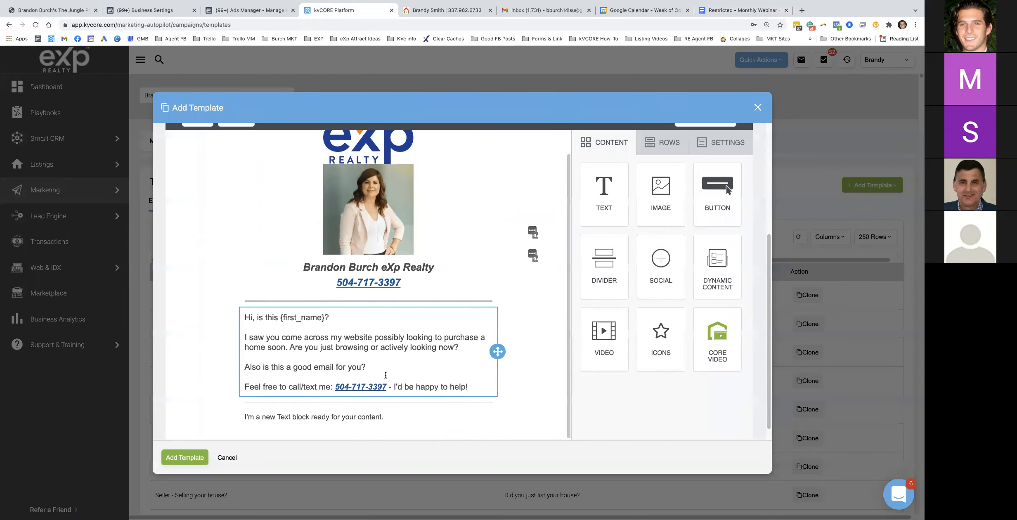
# Copy the SELLING? heading from the Google Doc into the new text block
pyautogui.click(743, 10)
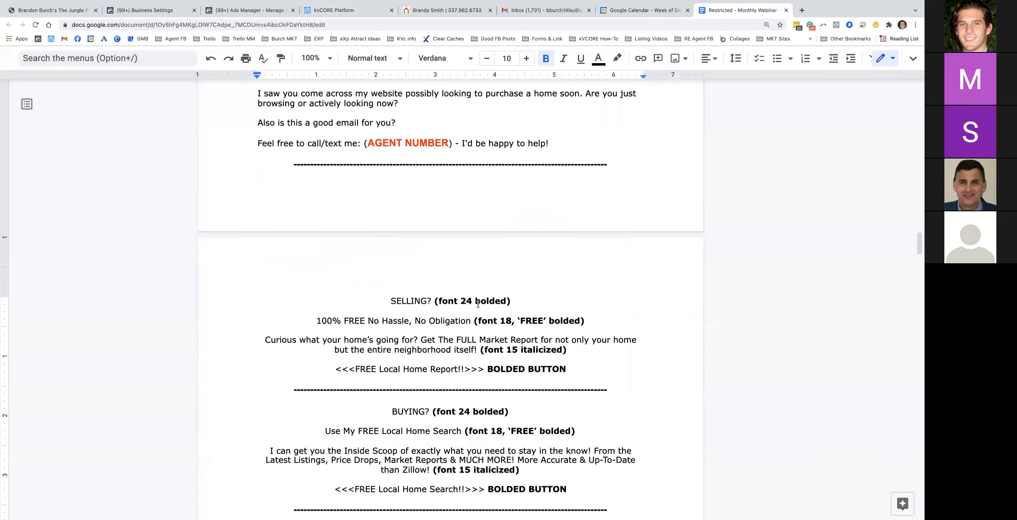
pyautogui.scroll(-1, 385, 285)
pyautogui.moveTo(385, 286); pyautogui.dragTo(432, 286)
pyautogui.press('super+c')
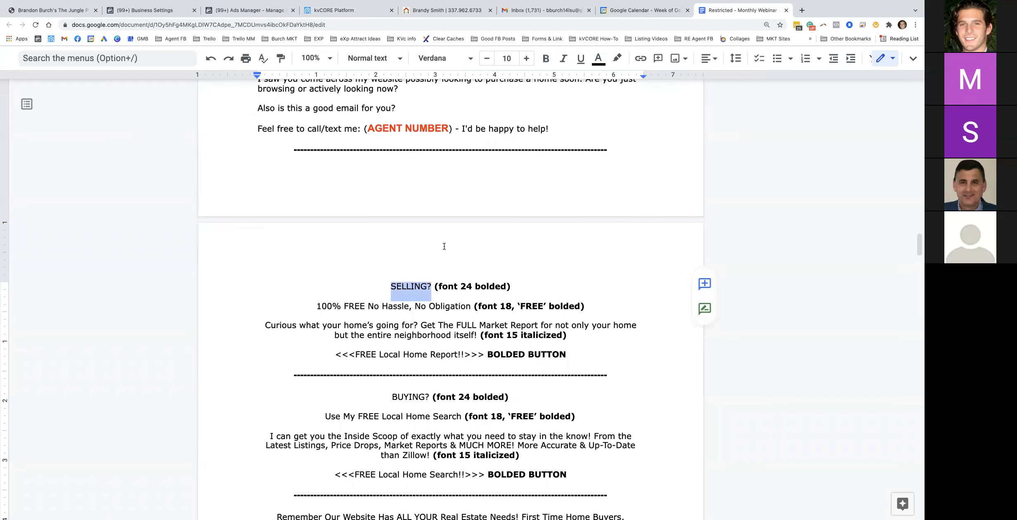
pyautogui.click(353, 10)
pyautogui.click(320, 401)
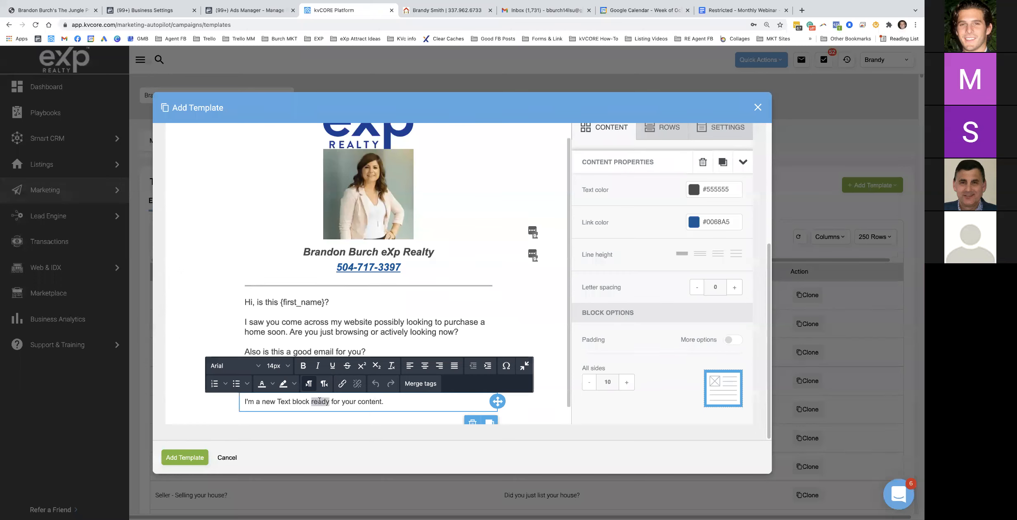
pyautogui.press('super+v')
# Add the '100% FREE No Hassle, No Obligation' line below SELLING?
pyautogui.click(733, 12)
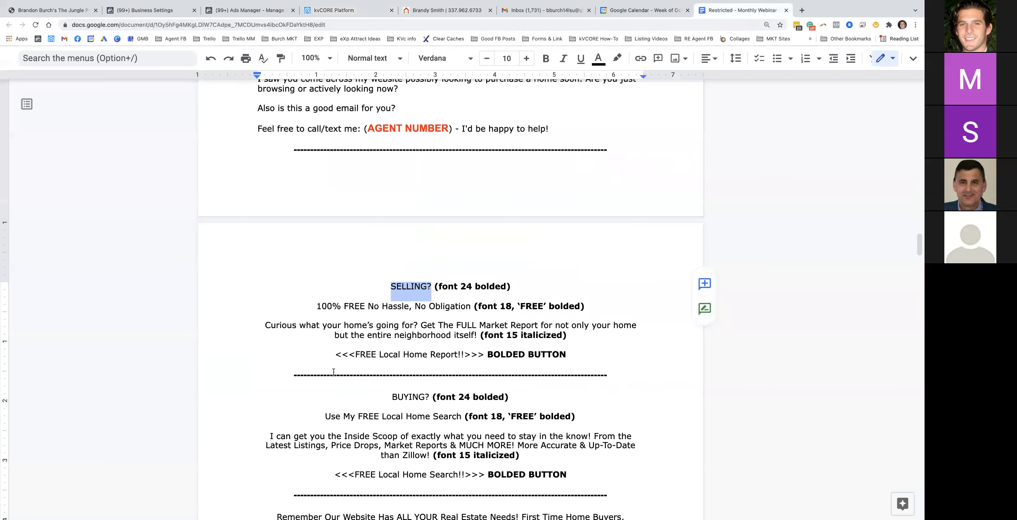
pyautogui.moveTo(327, 415); pyautogui.dragTo(446, 397)
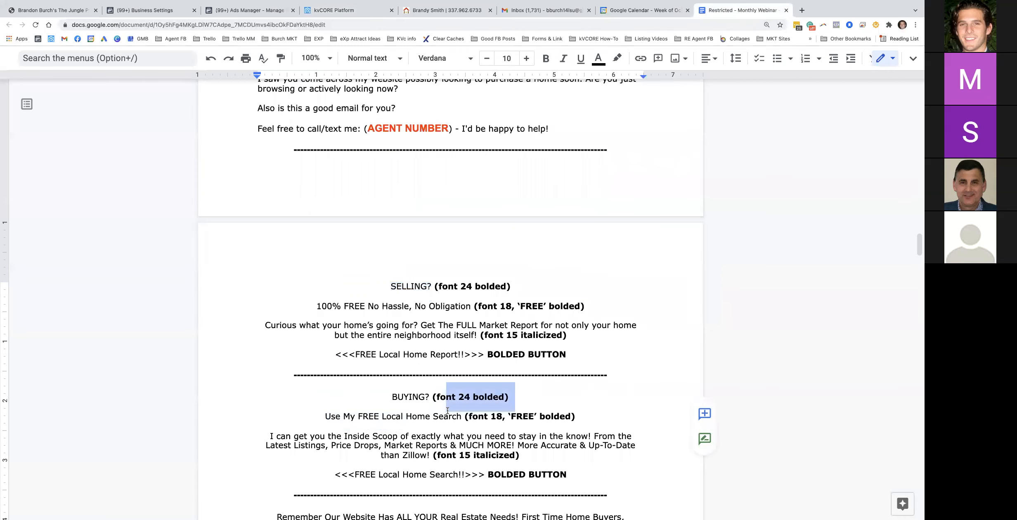
pyautogui.moveTo(316, 305); pyautogui.dragTo(471, 305)
pyautogui.press('super+c')
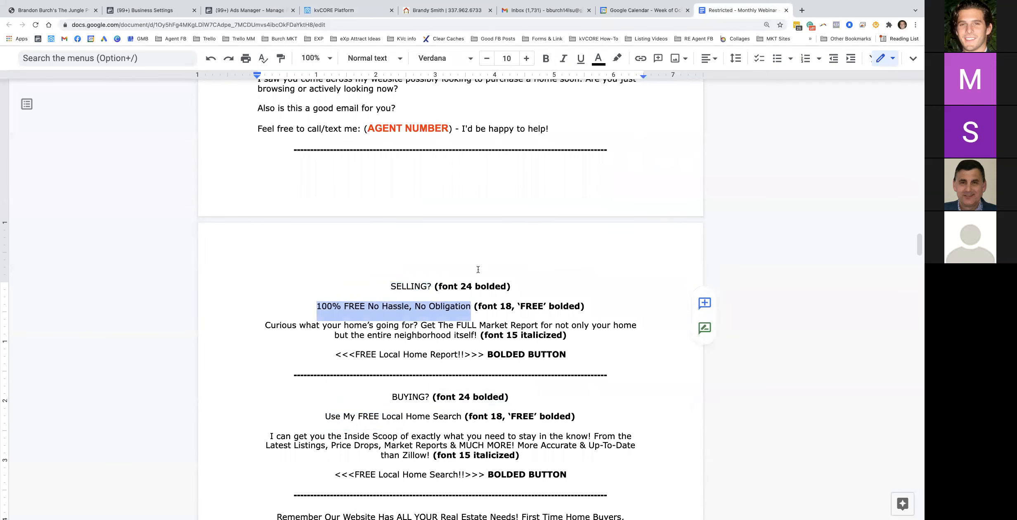
pyautogui.click(349, 10)
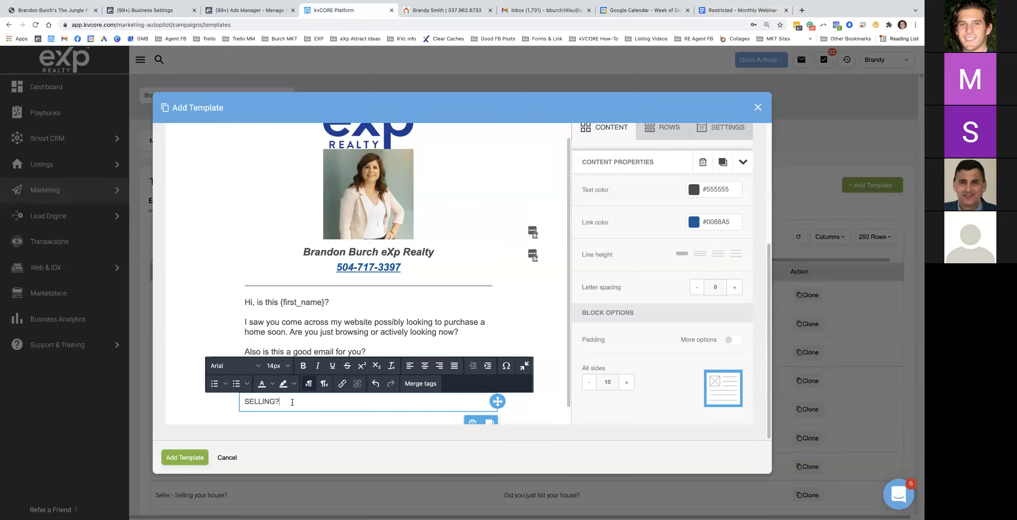
pyautogui.press('Return')
pyautogui.press('super+v')
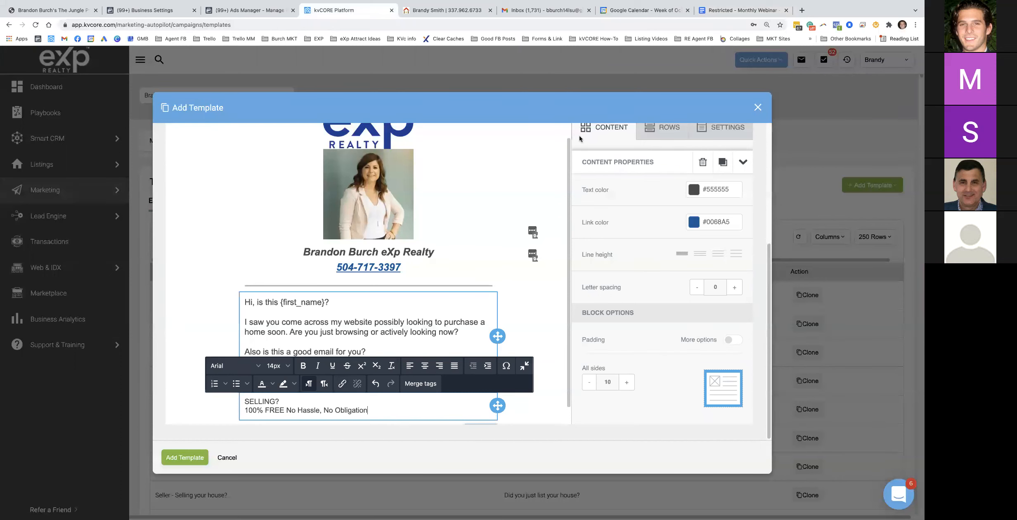
# Add the Curious market-report paragraph from the doc below the FREE line
pyautogui.click(708, 12)
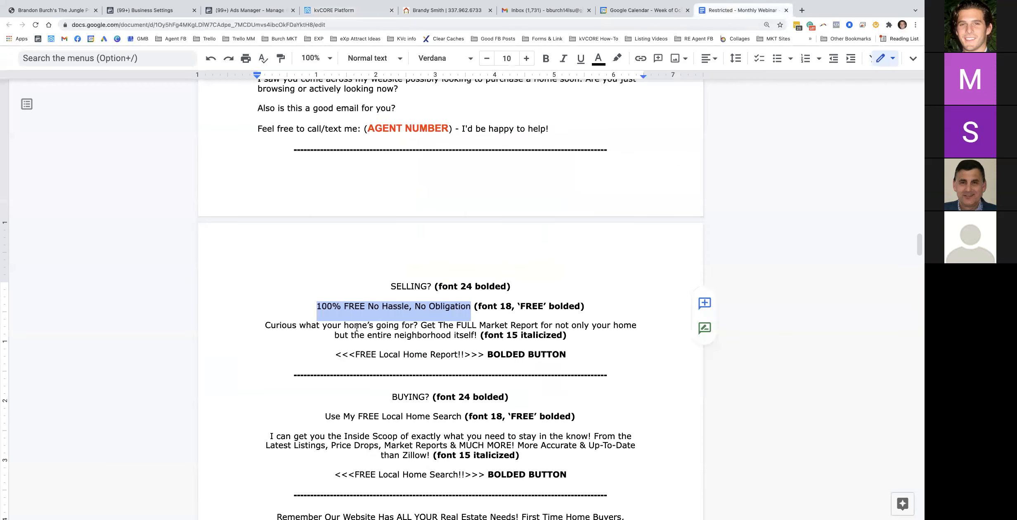
pyautogui.moveTo(266, 324); pyautogui.dragTo(478, 335)
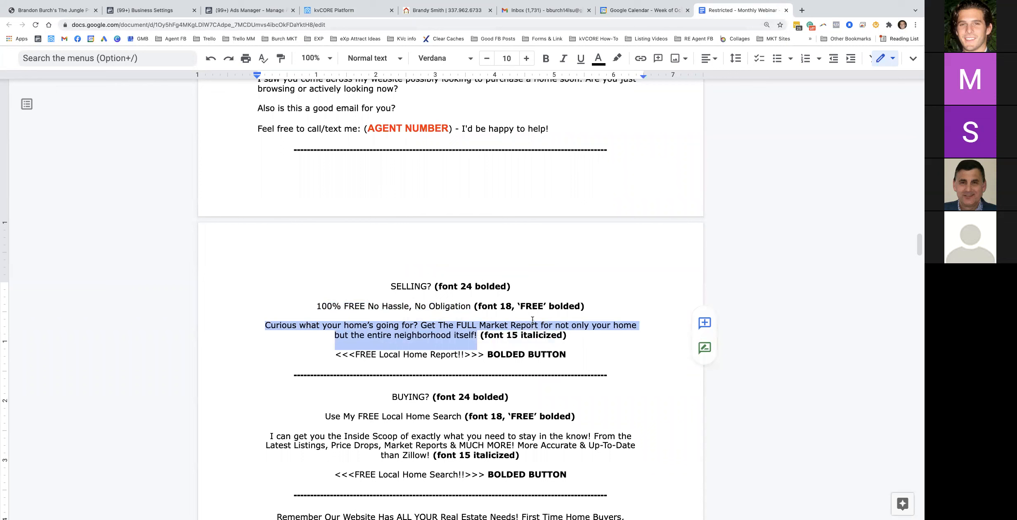
pyautogui.click(334, 10)
pyautogui.click(378, 409)
pyautogui.press('Return')
pyautogui.hotkey('ctrl', 'v')
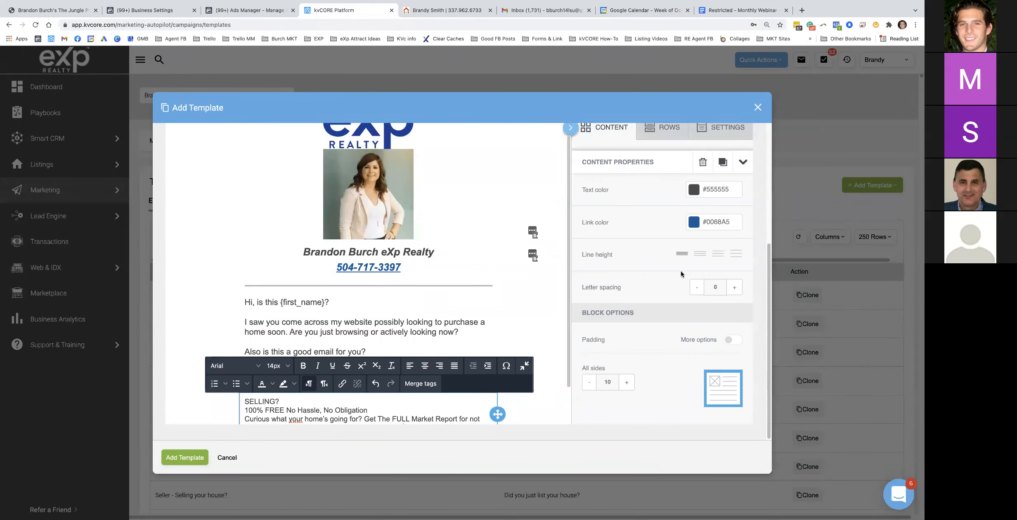
pyautogui.scroll(-2, 268, 389)
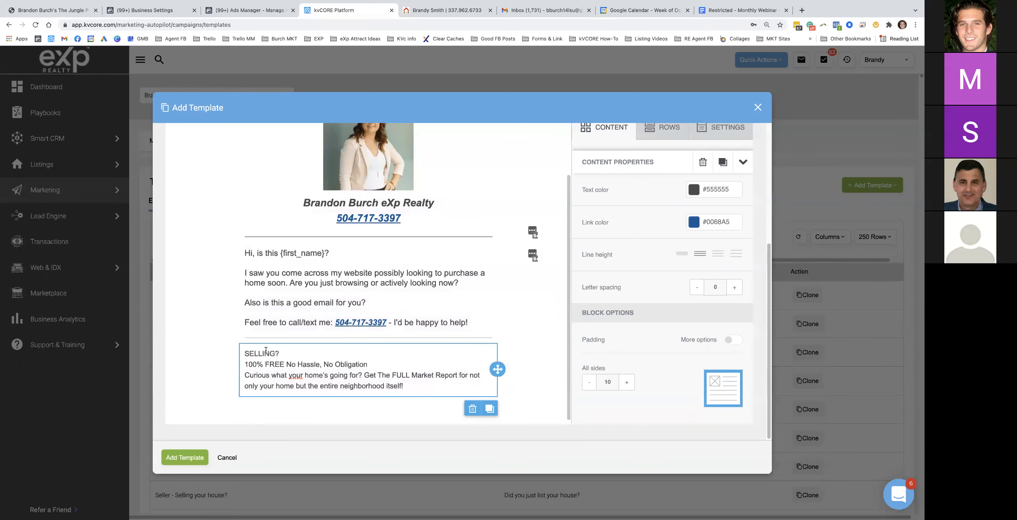
# Center-align all the text in the SELLING block
pyautogui.tripleClick(272, 364)
pyautogui.moveTo(411, 386); pyautogui.dragTo(242, 350)
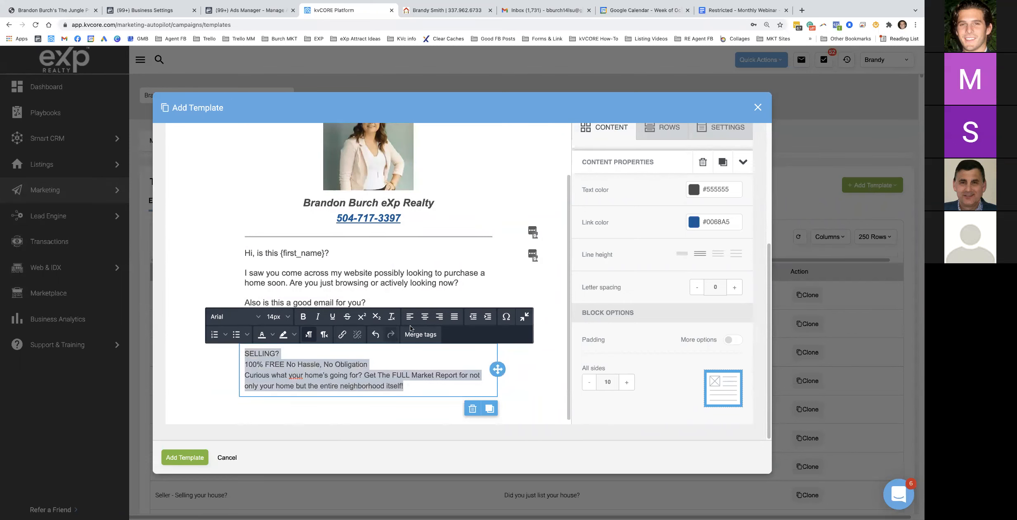
pyautogui.click(424, 316)
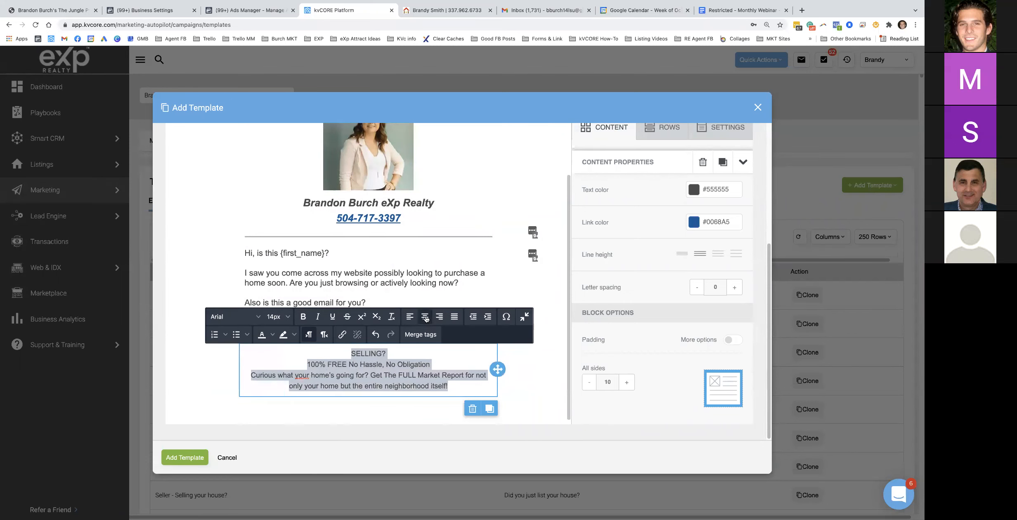
pyautogui.click(733, 11)
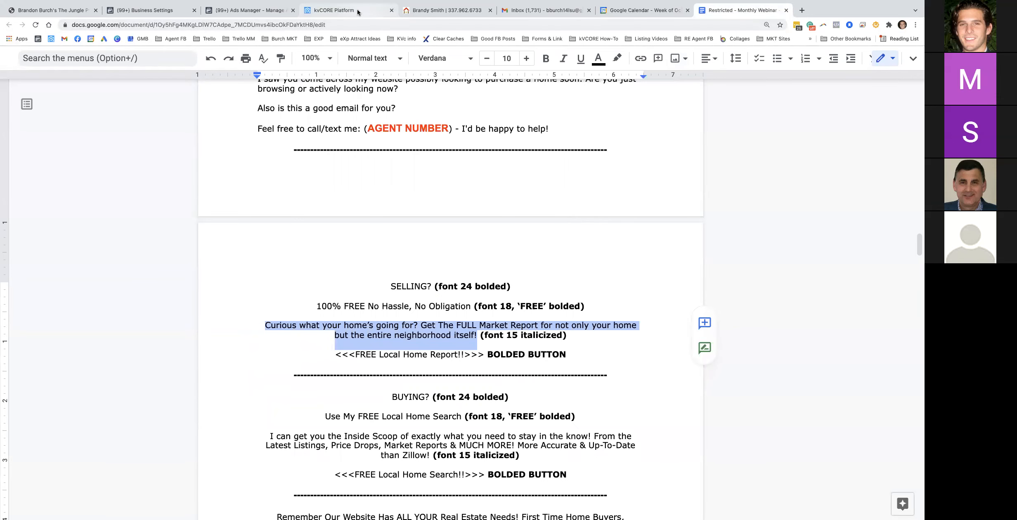
pyautogui.click(334, 10)
# Make the SELLING? heading 24px and bold
pyautogui.click(364, 353)
pyautogui.tripleClick(364, 354)
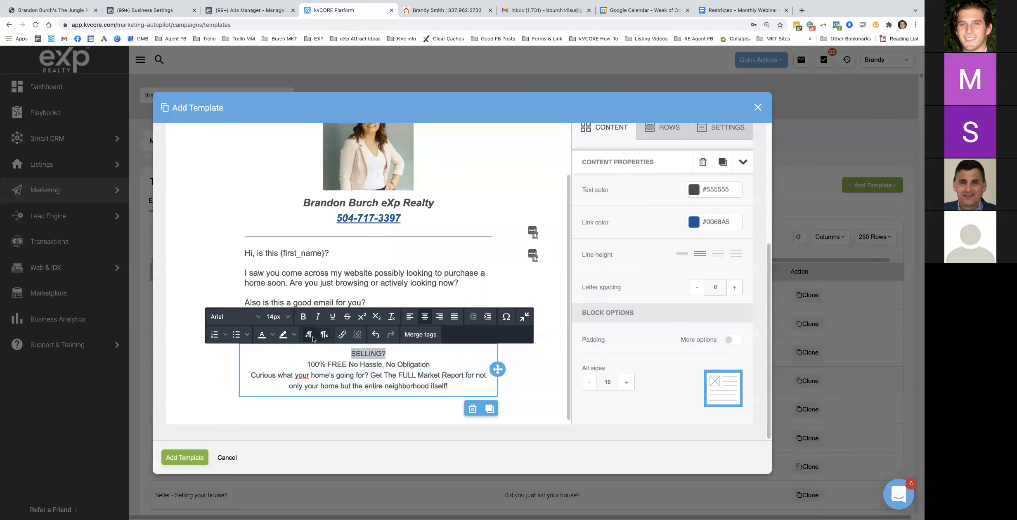
pyautogui.click(277, 316)
pyautogui.scroll(-2, 273, 293)
pyautogui.click(270, 297)
pyautogui.click(303, 316)
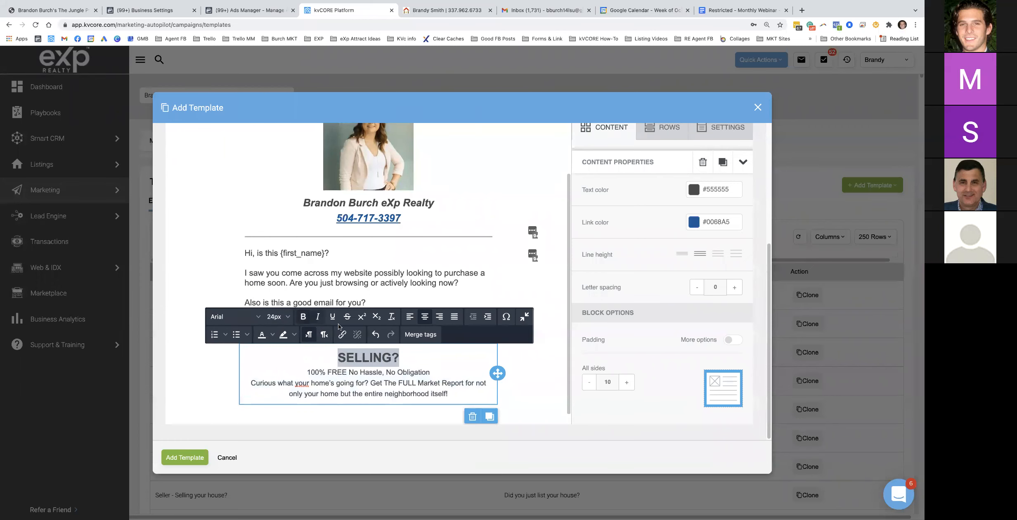
# Set the 100% FREE No Hassle line to 18px with the word FREE in bold
pyautogui.moveTo(309, 372); pyautogui.dragTo(431, 372)
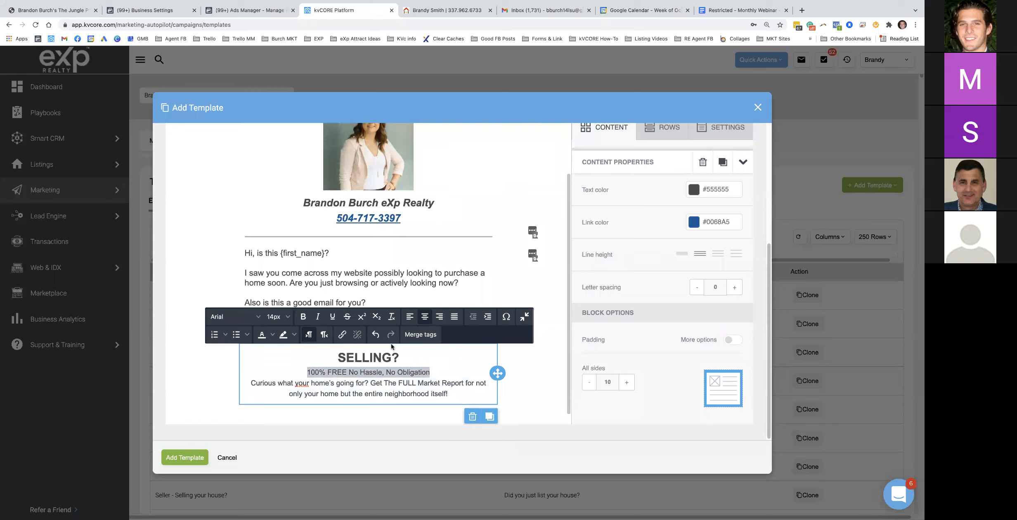
pyautogui.click(277, 317)
pyautogui.click(275, 263)
pyautogui.moveTo(316, 373); pyautogui.dragTo(340, 374)
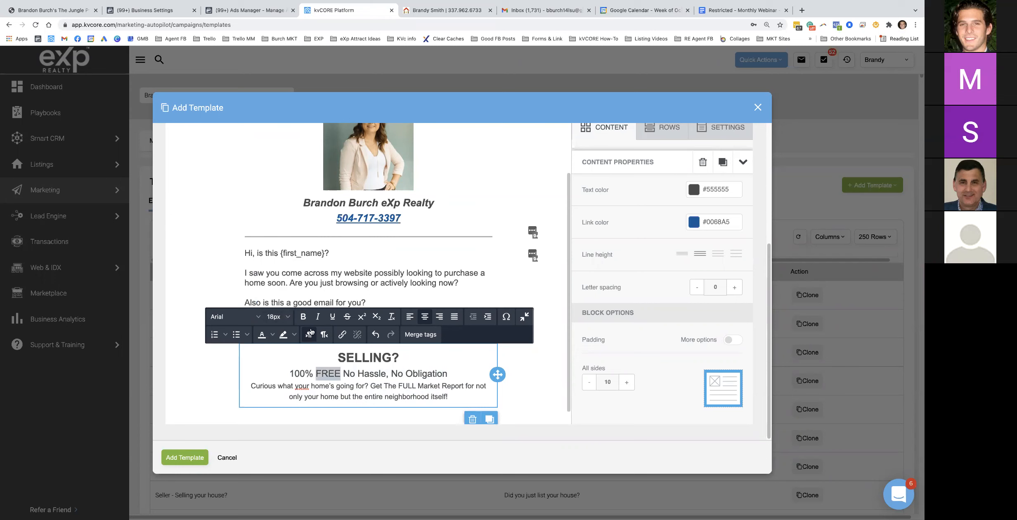
pyautogui.click(305, 317)
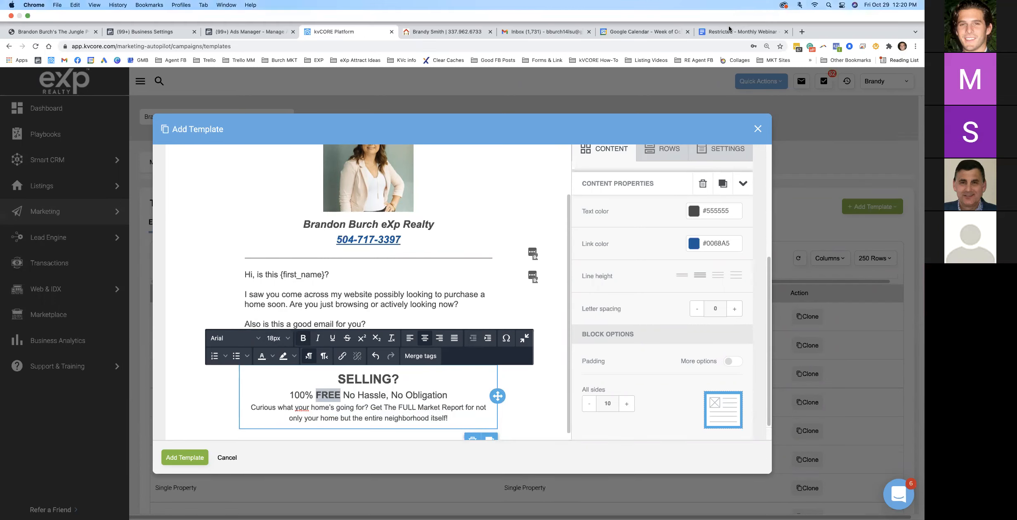
# Set the Curious market-report paragraph to 15px
pyautogui.click(729, 29)
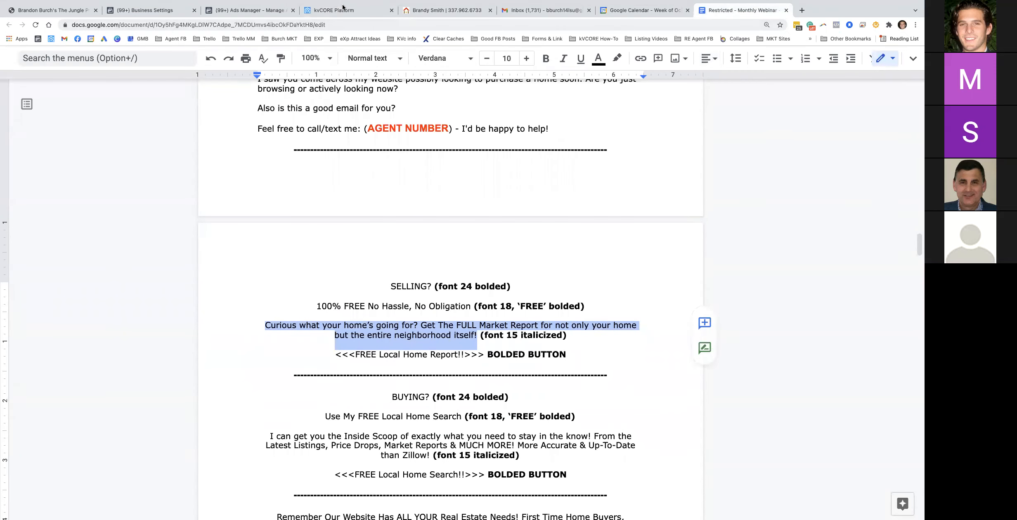
pyautogui.click(355, 32)
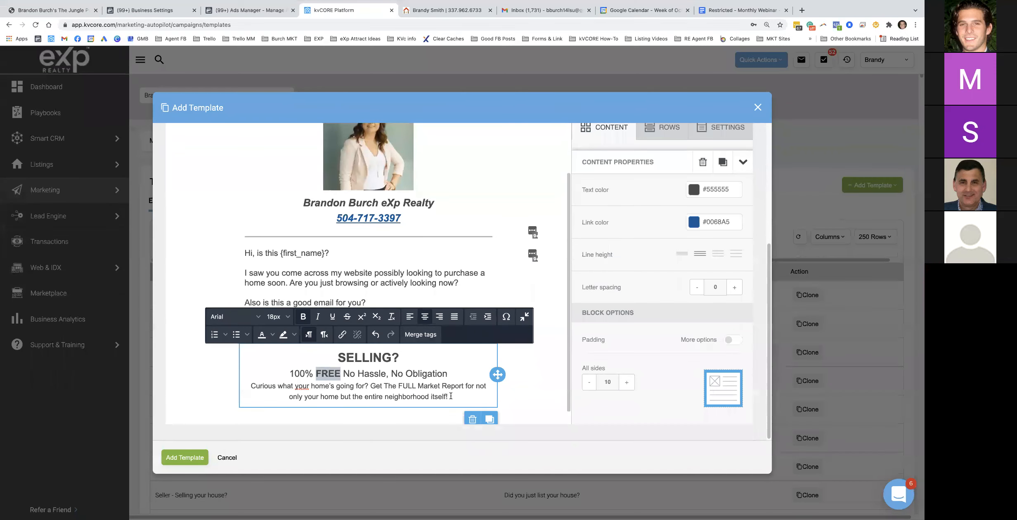
pyautogui.moveTo(451, 396); pyautogui.dragTo(241, 383)
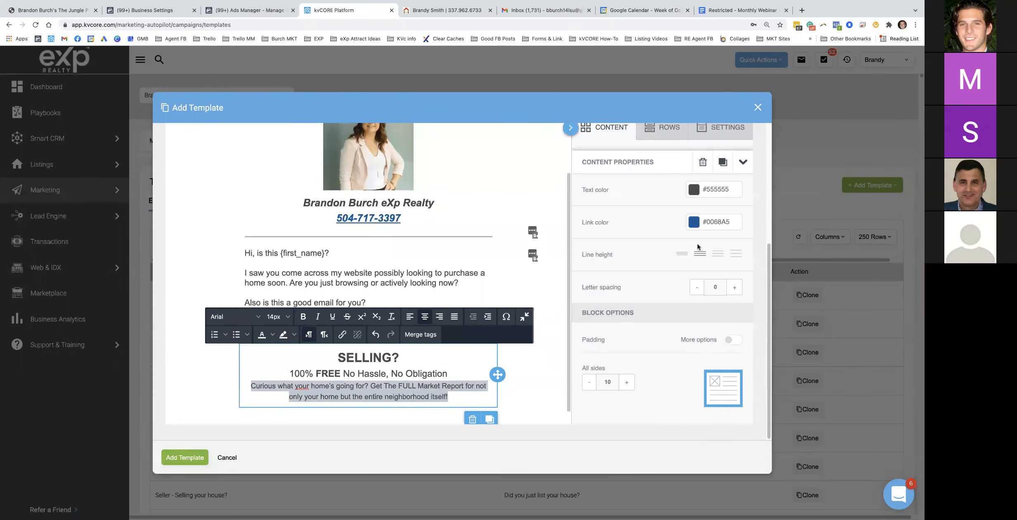
pyautogui.scroll(3, 669, 270)
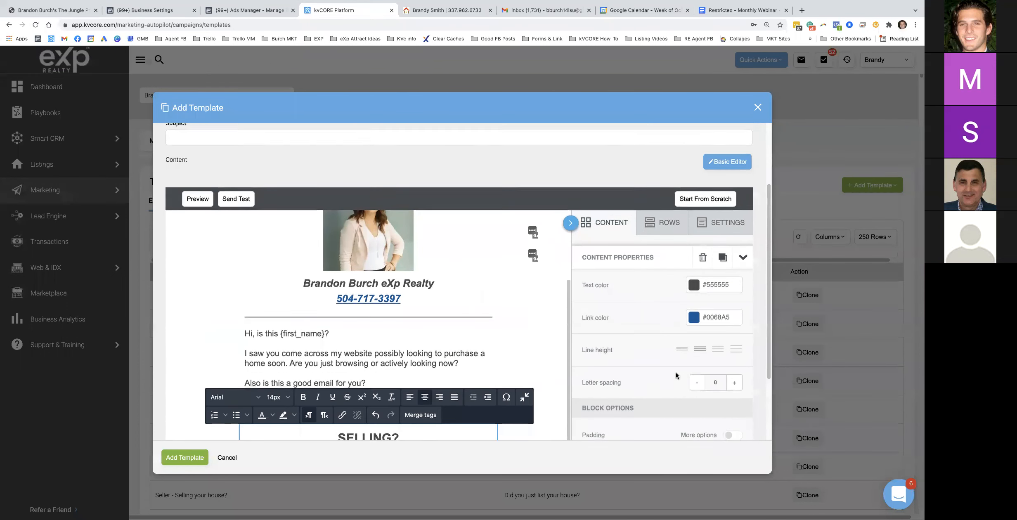
pyautogui.scroll(-2, 675, 374)
pyautogui.click(277, 342)
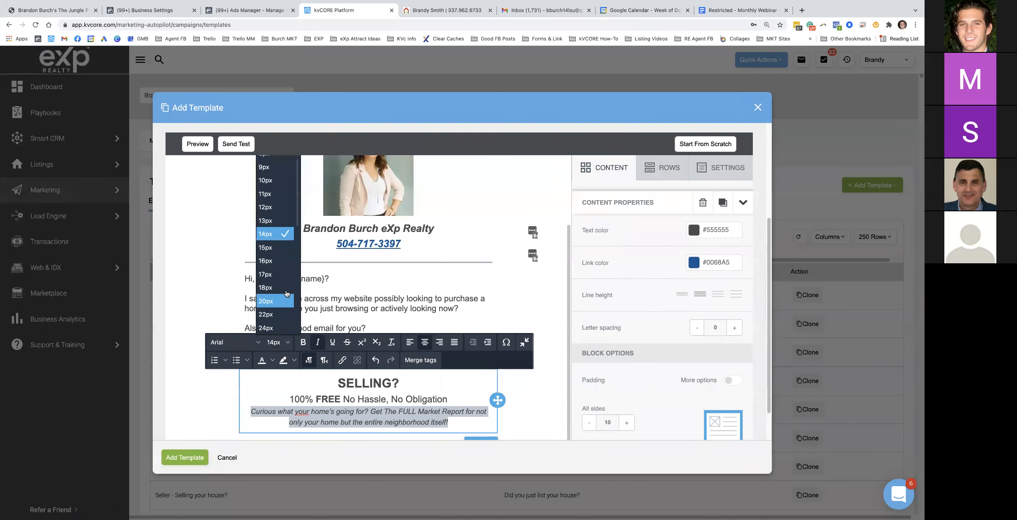
pyautogui.click(277, 250)
# Add a button labelled 'FREE Home Evaluation' below the SELLING section
pyautogui.moveTo(569, 271); pyautogui.dragTo(570, 260)
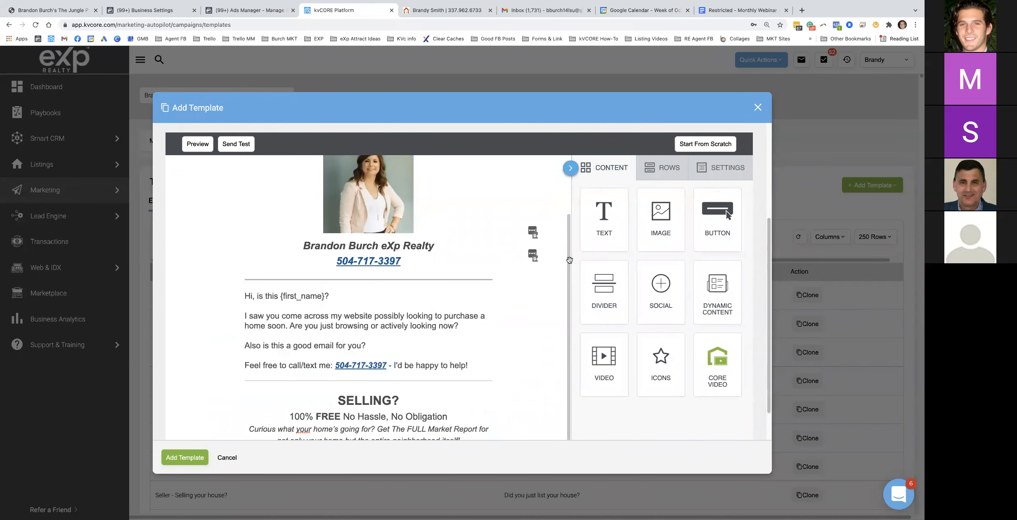
pyautogui.scroll(-1, 570, 260)
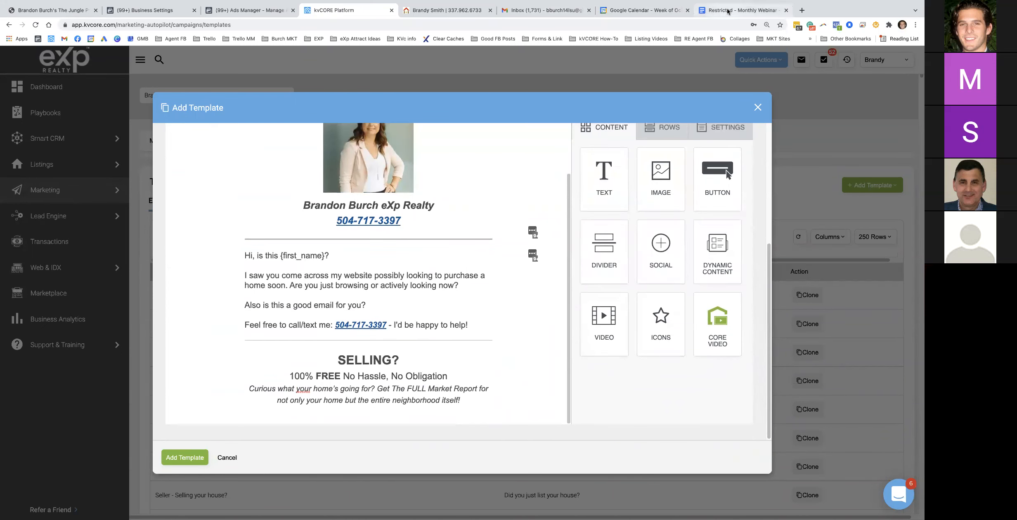
pyautogui.click(728, 11)
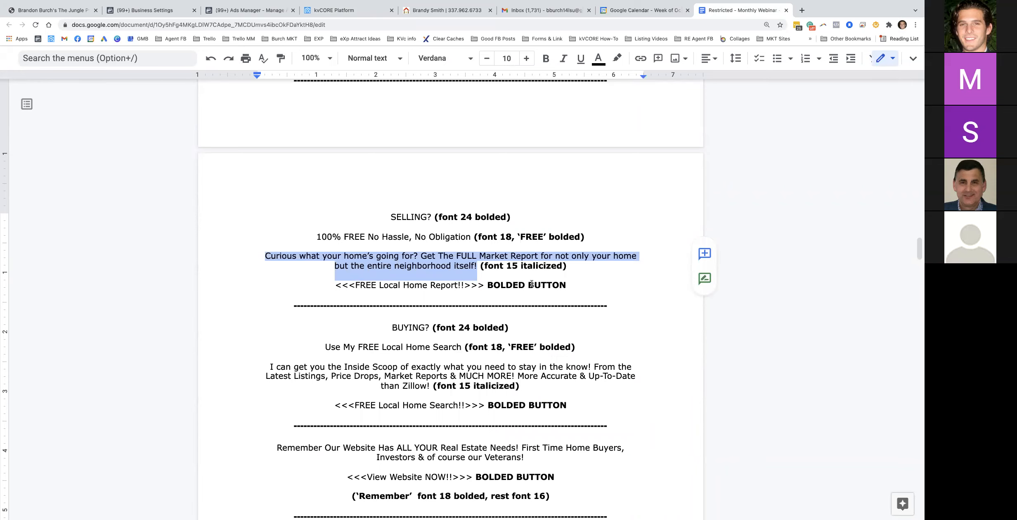
pyautogui.click(333, 10)
pyautogui.moveTo(719, 179); pyautogui.dragTo(374, 397)
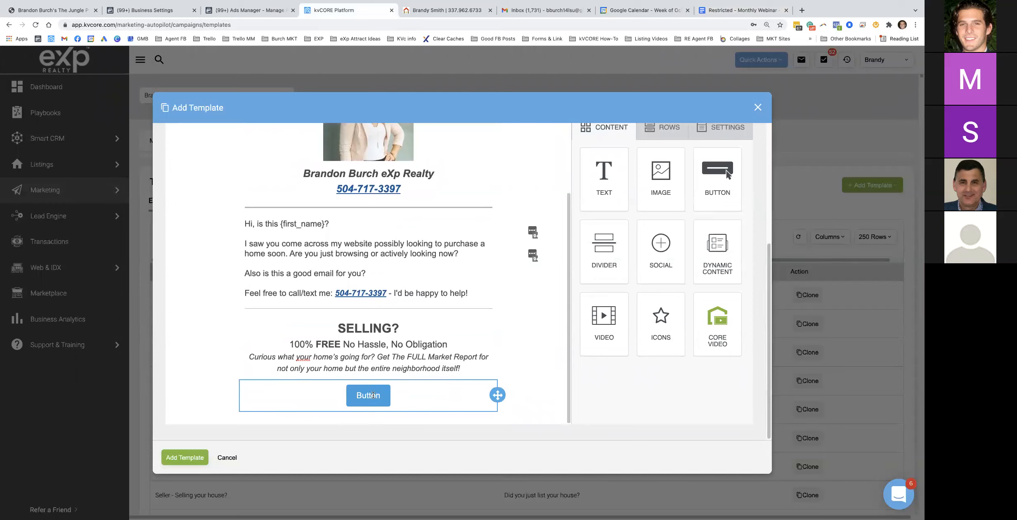
pyautogui.click(372, 394)
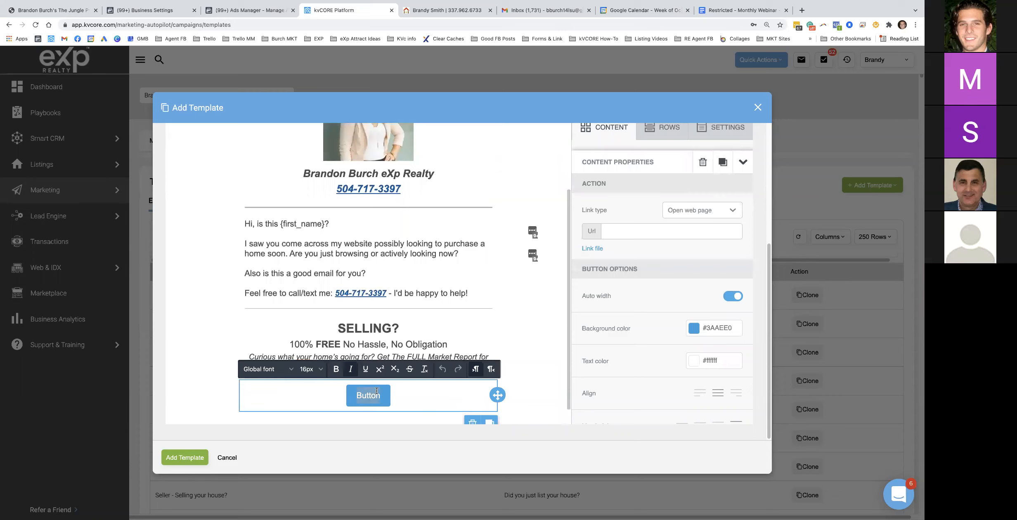
pyautogui.write('FREE Hom')
pyautogui.write('e ')
pyautogui.write('Evaluatrio')
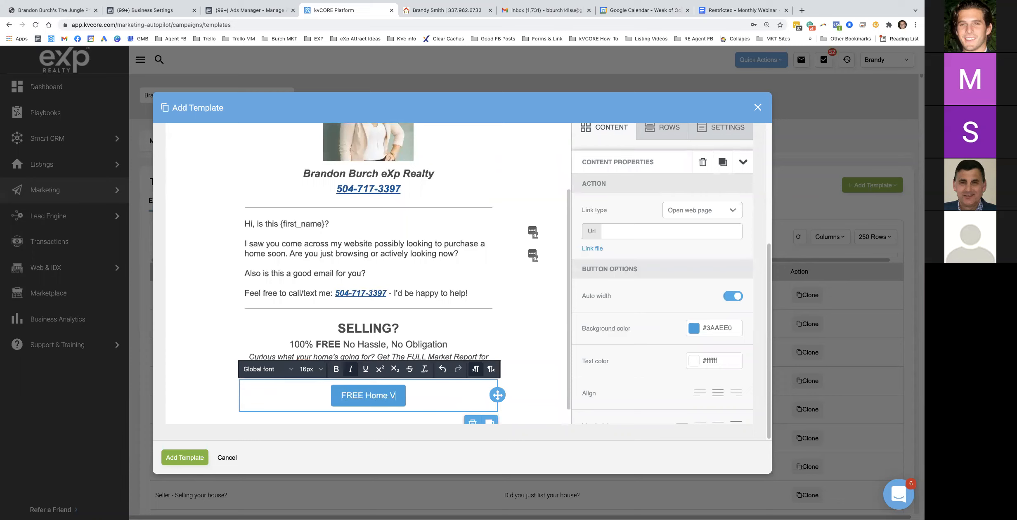
pyautogui.press('BackSpace')
pyautogui.press('BackSpace')
pyautogui.press('BackSpace')
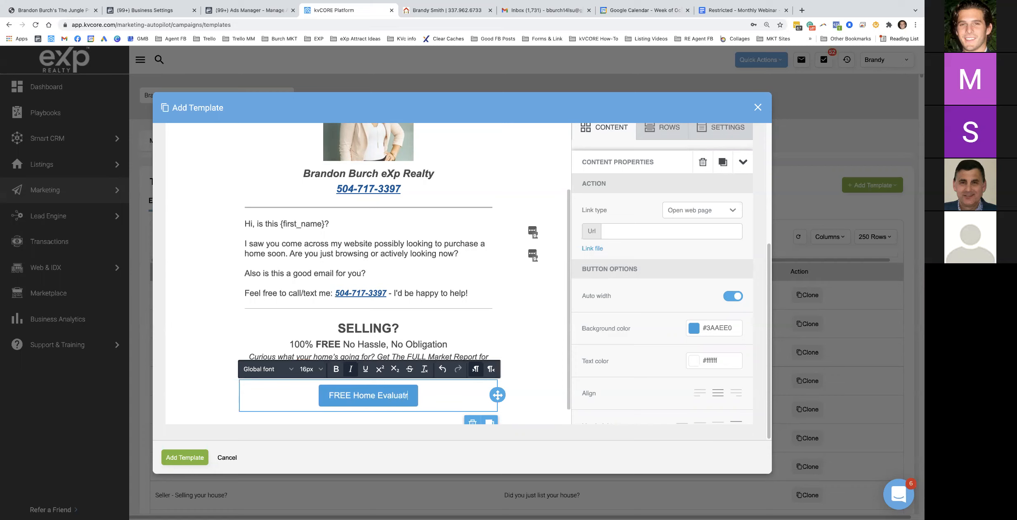
pyautogui.write('ion')
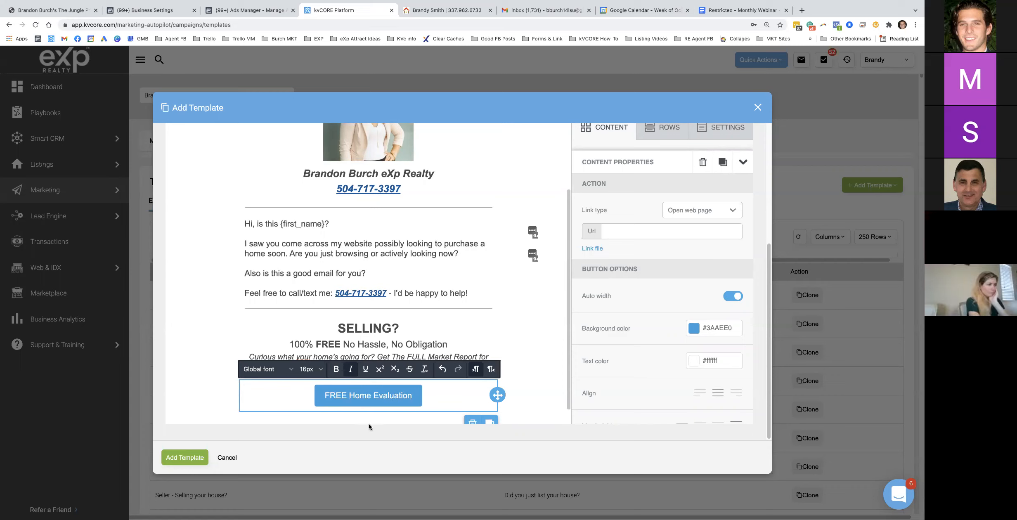
# Bold the FREE Home Evaluation label and compare it with the Google Doc copy
pyautogui.tripleClick(370, 394)
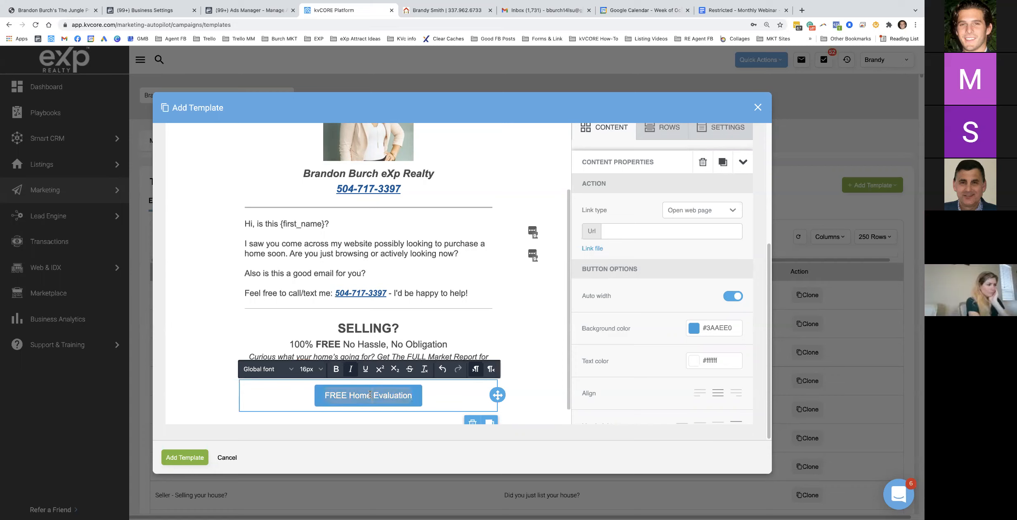
pyautogui.click(336, 369)
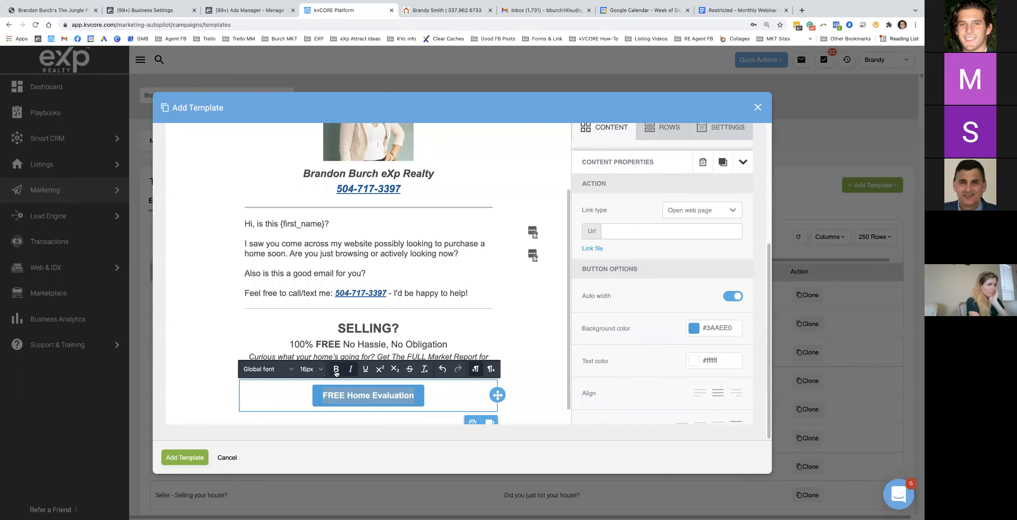
pyautogui.click(713, 10)
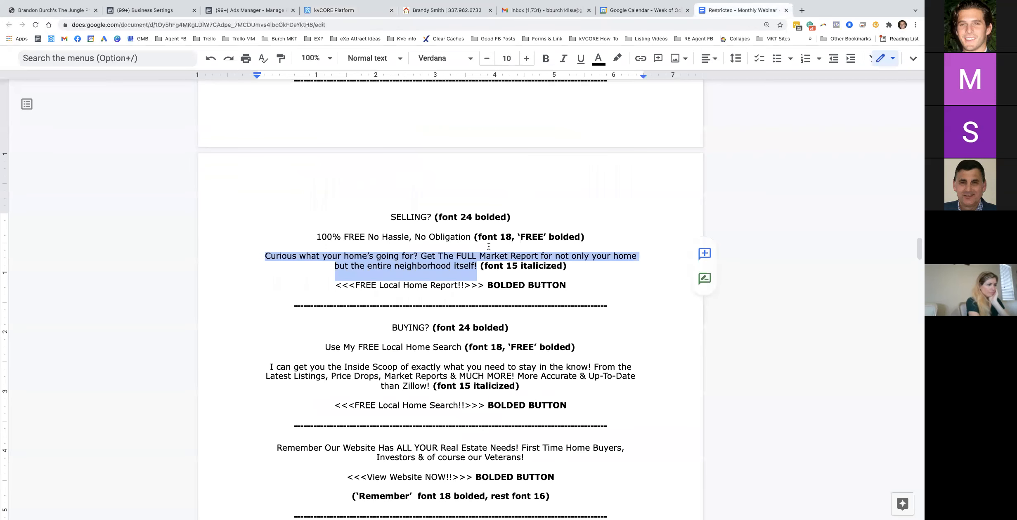
pyautogui.scroll(-1, 459, 293)
pyautogui.moveTo(547, 275); pyautogui.dragTo(382, 264)
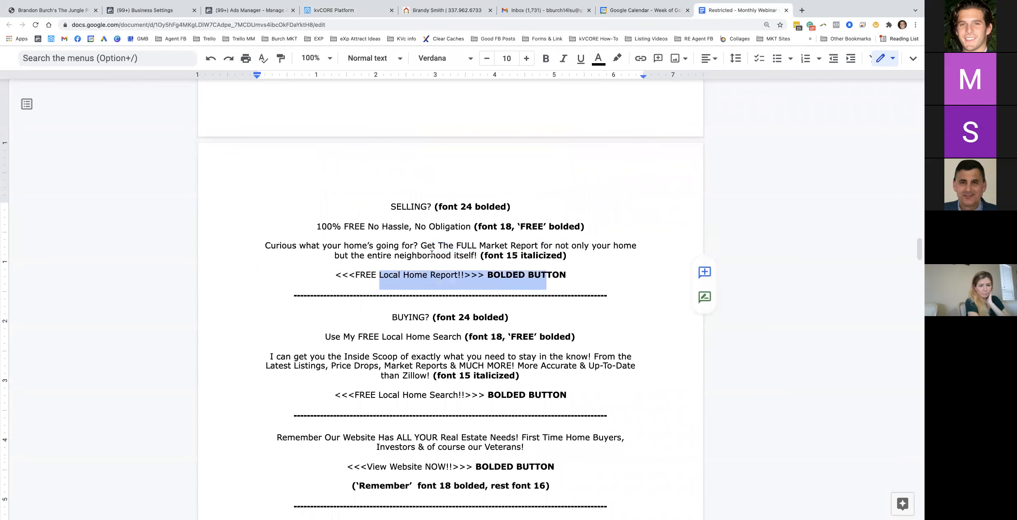
pyautogui.click(343, 10)
pyautogui.click(385, 398)
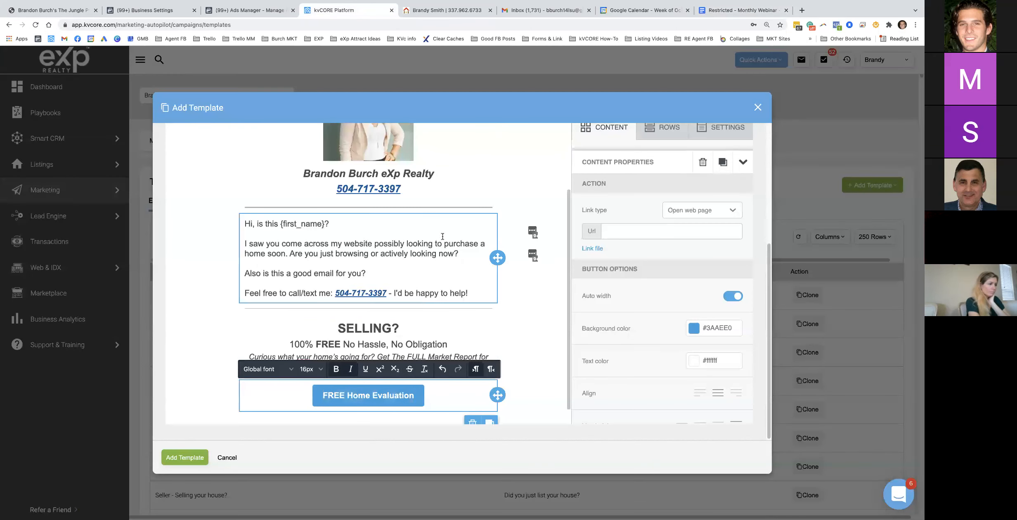
pyautogui.click(803, 11)
# Link the FREE Home Evaluation button to the agent website's sell.php page
pyautogui.write('bra')
pyautogui.press('Return')
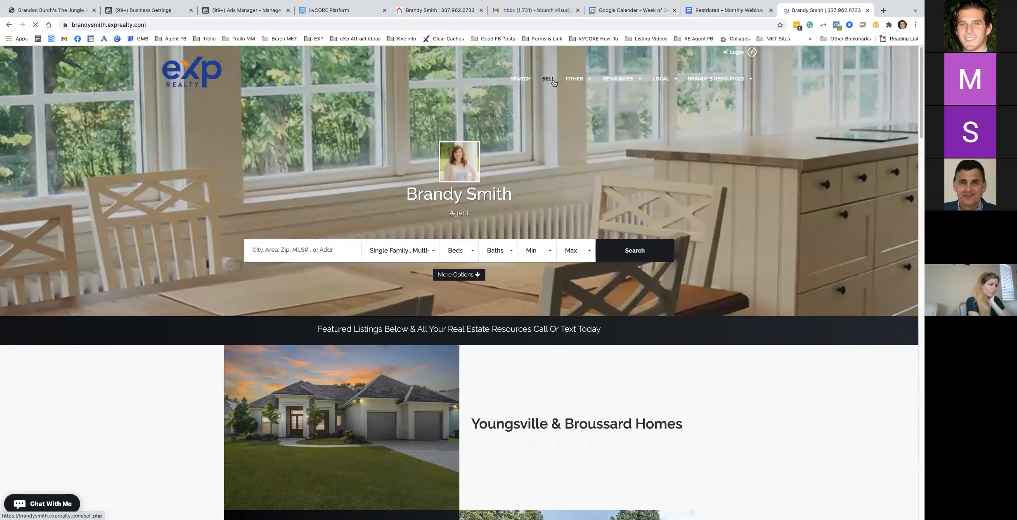
pyautogui.click(551, 82)
pyautogui.click(185, 26)
pyautogui.press('super+c')
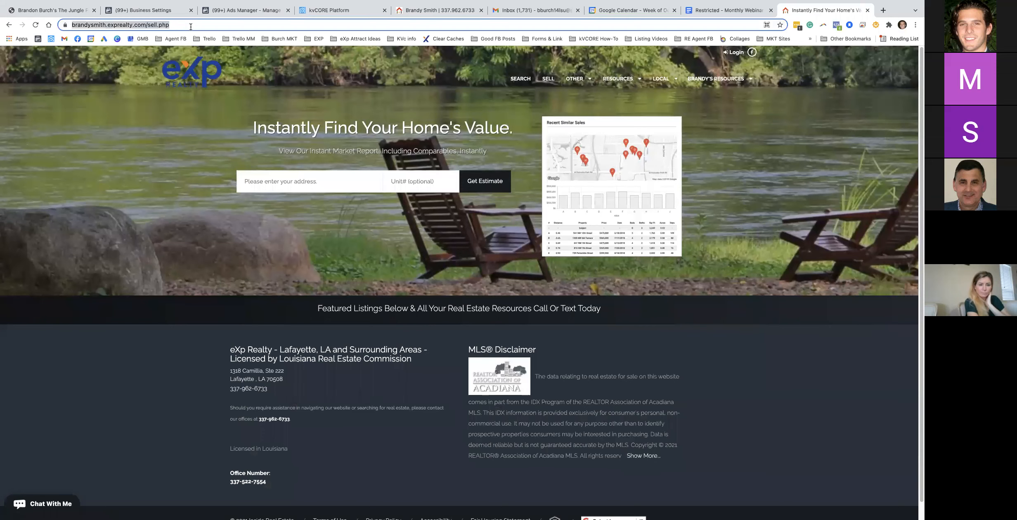
pyautogui.click(326, 11)
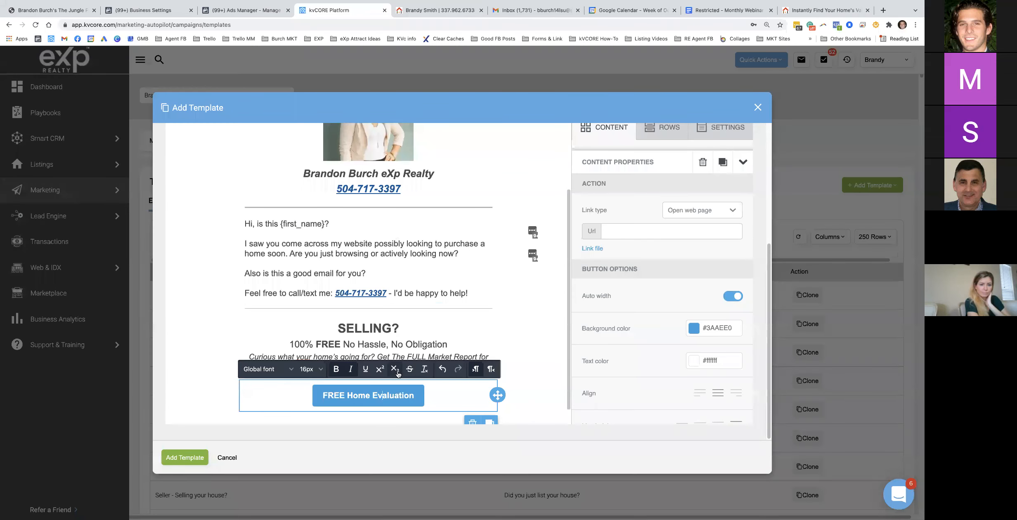
pyautogui.scroll(-1, 396, 374)
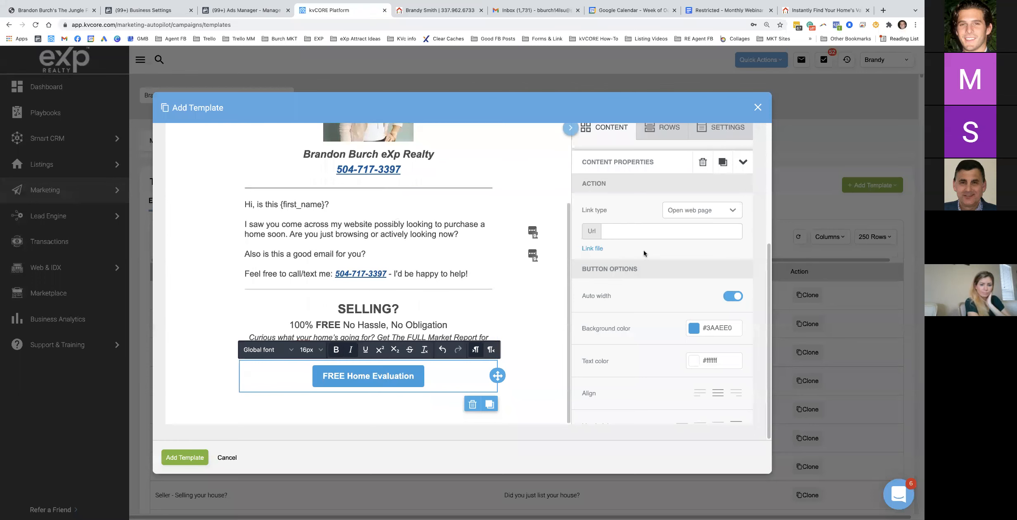
pyautogui.click(627, 232)
pyautogui.press('super+v')
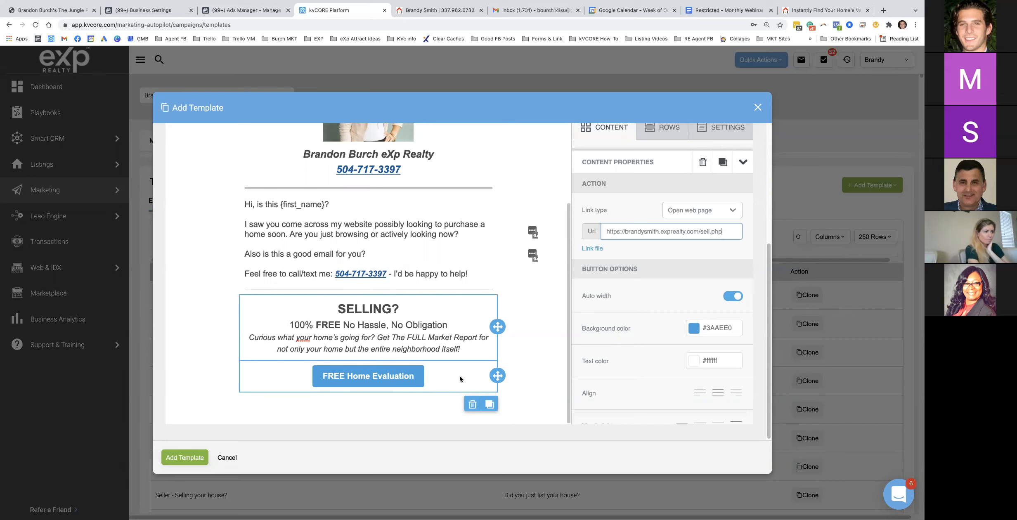
# Select the BUYING and website-reminder section text in the Google Doc
pyautogui.click(728, 9)
pyautogui.moveTo(363, 266); pyautogui.dragTo(373, 374)
pyautogui.moveTo(300, 377); pyautogui.dragTo(558, 422)
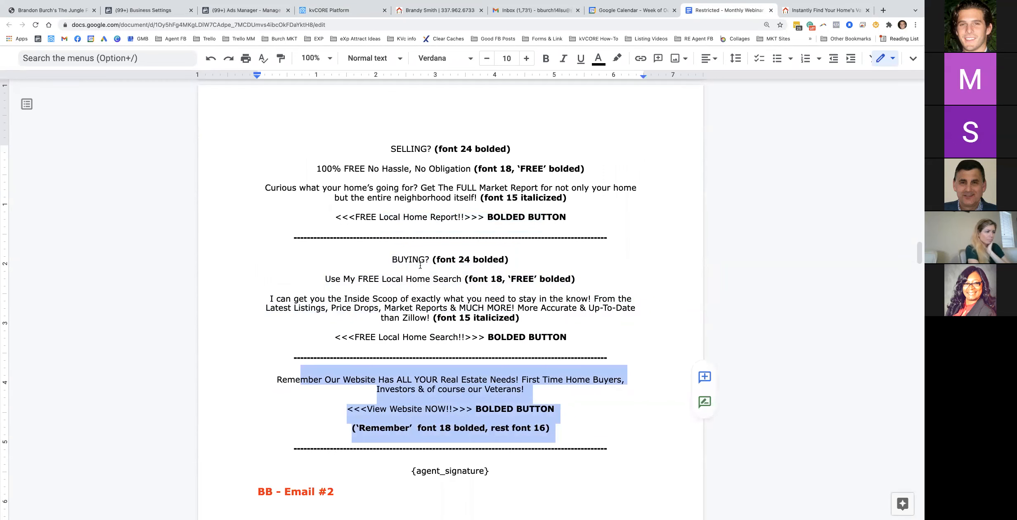
# Duplicate the SELLING text block twice and the FREE Home Evaluation button
pyautogui.click(339, 13)
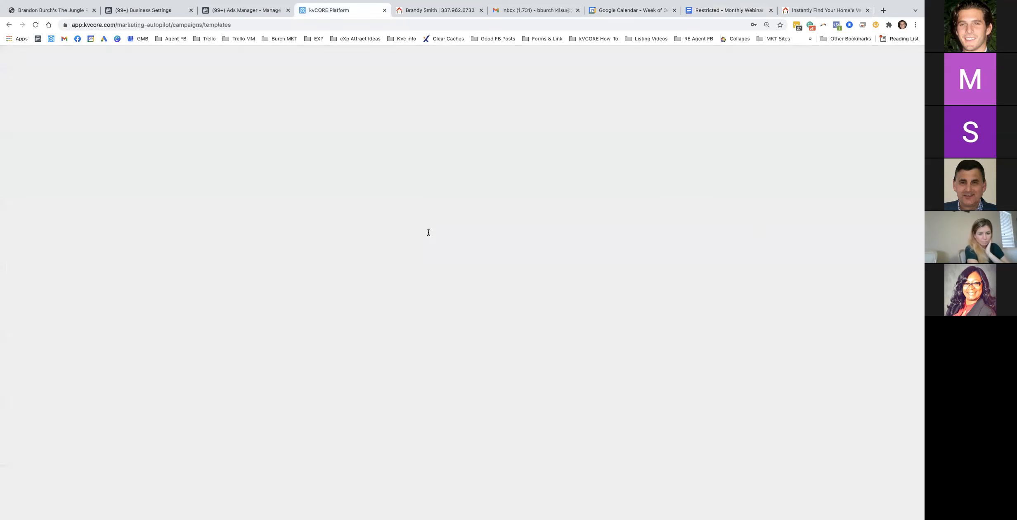
pyautogui.click(463, 326)
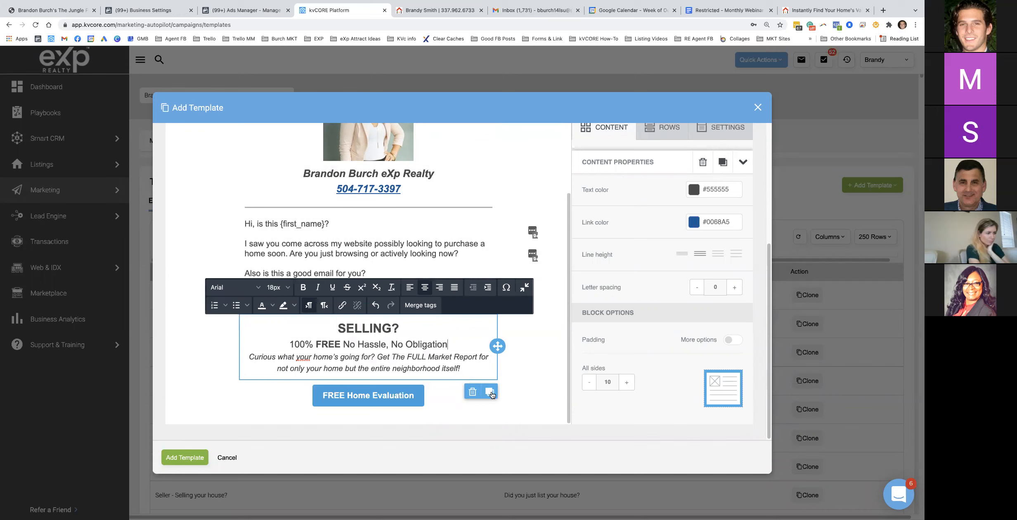
pyautogui.click(491, 392)
pyautogui.click(490, 403)
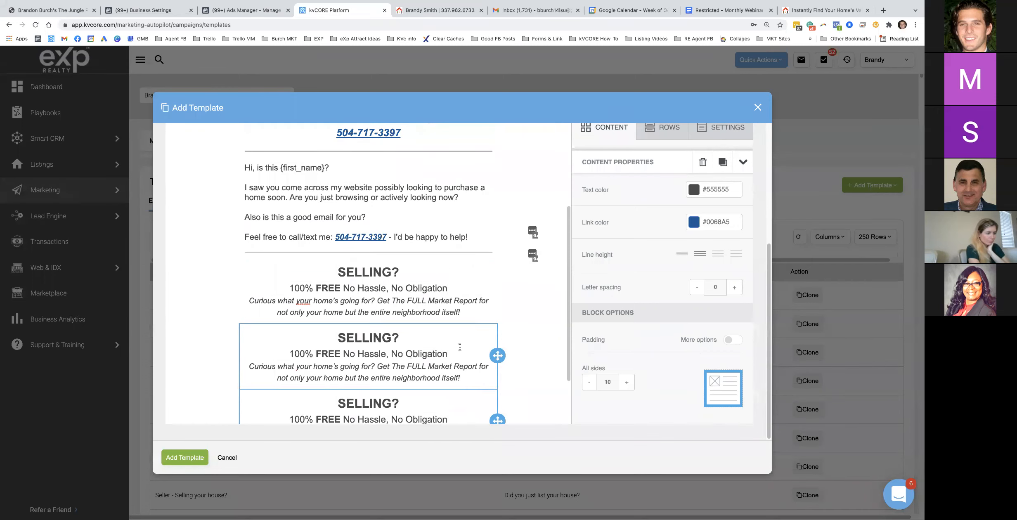
pyautogui.scroll(-1, 456, 339)
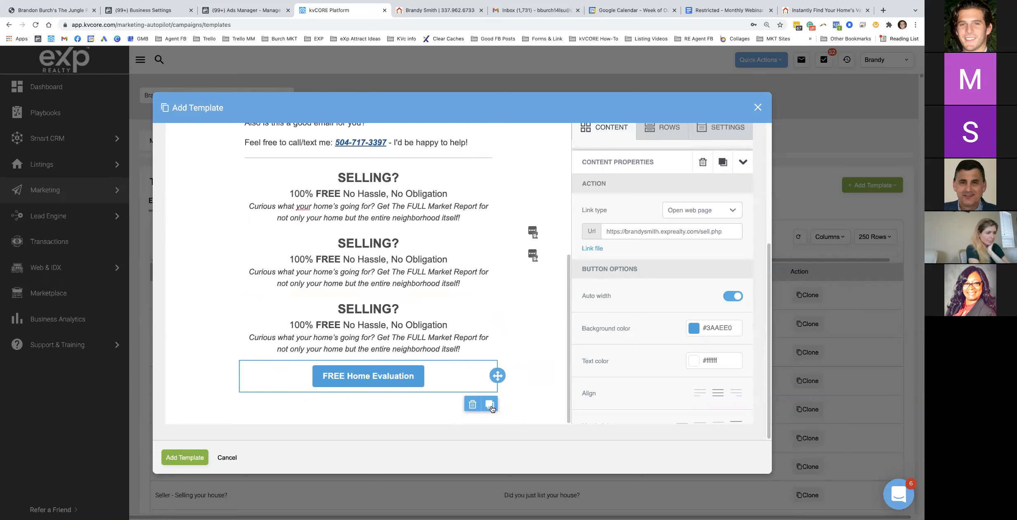
pyautogui.click(490, 402)
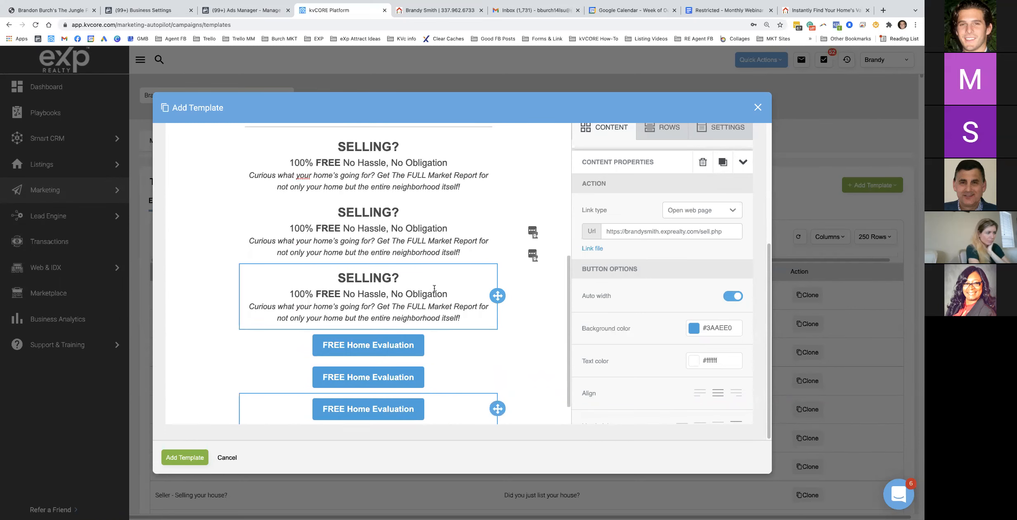
pyautogui.scroll(3, 433, 296)
# Duplicate the divider twice and drag dividers and buttons under each SELLING copy
pyautogui.click(435, 252)
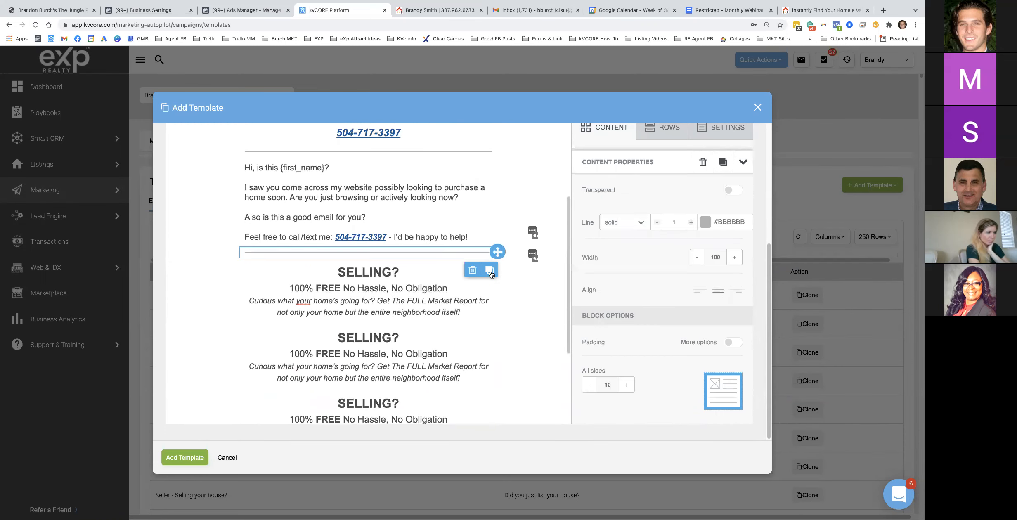
pyautogui.click(490, 270)
pyautogui.click(491, 282)
pyautogui.moveTo(497, 273)
pyautogui.mouseDown()
pyautogui.moveTo(461, 283)
pyautogui.moveTo(429, 330)
pyautogui.mouseUp()
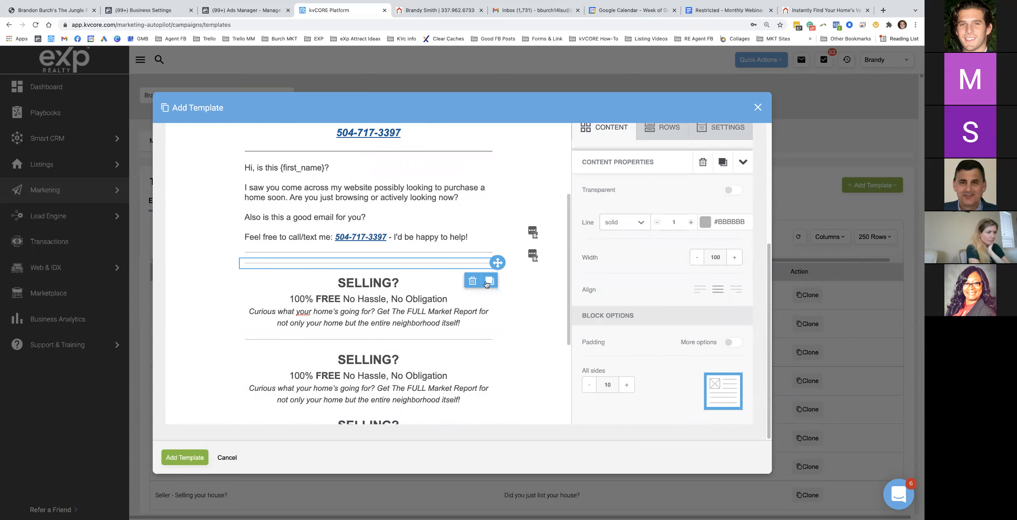
pyautogui.scroll(-3, 408, 371)
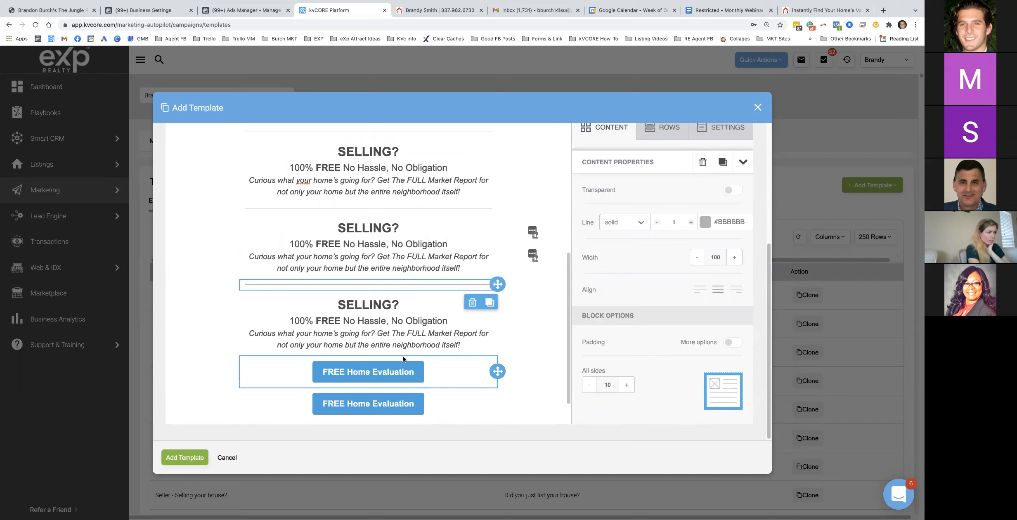
pyautogui.moveTo(491, 369); pyautogui.dragTo(429, 214)
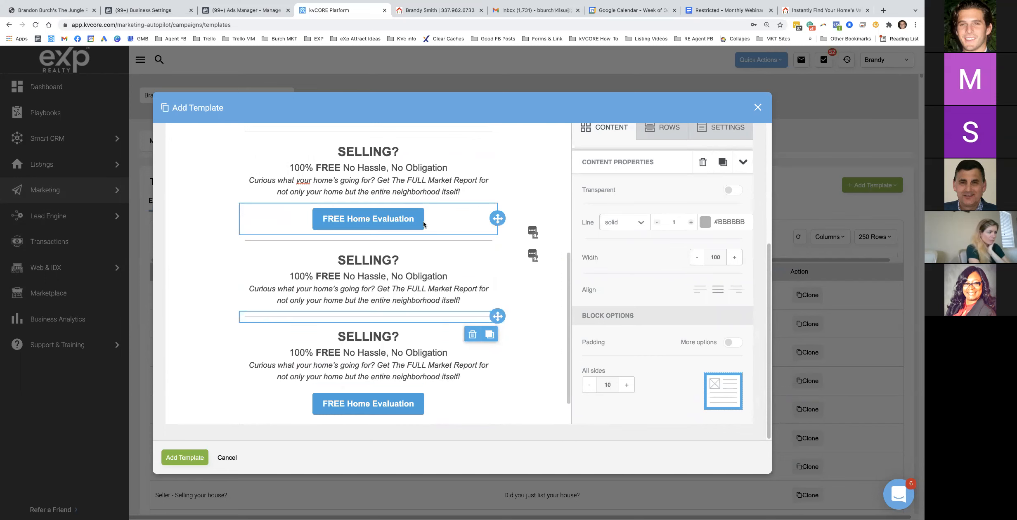
pyautogui.moveTo(497, 363)
pyautogui.mouseDown()
pyautogui.moveTo(467, 289)
pyautogui.moveTo(391, 266)
pyautogui.mouseUp()
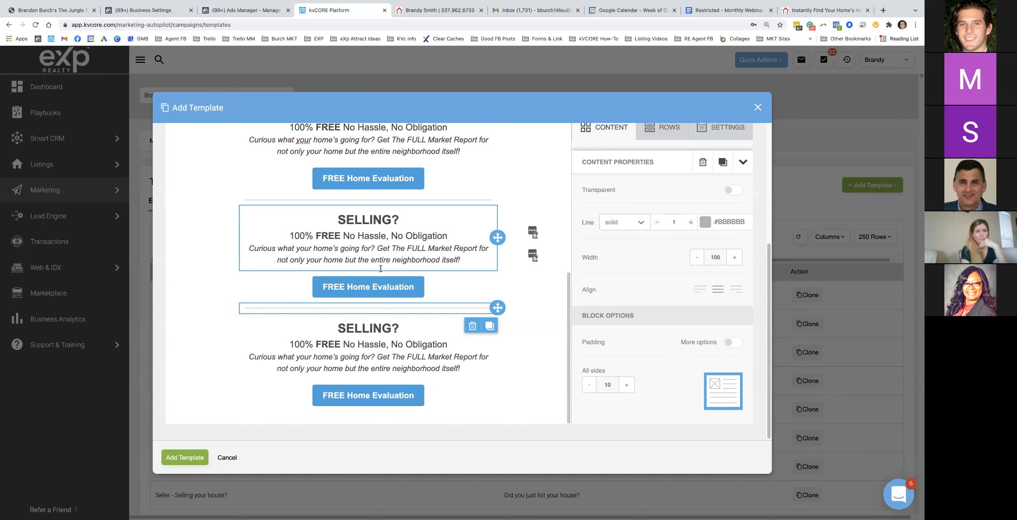
pyautogui.scroll(2, 402, 281)
# Change the second section's SELLING heading to BUYING
pyautogui.scroll(3, 417, 276)
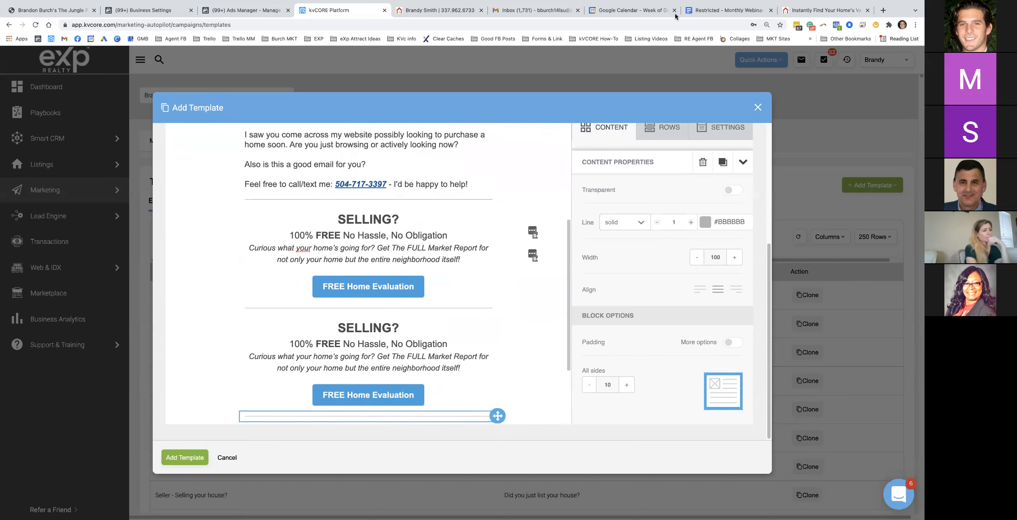
pyautogui.click(747, 10)
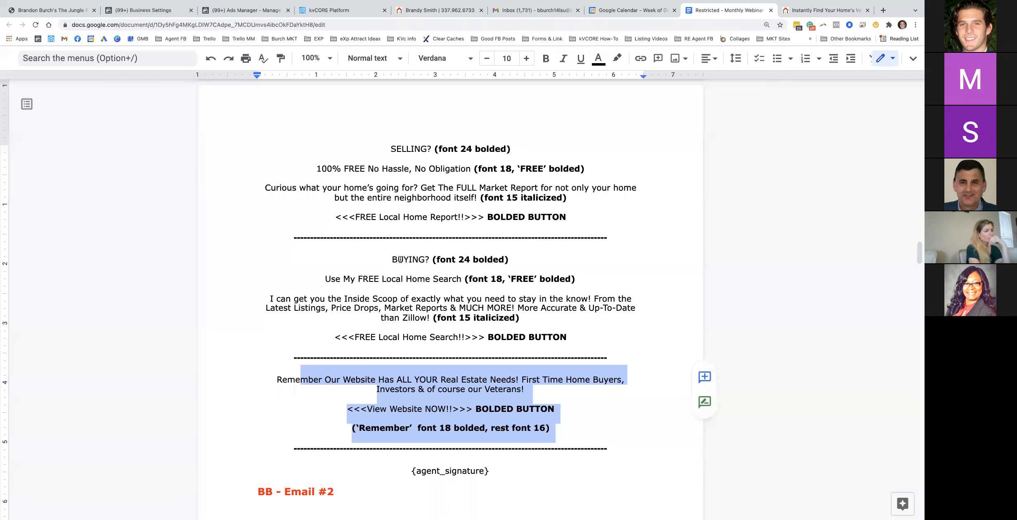
pyautogui.doubleClick(411, 259)
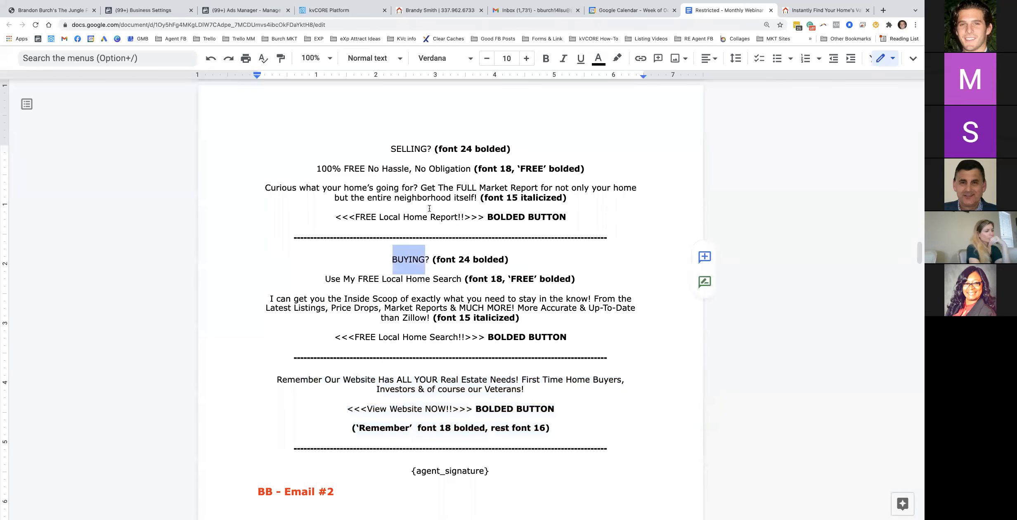
pyautogui.click(340, 10)
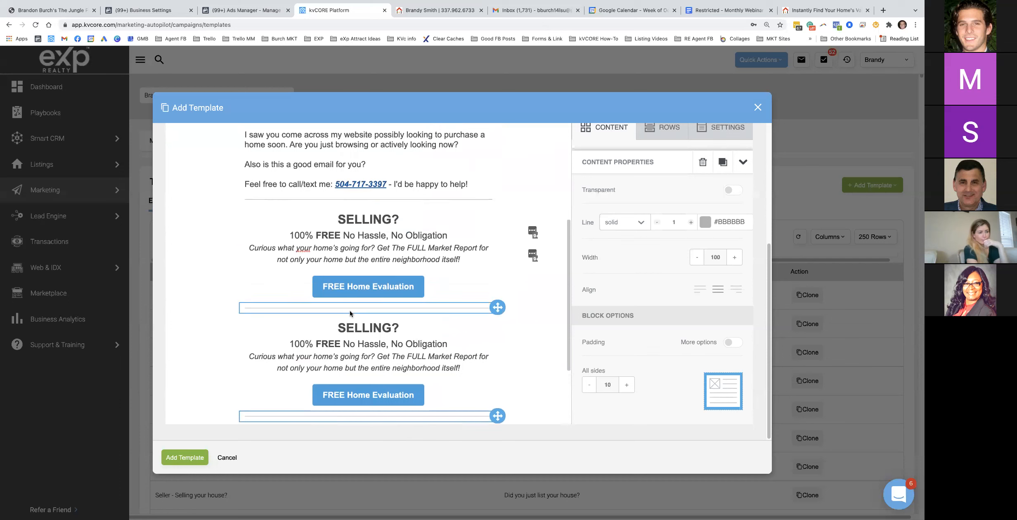
pyautogui.click(365, 324)
pyautogui.doubleClick(365, 324)
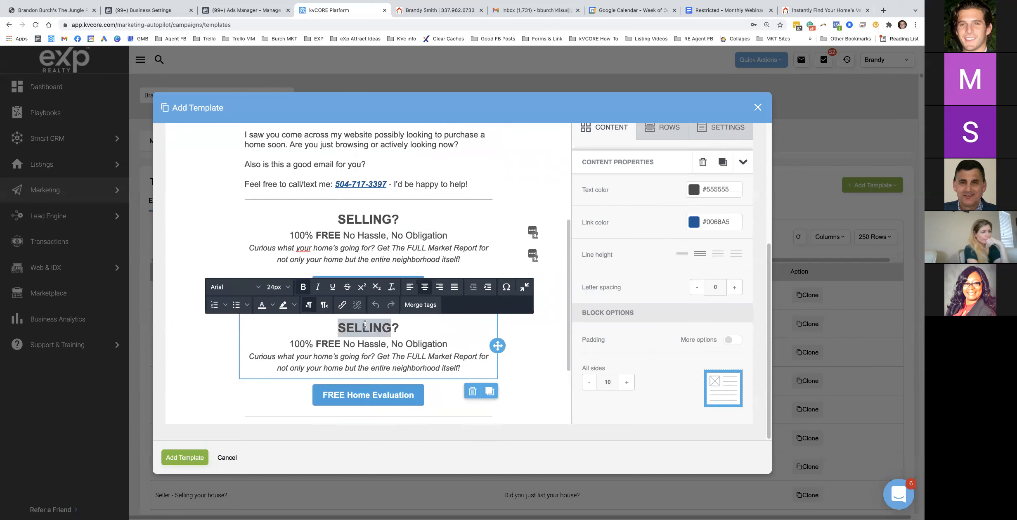
pyautogui.write('BUYING')
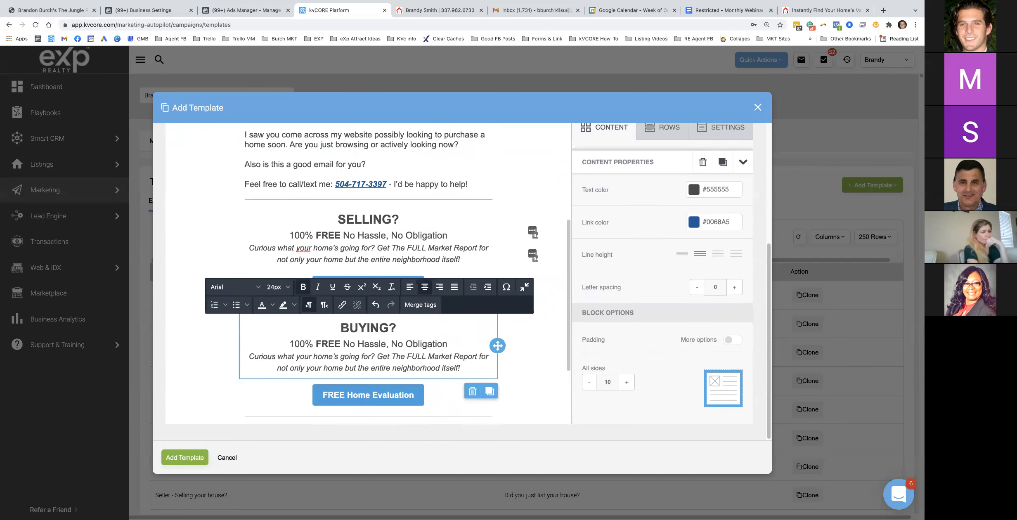
# Replace the subheading under BUYING? with 'Use My FREE Local Home Search'
pyautogui.click(738, 12)
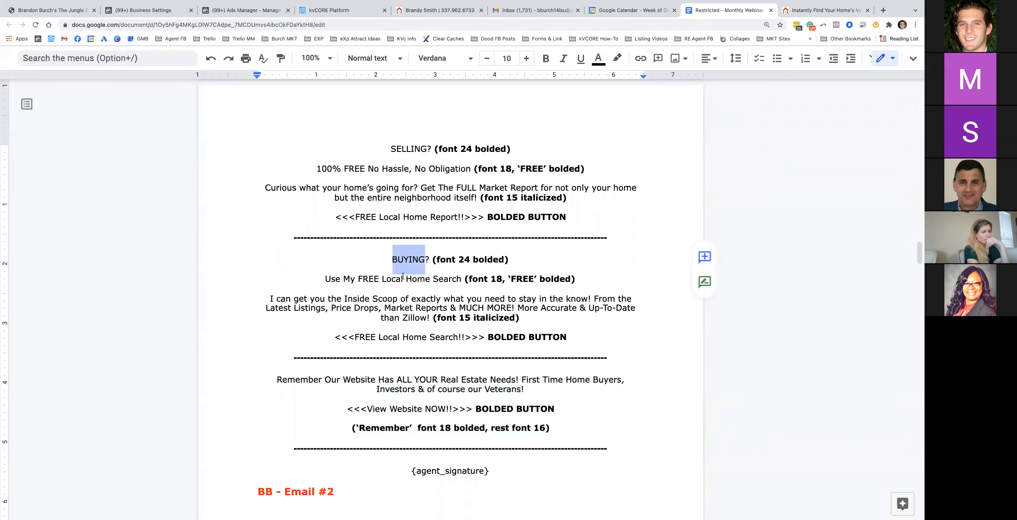
pyautogui.moveTo(326, 279); pyautogui.dragTo(461, 280)
pyautogui.press('super+c')
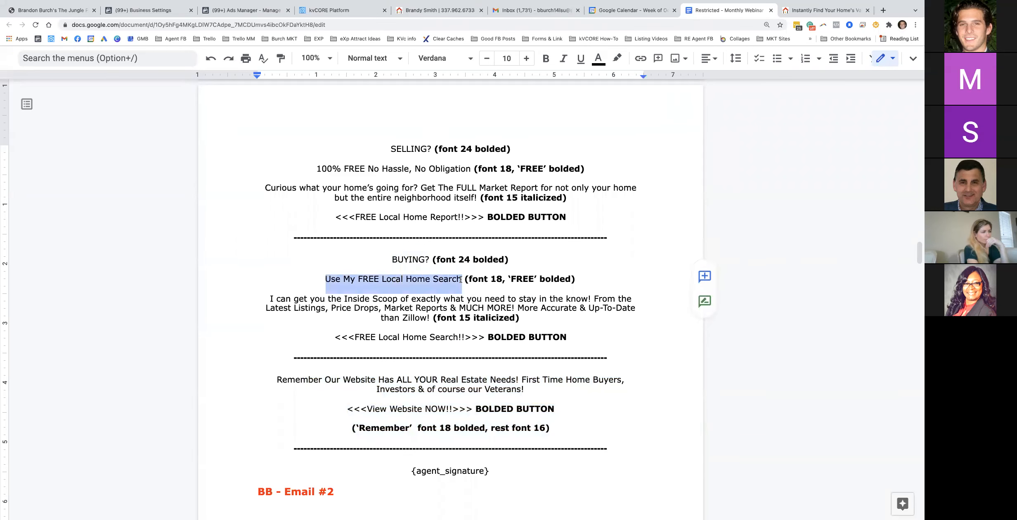
pyautogui.click(342, 10)
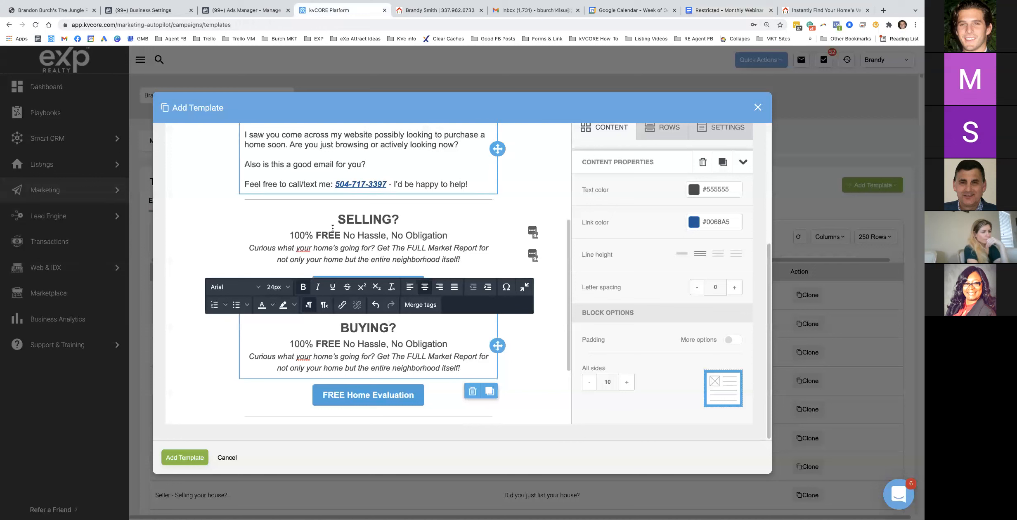
pyautogui.moveTo(290, 342); pyautogui.dragTo(445, 342)
pyautogui.press('super+v')
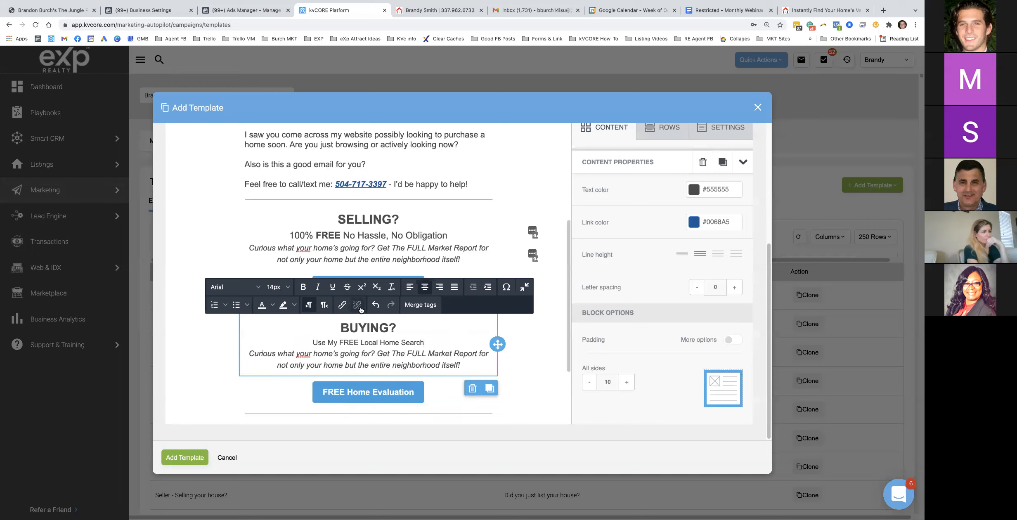
# Set the Use My FREE Local Home Search line to 18px with FREE in bold
pyautogui.click(286, 293)
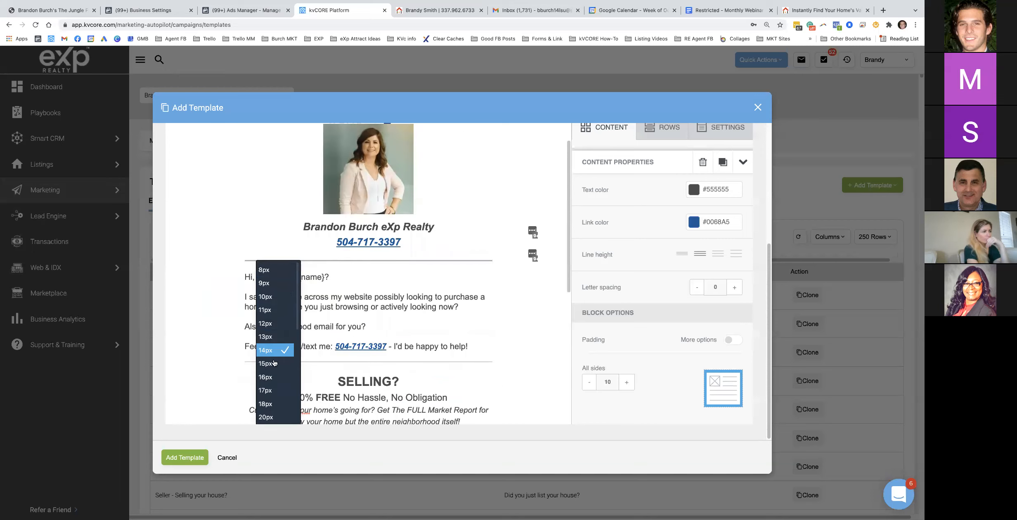
pyautogui.click(272, 403)
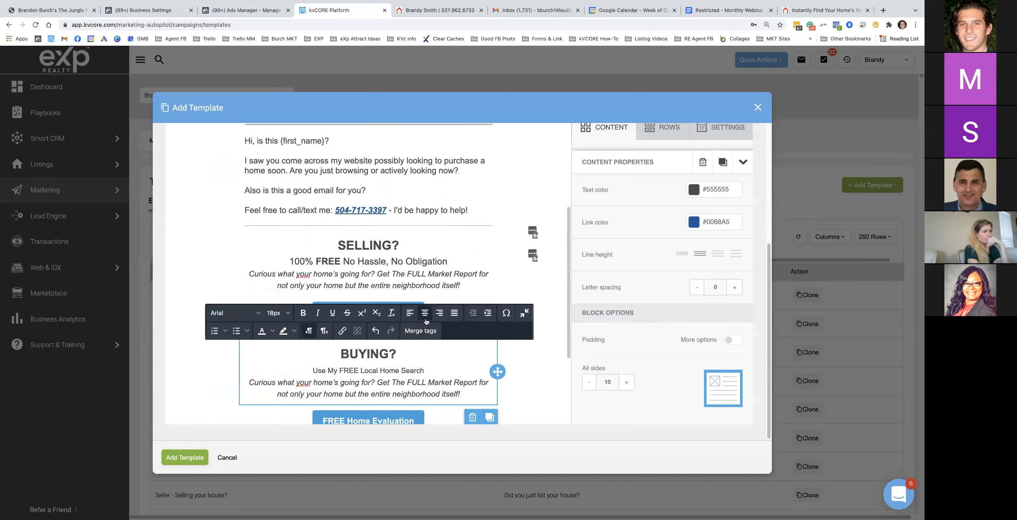
pyautogui.scroll(-3, 422, 319)
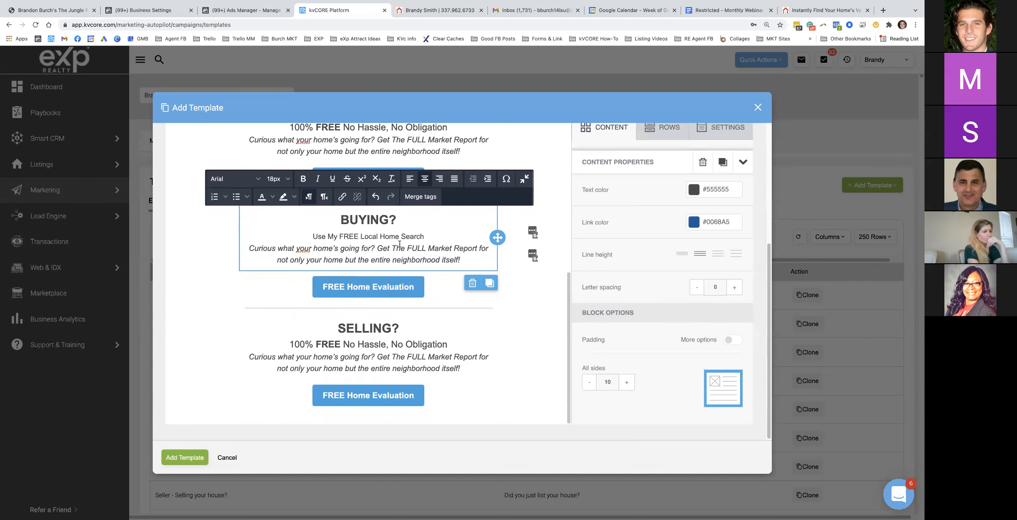
pyautogui.tripleClick(379, 236)
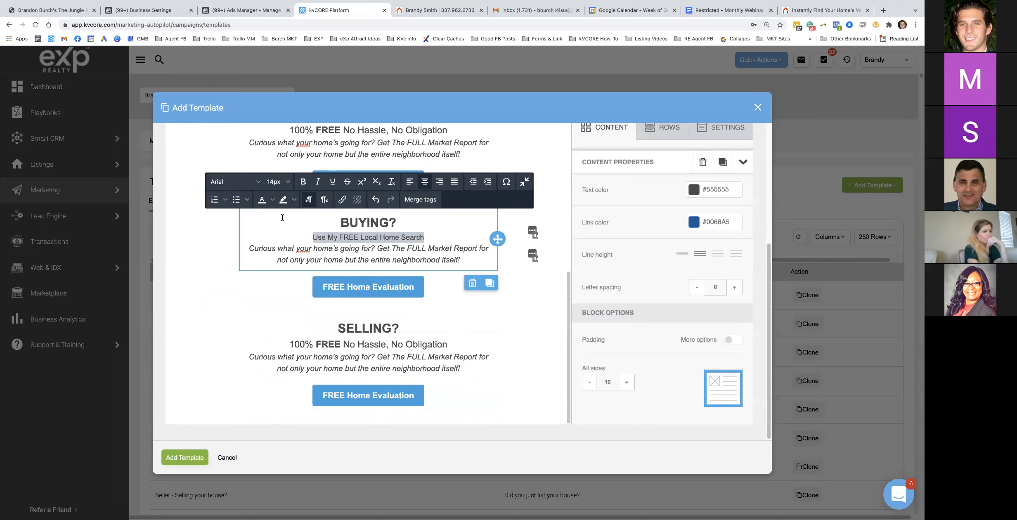
pyautogui.click(279, 182)
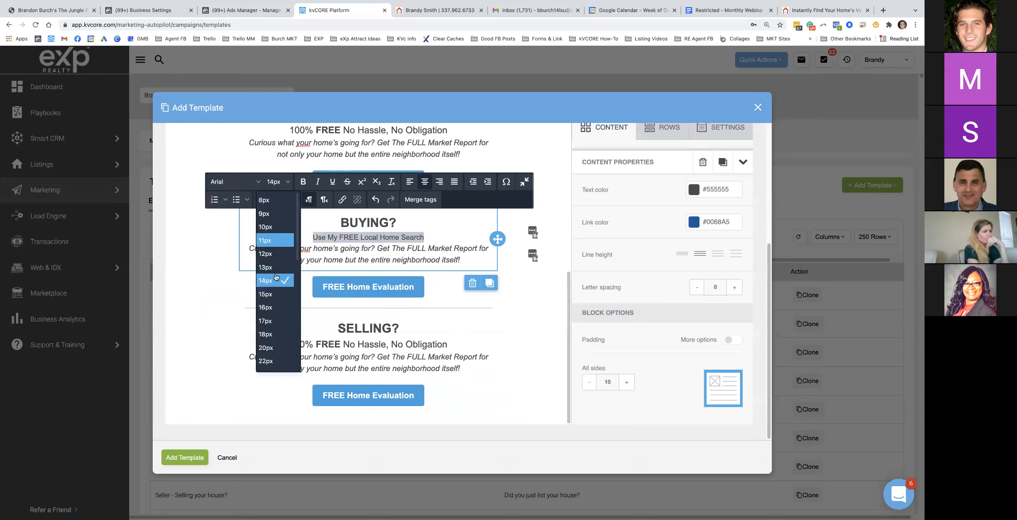
pyautogui.click(272, 335)
pyautogui.click(378, 238)
pyautogui.moveTo(330, 240); pyautogui.dragTo(357, 240)
pyautogui.click(304, 182)
# Replace the Curious paragraph with the Inside Scoop paragraph in 15px italics
pyautogui.click(727, 11)
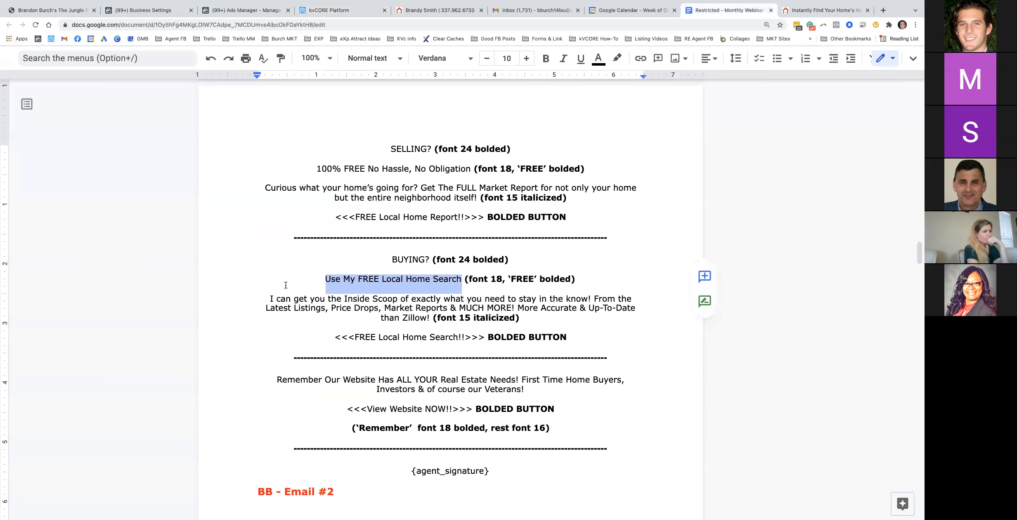
pyautogui.moveTo(270, 297)
pyautogui.mouseDown()
pyautogui.moveTo(617, 302)
pyautogui.moveTo(409, 318)
pyautogui.moveTo(430, 315)
pyautogui.moveTo(328, 298)
pyautogui.moveTo(326, 279)
pyautogui.moveTo(269, 298)
pyautogui.mouseUp()
pyautogui.hotkey('ctrl', 'c')
pyautogui.click(429, 317)
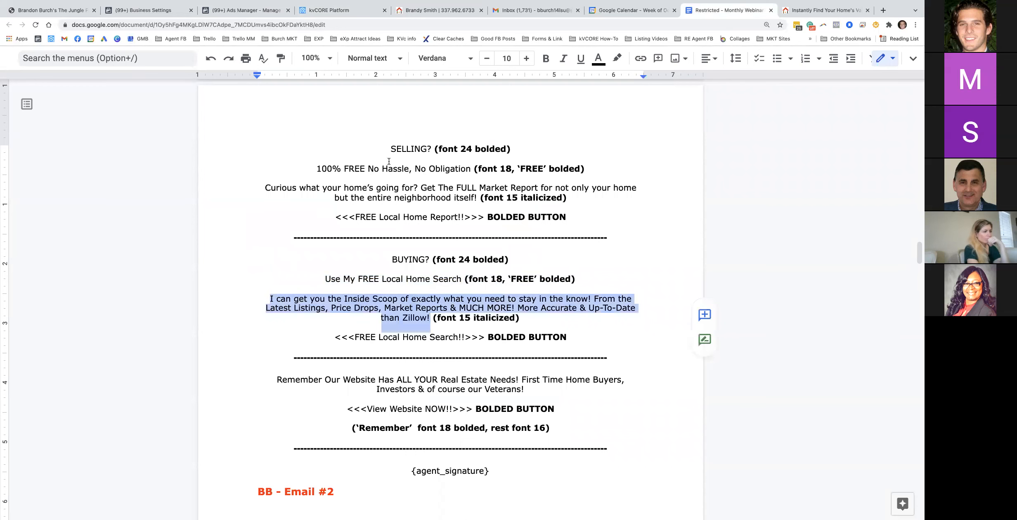
pyautogui.click(330, 9)
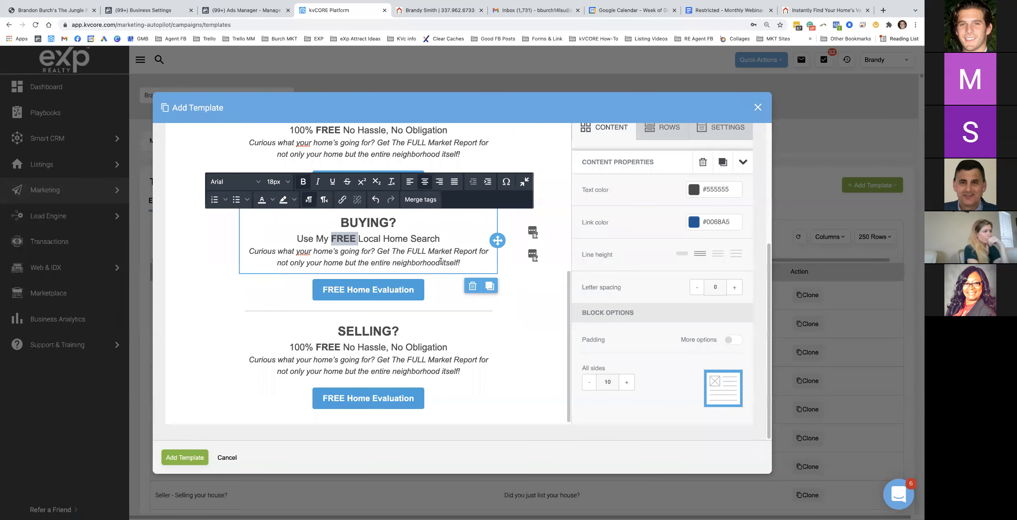
pyautogui.moveTo(459, 263); pyautogui.dragTo(244, 253)
pyautogui.hotkey('ctrl', 'v')
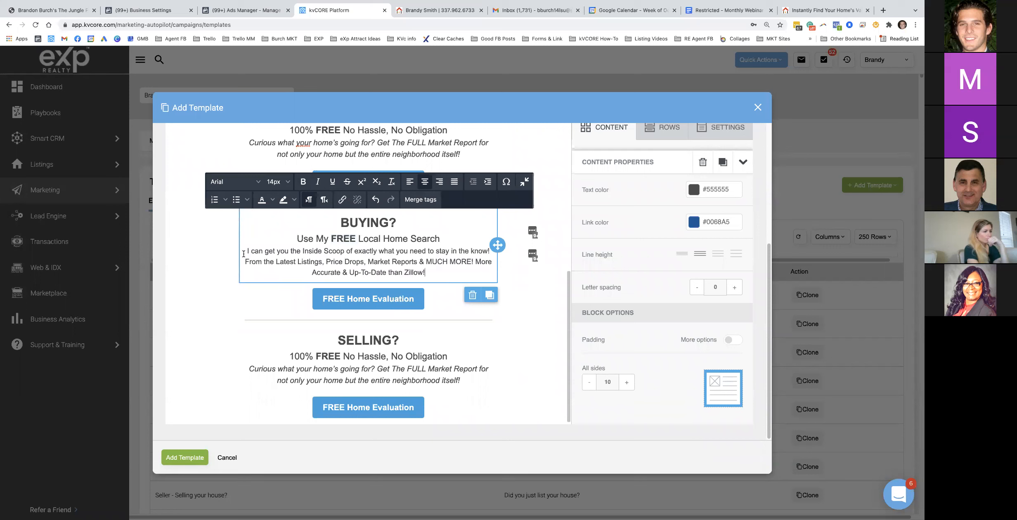
pyautogui.tripleClick(400, 259)
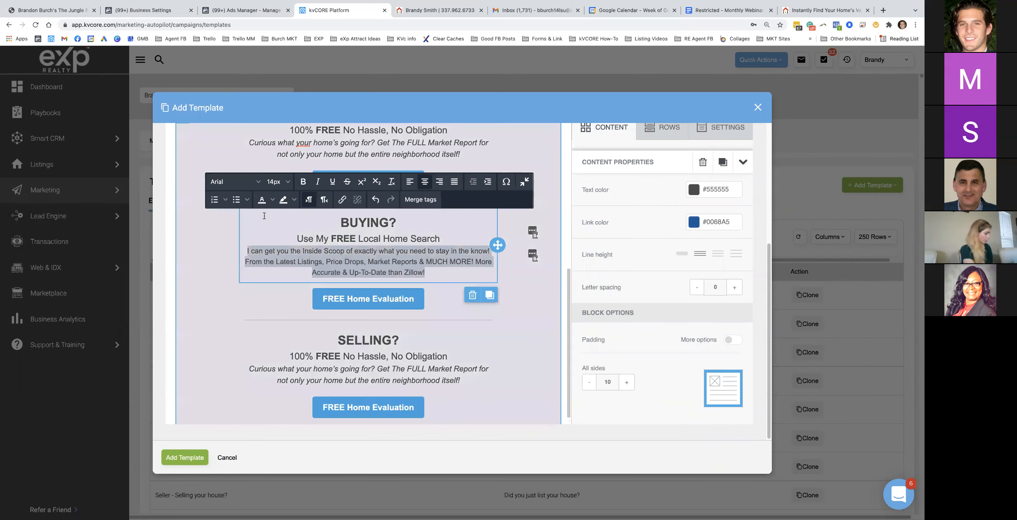
pyautogui.click(279, 182)
pyautogui.click(273, 293)
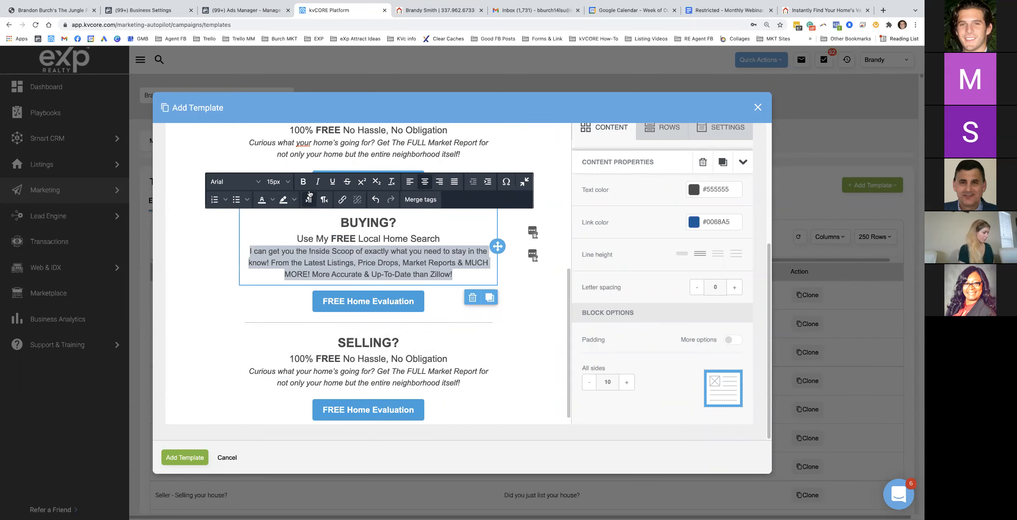
pyautogui.click(317, 183)
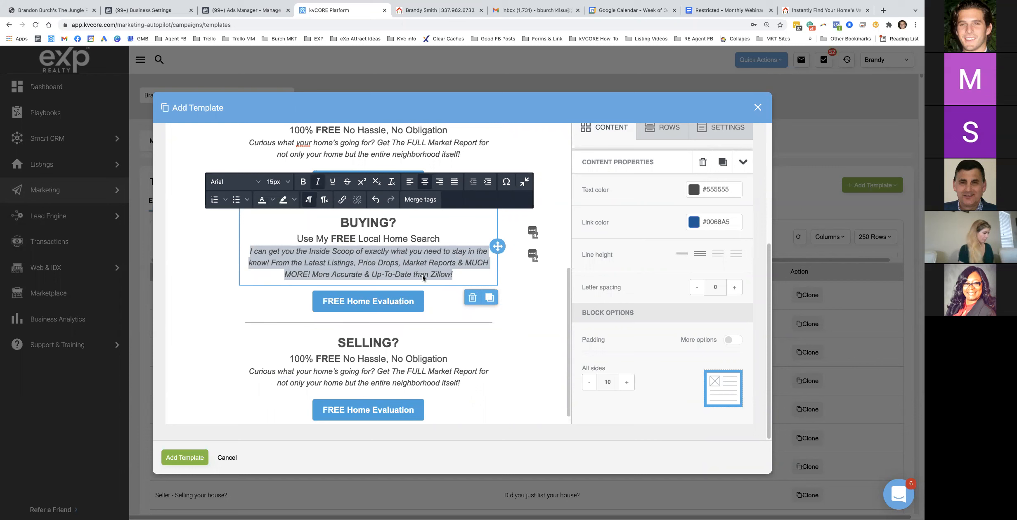
# Copy the FREE Local Home Search button wording from the Google Doc
pyautogui.click(387, 302)
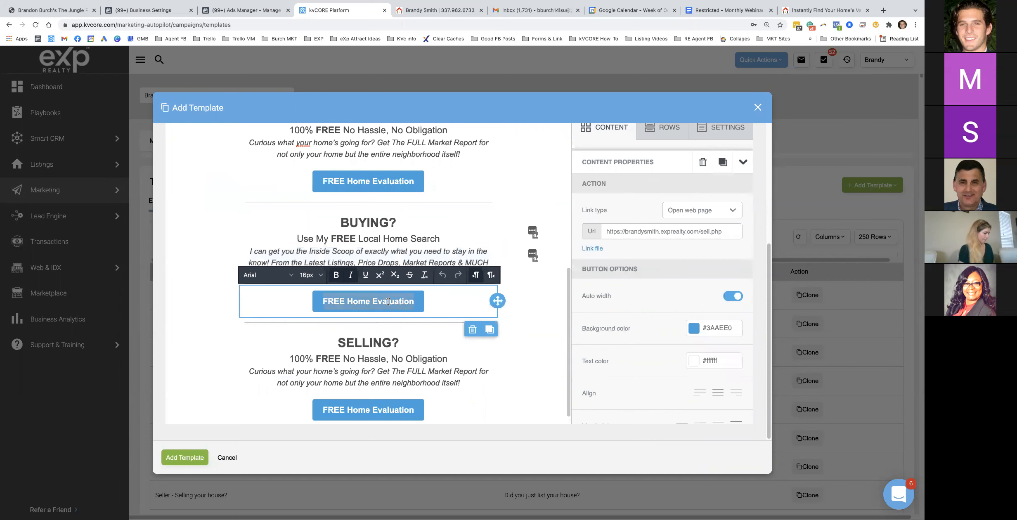
pyautogui.click(708, 16)
pyautogui.moveTo(349, 337); pyautogui.dragTo(471, 337)
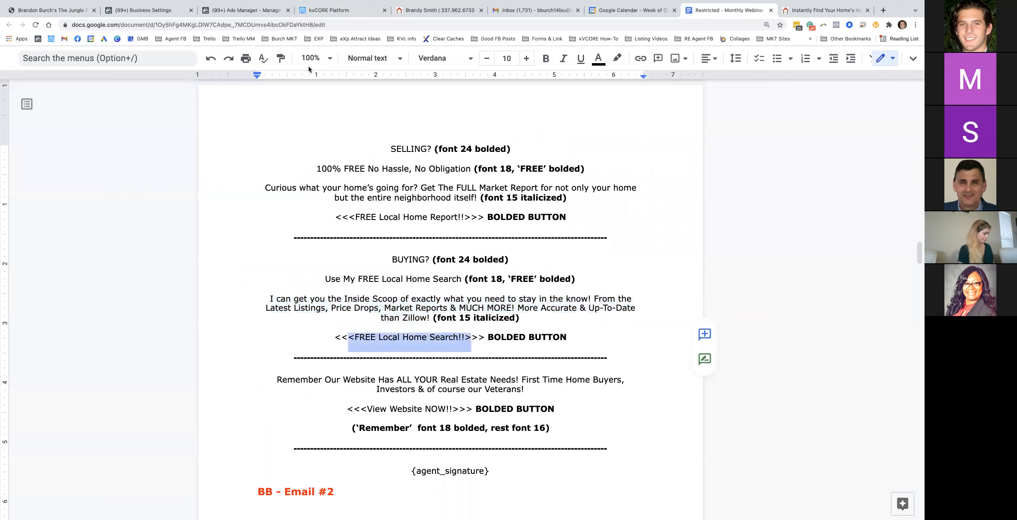
pyautogui.click(326, 11)
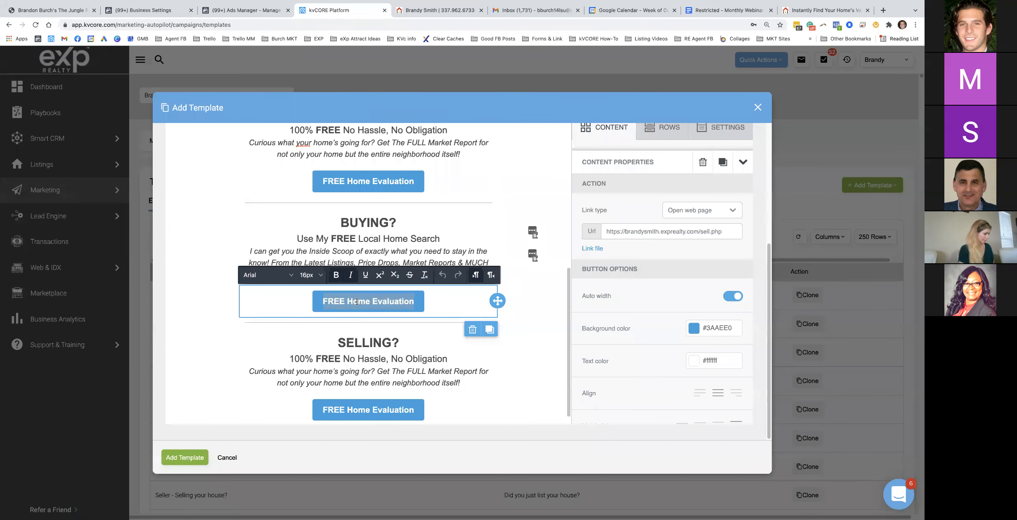
# Relabel the BUYING button 'FREE Local Home Search!' and open the agent website's home page
pyautogui.write('F')
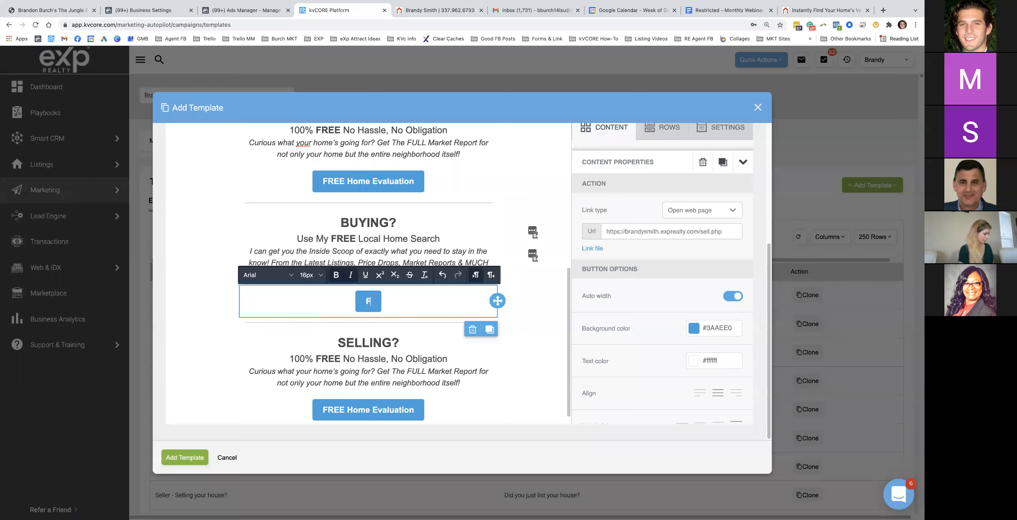
pyautogui.write('REE Local')
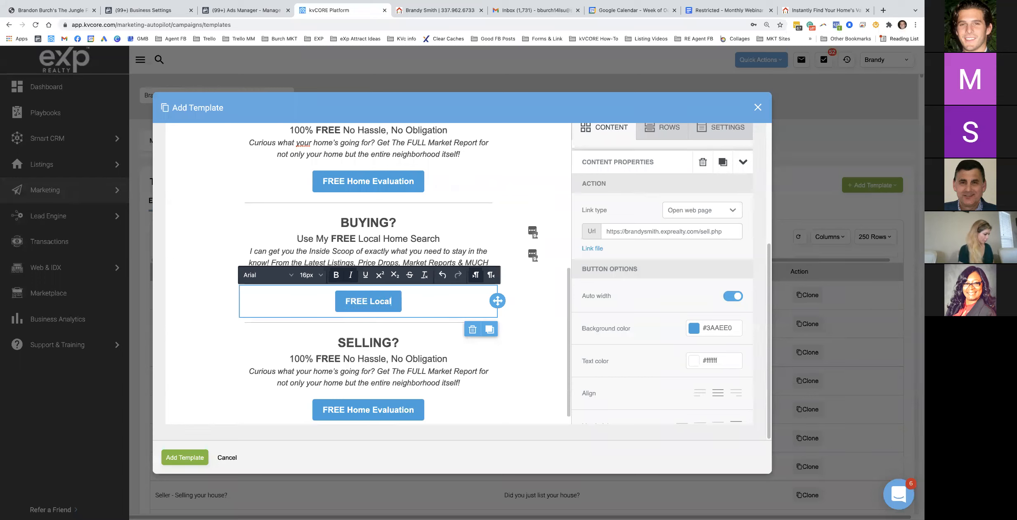
pyautogui.write(' H')
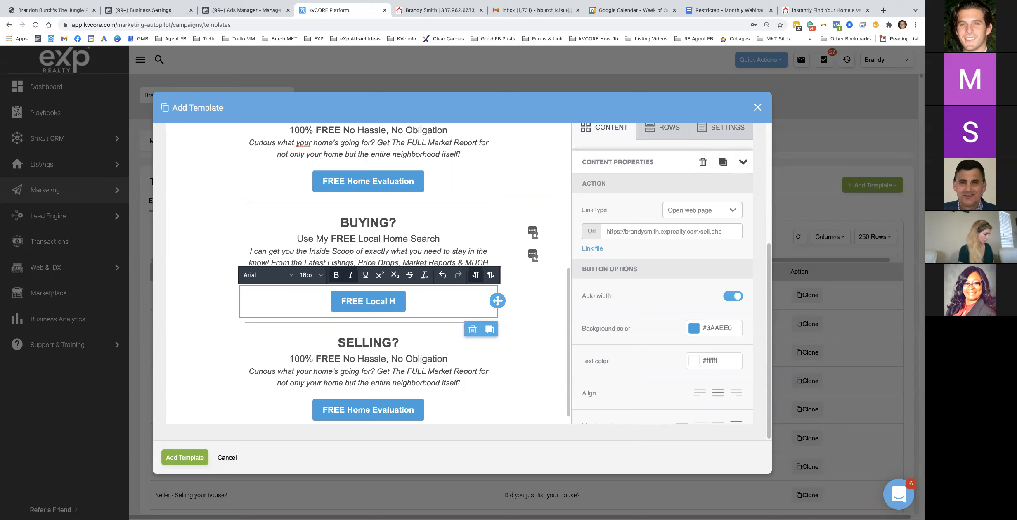
pyautogui.write('ome Search!')
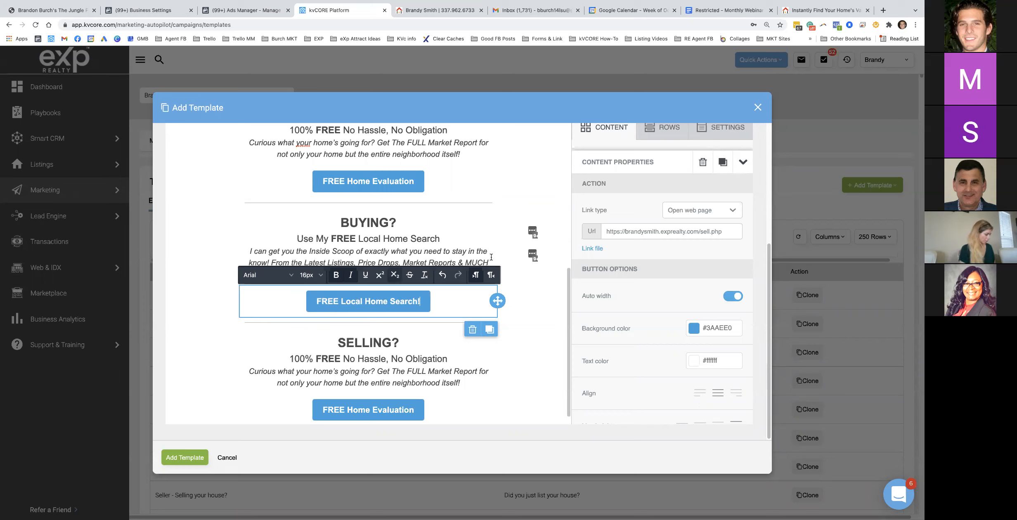
pyautogui.tripleClick(661, 232)
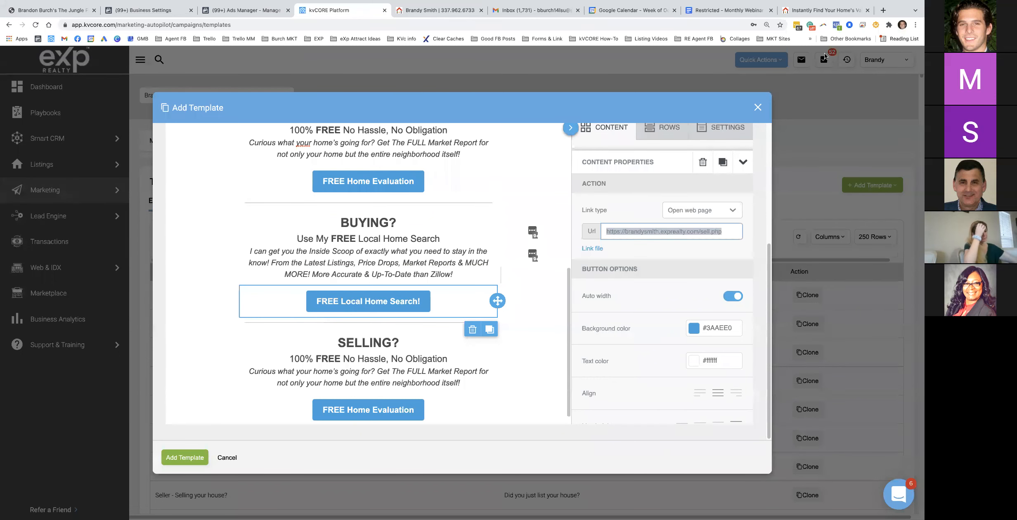
pyautogui.click(823, 10)
pyautogui.click(210, 86)
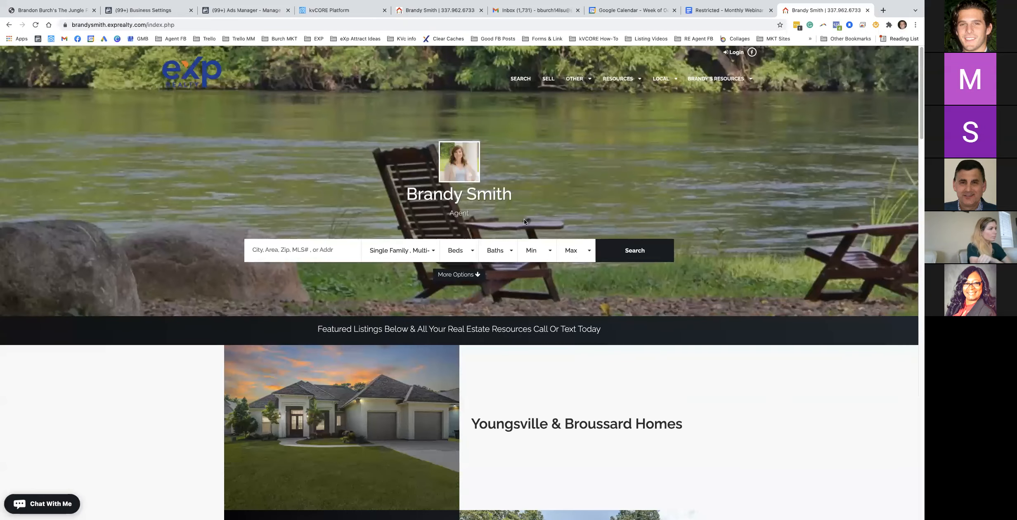
# Link the FREE Local Home Search! button to the website's property search map results page
pyautogui.click(636, 253)
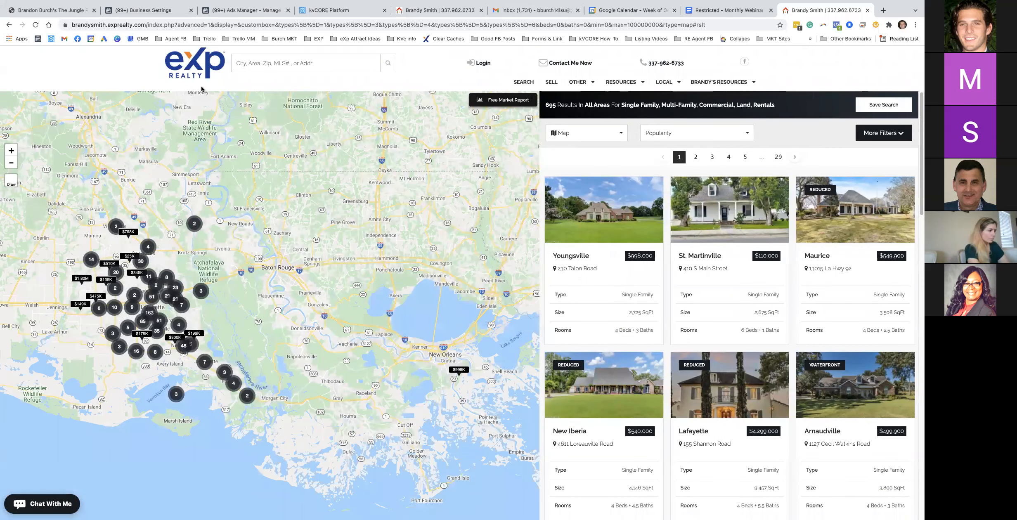
pyautogui.click(238, 25)
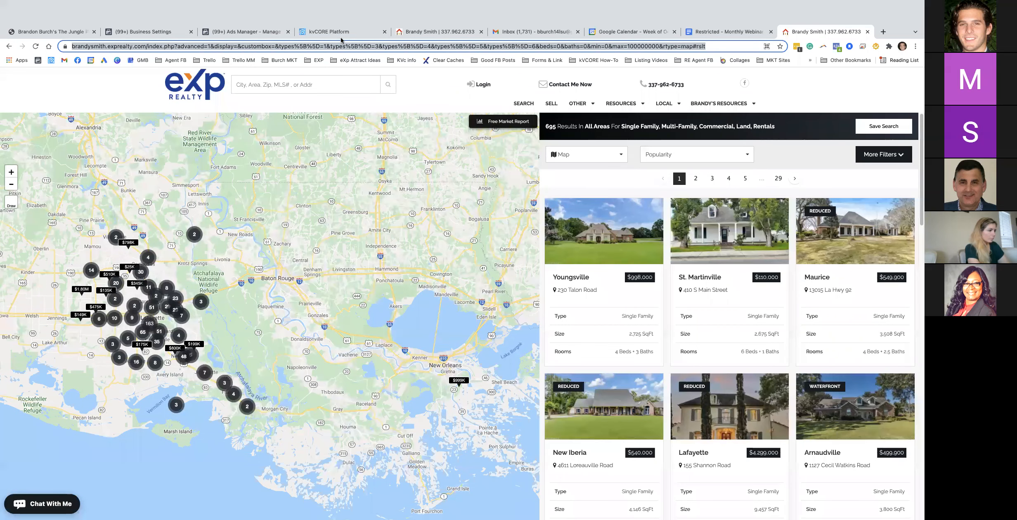
pyautogui.click(342, 38)
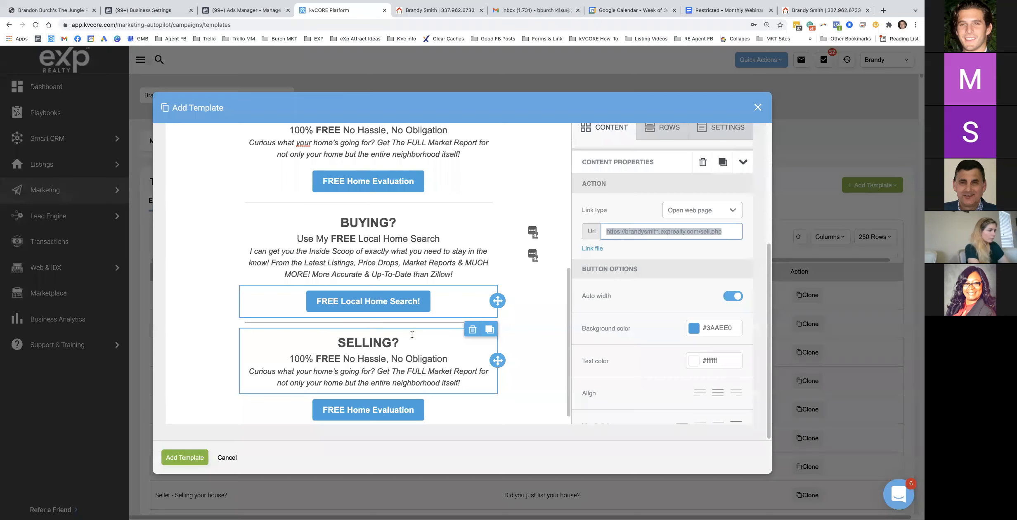
pyautogui.tripleClick(672, 231)
pyautogui.hotkey('ctrl', 'v')
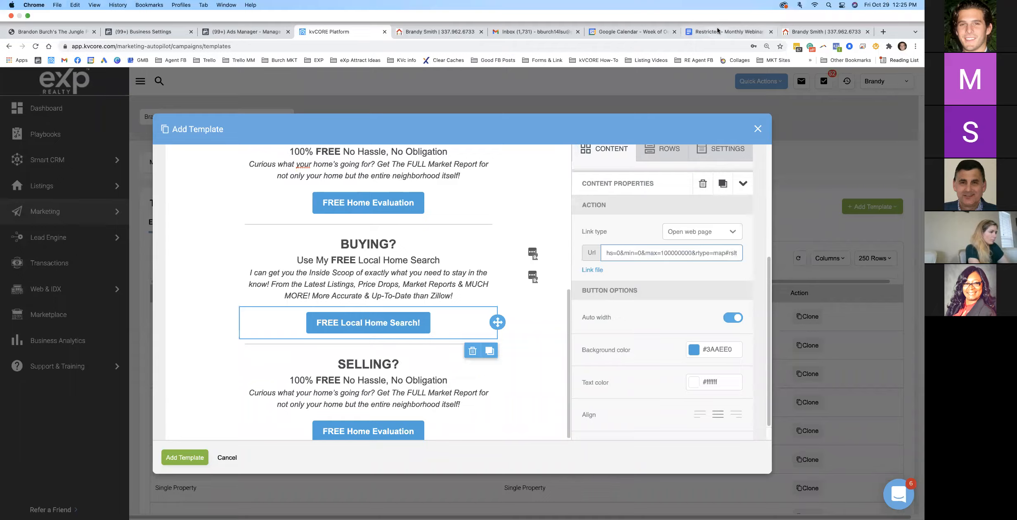
pyautogui.click(717, 31)
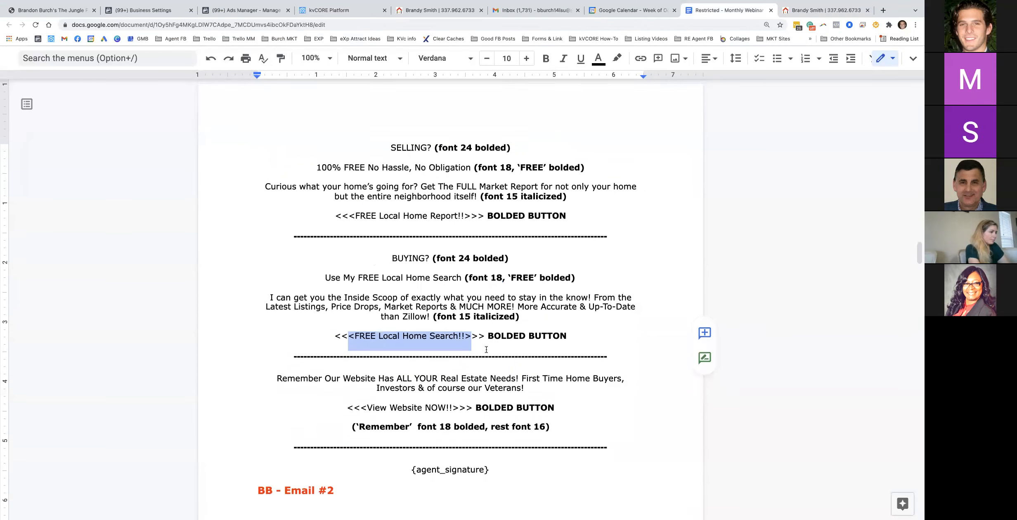
# Replace the third section's SELLING? heading with the centred 'Remember Our Website Has ALL YOUR Real Estate Needs!' line
pyautogui.moveTo(279, 369); pyautogui.dragTo(547, 376)
pyautogui.hotkey('ctrl', 'c')
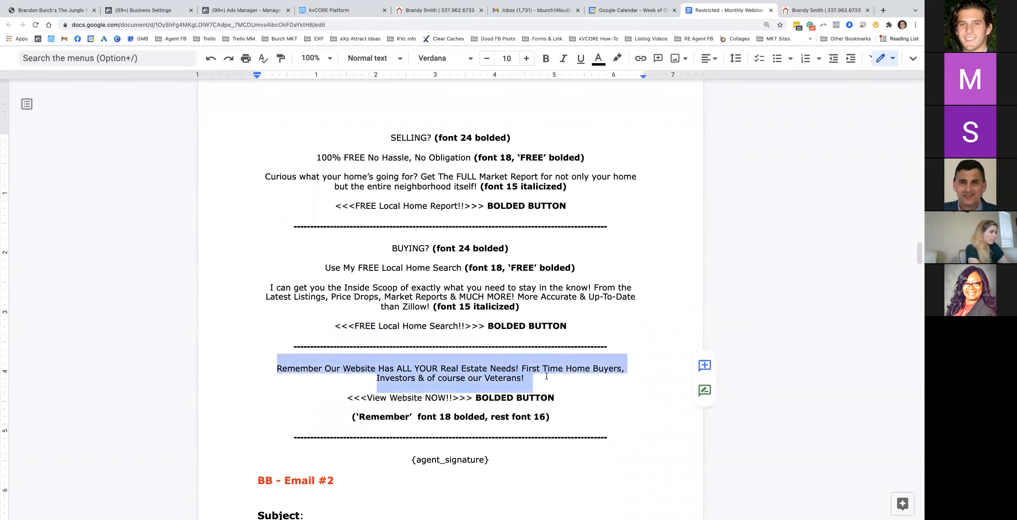
pyautogui.click(336, 10)
pyautogui.moveTo(333, 344); pyautogui.dragTo(244, 339)
pyautogui.hotkey('ctrl', 'v')
pyautogui.click(424, 301)
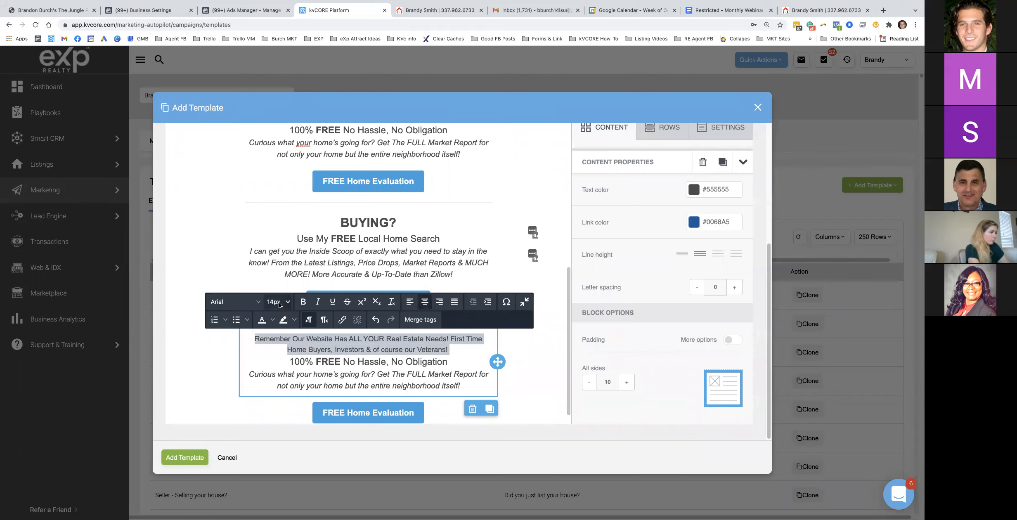
# Try 18px and then 16px on the Remember paragraph, checking it against the Google Doc copy
pyautogui.click(289, 303)
pyautogui.click(280, 256)
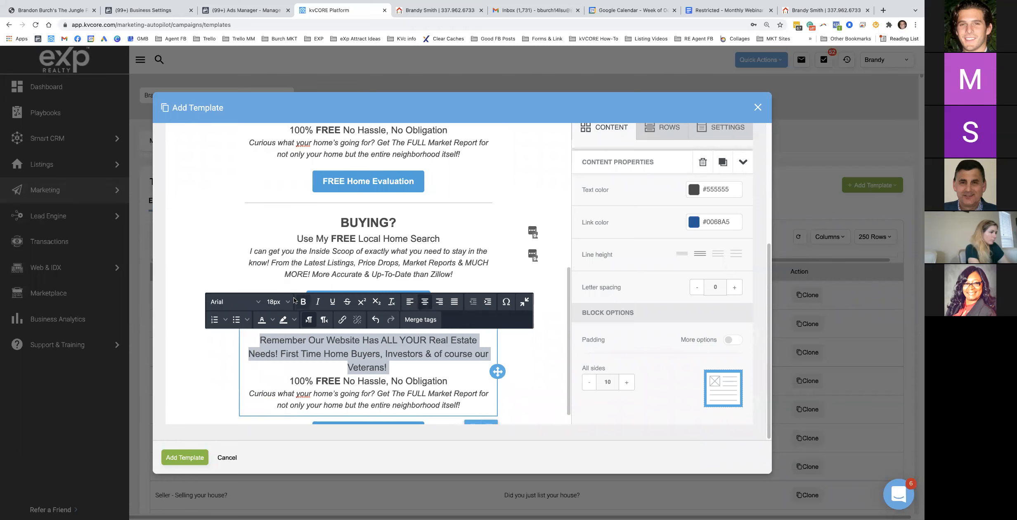
pyautogui.click(277, 302)
pyautogui.click(267, 222)
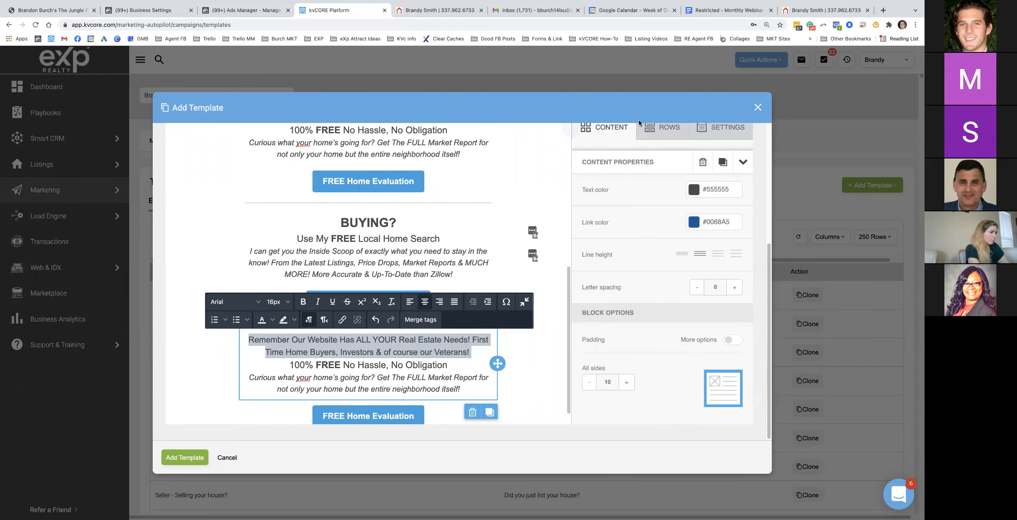
pyautogui.click(706, 11)
pyautogui.click(411, 397)
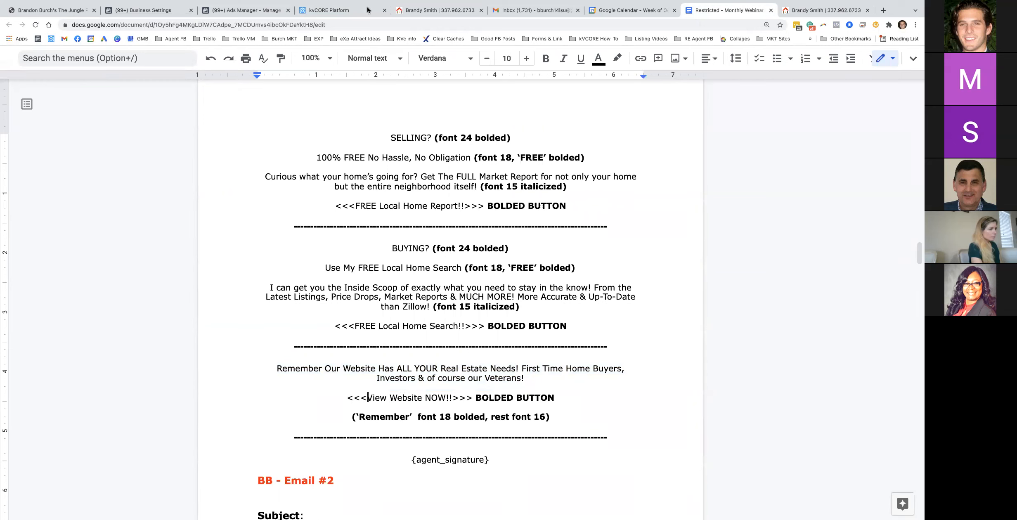
pyautogui.click(346, 11)
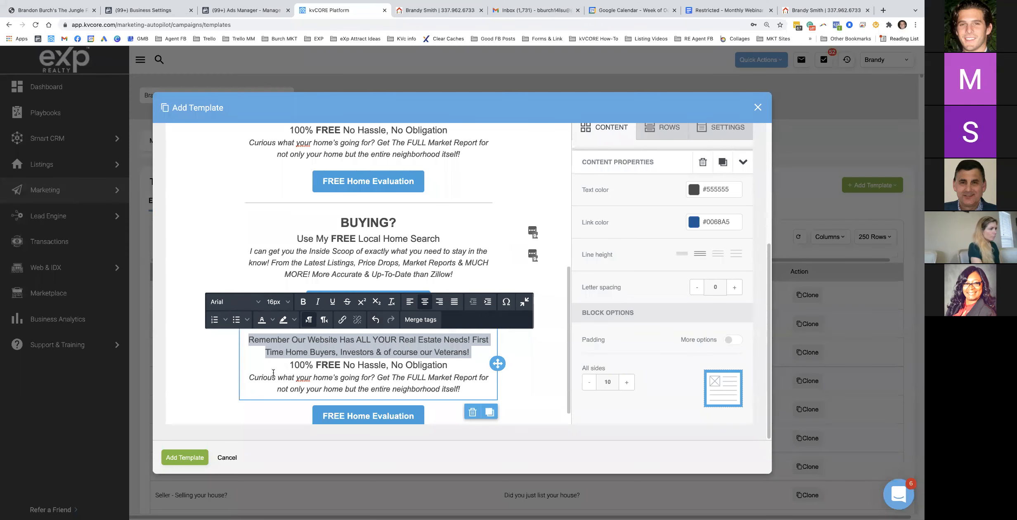
pyautogui.click(257, 341)
# Make the word 'Remember' bold at 18px
pyautogui.moveTo(251, 341); pyautogui.dragTo(290, 339)
pyautogui.click(278, 302)
pyautogui.click(284, 281)
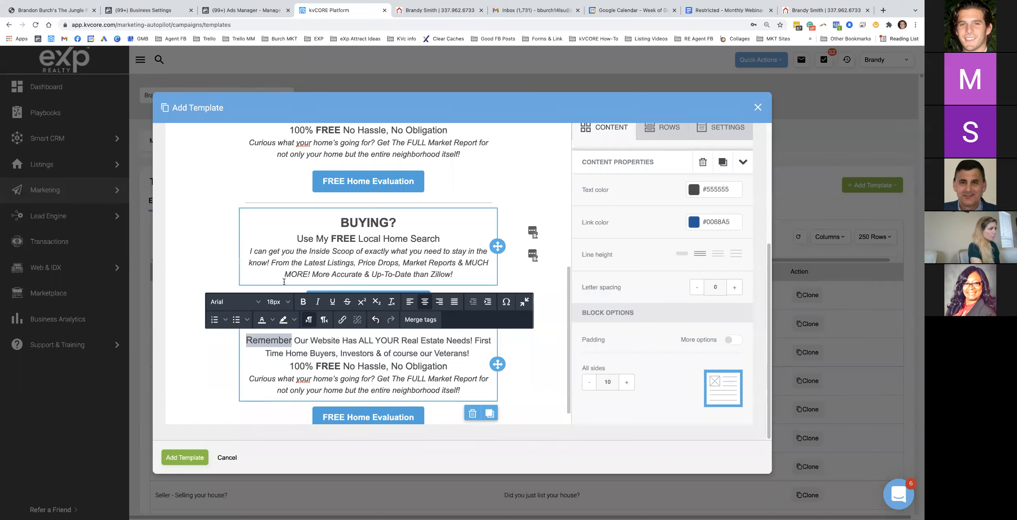
pyautogui.click(303, 302)
# Delete the leftover SELLING offer lines from the website-reminder block
pyautogui.moveTo(287, 366); pyautogui.dragTo(462, 390)
pyautogui.press('BackSpace')
pyautogui.press('BackSpace')
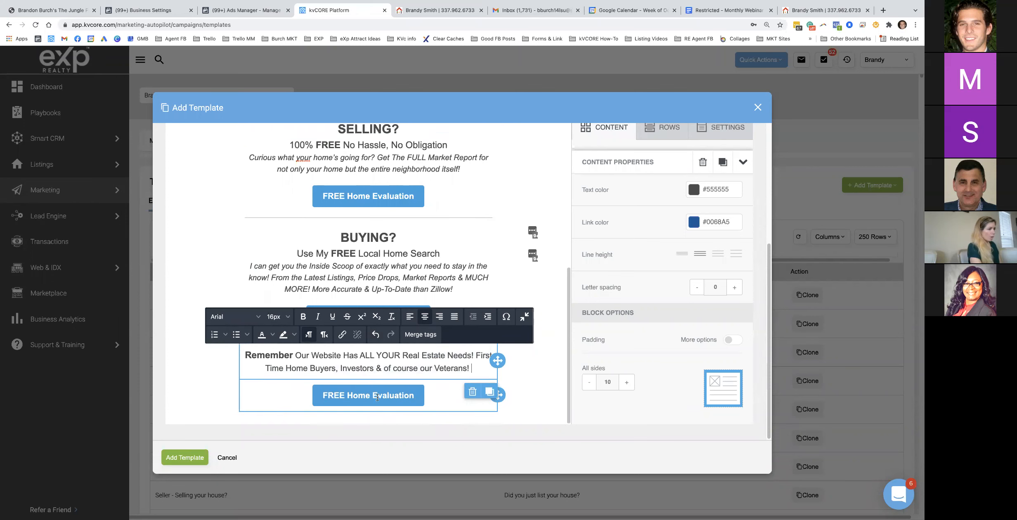
pyautogui.click(381, 397)
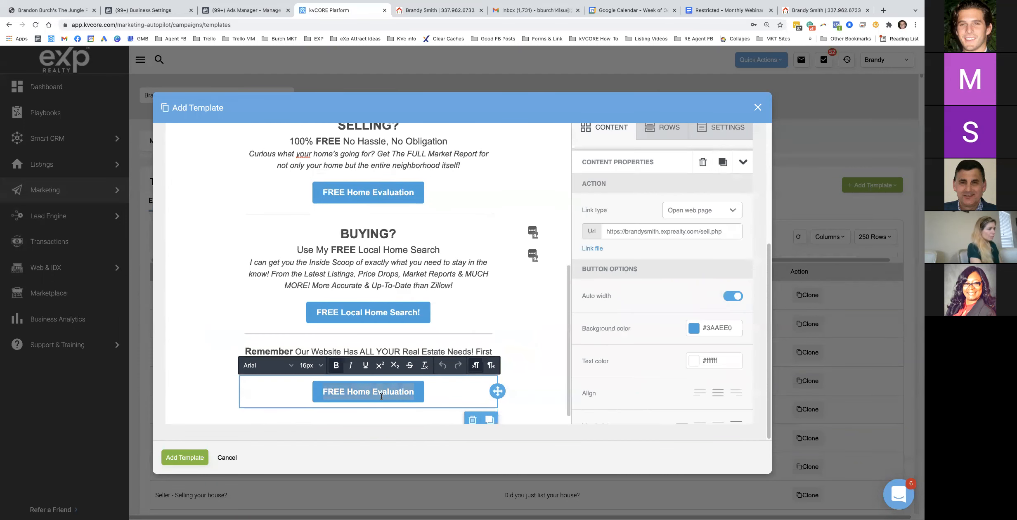
# Relabel the reminder button 'View Website Now!' and open the agent website's home page
pyautogui.write('View Website Now!')
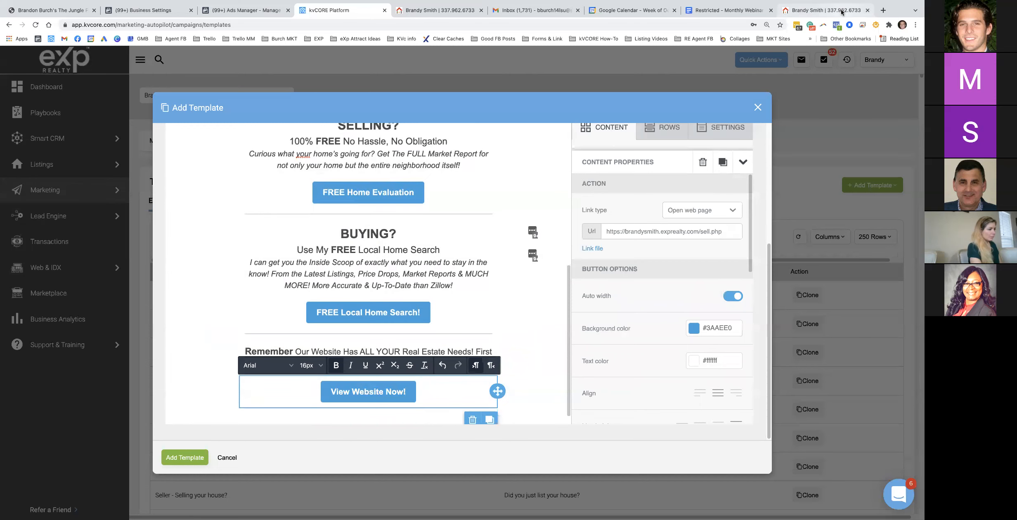
pyautogui.click(841, 13)
pyautogui.click(193, 73)
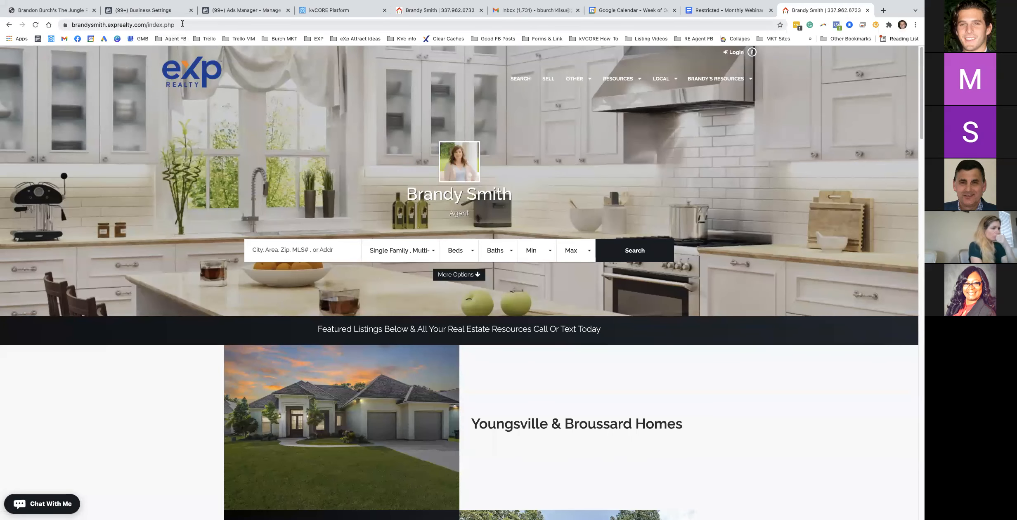
pyautogui.click(347, 12)
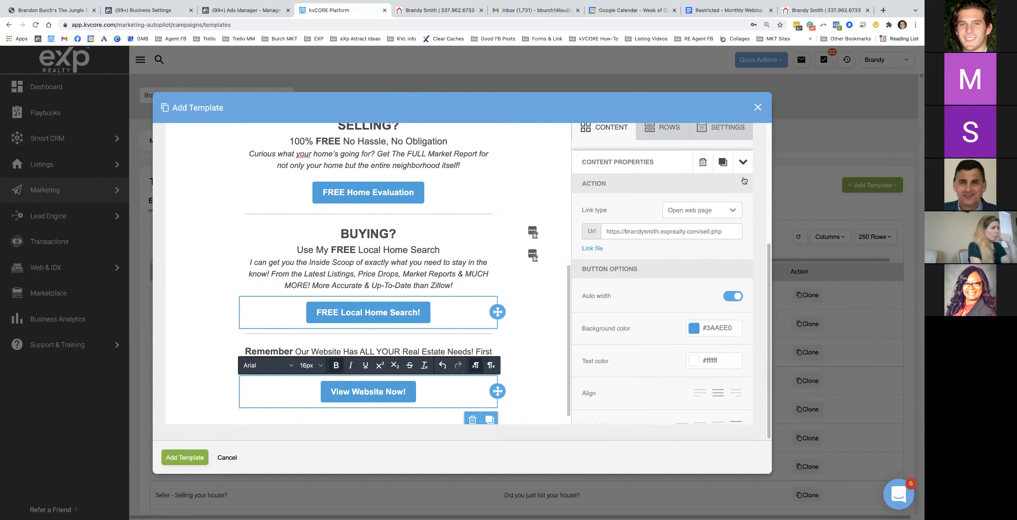
# Copy the website's index.php home page address and paste it as the button's link
pyautogui.click(815, 11)
pyautogui.moveTo(618, 80)
pyautogui.click(586, 115)
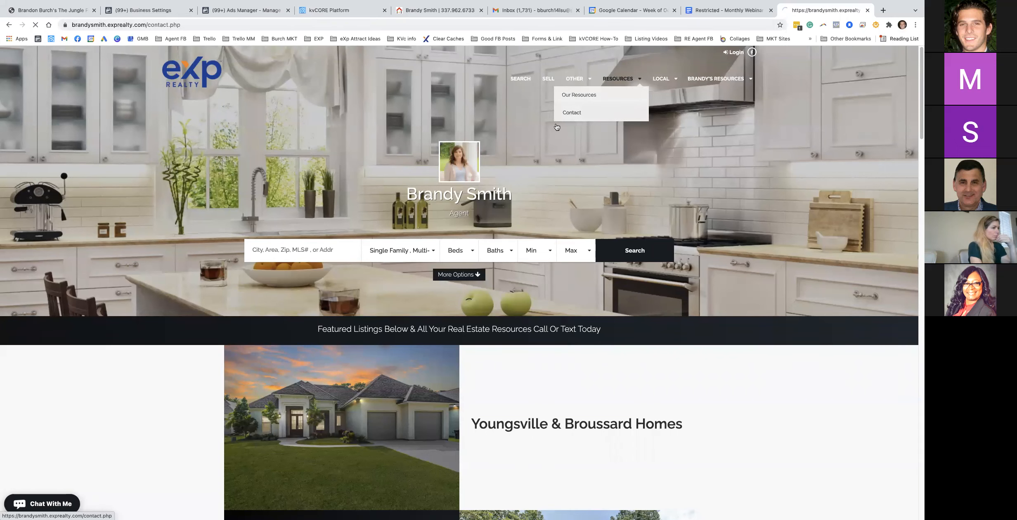
pyautogui.click(209, 28)
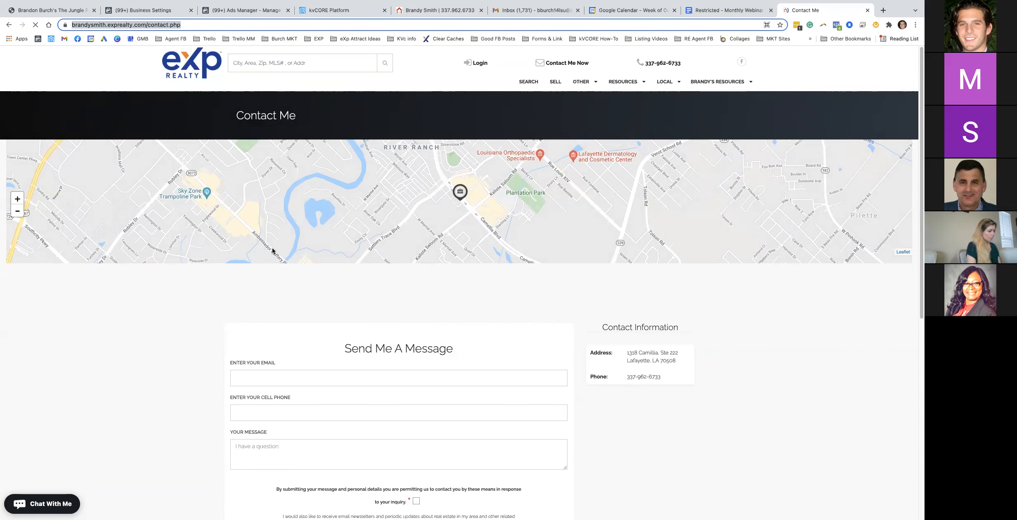
pyautogui.click(191, 63)
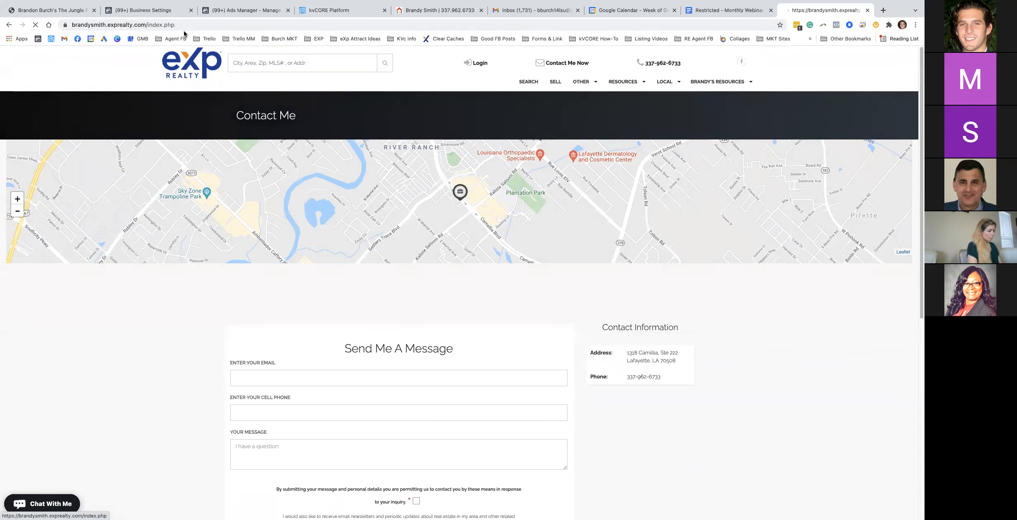
pyautogui.click(293, 25)
pyautogui.press('super+c')
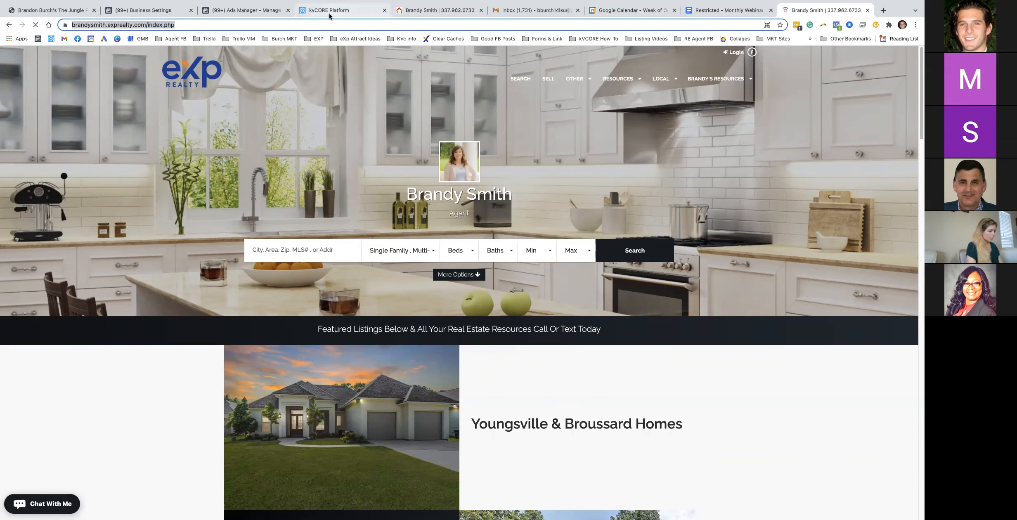
pyautogui.click(329, 13)
pyautogui.click(652, 230)
pyautogui.press('super+a')
pyautogui.press('super+v')
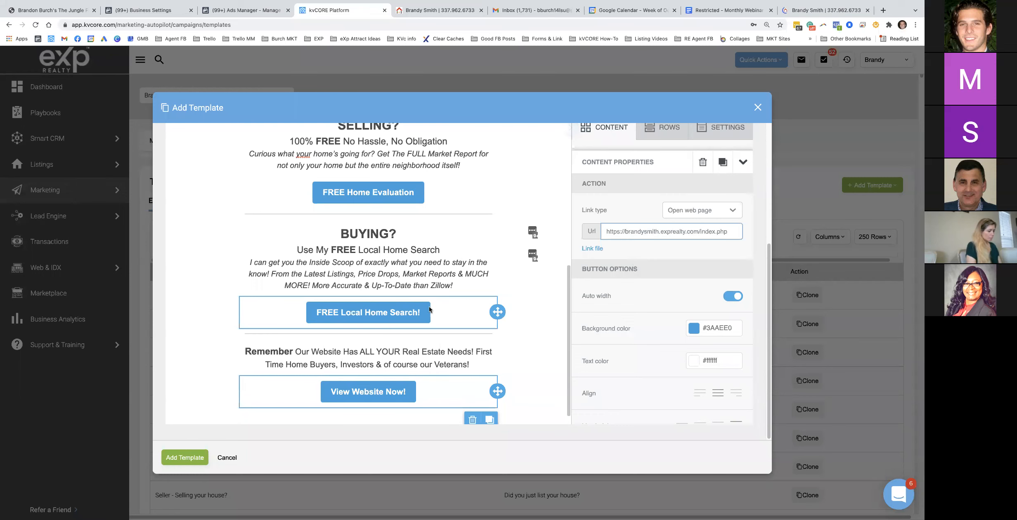
pyautogui.scroll(-1, 429, 309)
# Find the divider after the View Website NOW button in the Google Doc outline
pyautogui.click(711, 32)
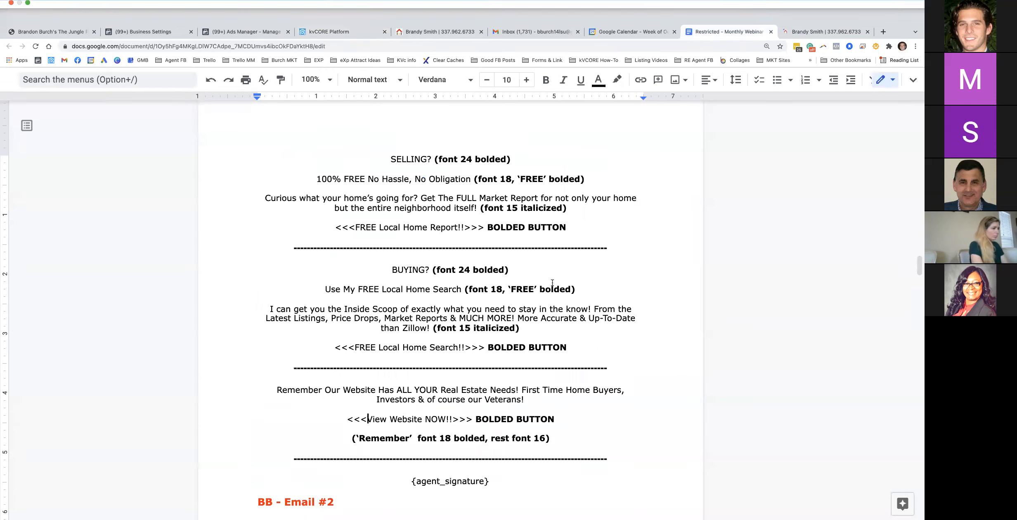
pyautogui.scroll(-2, 476, 457)
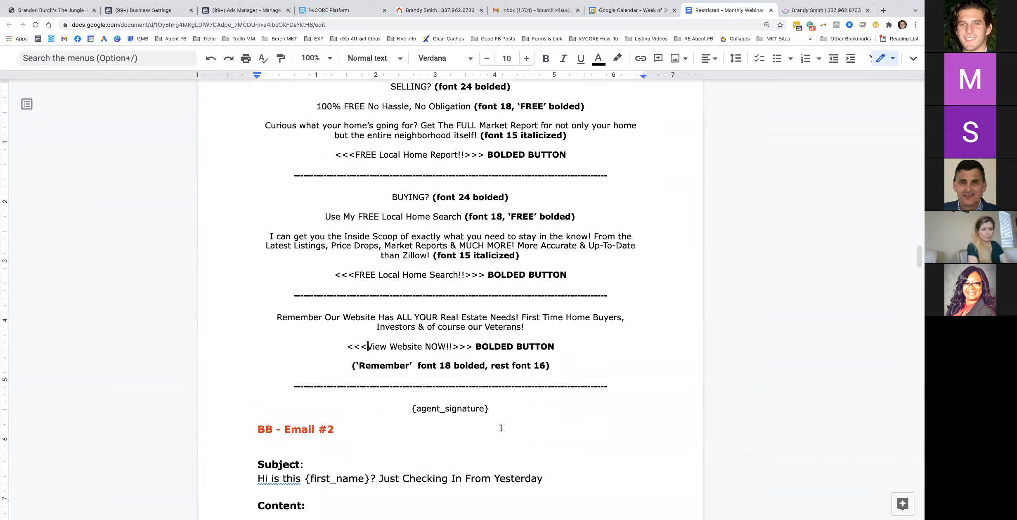
pyautogui.moveTo(465, 391); pyautogui.dragTo(469, 392)
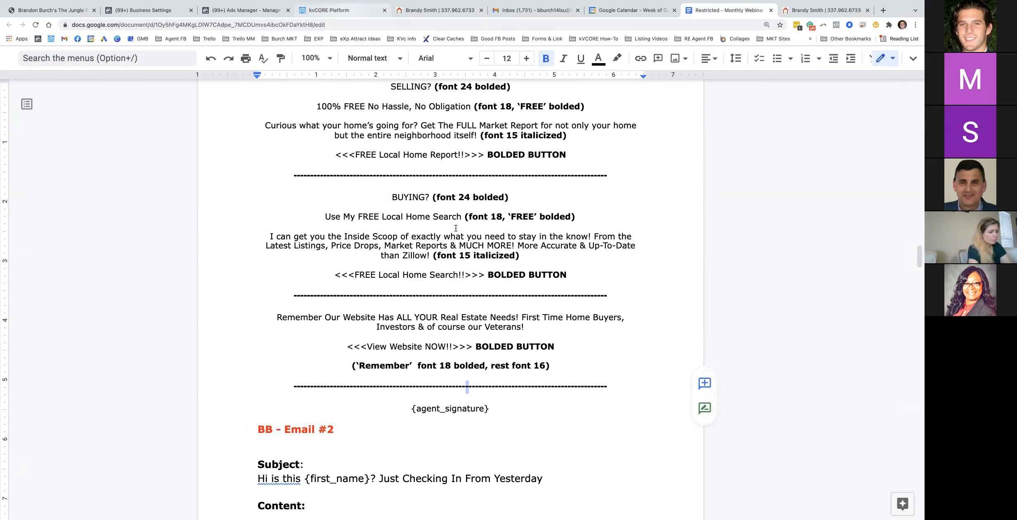
pyautogui.click(357, 16)
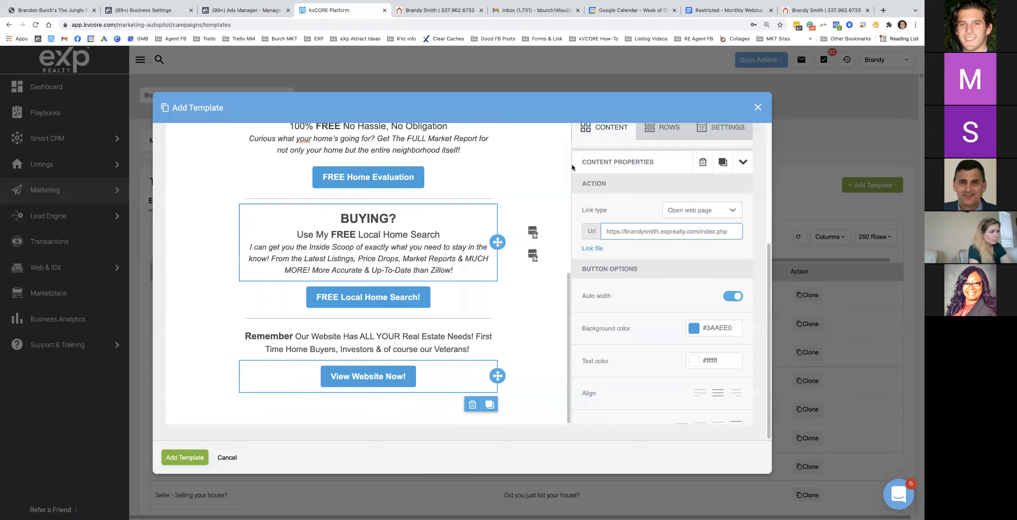
# Duplicate a divider below View Website Now! and drop a new TEXT block at the email's bottom
pyautogui.click(448, 321)
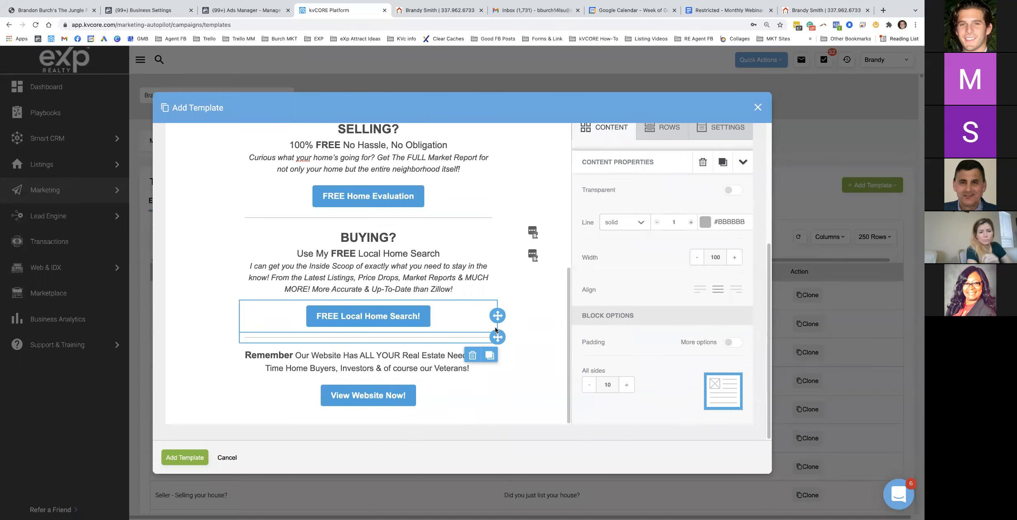
pyautogui.click(491, 359)
pyautogui.moveTo(498, 337); pyautogui.dragTo(395, 408)
pyautogui.scroll(-1, 401, 361)
pyautogui.scroll(5, 618, 196)
pyautogui.scroll(-5, 612, 281)
pyautogui.click(609, 141)
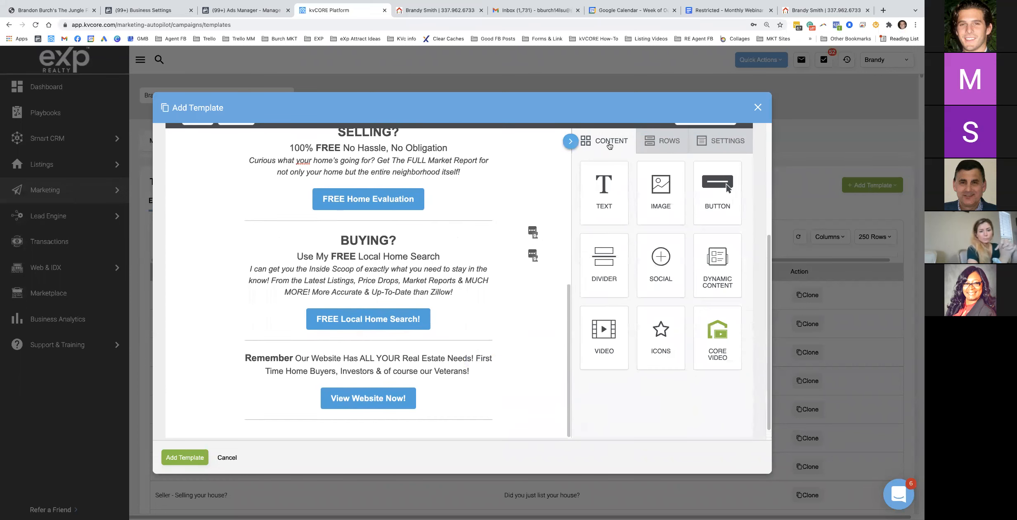
pyautogui.moveTo(604, 190); pyautogui.dragTo(243, 402)
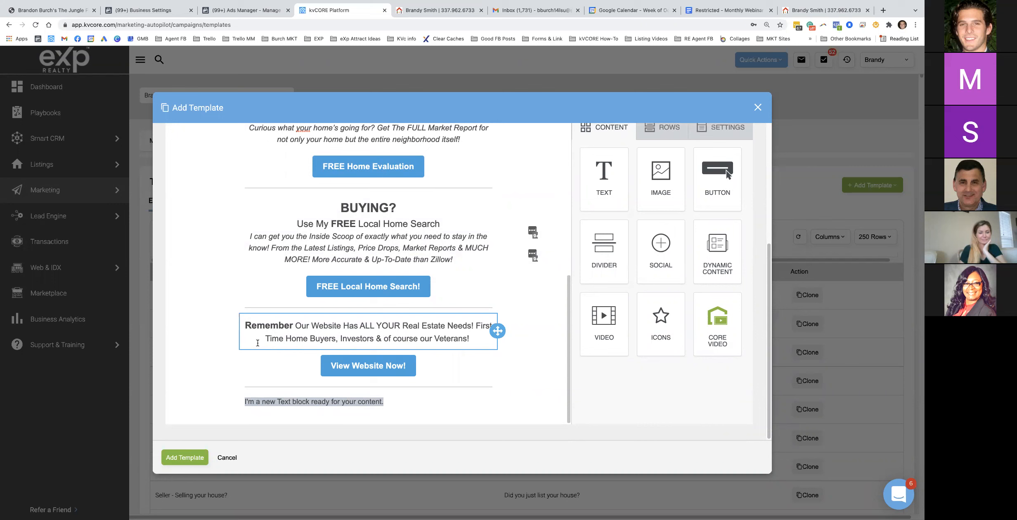
# Replace the bottom text block's placeholder with the Agent Signature merge tag {agent_signature}
pyautogui.click(308, 404)
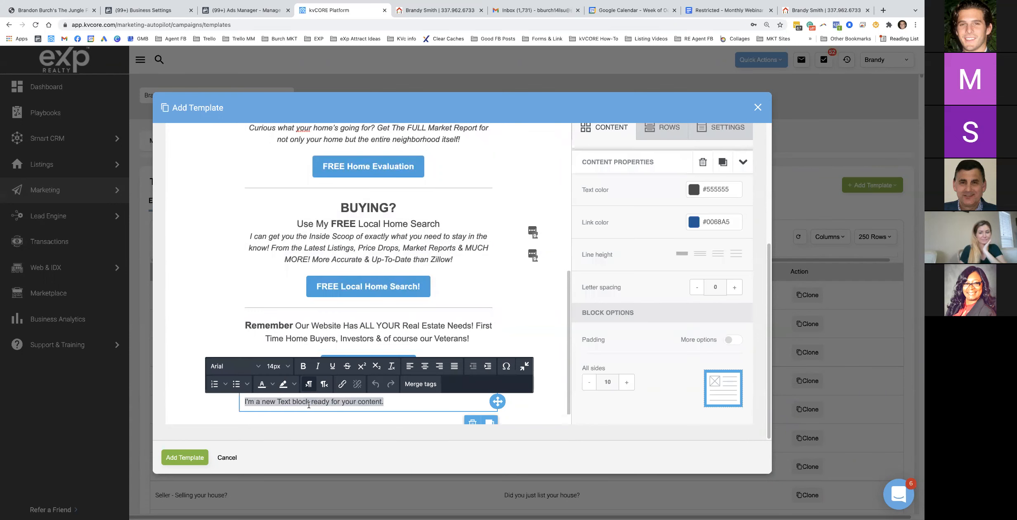
pyautogui.click(425, 385)
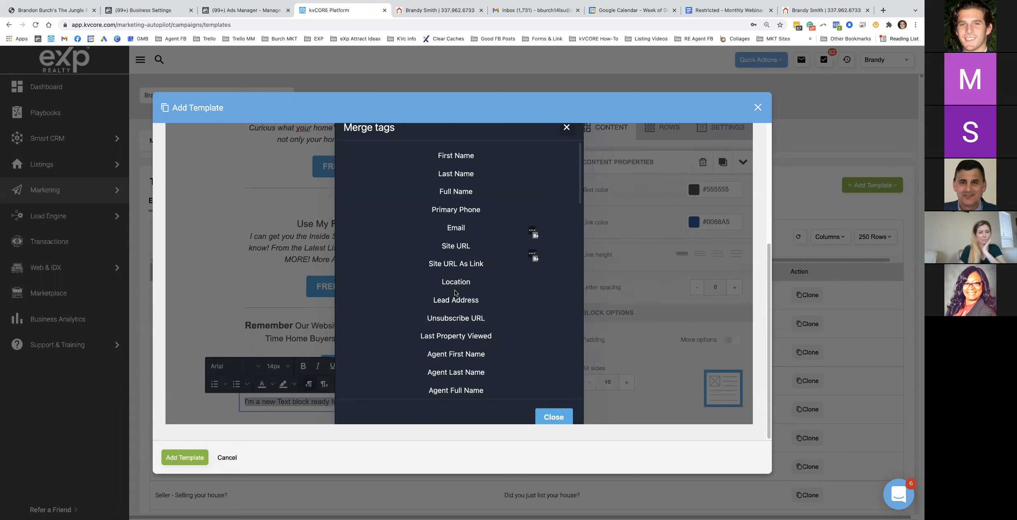
pyautogui.scroll(-1, 455, 292)
pyautogui.scroll(-1, 455, 292)
pyautogui.click(455, 361)
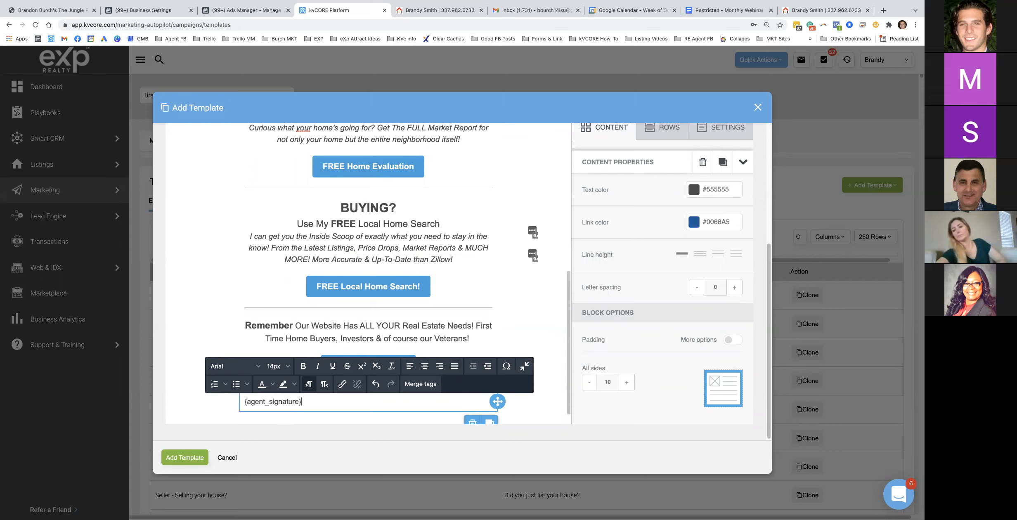
pyautogui.scroll(5, 359, 305)
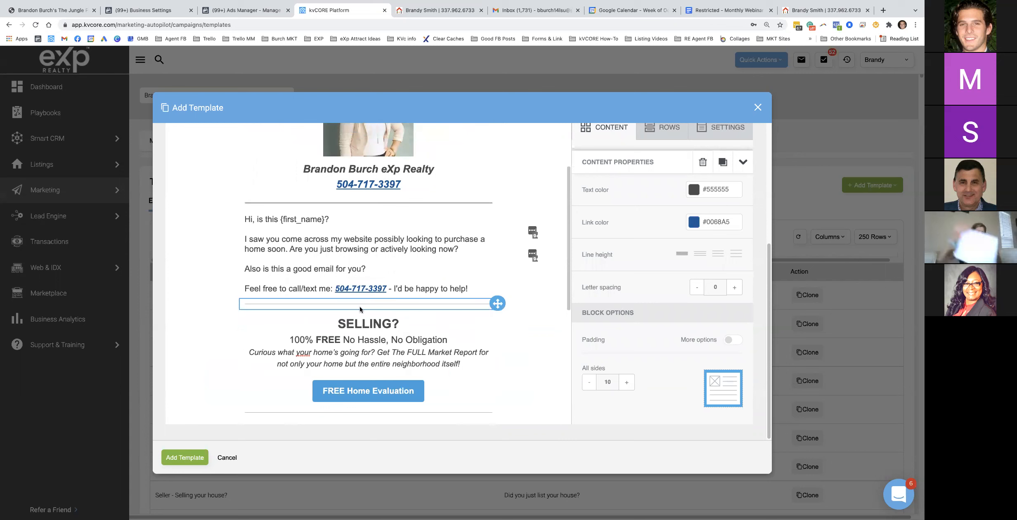
pyautogui.scroll(3, 367, 289)
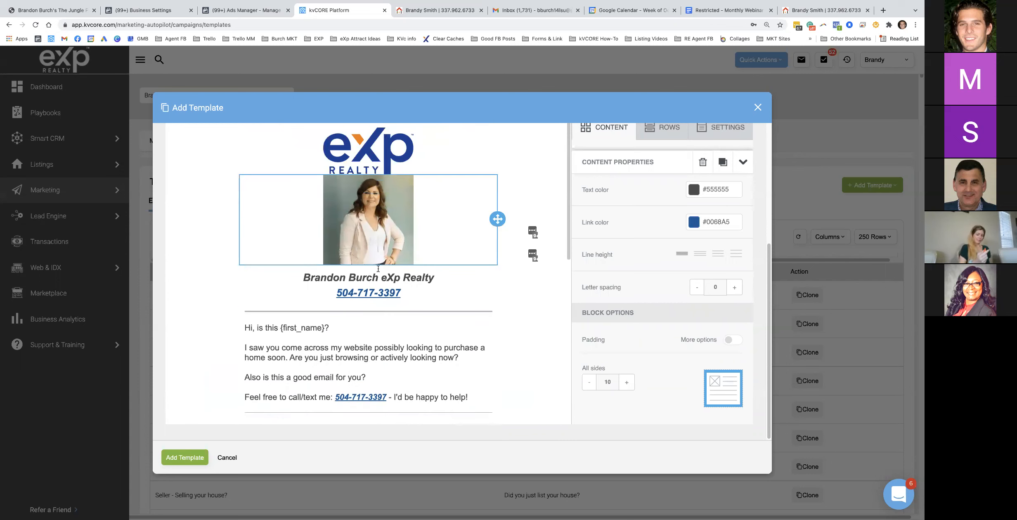
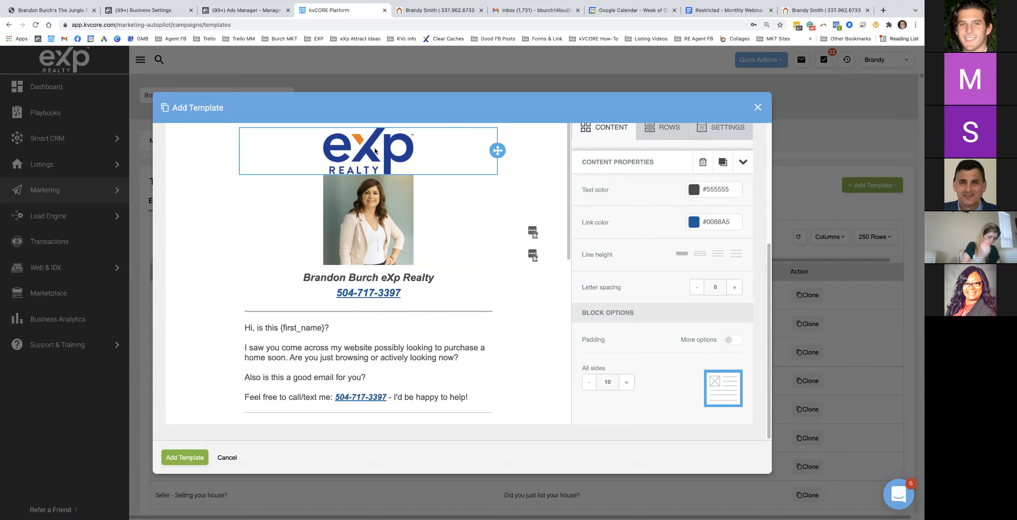
# Turn the dividers under the phone number and below the greeting orange (#FFBE00)
pyautogui.tripleClick(715, 223)
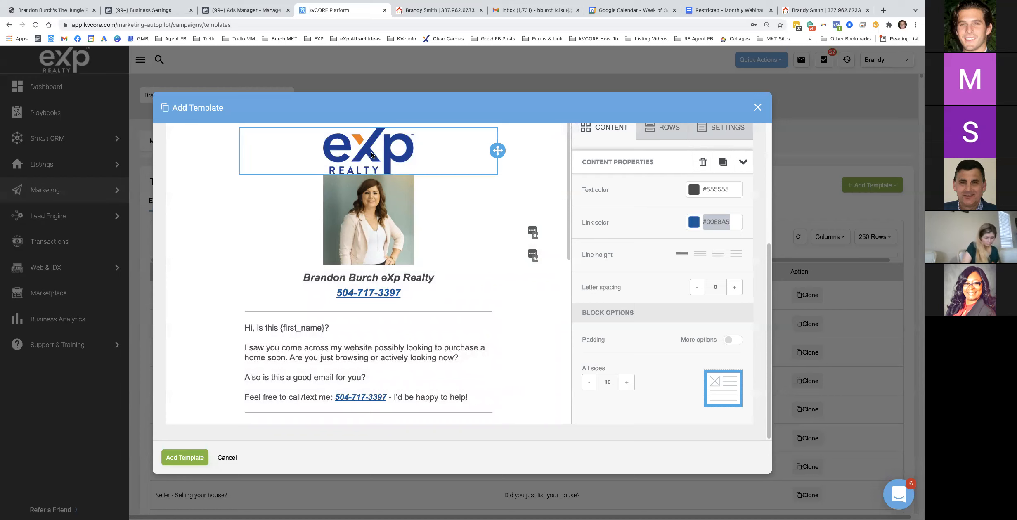
pyautogui.click(370, 154)
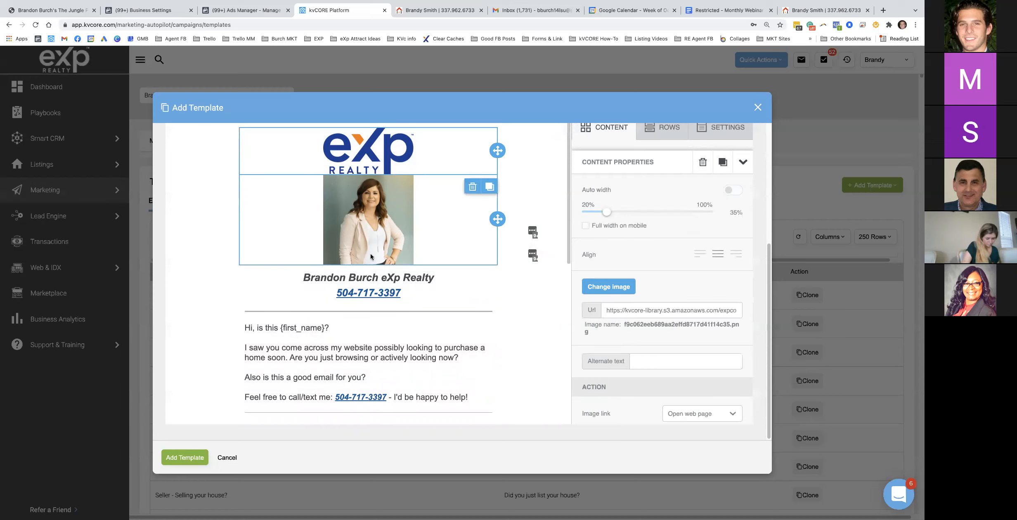
pyautogui.click(328, 280)
pyautogui.click(323, 315)
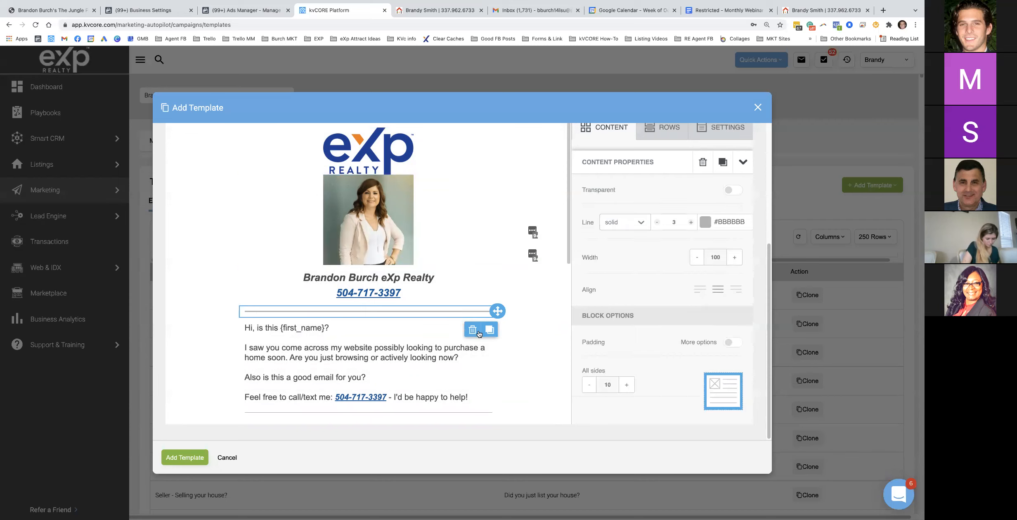
pyautogui.click(705, 226)
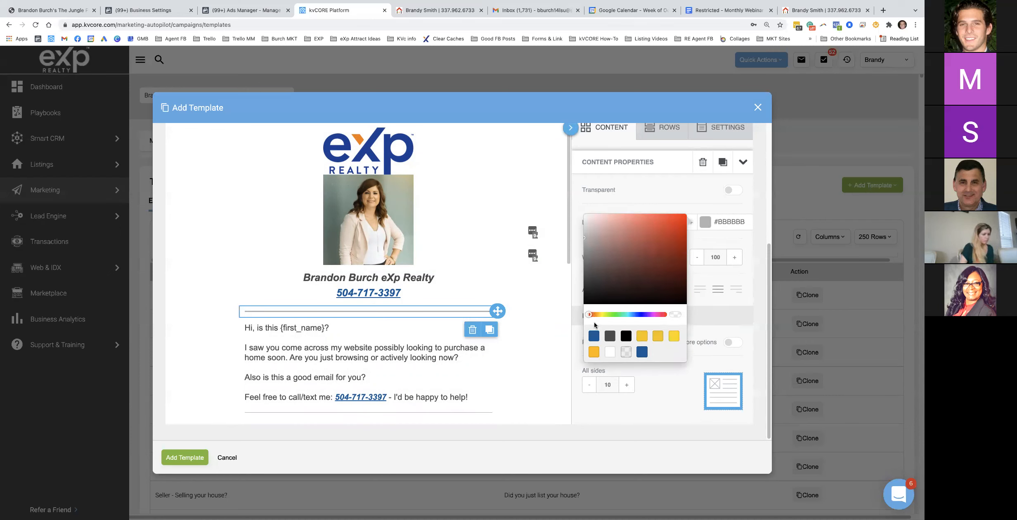
pyautogui.click(594, 352)
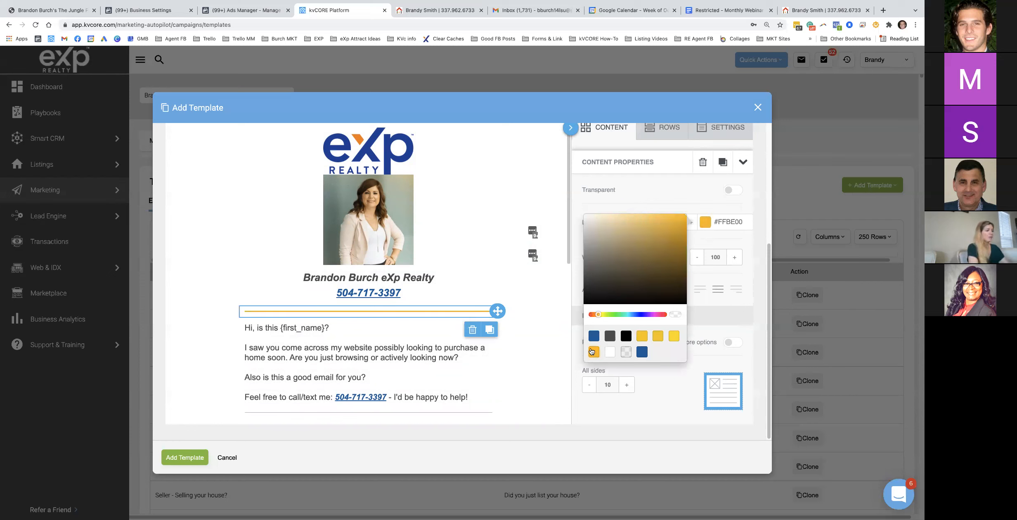
pyautogui.scroll(-4, 424, 326)
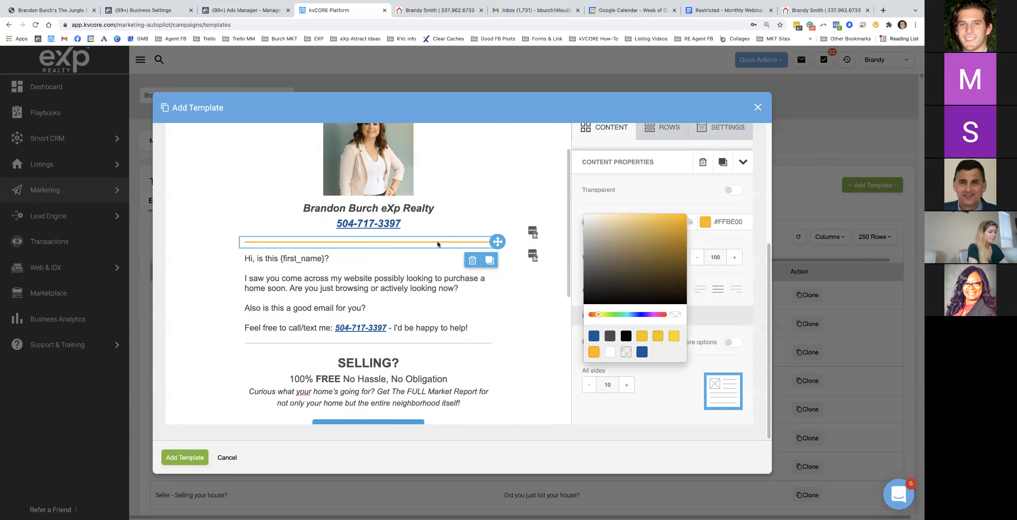
pyautogui.click(462, 341)
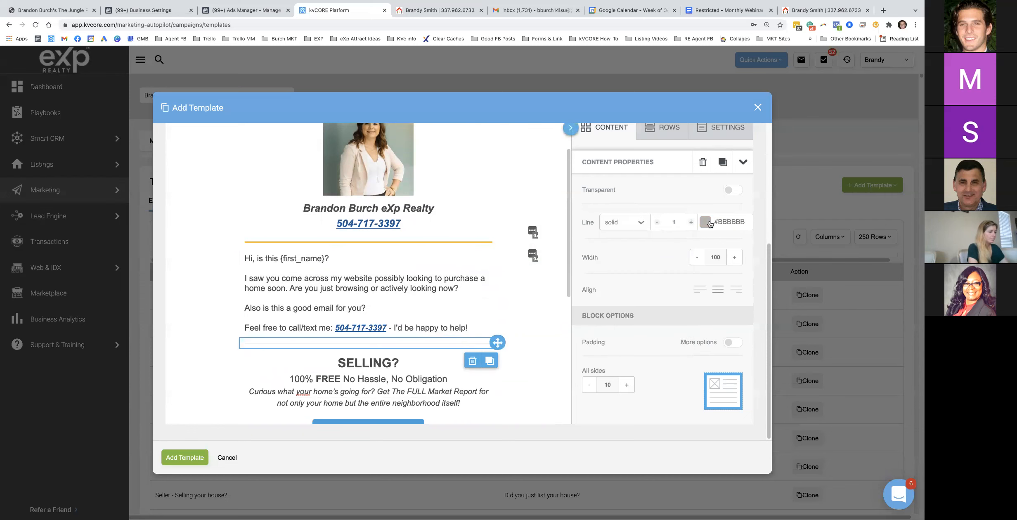
pyautogui.click(705, 222)
pyautogui.click(594, 352)
# Recolour the dividers between SELLING and BUYING, below BUYING, and above the signature to #FFBE00
pyautogui.scroll(-6, 469, 324)
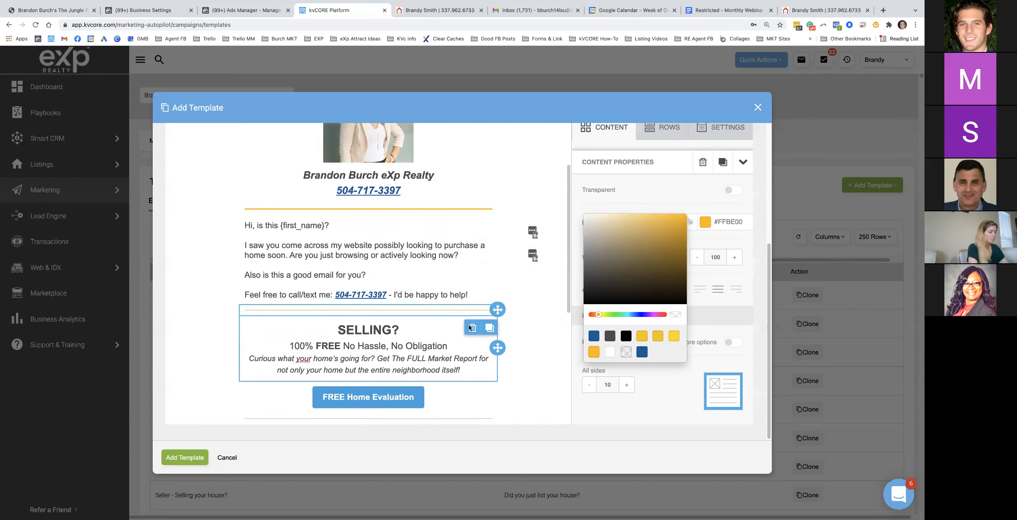
pyautogui.click(468, 333)
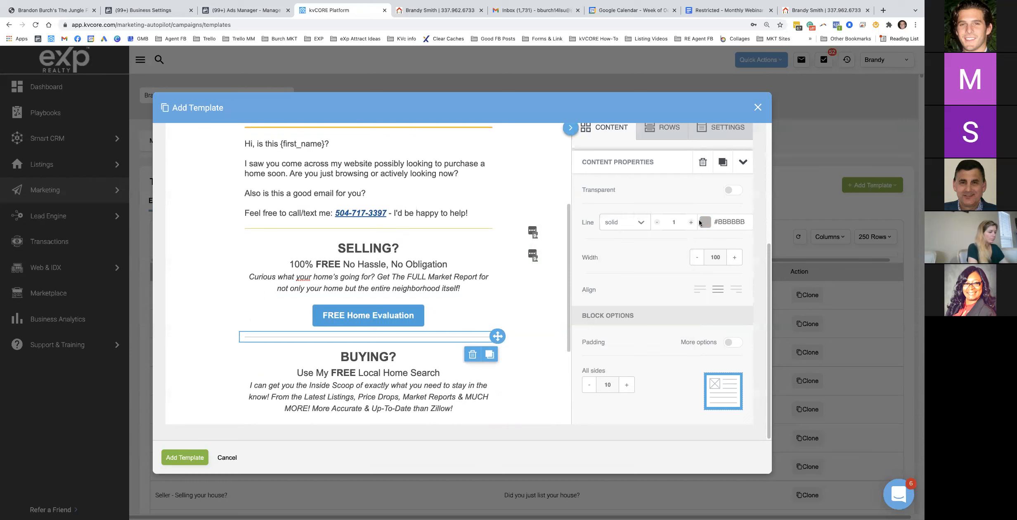
pyautogui.click(701, 221)
pyautogui.click(593, 351)
pyautogui.scroll(-4, 473, 373)
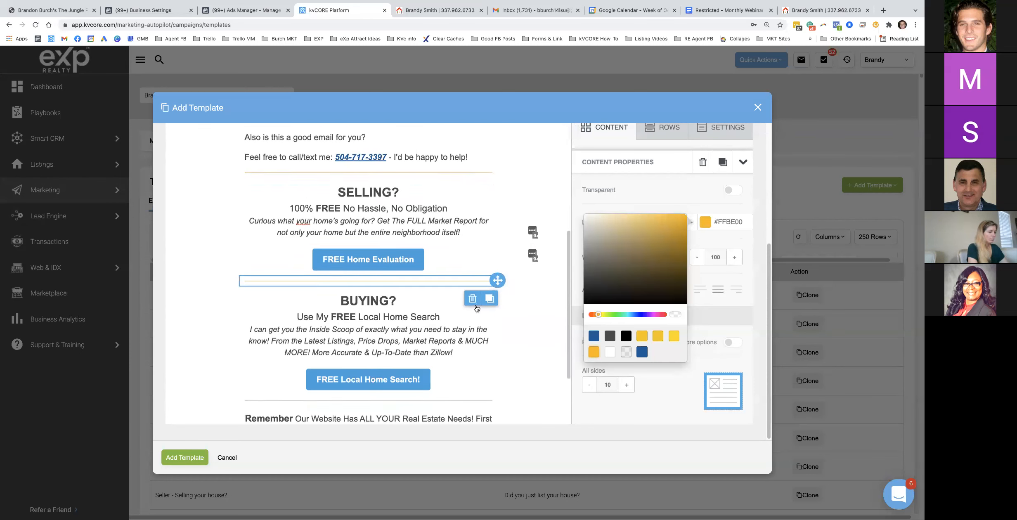
pyautogui.click(473, 383)
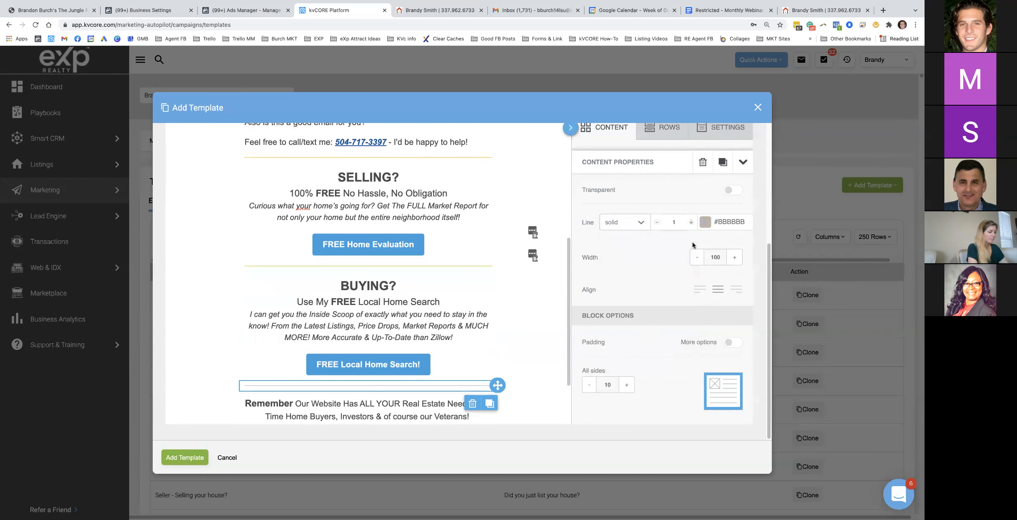
pyautogui.click(706, 223)
pyautogui.click(593, 352)
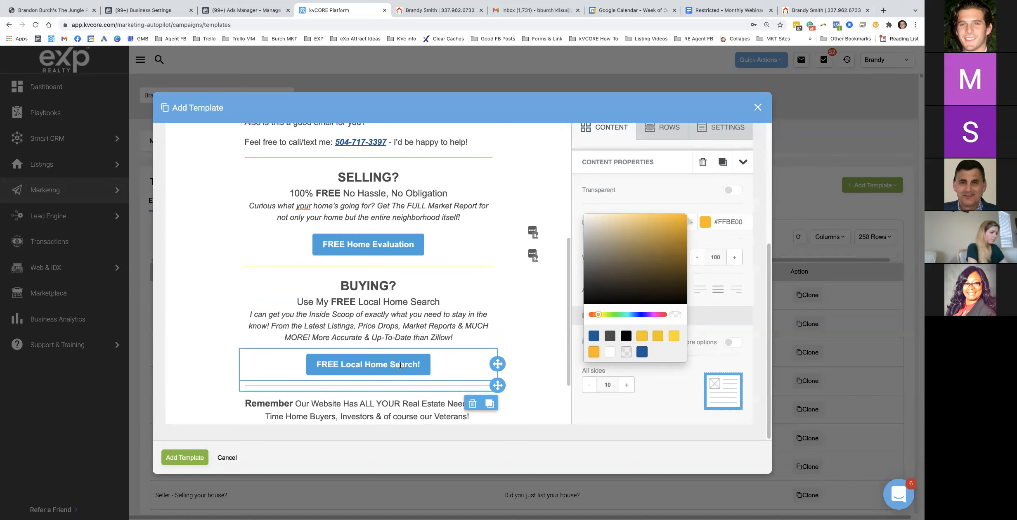
pyautogui.scroll(-2, 442, 340)
pyautogui.click(458, 395)
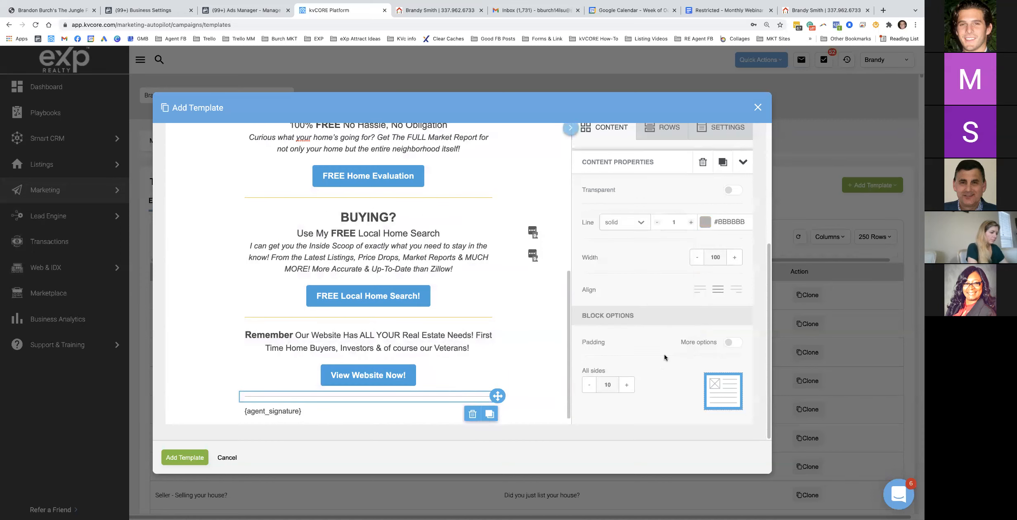
pyautogui.click(705, 222)
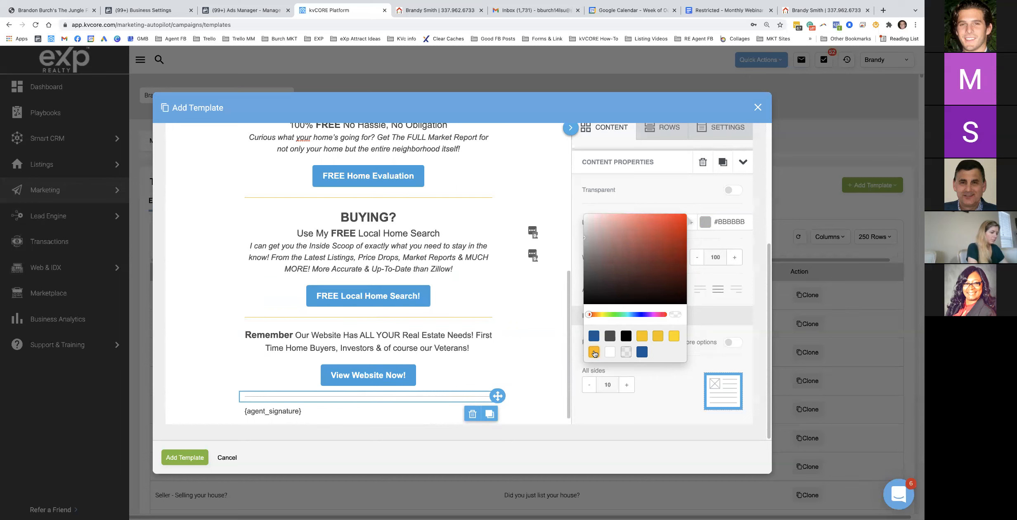
pyautogui.click(593, 352)
pyautogui.scroll(6, 399, 332)
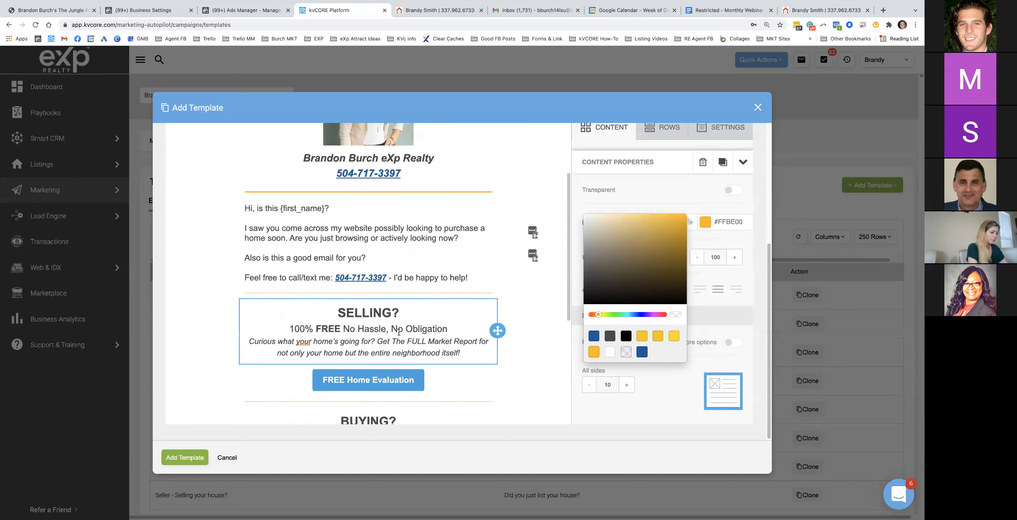
# Give the FREE Home Evaluation, FREE Local Home Search and View Website Now buttons an orange background
pyautogui.click(413, 373)
pyautogui.click(697, 329)
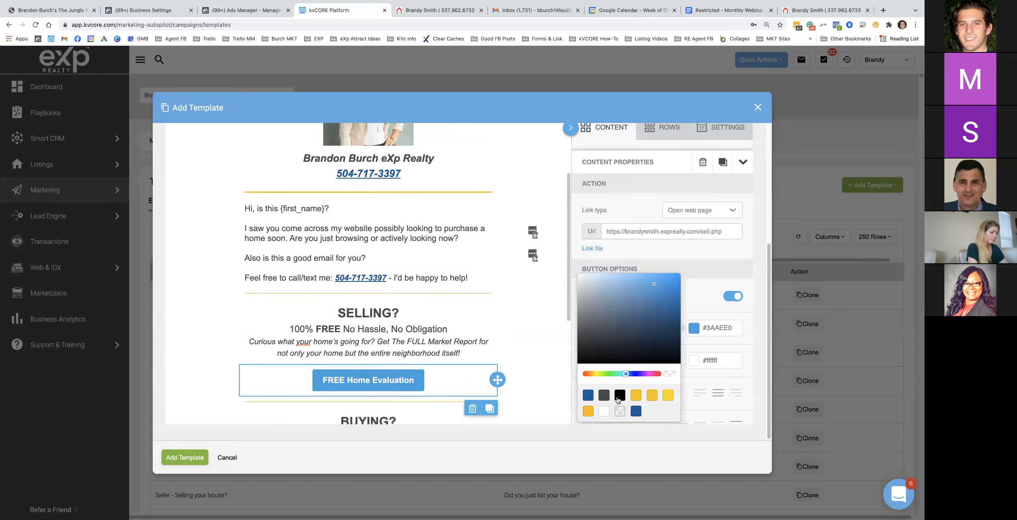
pyautogui.click(588, 411)
pyautogui.scroll(-4, 429, 352)
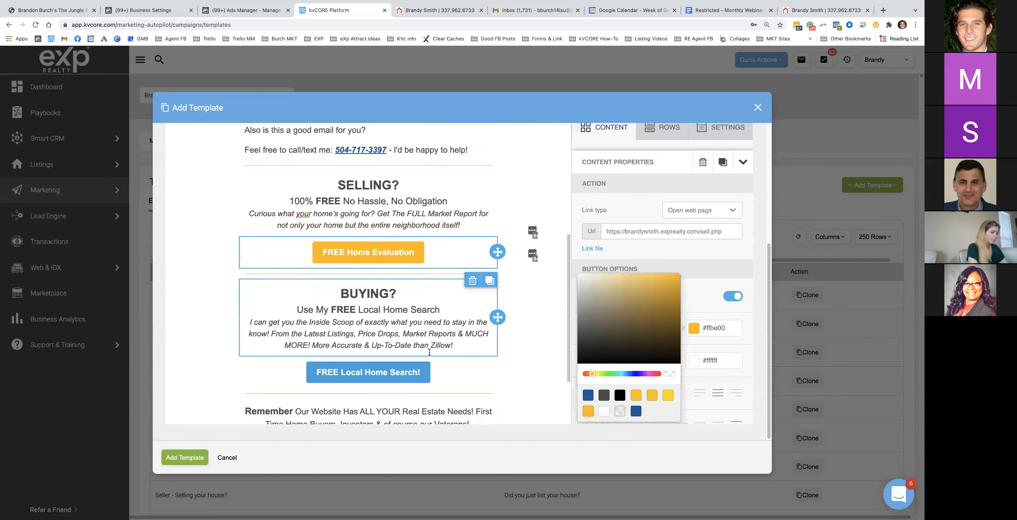
pyautogui.click(419, 372)
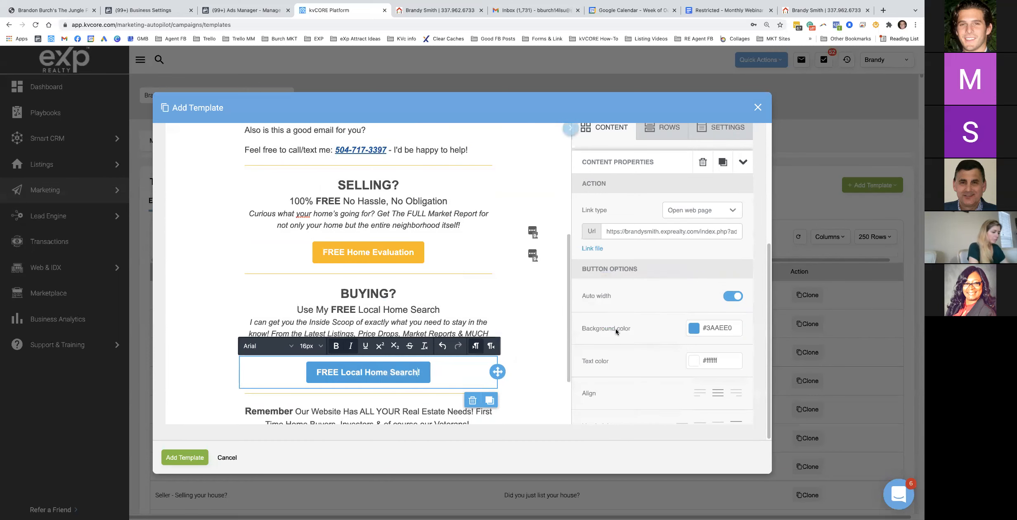
pyautogui.click(693, 331)
pyautogui.click(588, 411)
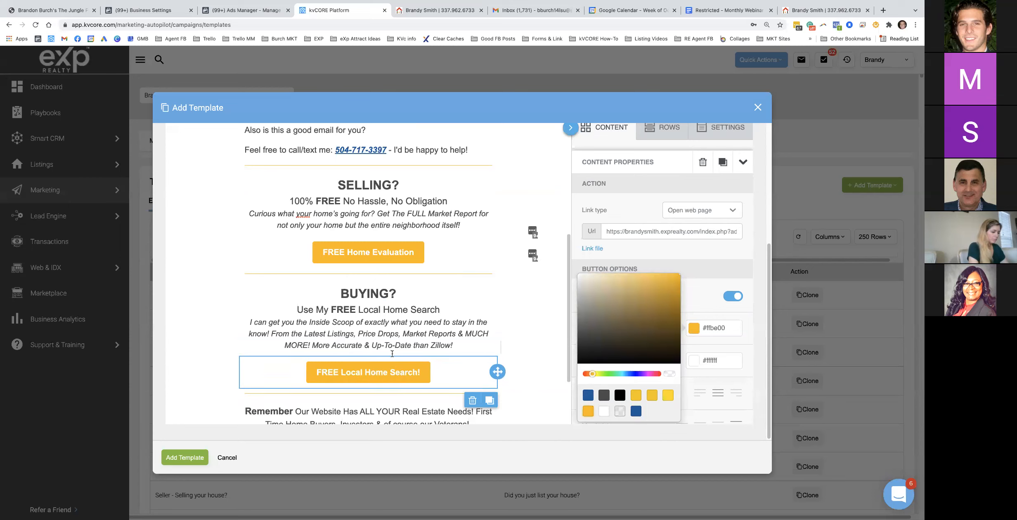
pyautogui.scroll(-2, 427, 371)
pyautogui.click(427, 383)
pyautogui.click(689, 333)
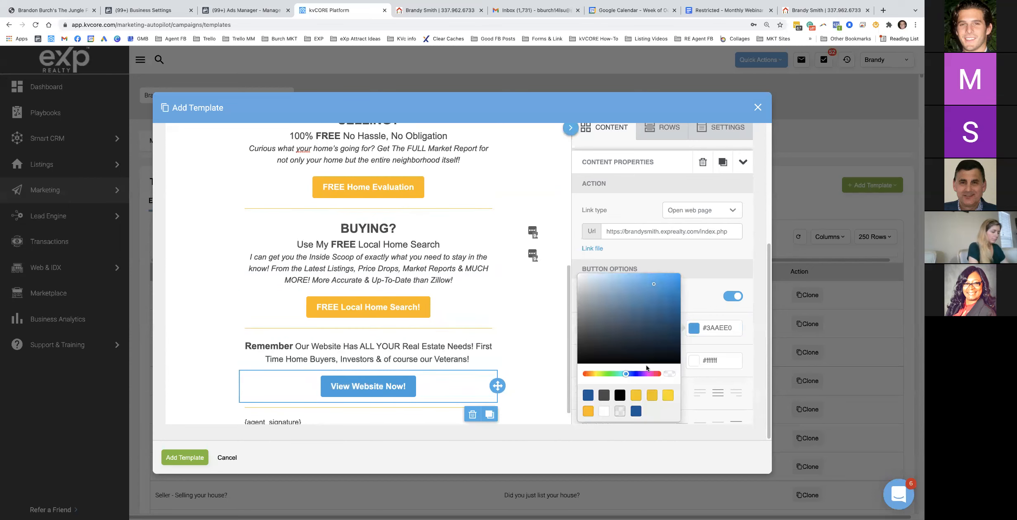
pyautogui.click(588, 411)
# Scroll back to the top of the template and return to the Google Docs email notes
pyautogui.scroll(-1, 415, 380)
pyautogui.scroll(6, 416, 380)
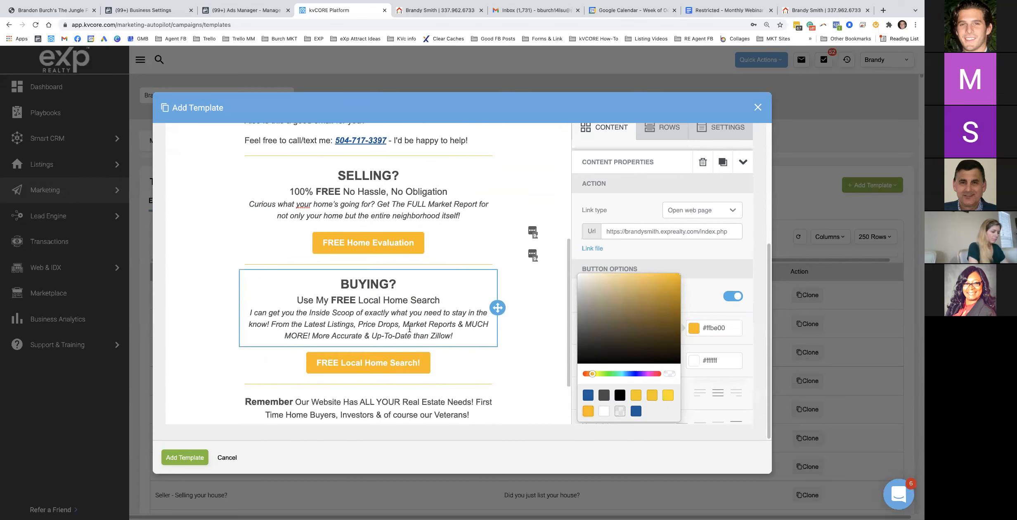
pyautogui.scroll(2, 409, 319)
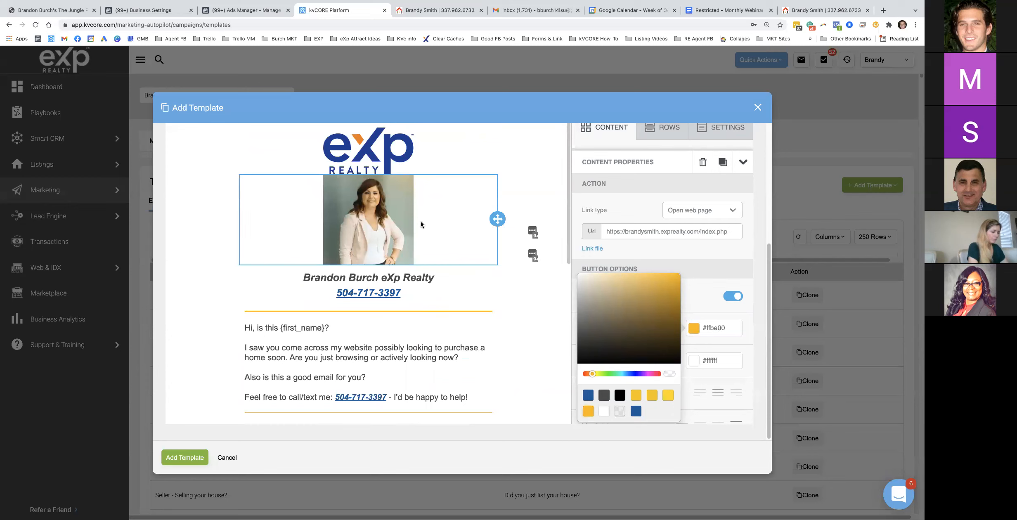
pyautogui.scroll(5, 396, 244)
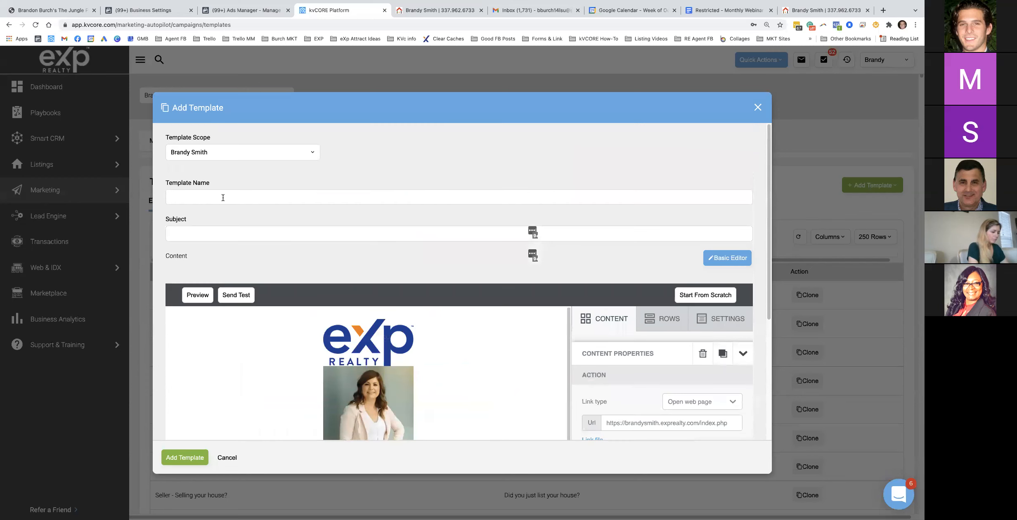
pyautogui.click(721, 12)
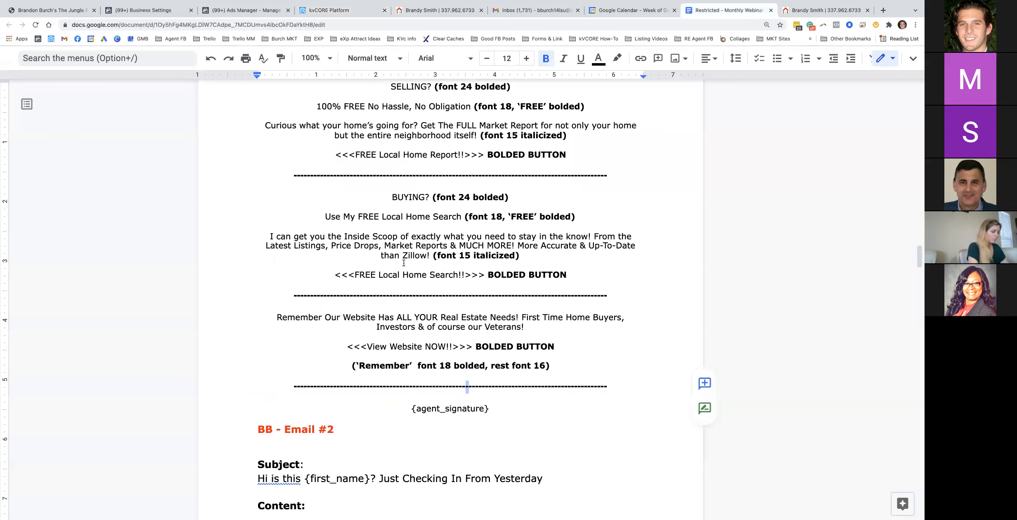
# Copy the 'BB - Email #1' heading from the Doc into the kvCORE Template Name field
pyautogui.scroll(10, 404, 263)
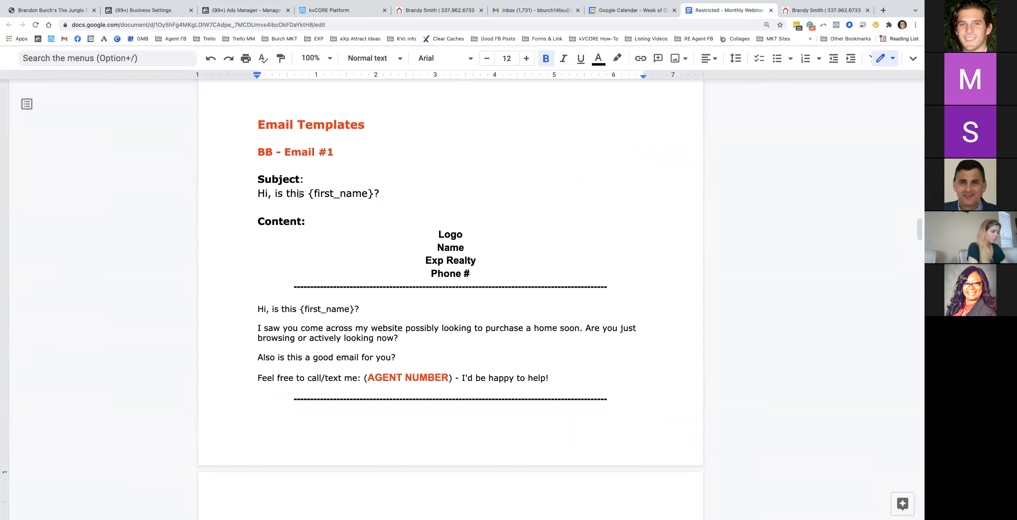
pyautogui.tripleClick(293, 154)
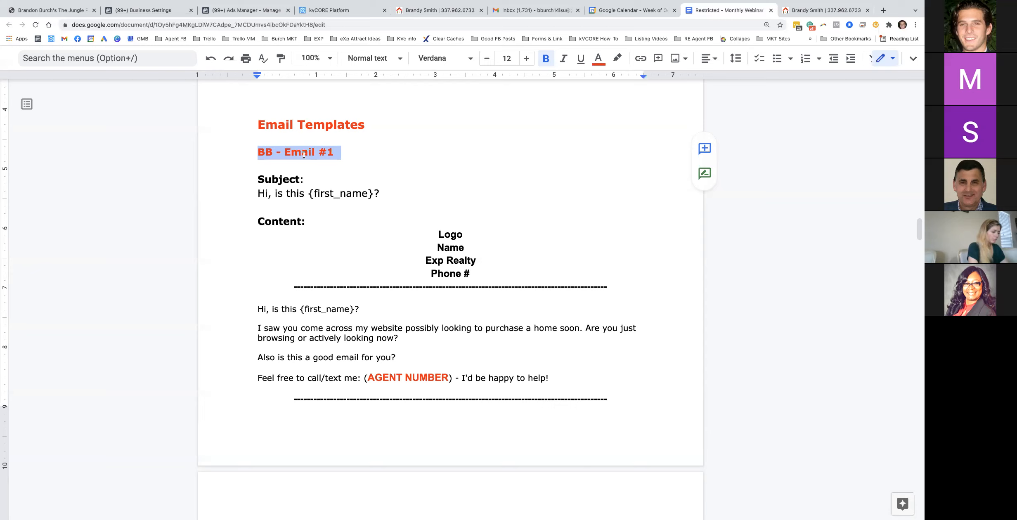
pyautogui.click(256, 152)
pyautogui.tripleClick(279, 150)
pyautogui.press('super+c')
pyautogui.click(354, 12)
pyautogui.click(235, 191)
pyautogui.press('super+v')
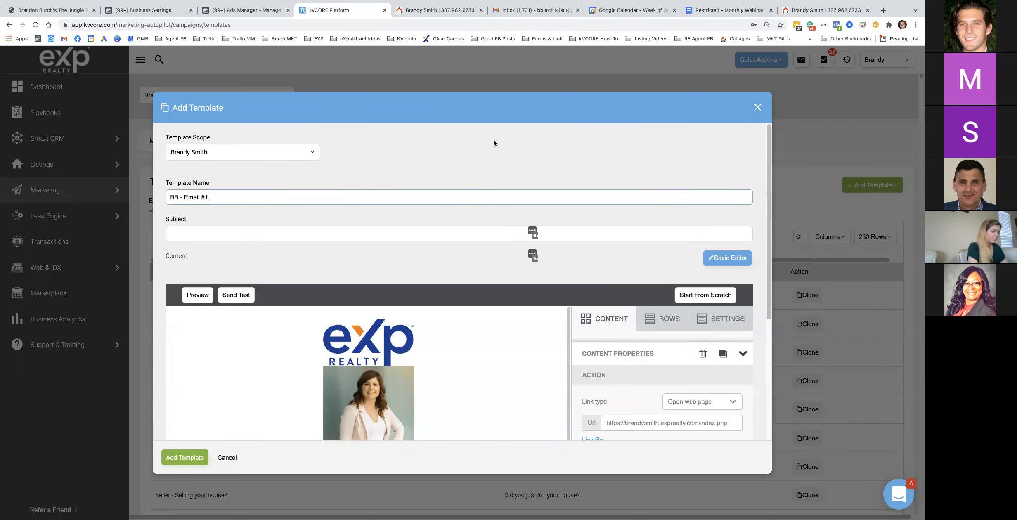
# Set the subject to 'Hi, is this {first_name}?' from the Doc and save the template
pyautogui.click(726, 10)
pyautogui.click(387, 193)
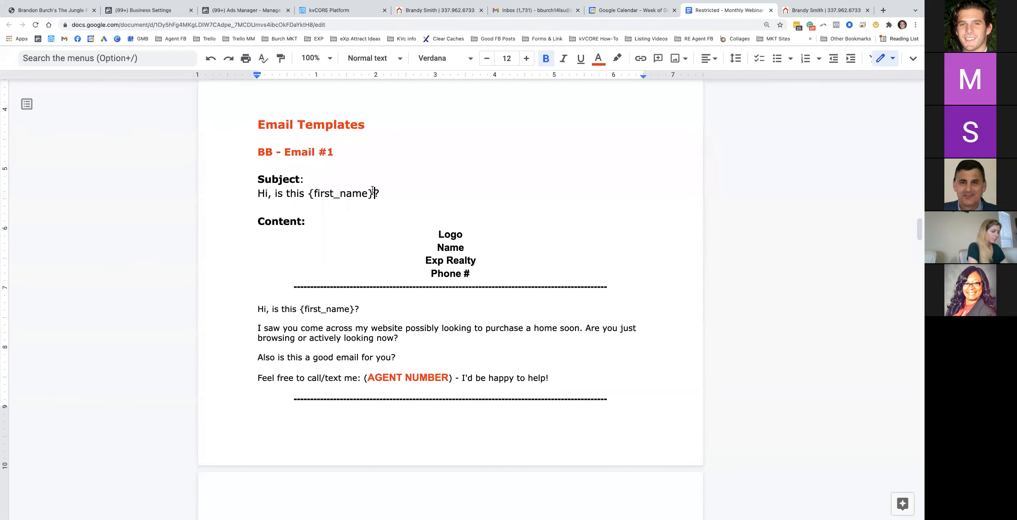
pyautogui.moveTo(383, 193); pyautogui.dragTo(253, 194)
pyautogui.press('super+c')
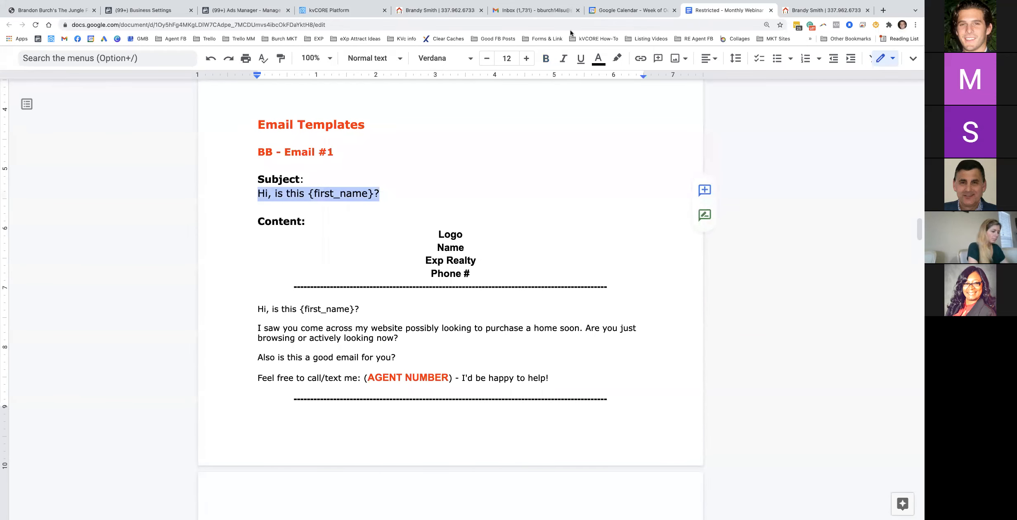
pyautogui.click(336, 11)
pyautogui.click(189, 228)
pyautogui.press('super+v')
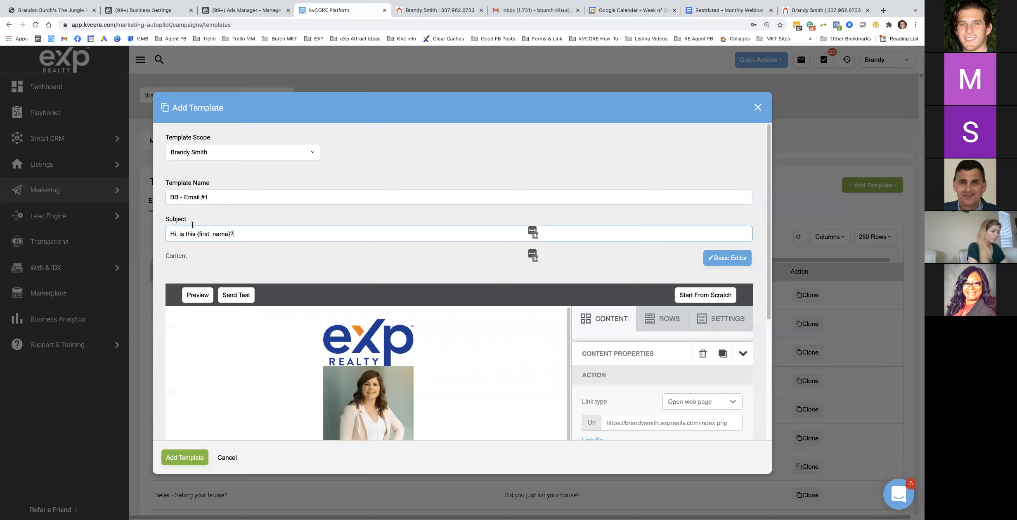
pyautogui.click(187, 460)
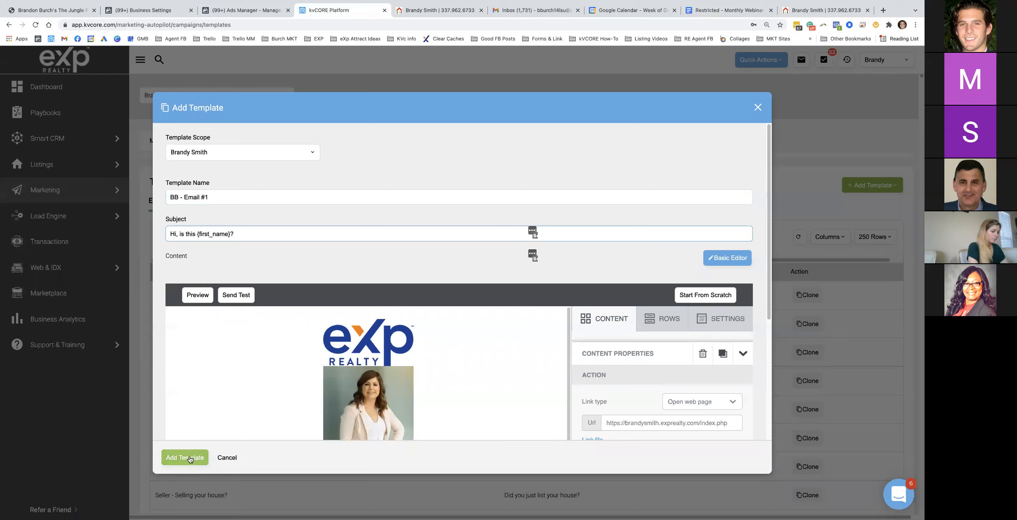
pyautogui.click(190, 458)
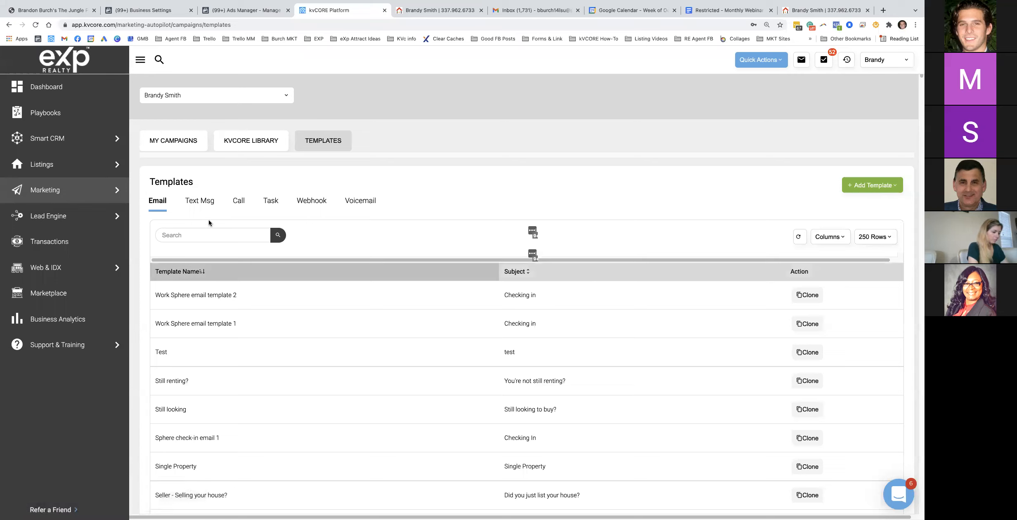
# Search email templates for 'bb' and clone BB - Email #1
pyautogui.click(192, 234)
pyautogui.write('bb')
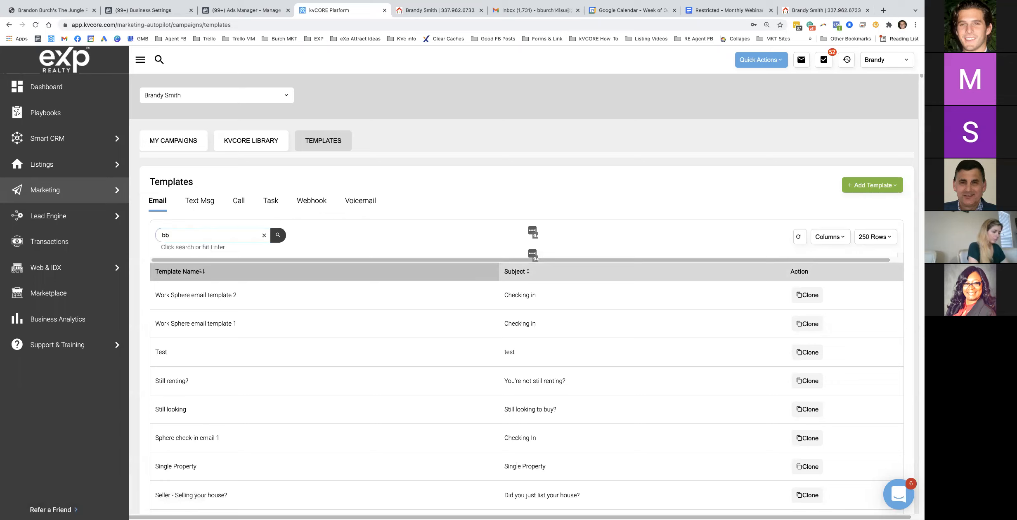
pyautogui.press('Return')
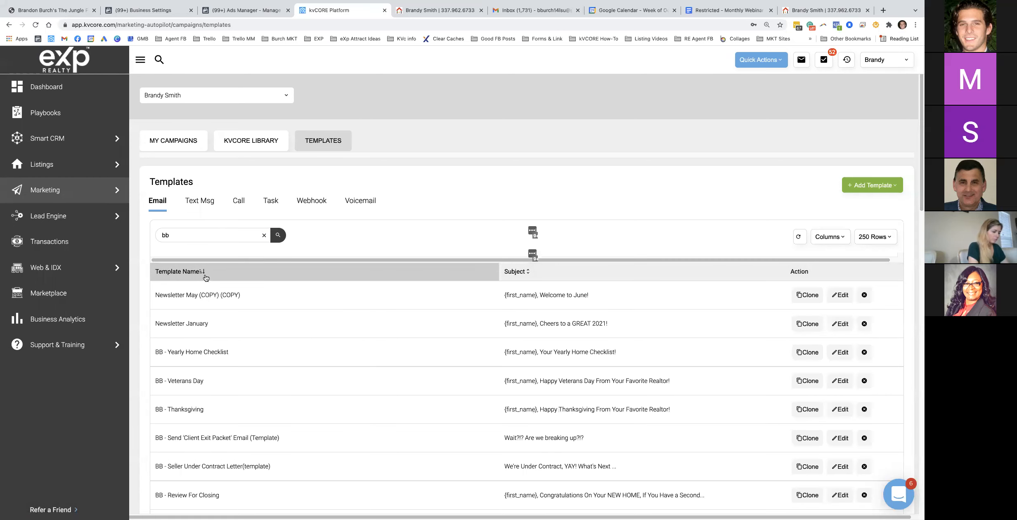
pyautogui.scroll(-15, 241, 344)
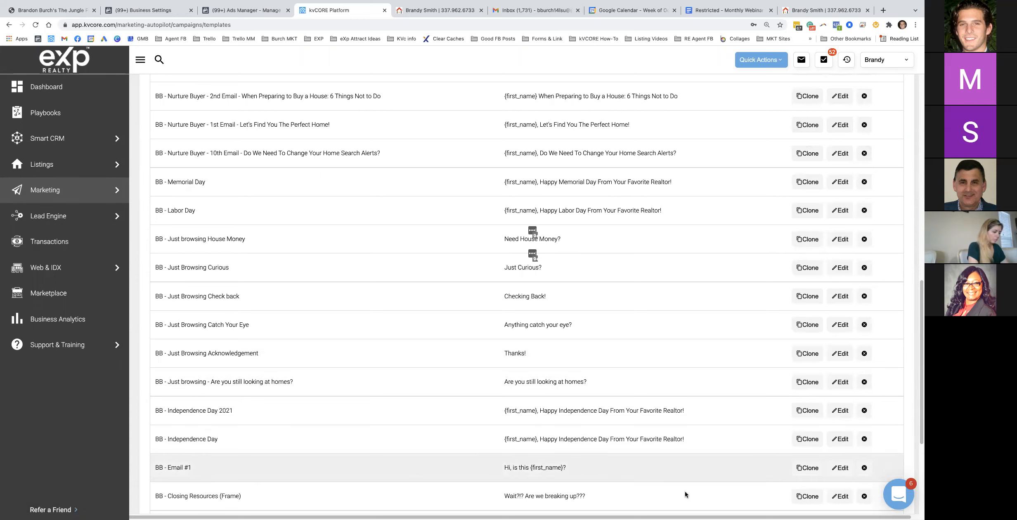
pyautogui.click(807, 468)
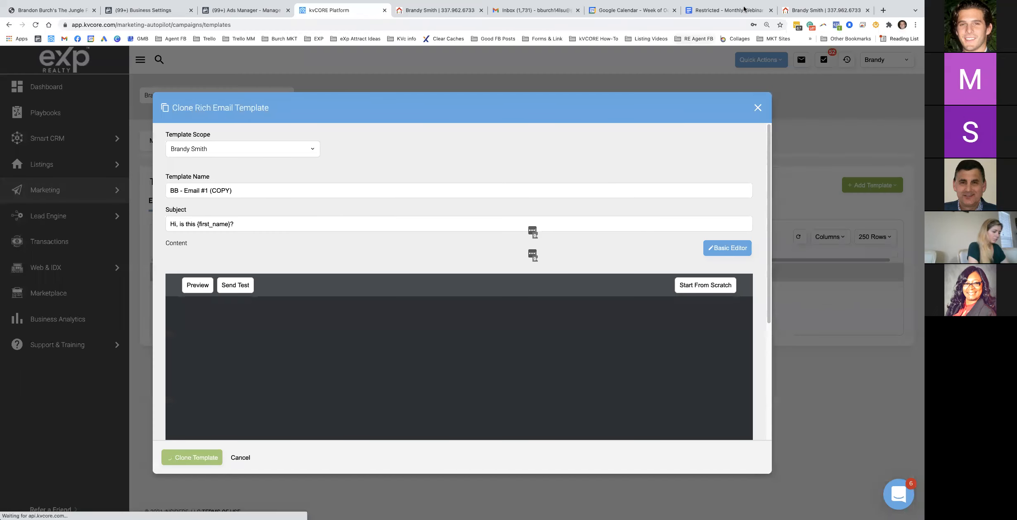
# Rename the clone 'BB - Email #2' and paste in the Email #2 subject line from the Doc
pyautogui.click(735, 12)
pyautogui.scroll(-14, 396, 264)
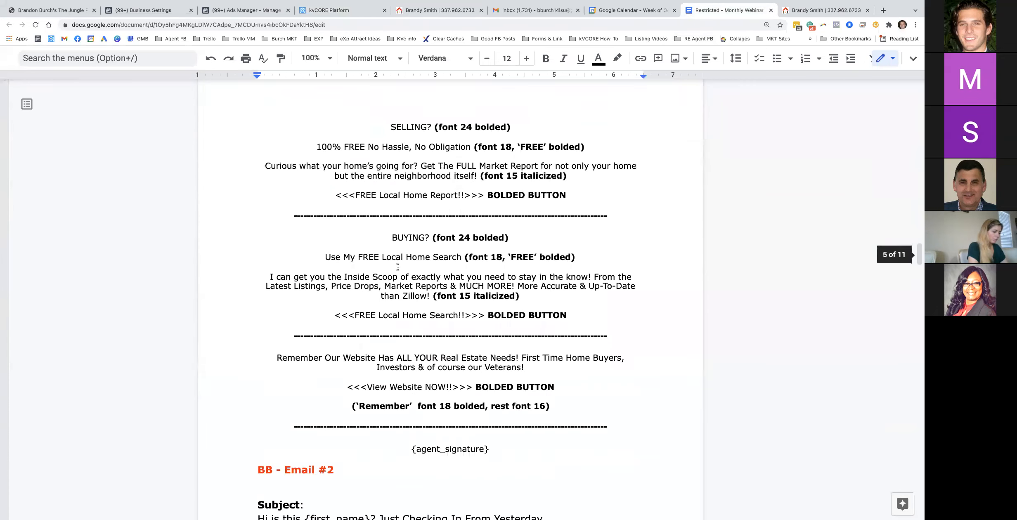
pyautogui.tripleClick(304, 272)
pyautogui.hotkey('ctrl', 'c')
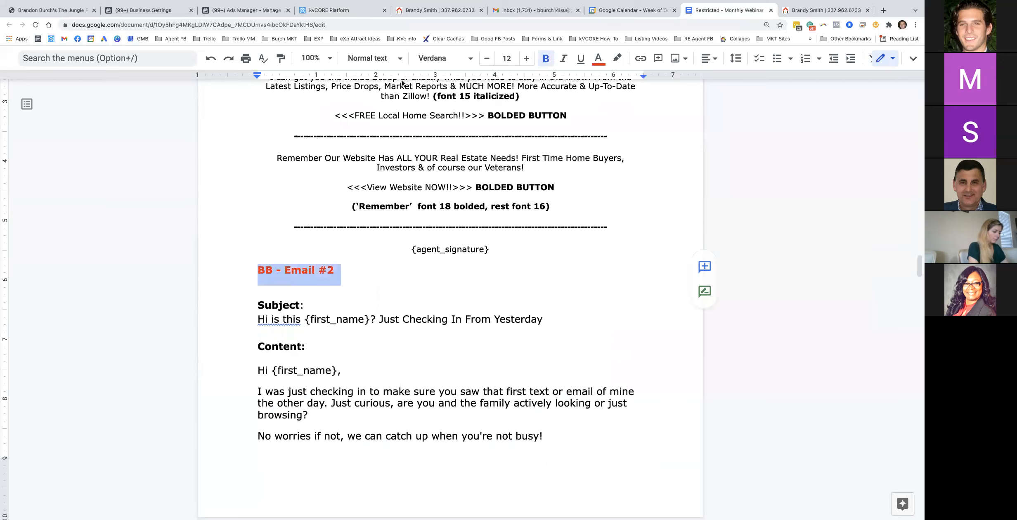
pyautogui.click(334, 10)
pyautogui.tripleClick(224, 192)
pyautogui.hotkey('ctrl', 'v')
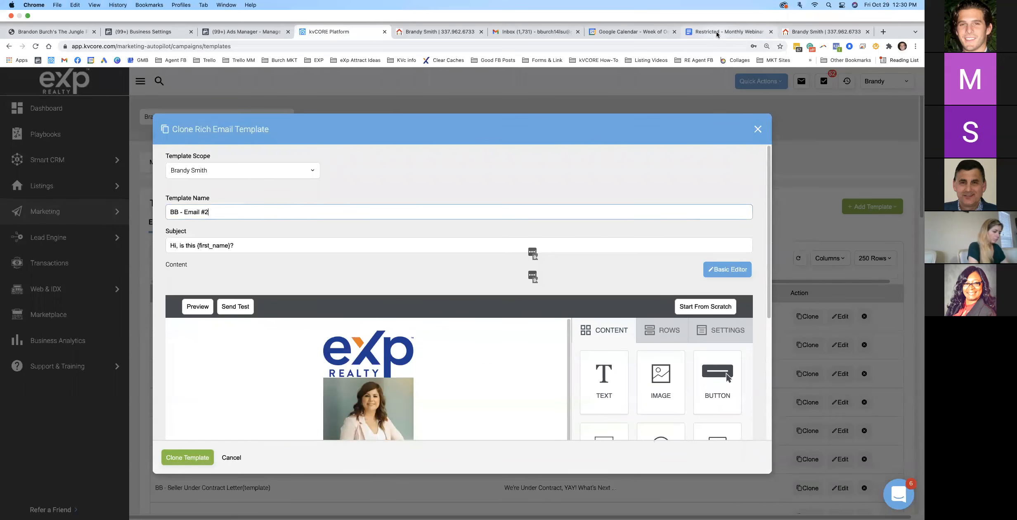
pyautogui.click(727, 10)
pyautogui.click(297, 319)
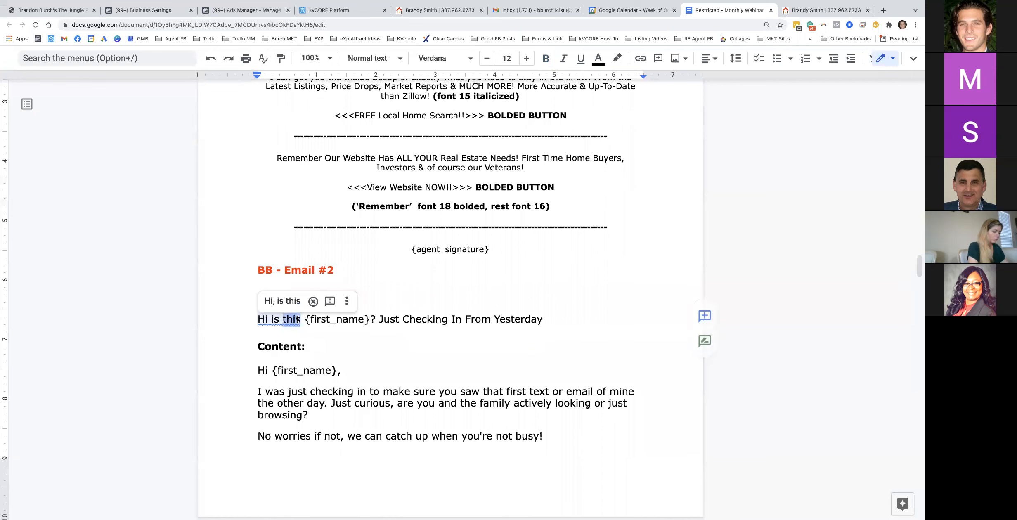
pyautogui.tripleClick(297, 319)
pyautogui.hotkey('ctrl', 'c')
pyautogui.click(342, 10)
pyautogui.tripleClick(226, 223)
pyautogui.hotkey('ctrl', 'v')
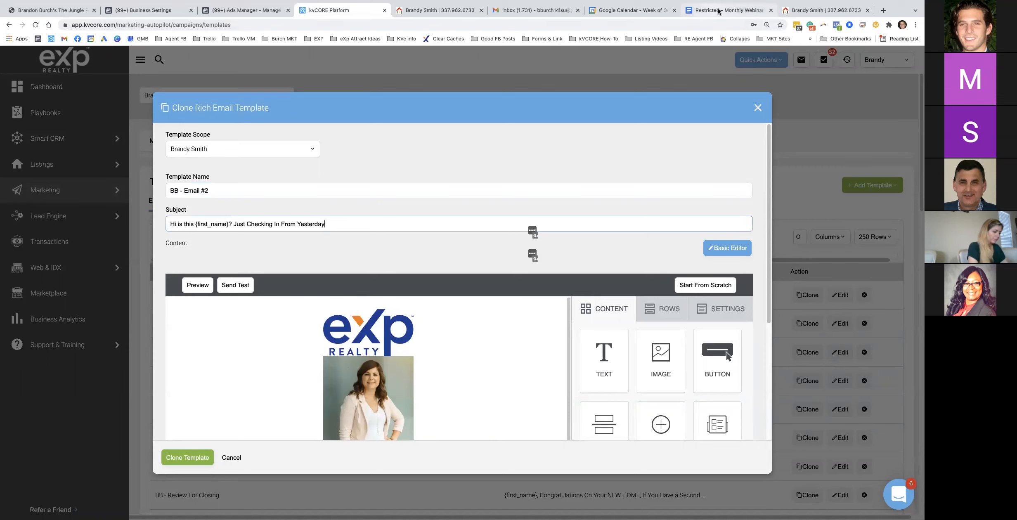
# Replace the old body paragraphs with the Email #2 body text, adding blank lines after the greeting
pyautogui.scroll(-8, 368, 351)
pyautogui.scroll(-4, 371, 302)
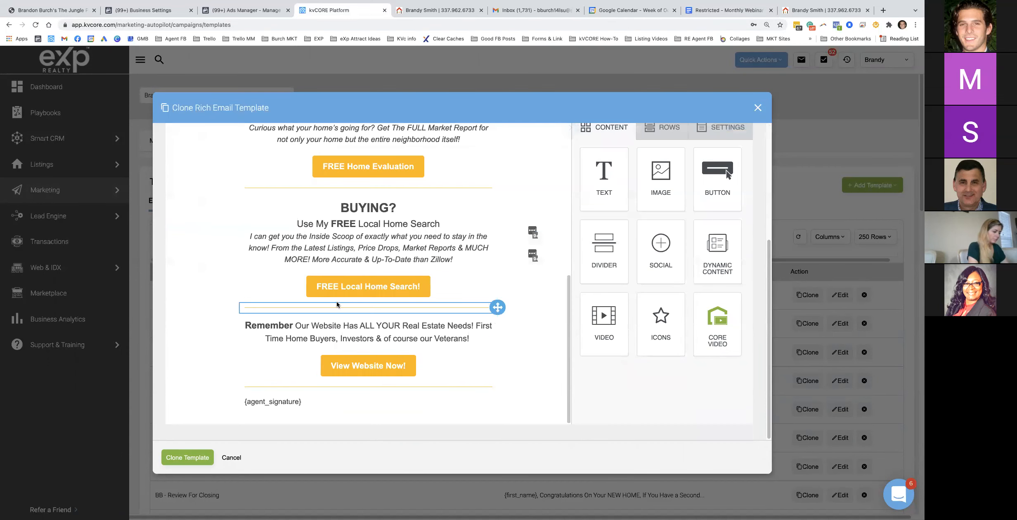
pyautogui.scroll(6, 295, 306)
pyautogui.moveTo(383, 315); pyautogui.dragTo(244, 258)
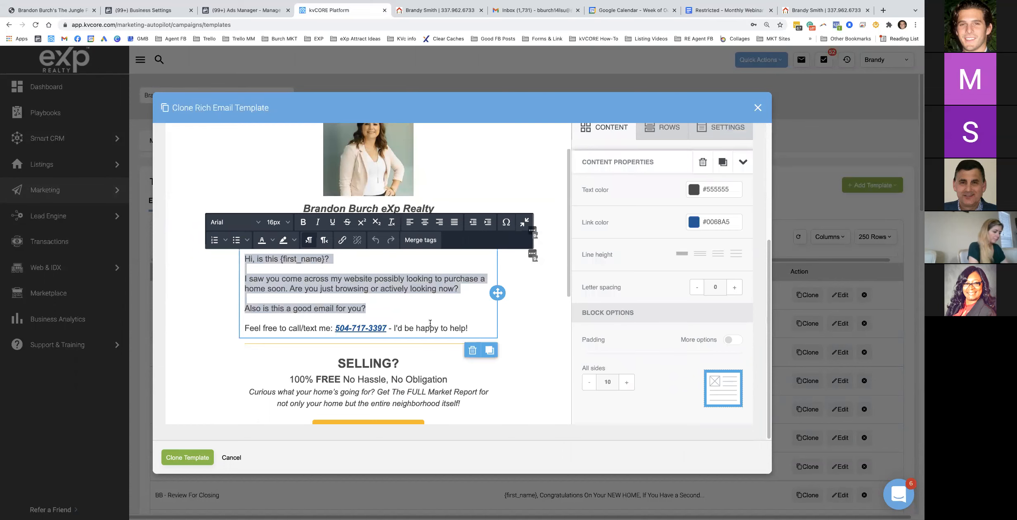
pyautogui.click(723, 10)
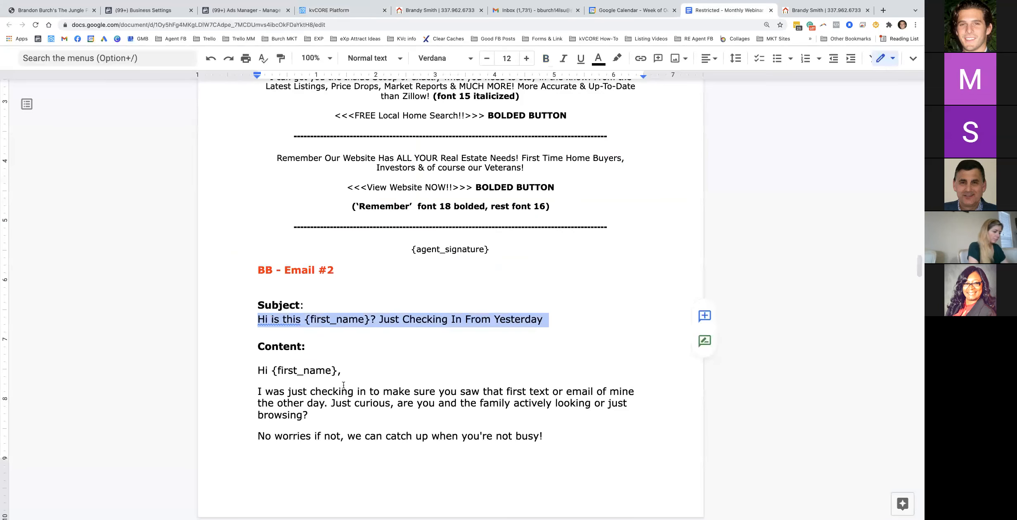
pyautogui.moveTo(255, 372); pyautogui.dragTo(545, 299)
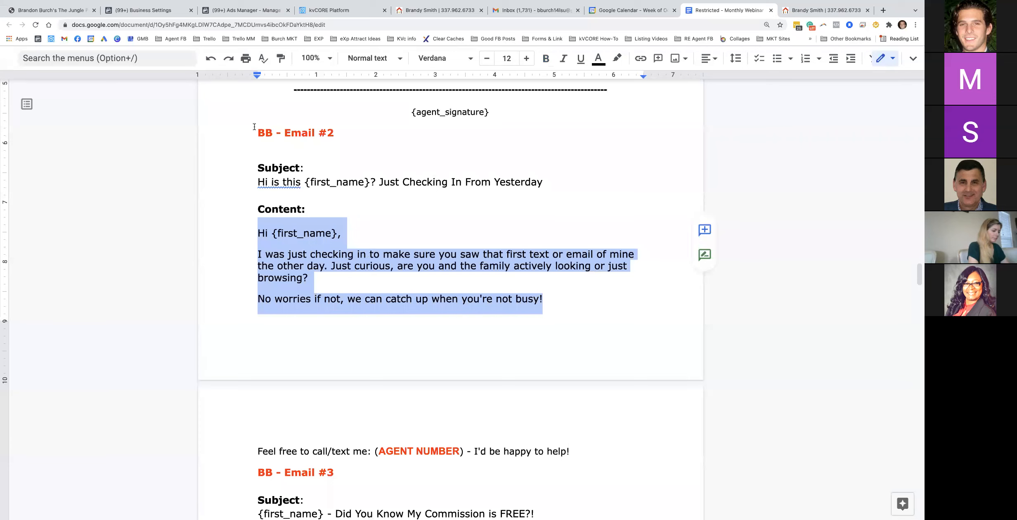
pyautogui.click(339, 10)
pyautogui.click(371, 307)
pyautogui.moveTo(371, 308); pyautogui.dragTo(245, 259)
pyautogui.hotkey('ctrl', 'v')
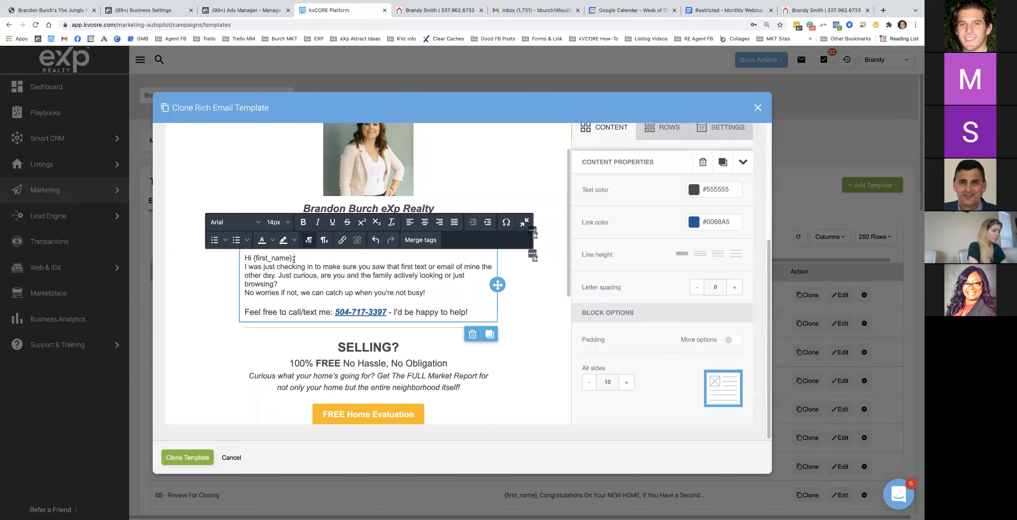
pyautogui.click(316, 259)
pyautogui.press('Return')
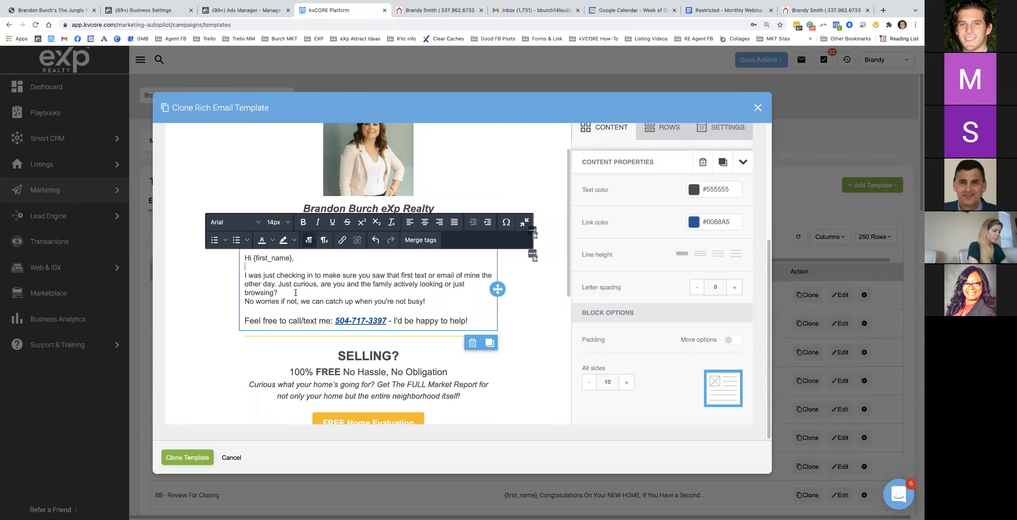
pyautogui.press('Return')
# Set the pasted body text to 16px and save the BB - Email #2 clone
pyautogui.moveTo(425, 309); pyautogui.dragTo(244, 257)
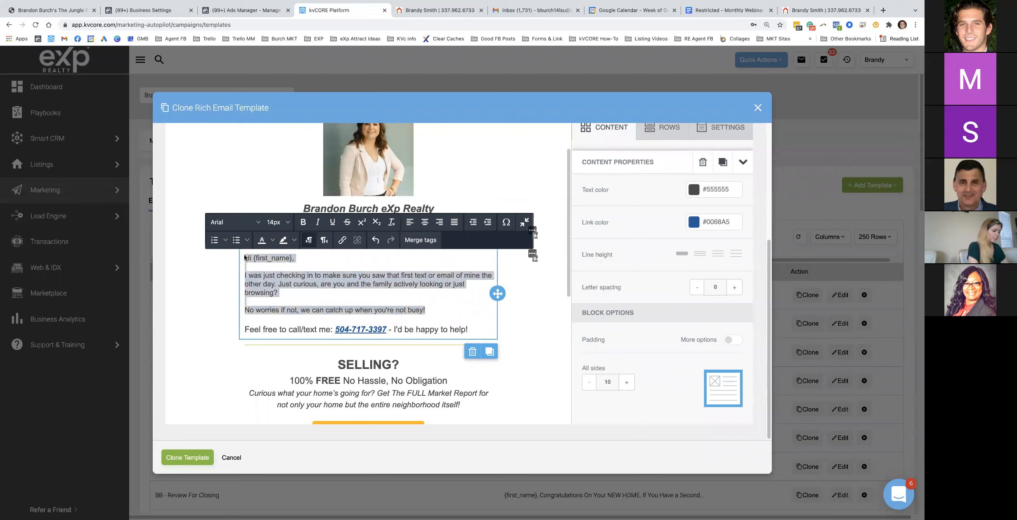
pyautogui.click(285, 224)
pyautogui.click(290, 338)
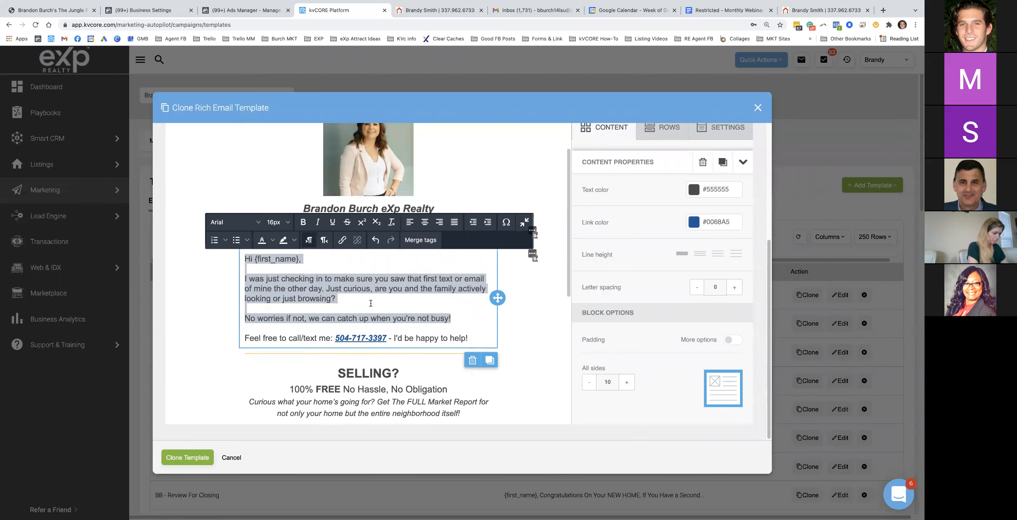
pyautogui.scroll(-3, 370, 304)
pyautogui.scroll(5, 370, 303)
pyautogui.scroll(5, 179, 229)
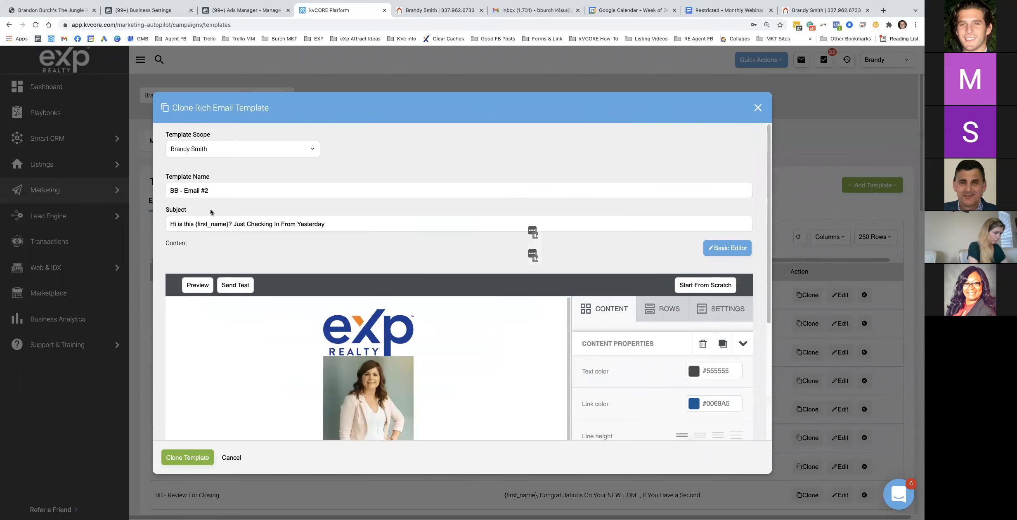
pyautogui.click(209, 190)
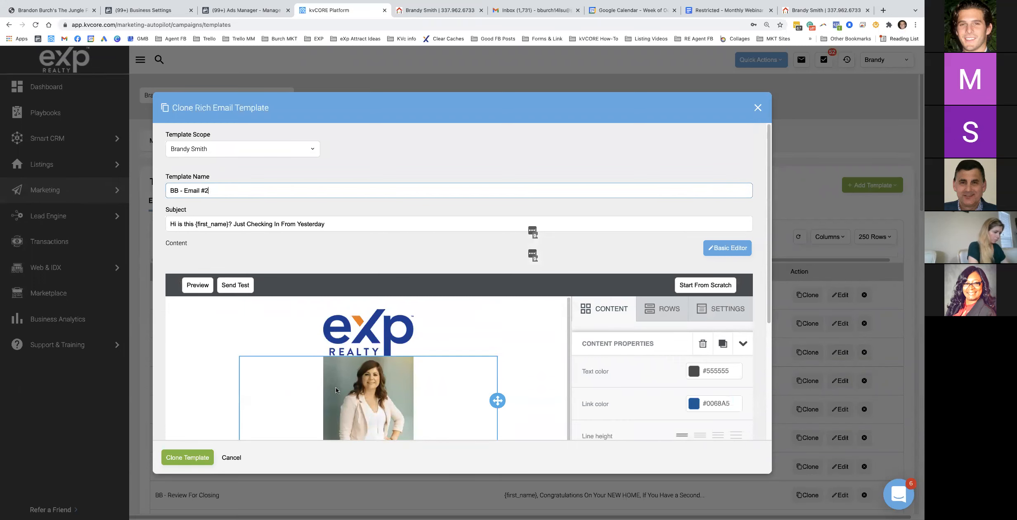
pyautogui.click(191, 451)
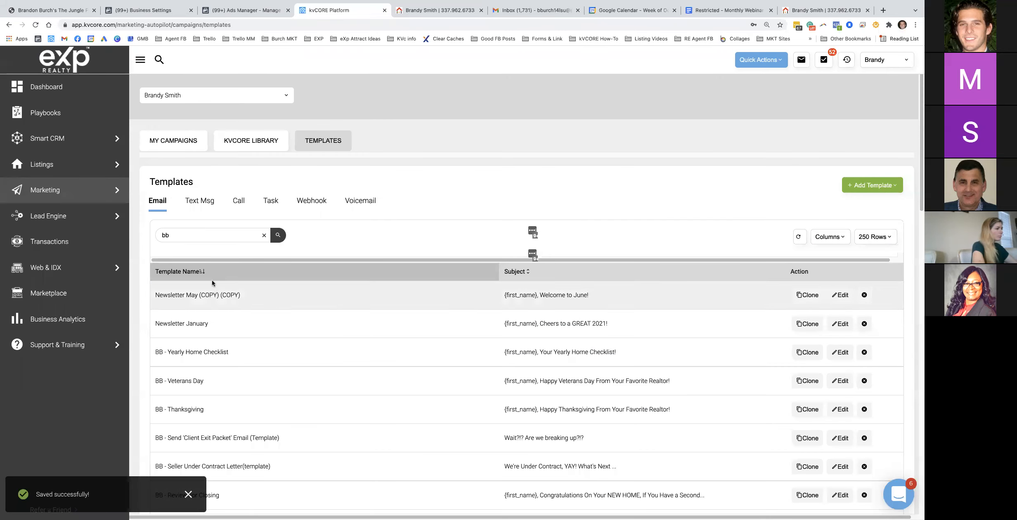
# Reload the Templates page and search for 'bb -' to list the BB email templates
pyautogui.scroll(-2, 207, 298)
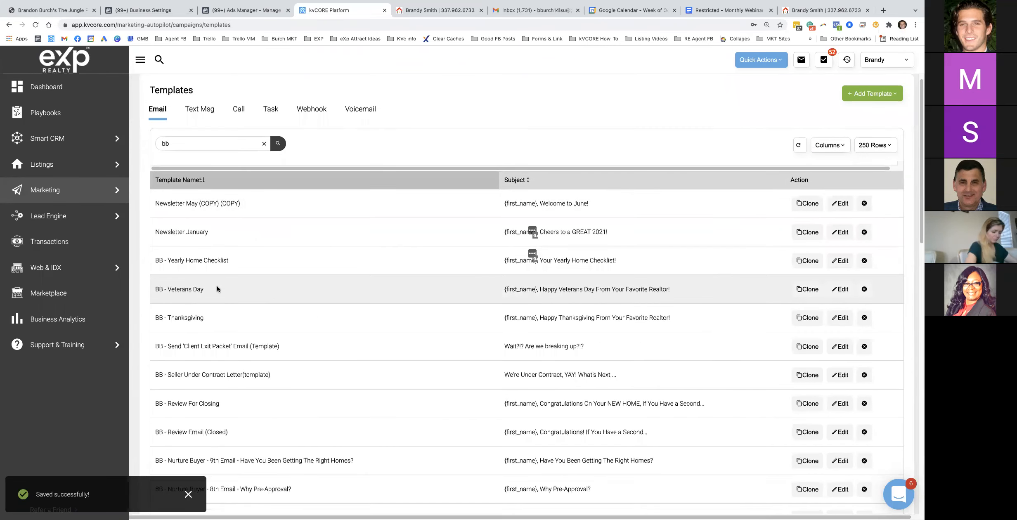
pyautogui.scroll(-9, 210, 289)
pyautogui.scroll(-8, 207, 326)
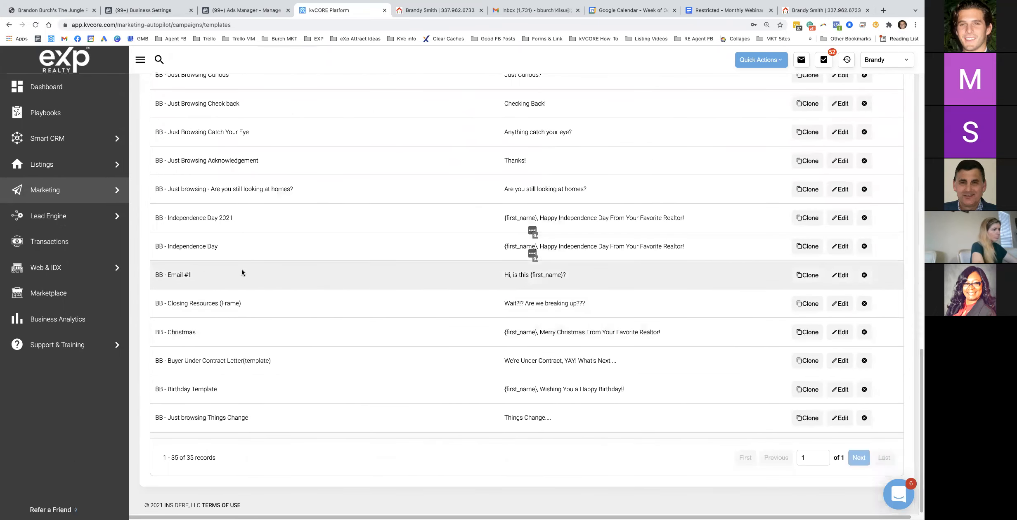
pyautogui.press('super+r')
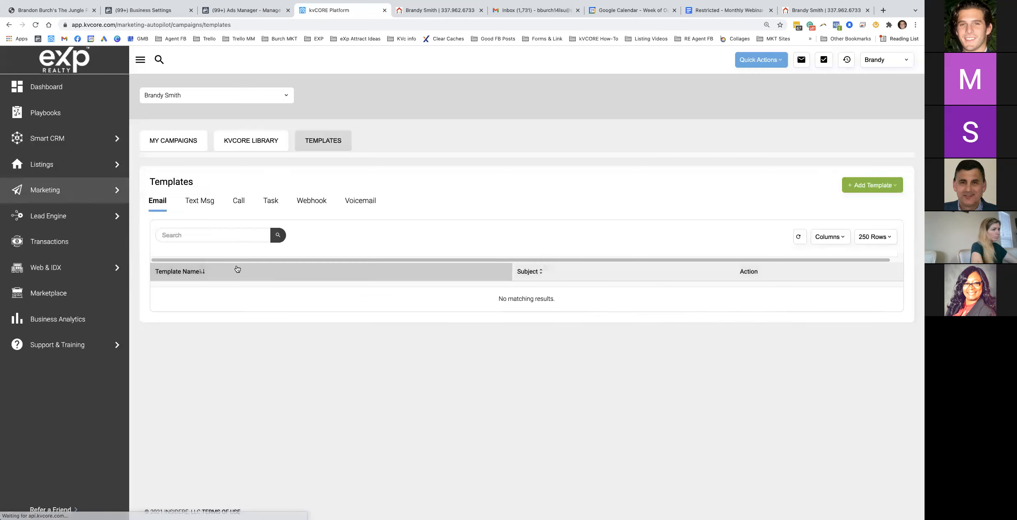
pyautogui.click(203, 233)
pyautogui.write('bb - Email')
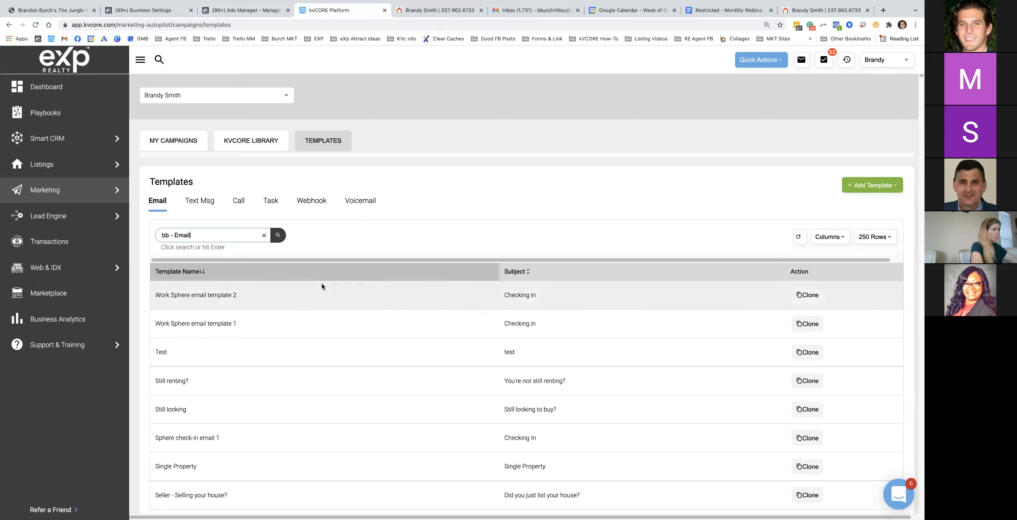
pyautogui.press('Return')
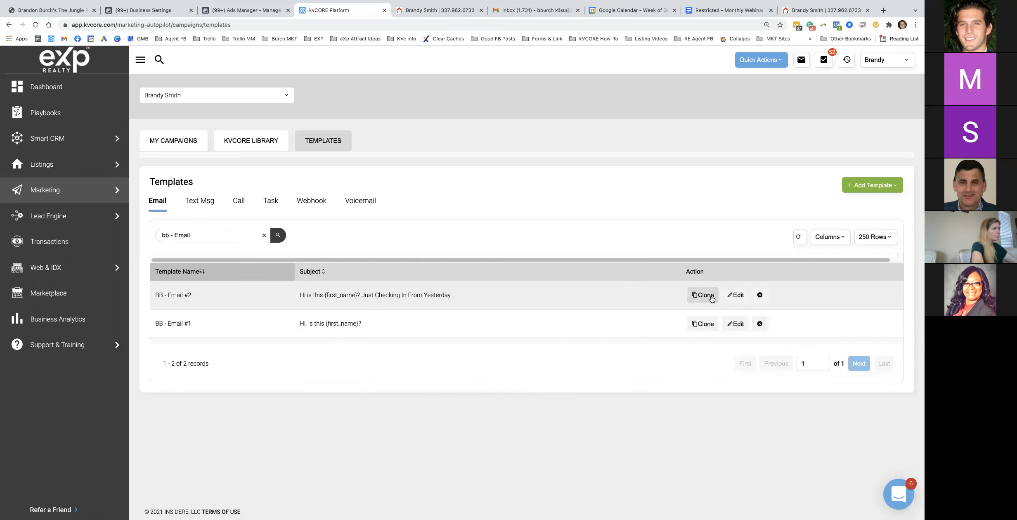
# Clone BB - Email #2 and name the copy 'BB - Email #3' from the Doc heading
pyautogui.click(712, 299)
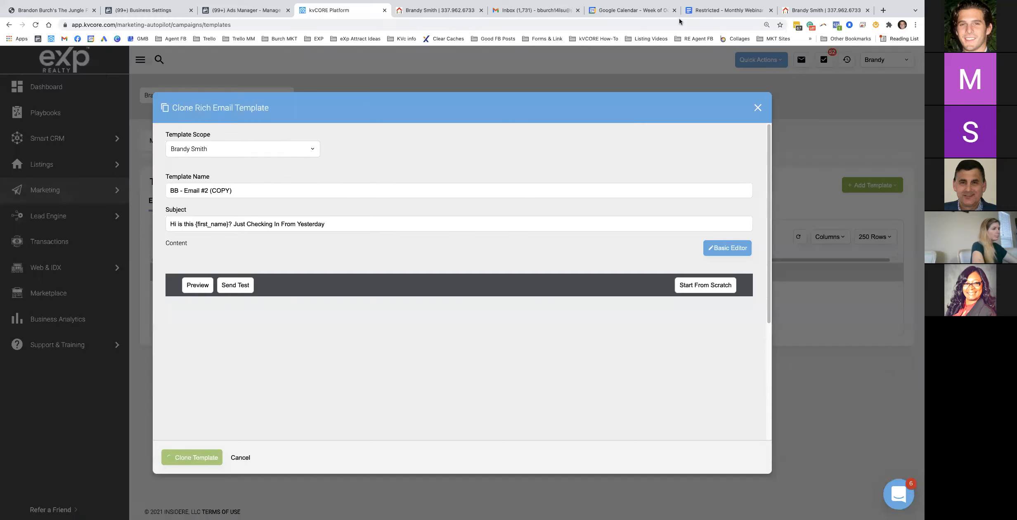
pyautogui.click(721, 12)
pyautogui.scroll(-3, 333, 303)
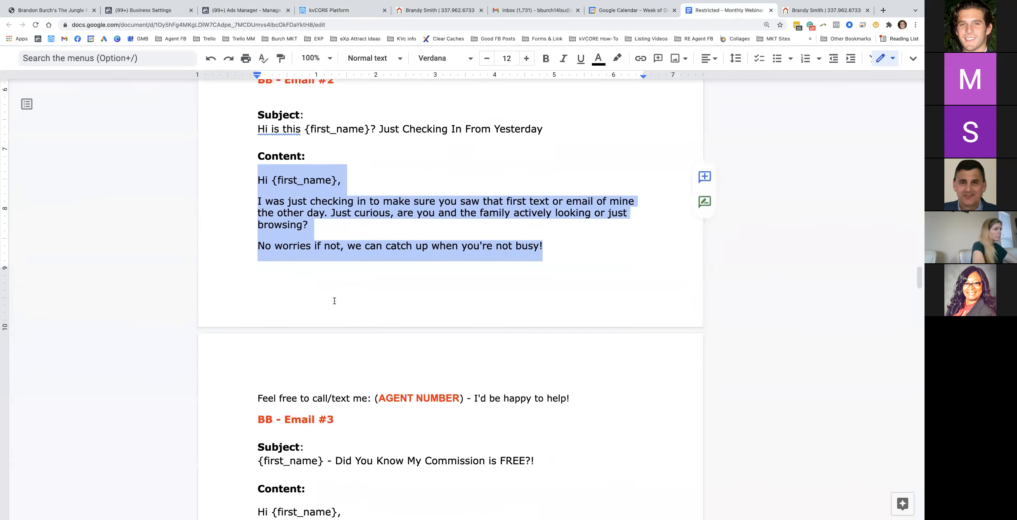
pyautogui.scroll(-2, 333, 304)
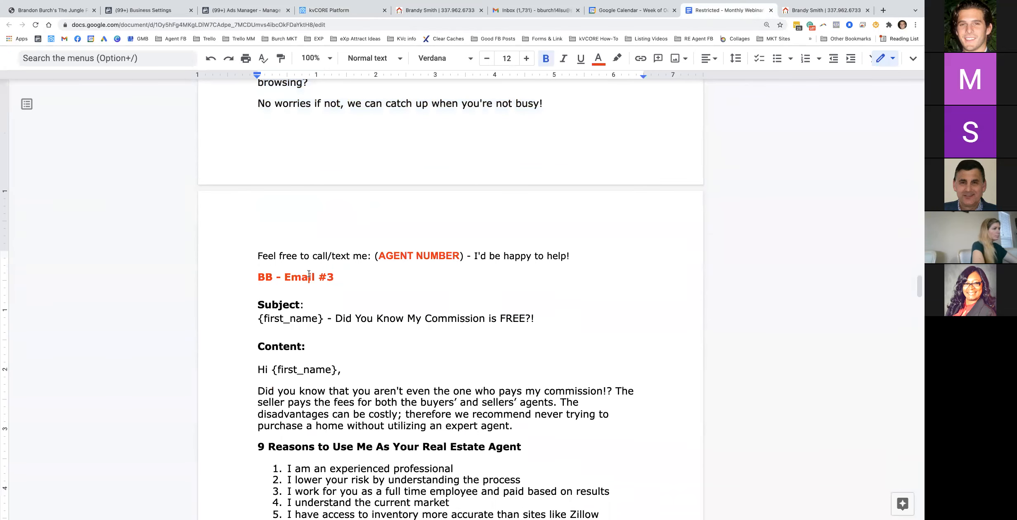
pyautogui.tripleClick(323, 283)
pyautogui.click(342, 10)
pyautogui.tripleClick(236, 190)
pyautogui.hotkey('ctrl', 'v')
# Replace the subject with '{first_name} - Did You Know My Commission is FREE?!'
pyautogui.click(708, 11)
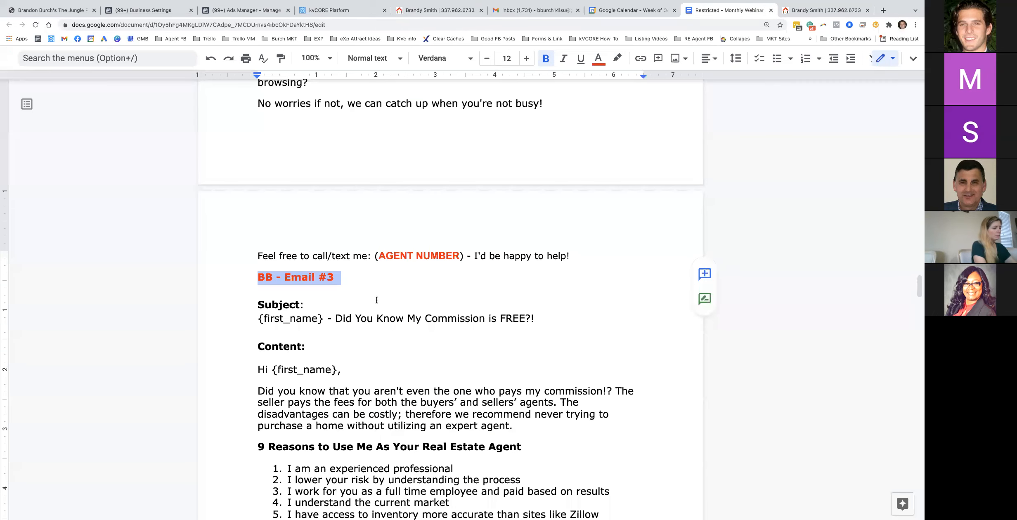
pyautogui.tripleClick(300, 317)
pyautogui.hotkey('ctrl', 'c')
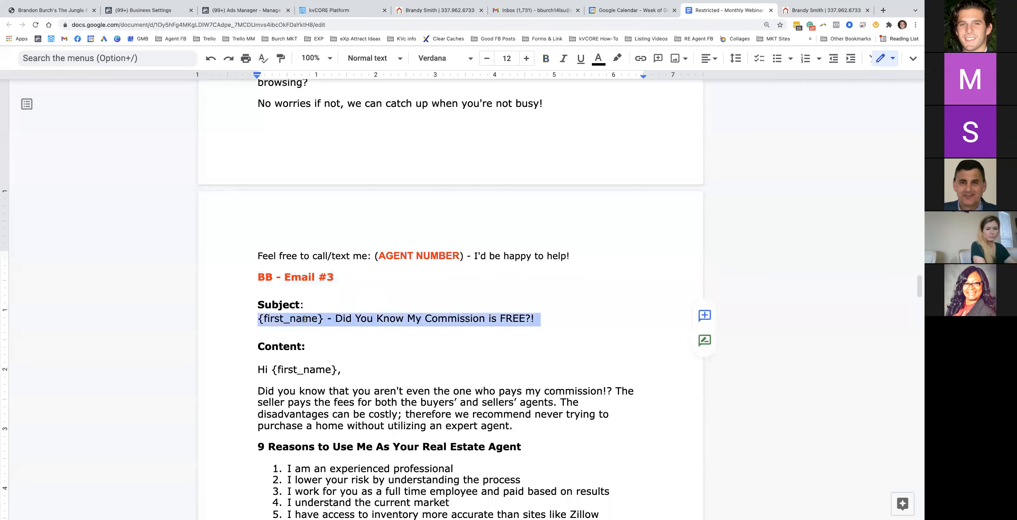
pyautogui.click(363, 17)
pyautogui.doubleClick(246, 225)
pyautogui.hotkey('ctrl', 'a')
pyautogui.hotkey('ctrl', 'v')
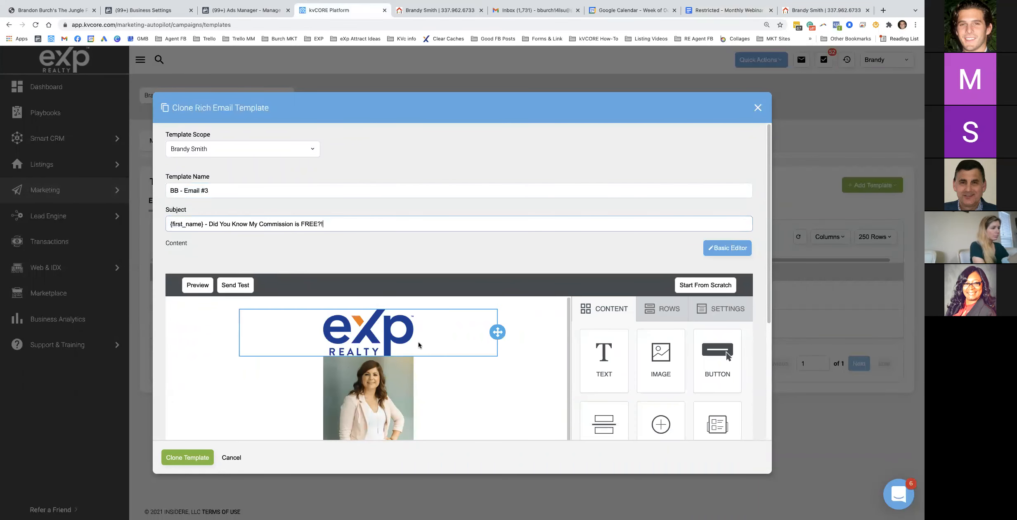
pyautogui.scroll(-5, 416, 345)
# Paste the commission message from the webinar notes over the clone's old body paragraphs
pyautogui.scroll(-3, 443, 341)
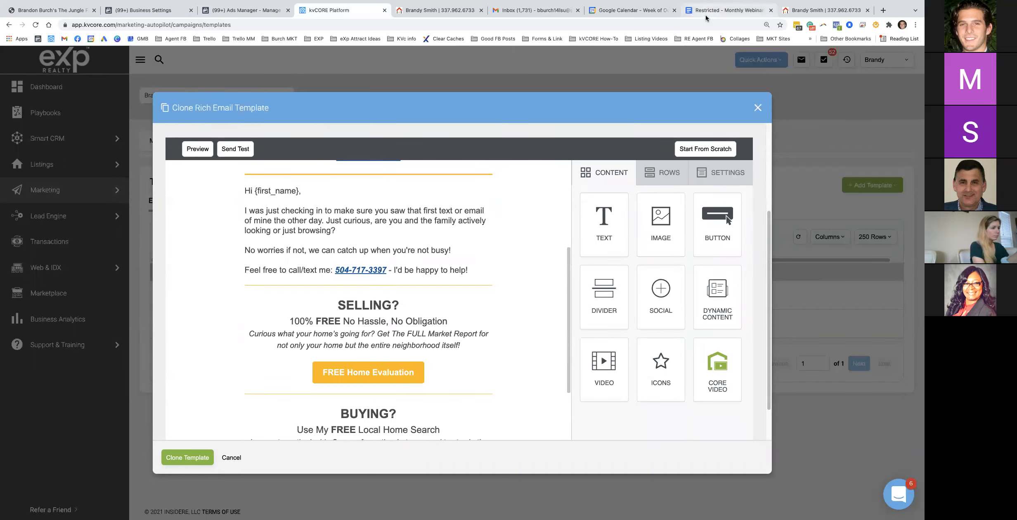
pyautogui.click(726, 10)
pyautogui.scroll(-5, 421, 377)
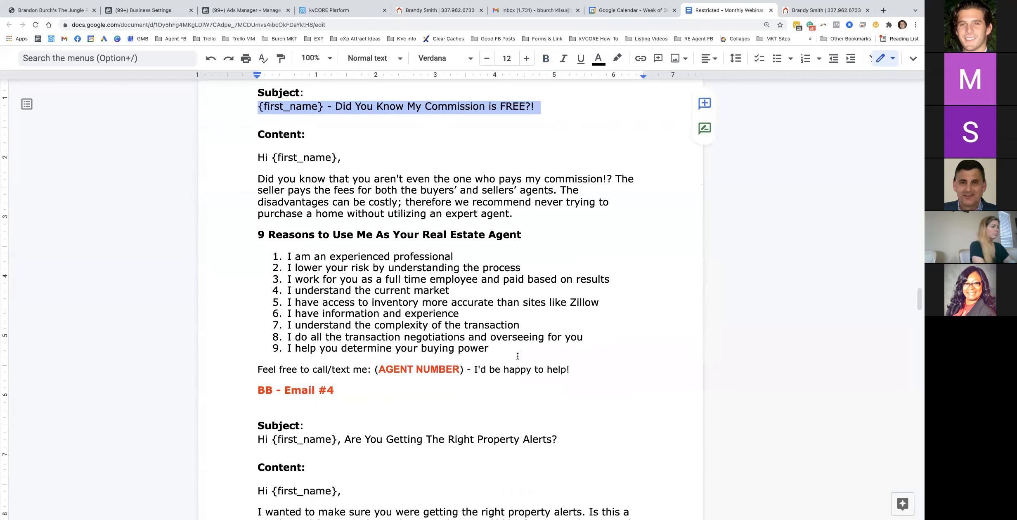
pyautogui.moveTo(506, 348)
pyautogui.mouseDown()
pyautogui.moveTo(414, 332)
pyautogui.moveTo(285, 254)
pyautogui.moveTo(260, 235)
pyautogui.moveTo(250, 162)
pyautogui.mouseUp()
pyautogui.hotkey('ctrl', 'c')
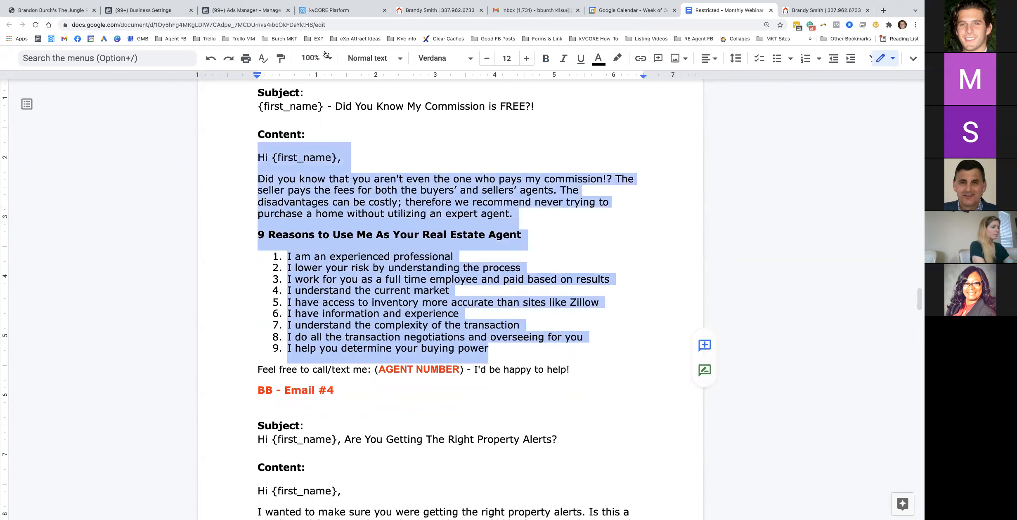
pyautogui.click(330, 10)
pyautogui.moveTo(455, 248); pyautogui.dragTo(234, 194)
pyautogui.hotkey('ctrl', 'v')
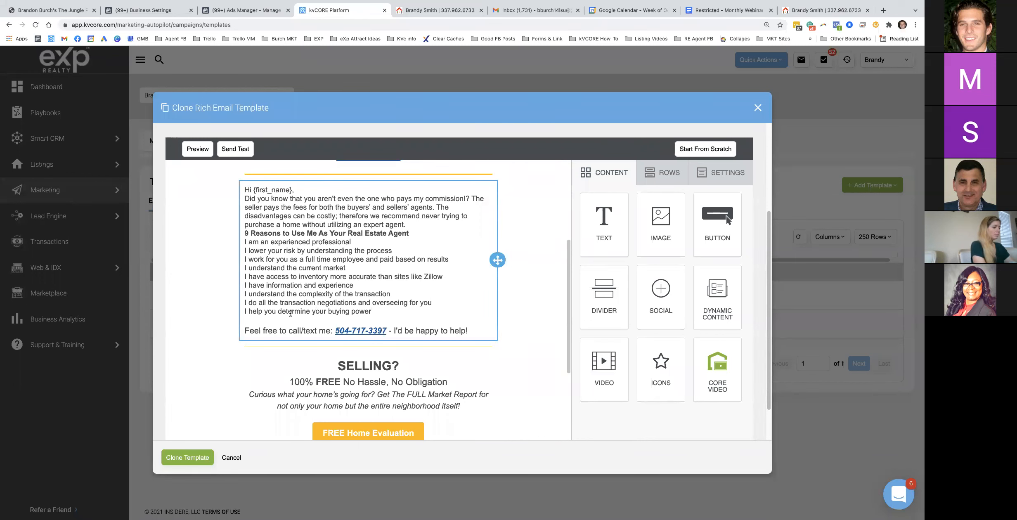
# Set the whole body text to 16px and add blank lines after the greeting and before the reasons heading
pyautogui.scroll(2, 291, 313)
pyautogui.click(278, 307)
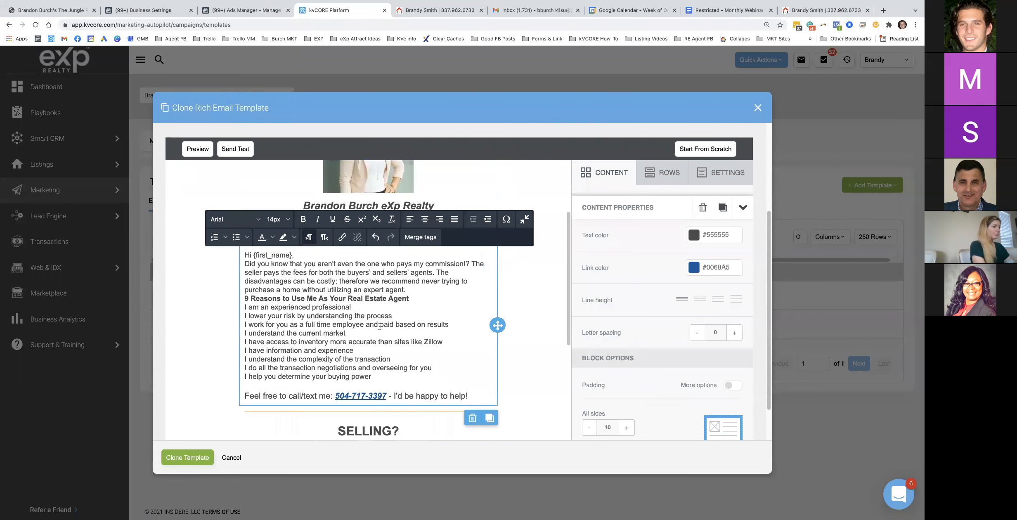
pyautogui.moveTo(375, 379); pyautogui.dragTo(242, 254)
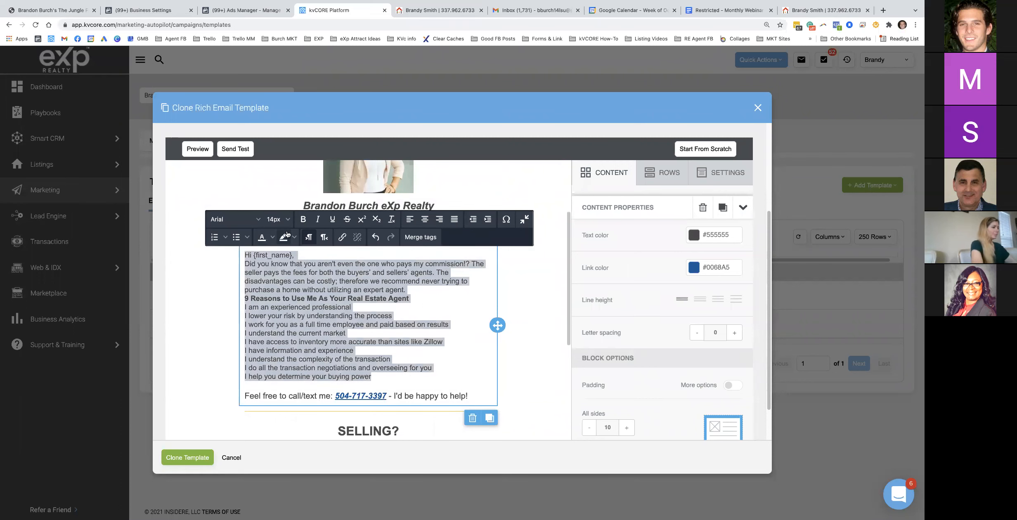
pyautogui.click(281, 219)
pyautogui.click(287, 347)
pyautogui.click(309, 255)
pyautogui.press('Return')
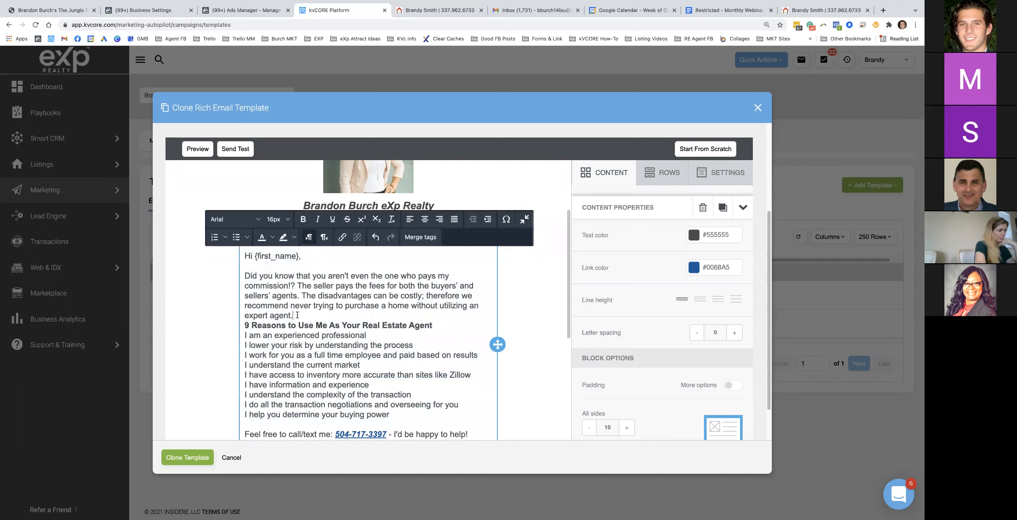
pyautogui.press('Return')
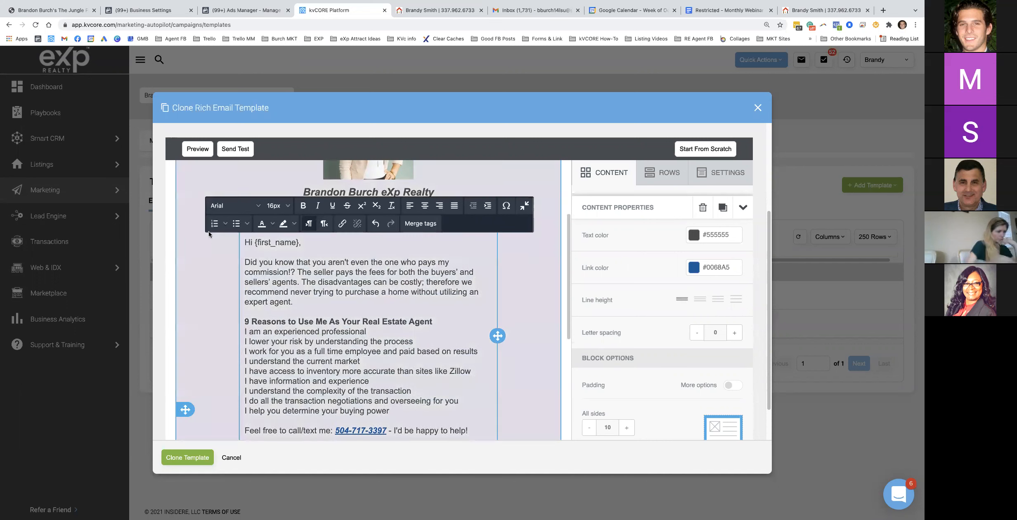
# Turn the first five reasons into numbered list items 1–5
pyautogui.click(213, 224)
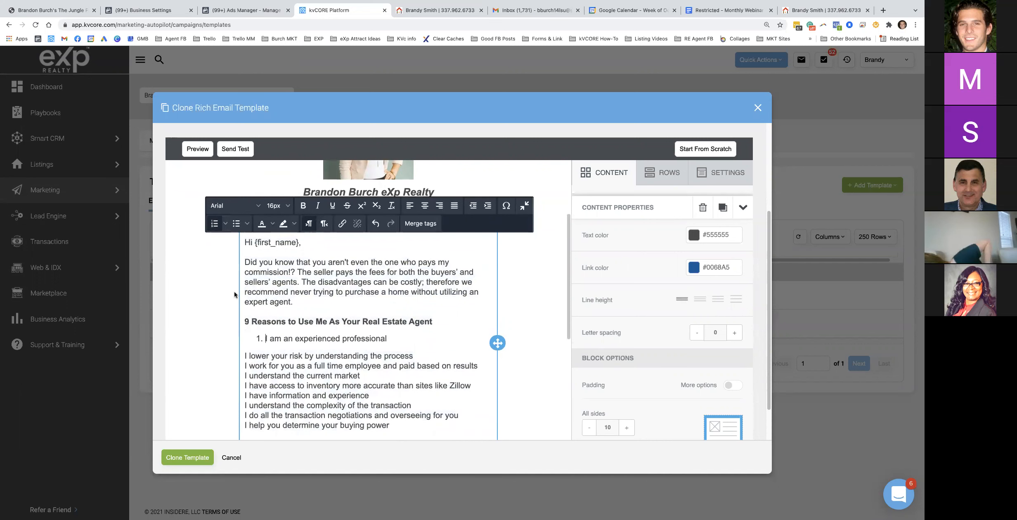
pyautogui.click(244, 355)
pyautogui.write('=')
pyautogui.press('BackSpace')
pyautogui.press('BackSpace')
pyautogui.press('Return')
pyautogui.click(243, 363)
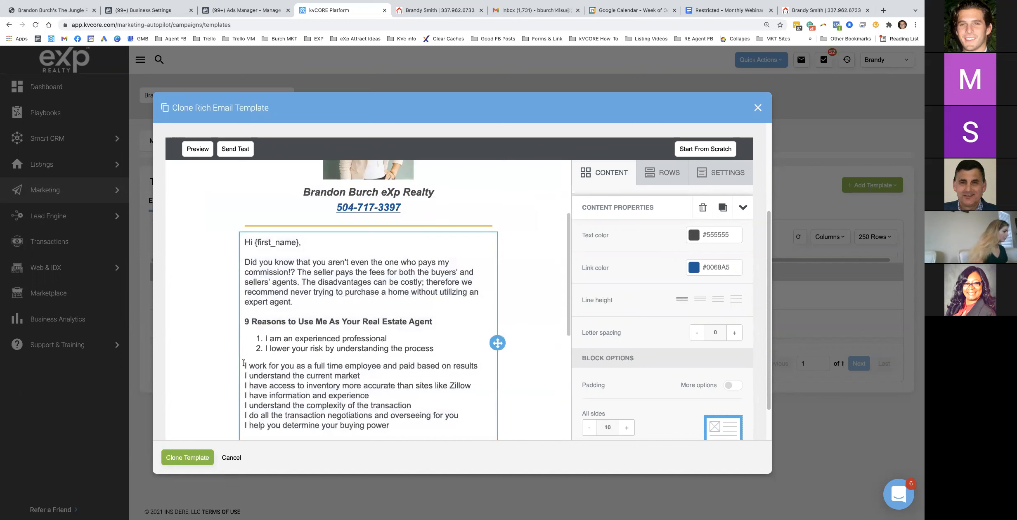
pyautogui.click(246, 365)
pyautogui.press('BackSpace')
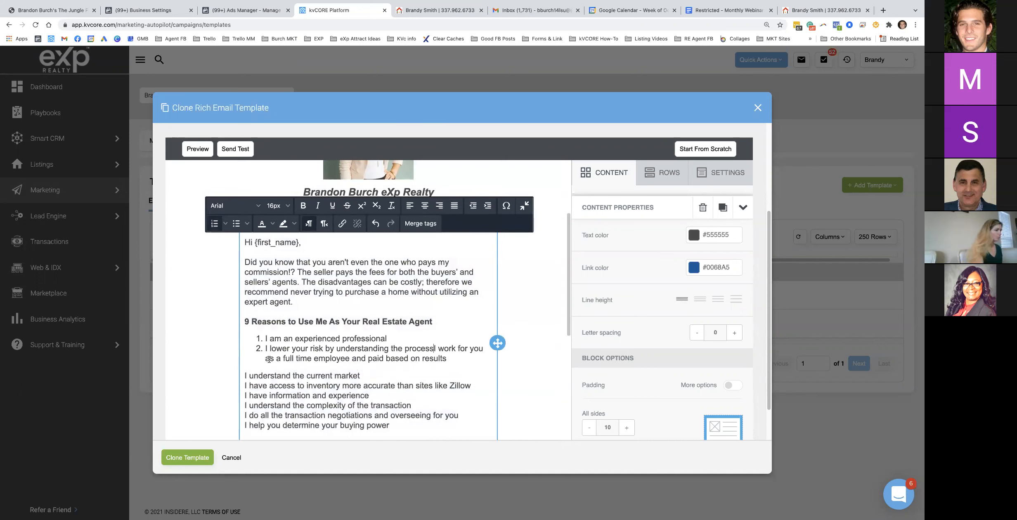
pyautogui.press('Return')
pyautogui.click(243, 385)
pyautogui.press('BackSpace')
pyautogui.press('Return')
pyautogui.click(244, 394)
pyautogui.press('BackSpace')
pyautogui.press('Return')
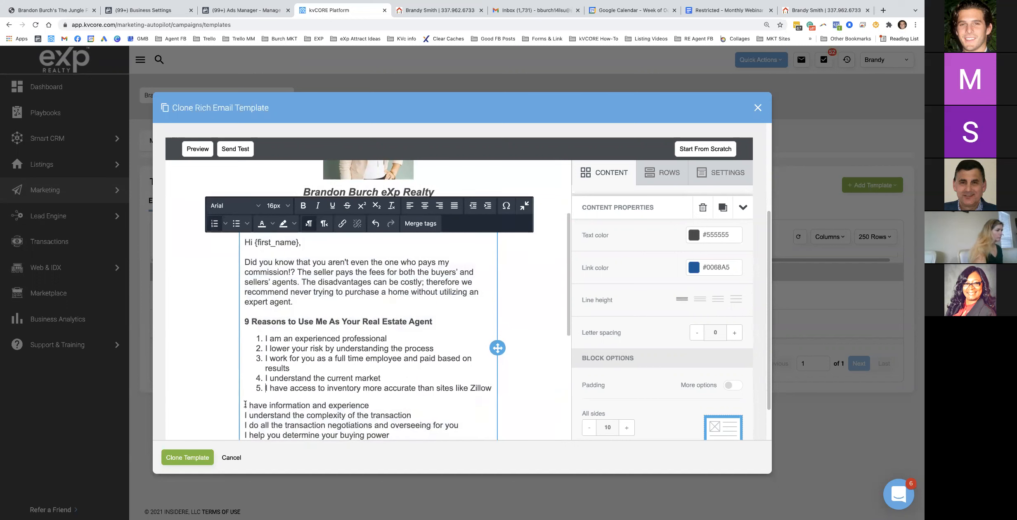
# Number the remaining reasons as items 6–8, including the negotiations and buying power reasons
pyautogui.click(245, 404)
pyautogui.press('BackSpace')
pyautogui.press('Return')
pyautogui.click(244, 413)
pyautogui.press('BackSpace')
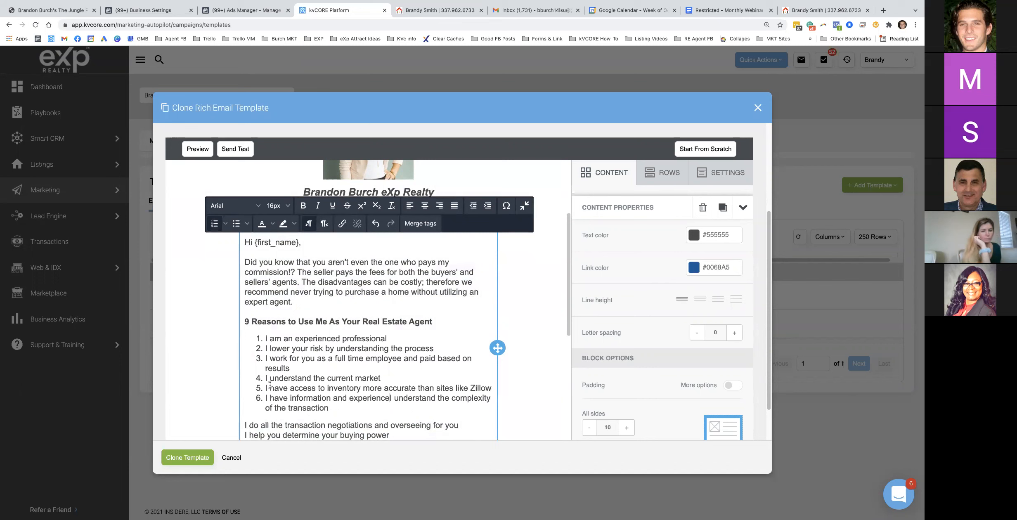
pyautogui.scroll(-1, 248, 410)
pyautogui.click(244, 402)
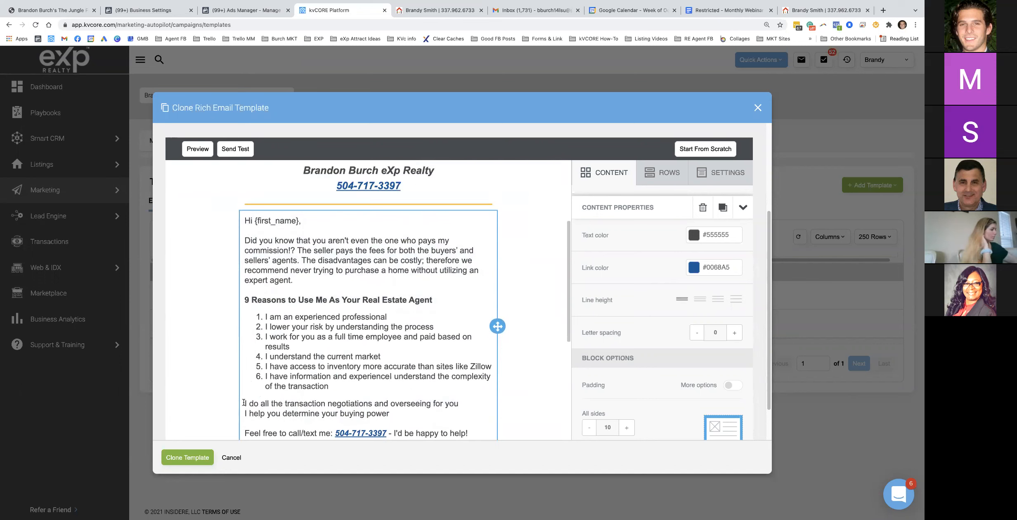
pyautogui.click(246, 403)
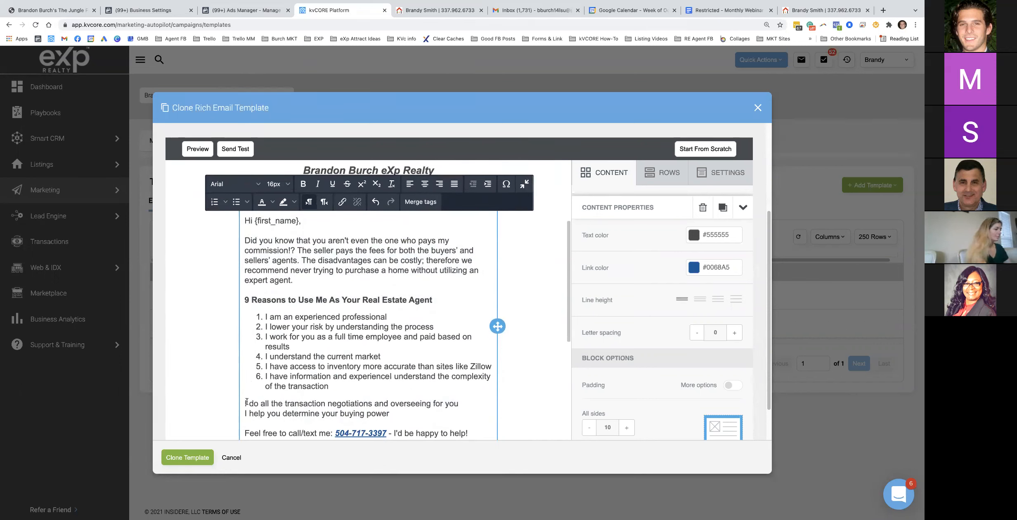
pyautogui.press('BackSpace')
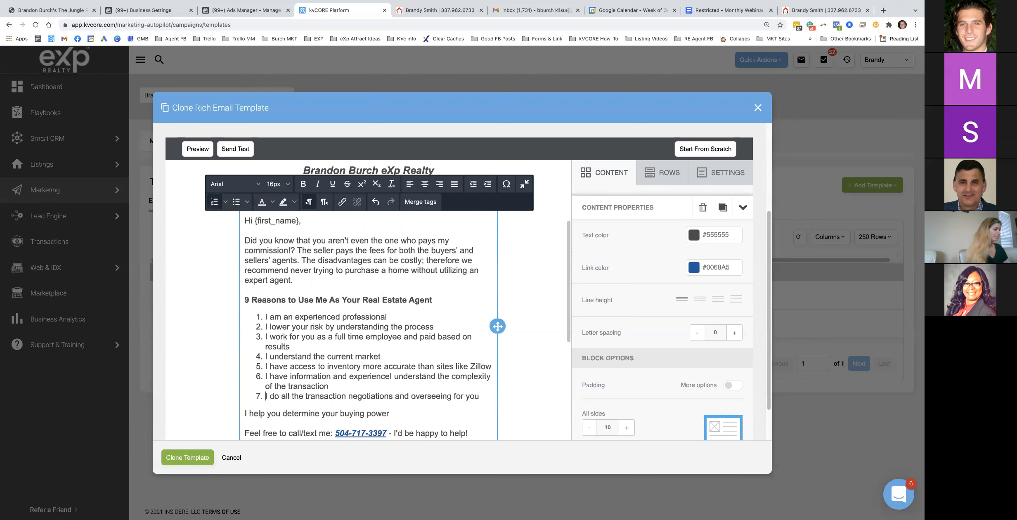
pyautogui.scroll(-1, 273, 392)
pyautogui.click(246, 382)
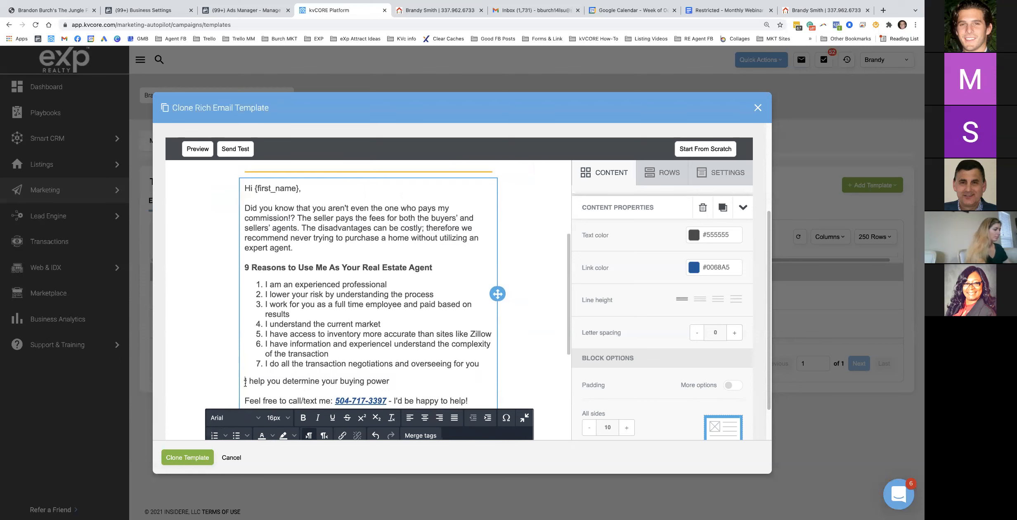
pyautogui.press('BackSpace')
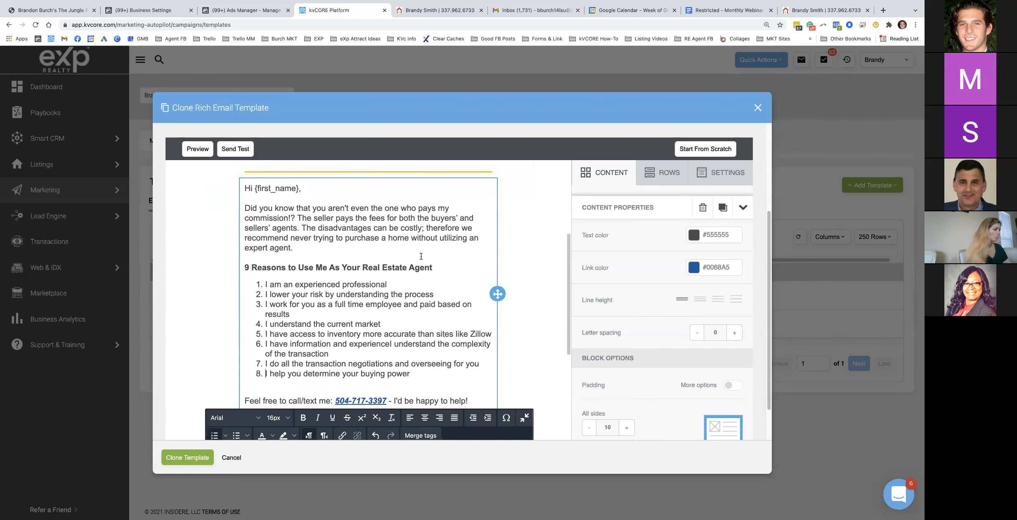
pyautogui.scroll(-3, 566, 295)
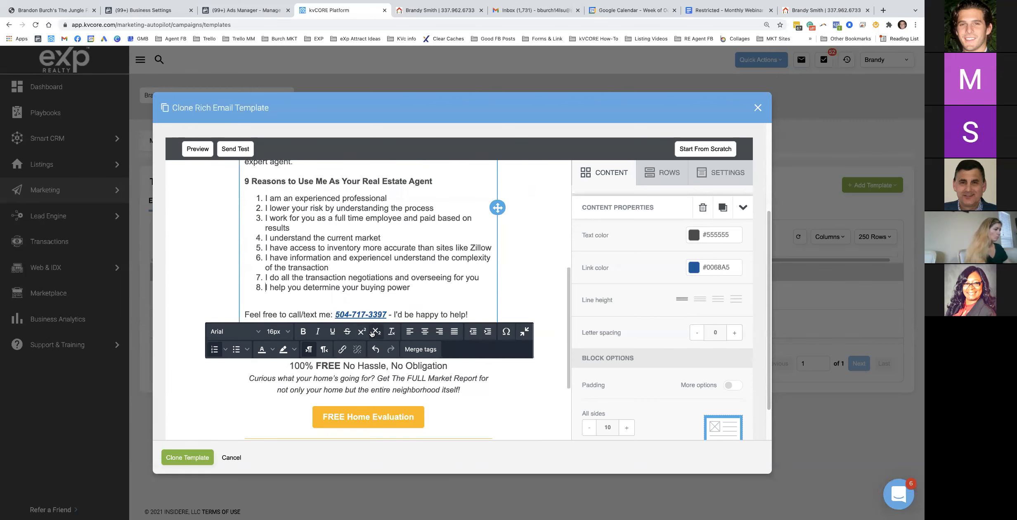
pyautogui.scroll(-2, 374, 330)
pyautogui.scroll(12, 289, 289)
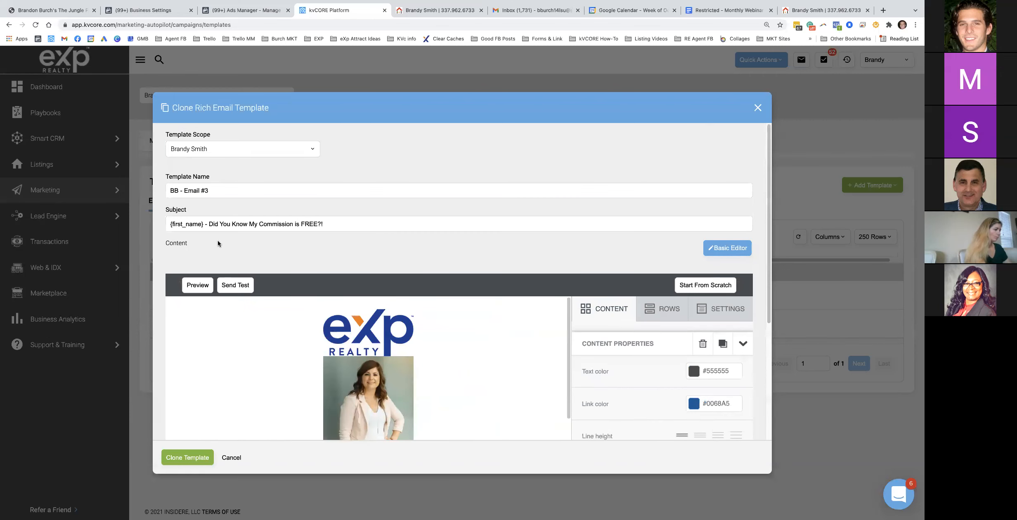
# Save the clone as BB - Email #3 and open BB - Email #1 for editing
pyautogui.click(194, 457)
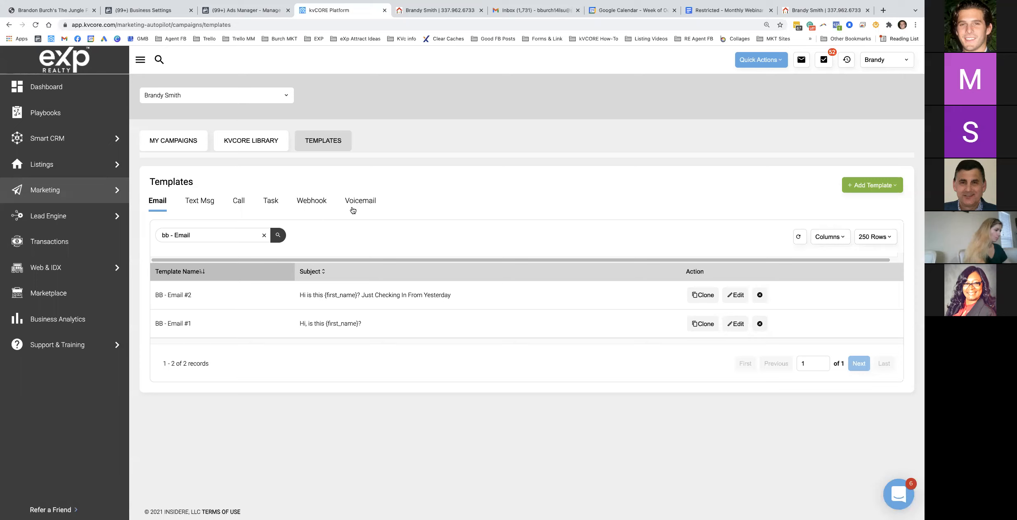
pyautogui.click(735, 323)
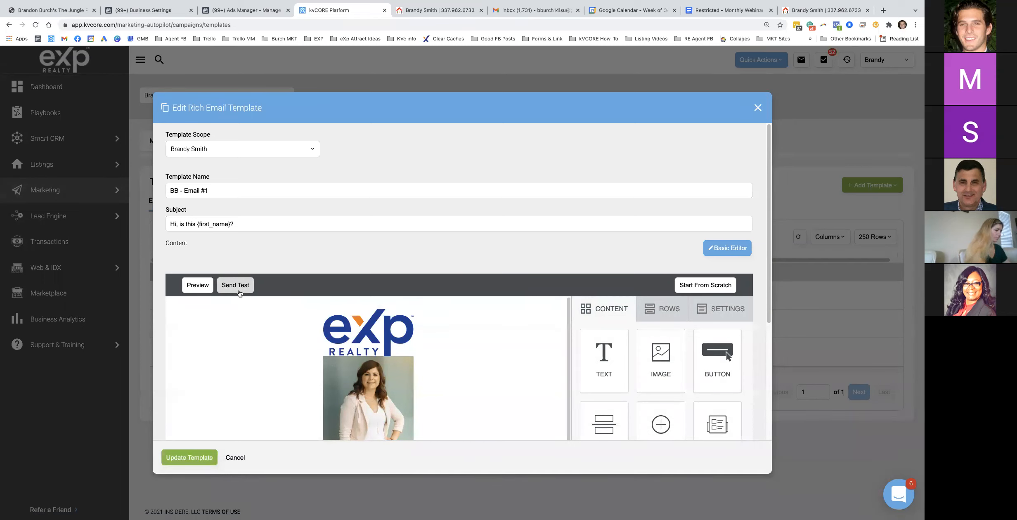
# Close the BB - Email #1 editor without saving, clear the template search, and start a new text template
pyautogui.scroll(-2, 681, 186)
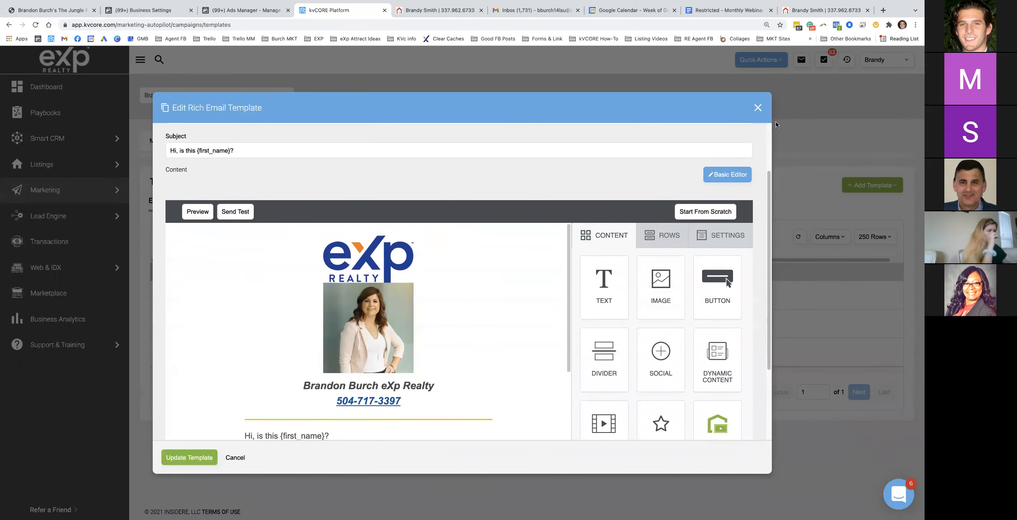
pyautogui.click(758, 108)
pyautogui.click(452, 266)
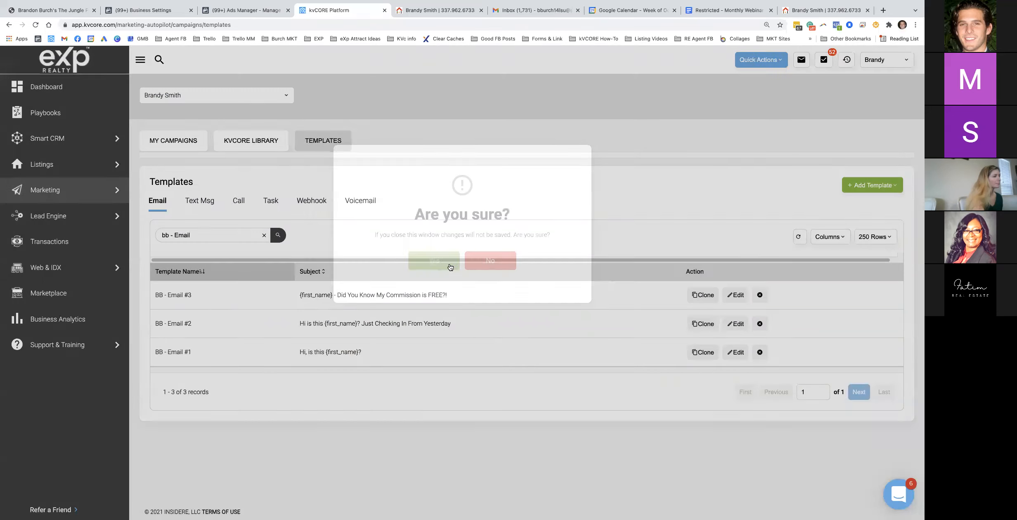
pyautogui.click(263, 235)
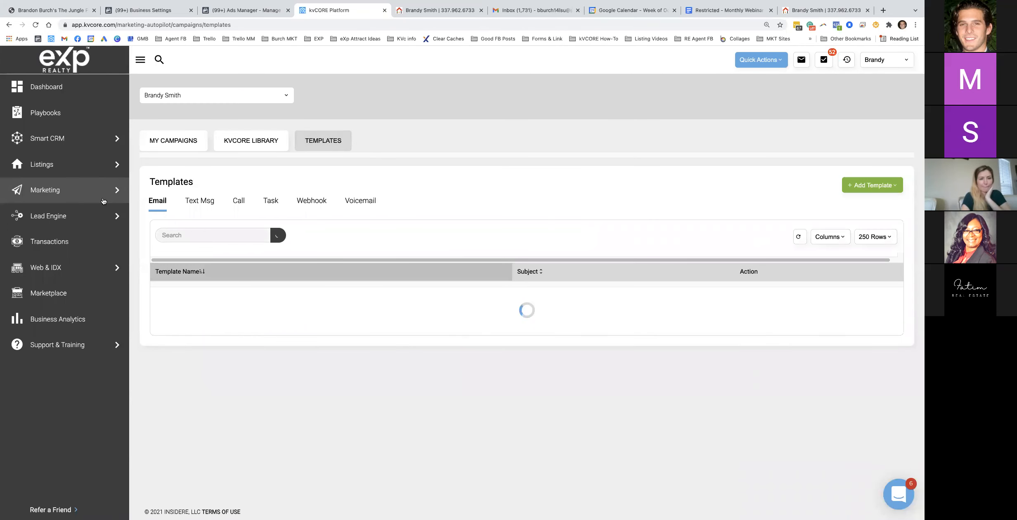
pyautogui.click(878, 186)
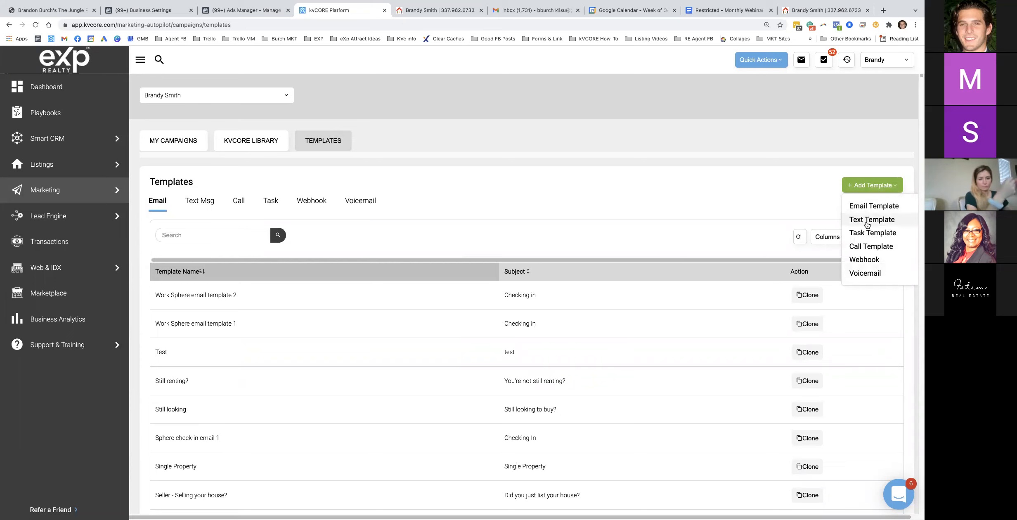
pyautogui.click(867, 223)
# Review the TEXTS (SMS) Templates section of the webinar notes document
pyautogui.click(728, 10)
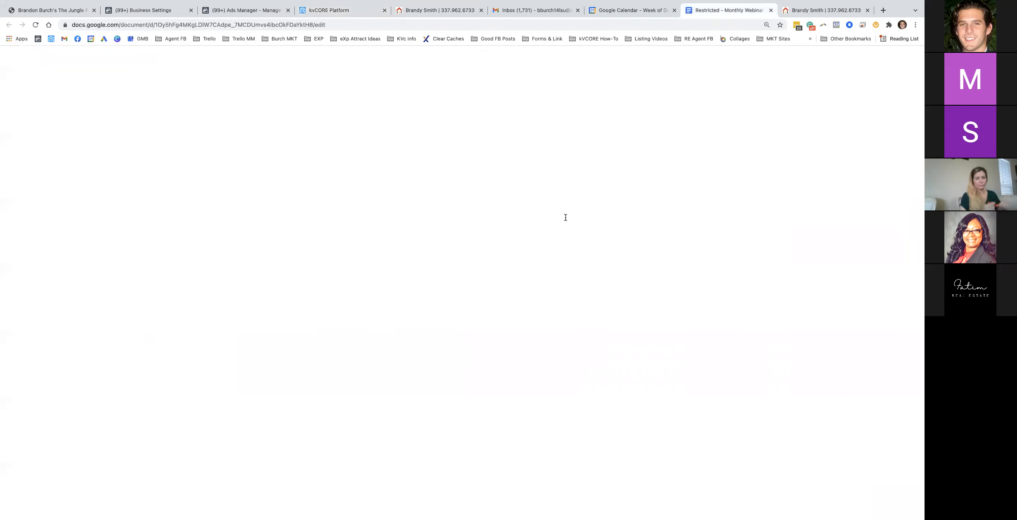
pyautogui.scroll(20, 543, 237)
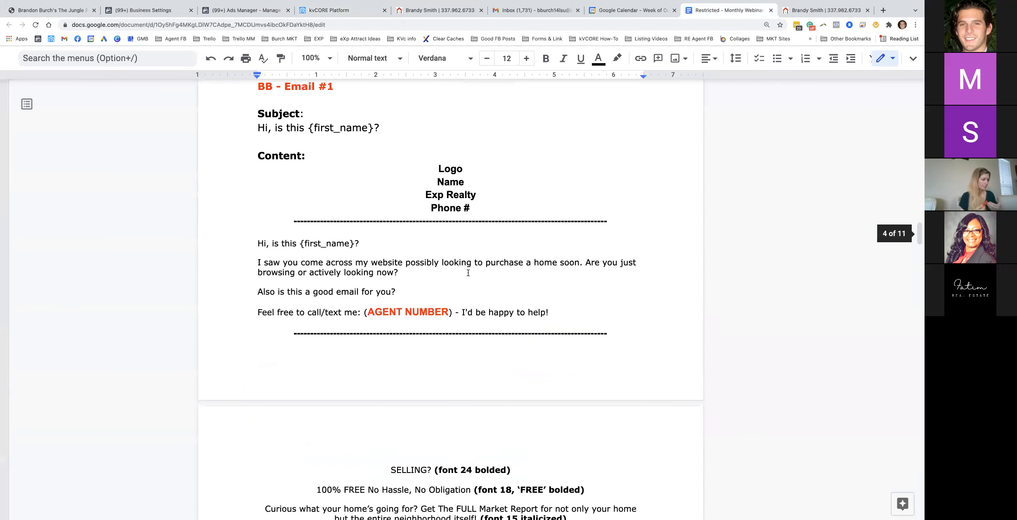
pyautogui.scroll(20, 438, 288)
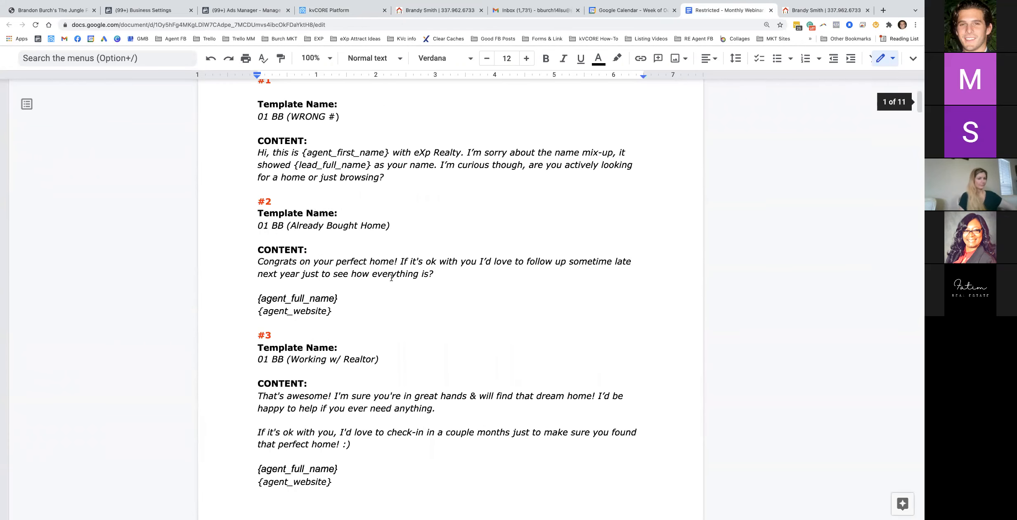
pyautogui.scroll(-2, 334, 285)
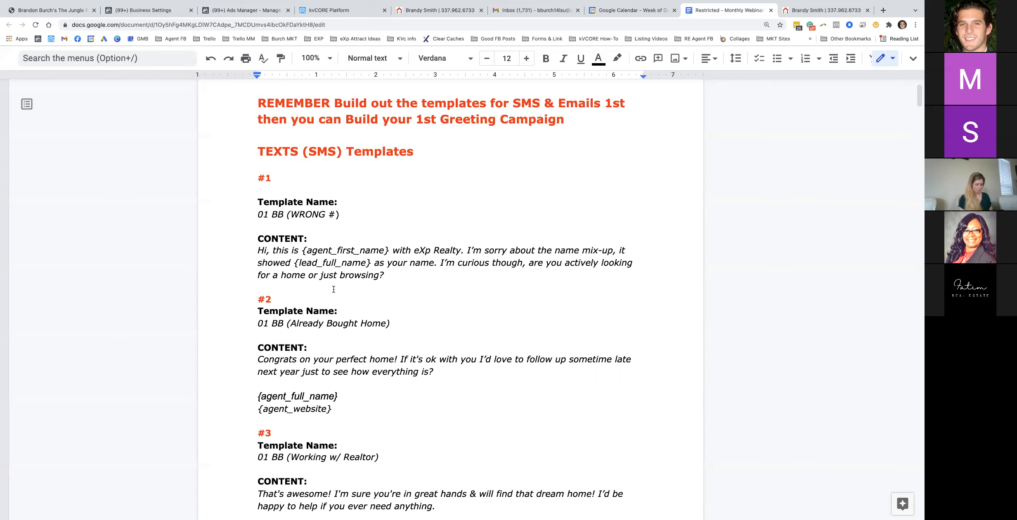
pyautogui.tripleClick(322, 323)
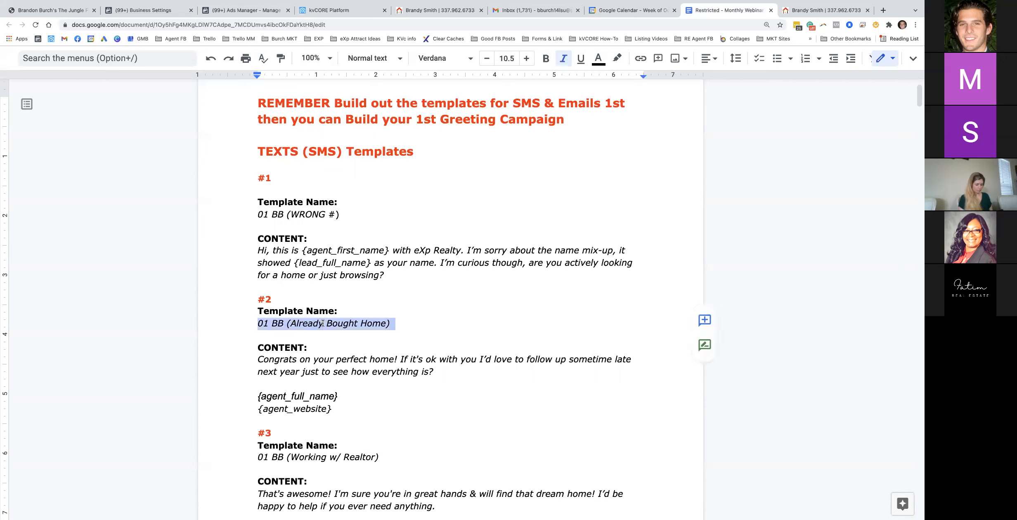
pyautogui.tripleClick(331, 364)
pyautogui.click(312, 214)
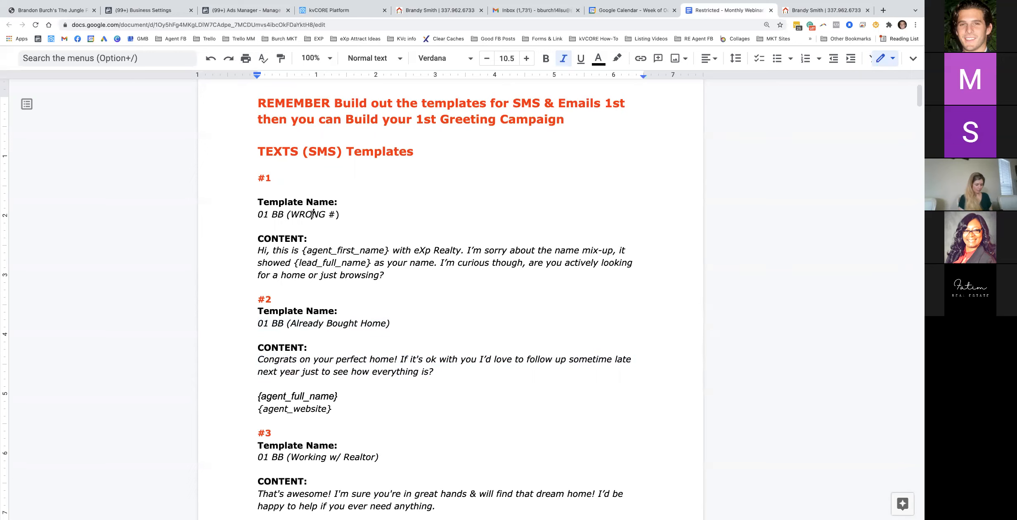
pyautogui.scroll(-5, 328, 289)
pyautogui.click(327, 360)
# Scroll through the remaining templates and copy template #1's name, 01 BB (WRONG #)
pyautogui.scroll(-1, 332, 388)
pyautogui.scroll(-6, 334, 396)
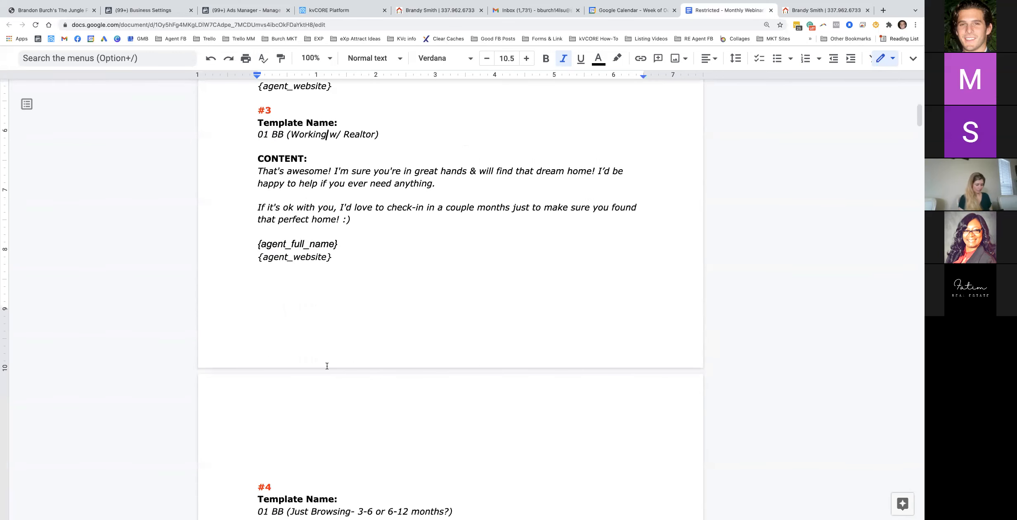
pyautogui.scroll(-1, 326, 368)
pyautogui.scroll(-4, 340, 433)
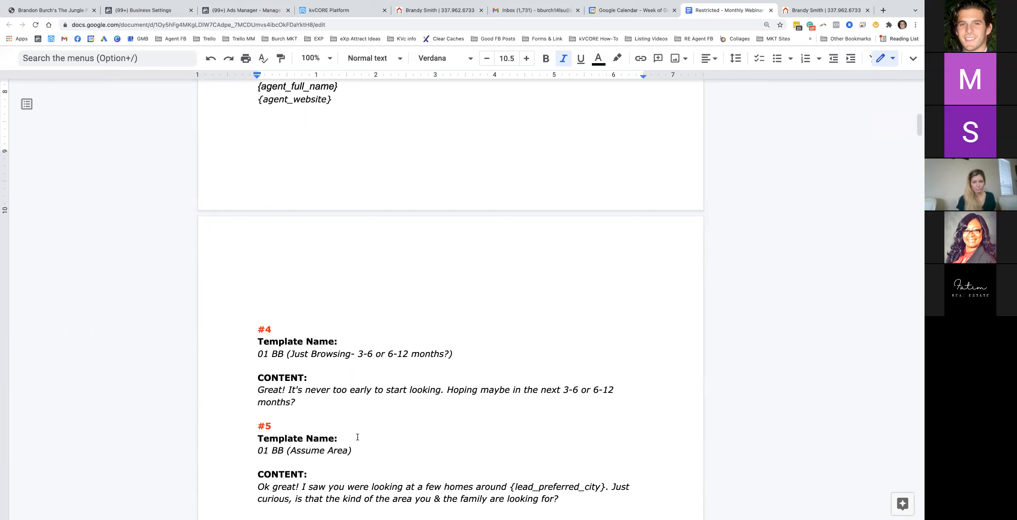
pyautogui.scroll(4, 339, 386)
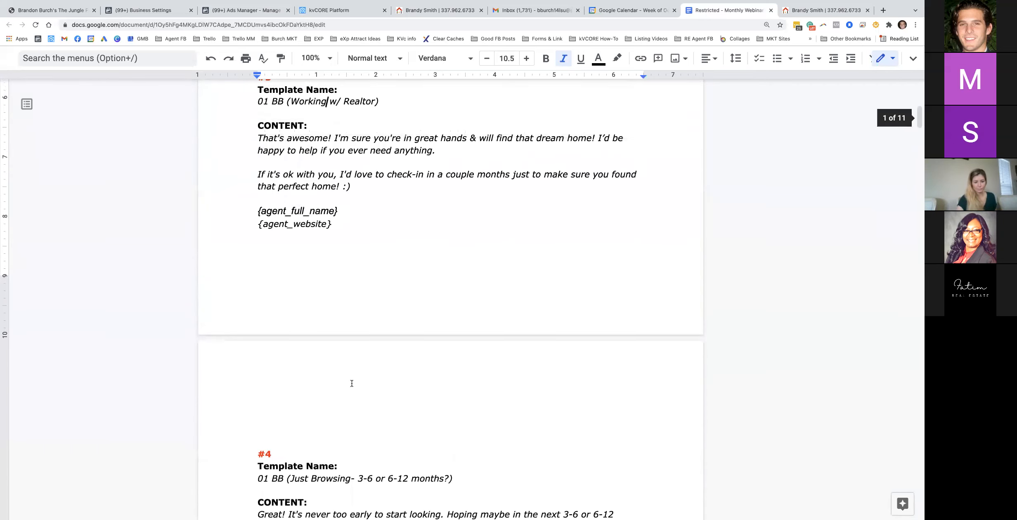
pyautogui.scroll(2, 368, 366)
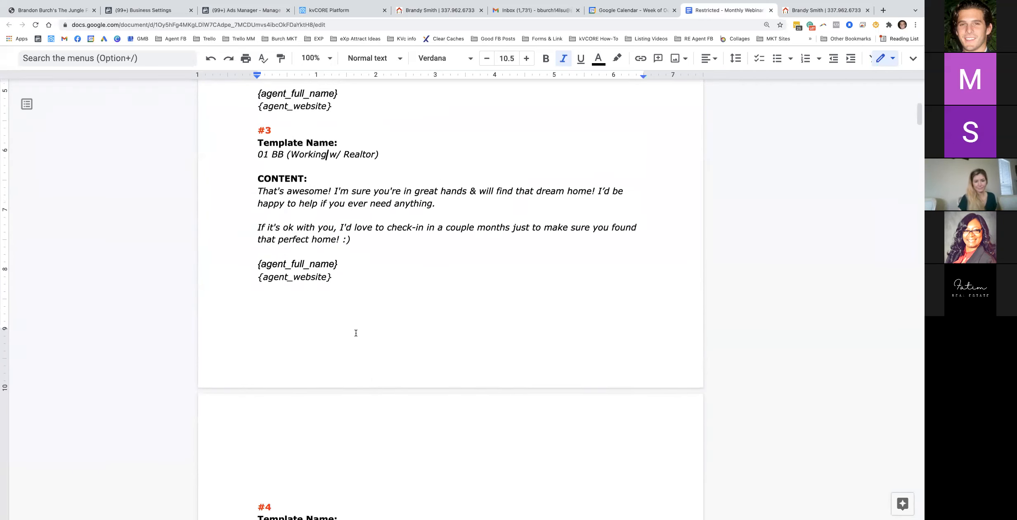
pyautogui.scroll(1, 341, 335)
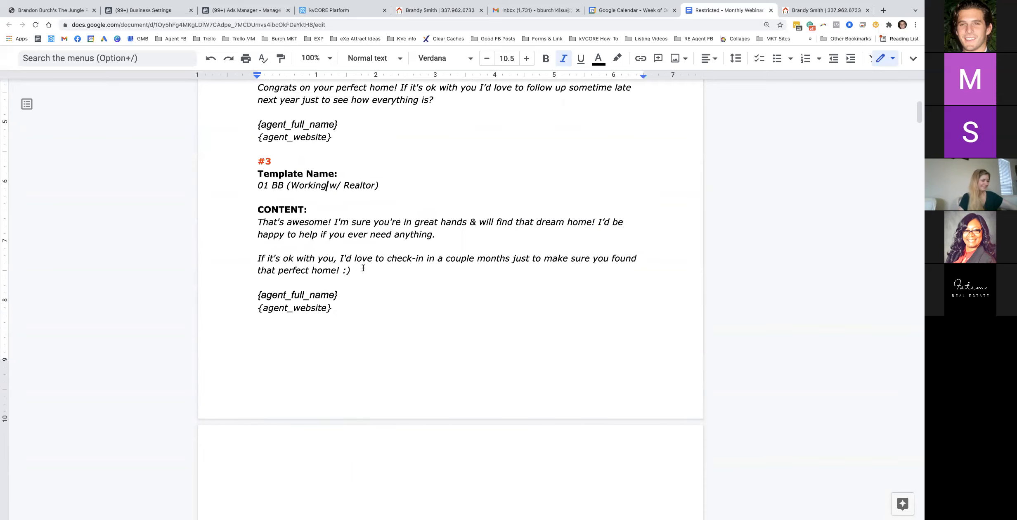
pyautogui.scroll(8, 355, 268)
pyautogui.tripleClick(291, 267)
pyautogui.press('super+c')
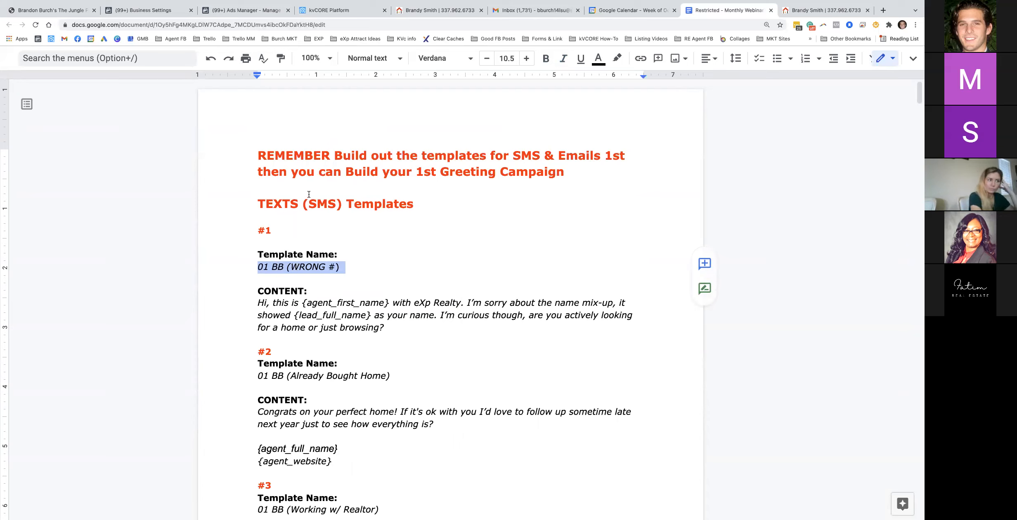
pyautogui.click(347, 11)
# Fill the new SMS template with the name 01 BB (WRONG #) and the wrong-number message
pyautogui.click(198, 196)
pyautogui.press('super+v')
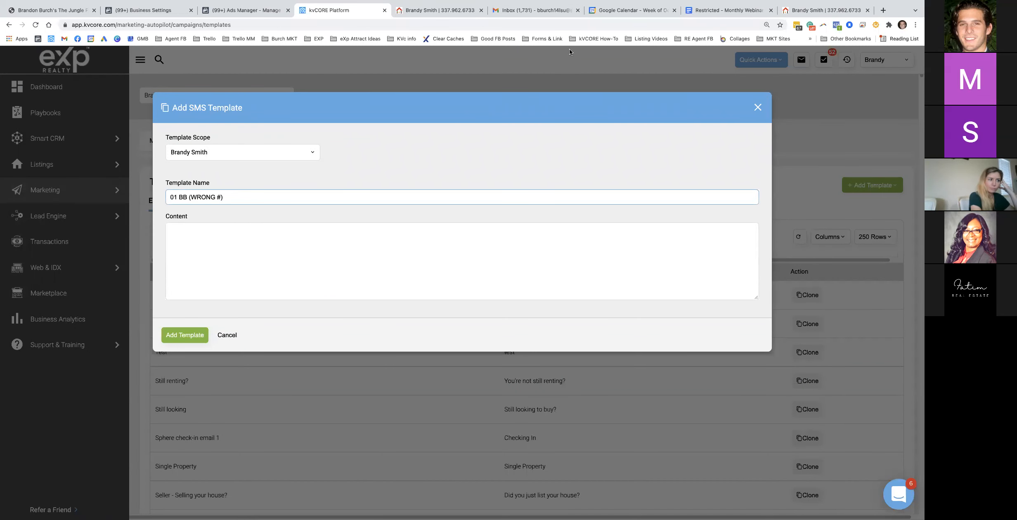
pyautogui.click(727, 11)
pyautogui.moveTo(386, 327); pyautogui.dragTo(257, 303)
pyautogui.press('super+c')
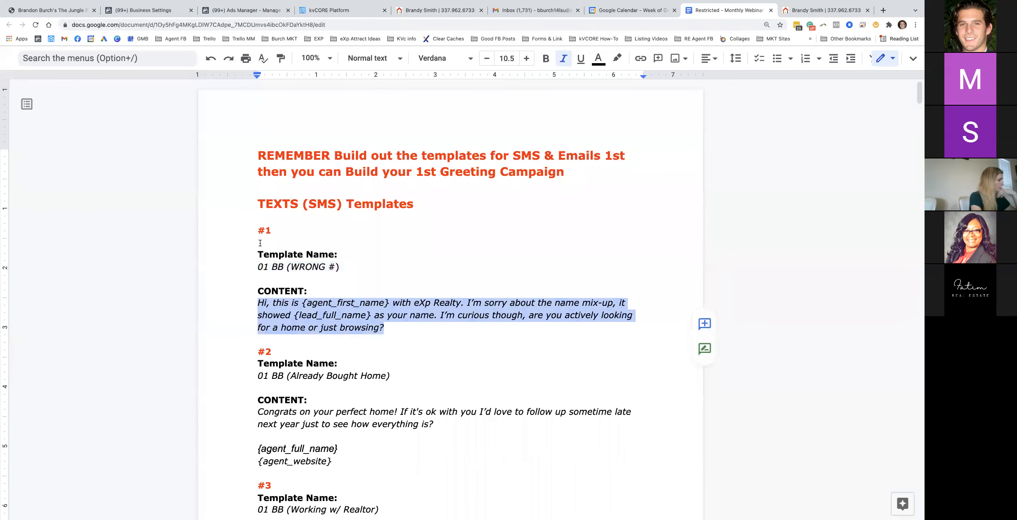
pyautogui.click(323, 12)
pyautogui.click(213, 234)
pyautogui.press('super+v')
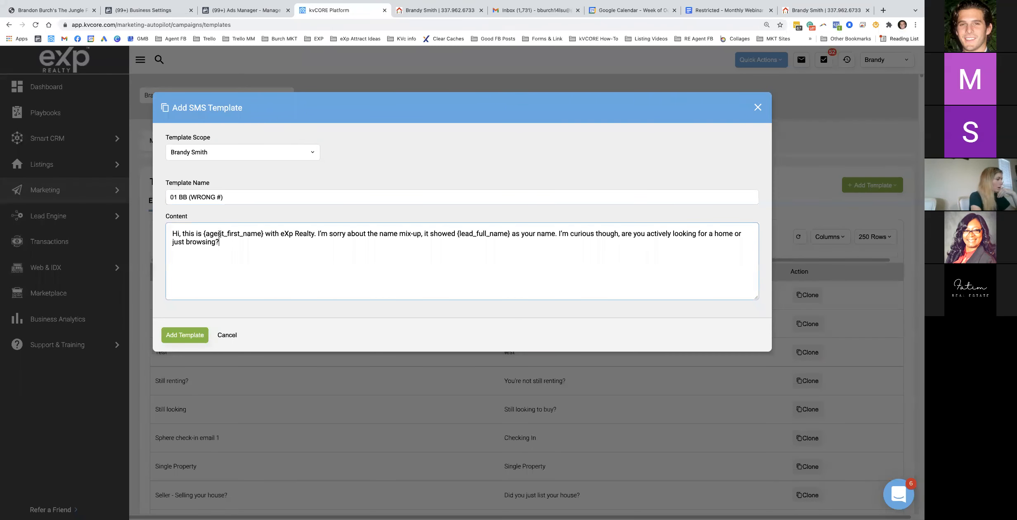
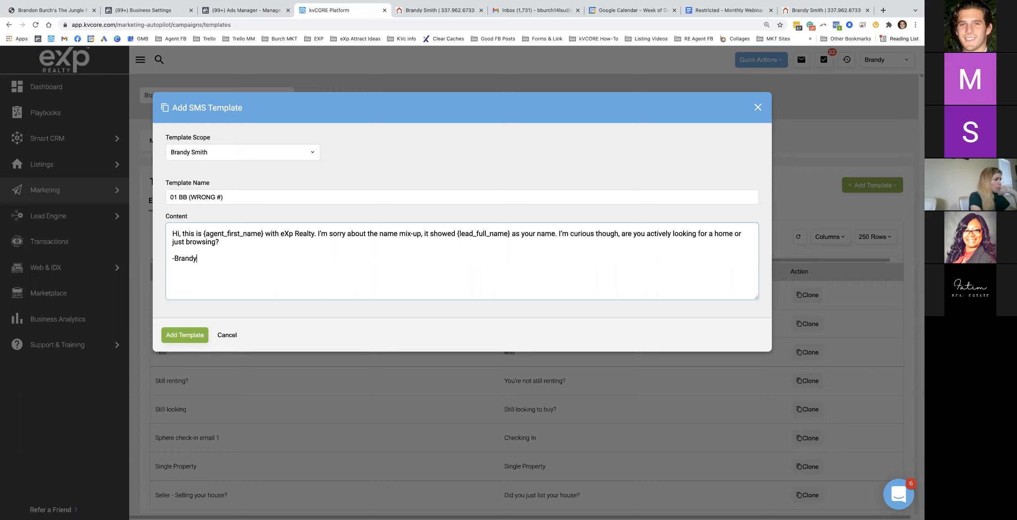
# Remove the agent's signature name from the message and save the template
pyautogui.moveTo(221, 258); pyautogui.dragTo(174, 255)
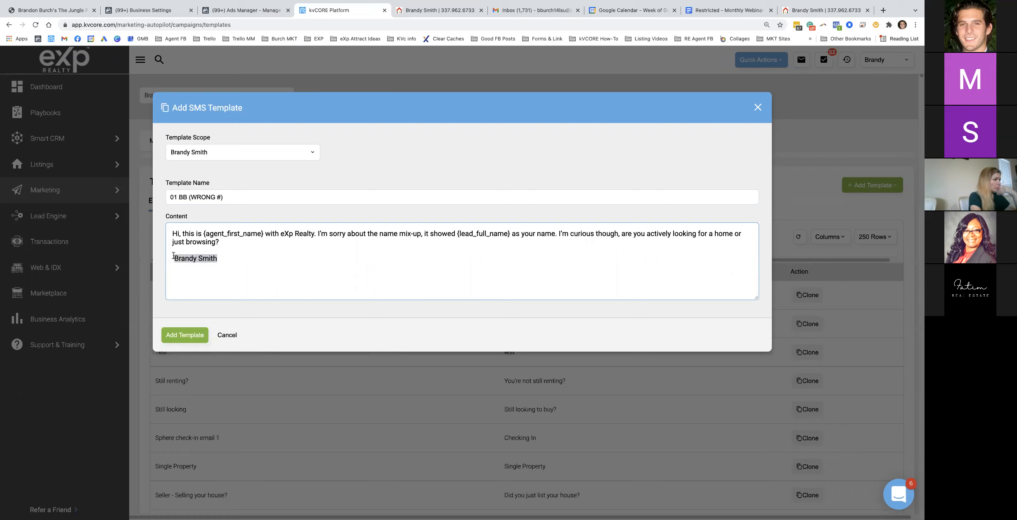
pyautogui.press('BackSpace')
pyautogui.press('BackSpace')
pyautogui.press('BackSpace')
pyautogui.press('BackSpace')
pyautogui.click(194, 336)
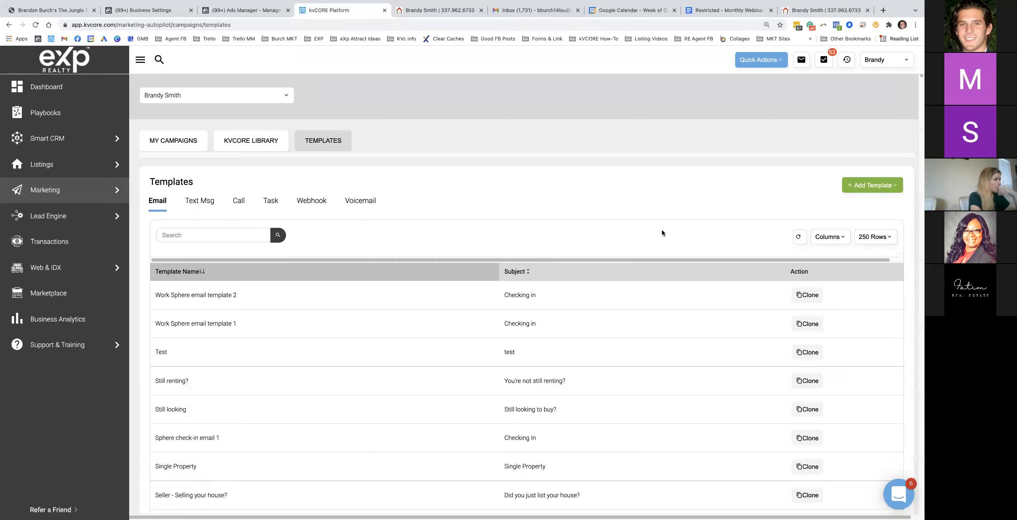
pyautogui.click(884, 190)
# Start a new text template named 01 BB (Already Bought Home)
pyautogui.click(871, 220)
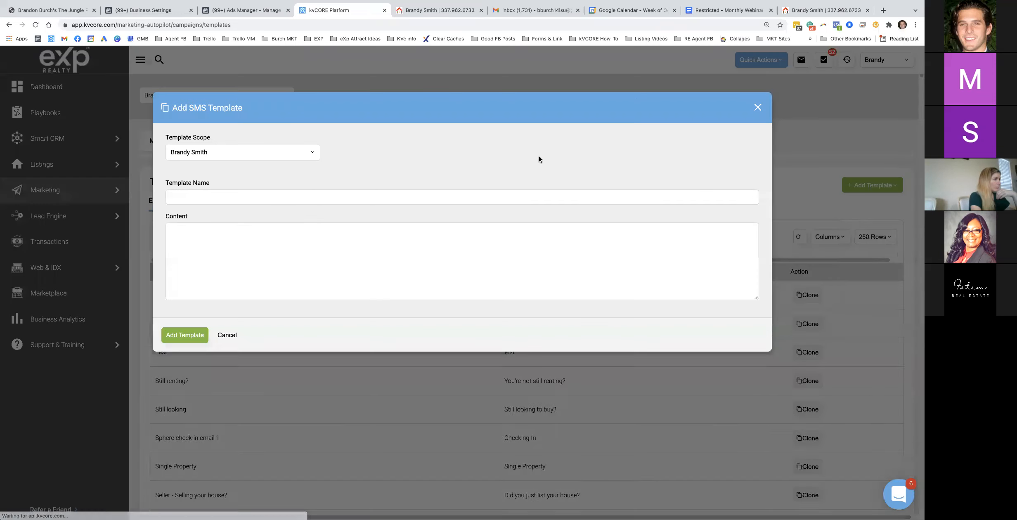
pyautogui.click(728, 9)
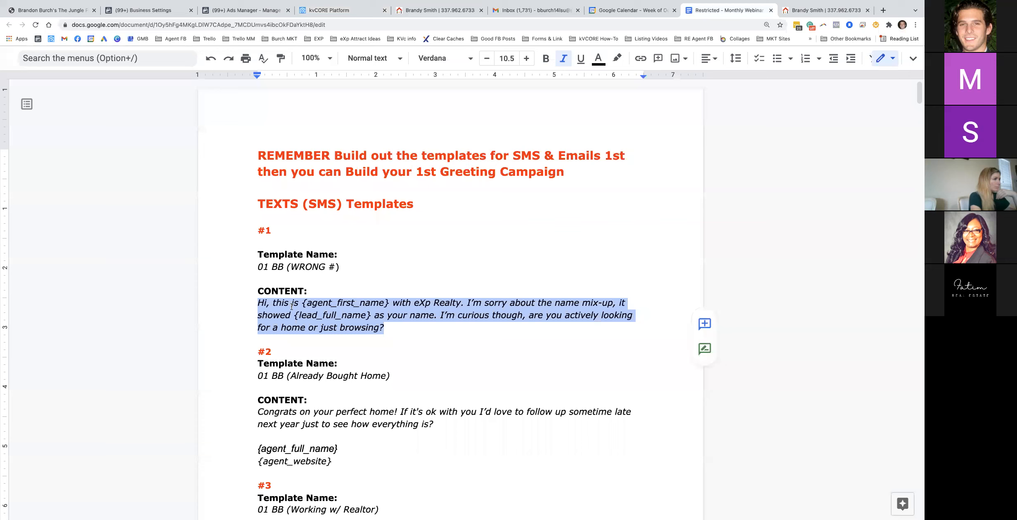
pyautogui.tripleClick(302, 373)
pyautogui.hotkey('ctrl', 'c')
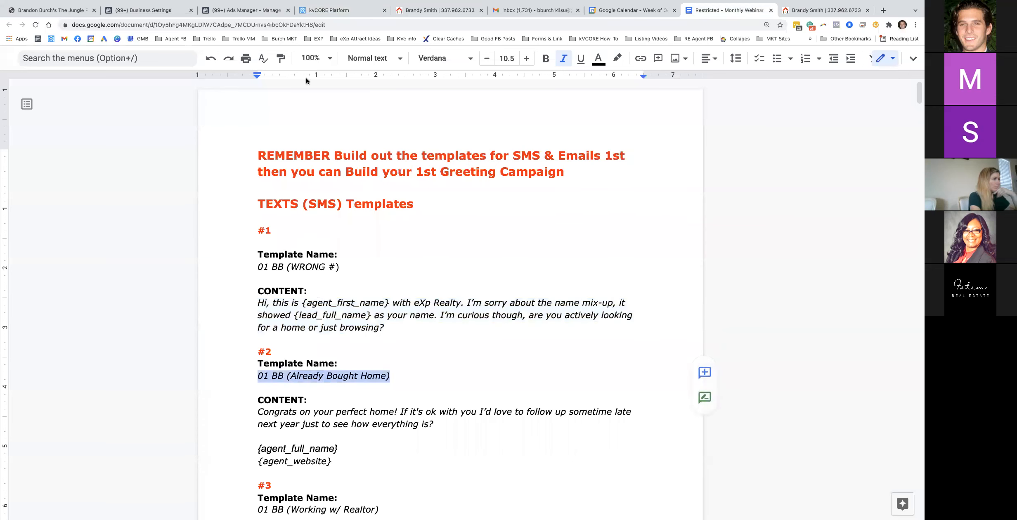
pyautogui.click(332, 11)
pyautogui.click(226, 198)
pyautogui.hotkey('ctrl', 'v')
# Paste the Congrats message with agent name and website placeholders as content and save
pyautogui.click(727, 10)
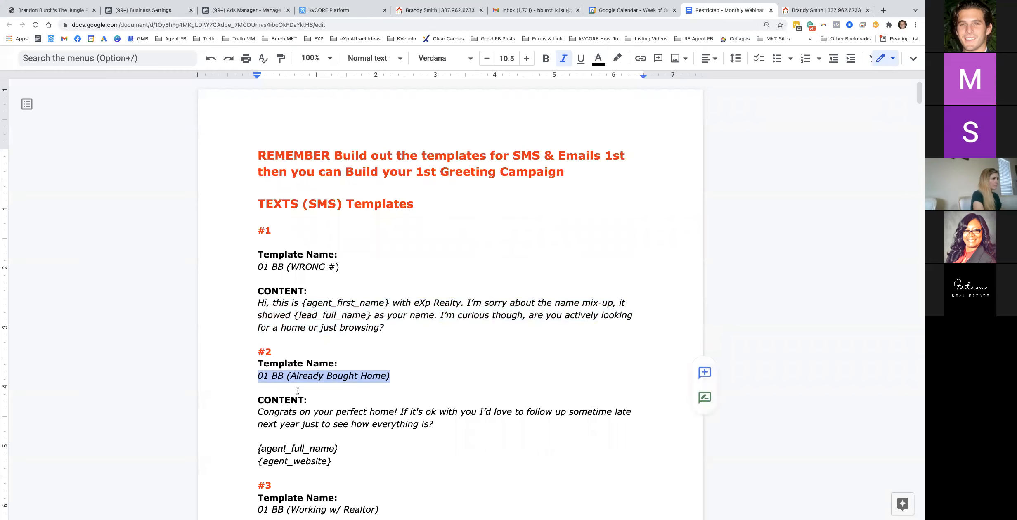
pyautogui.tripleClick(317, 424)
pyautogui.moveTo(332, 461); pyautogui.dragTo(258, 412)
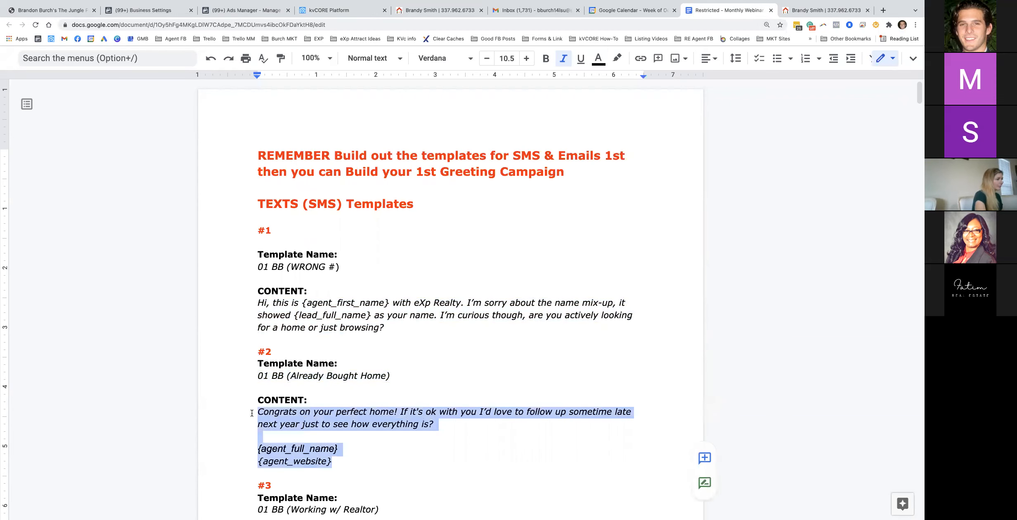
pyautogui.hotkey('ctrl', 'c')
pyautogui.click(332, 11)
pyautogui.click(256, 243)
pyautogui.hotkey('ctrl', 'v')
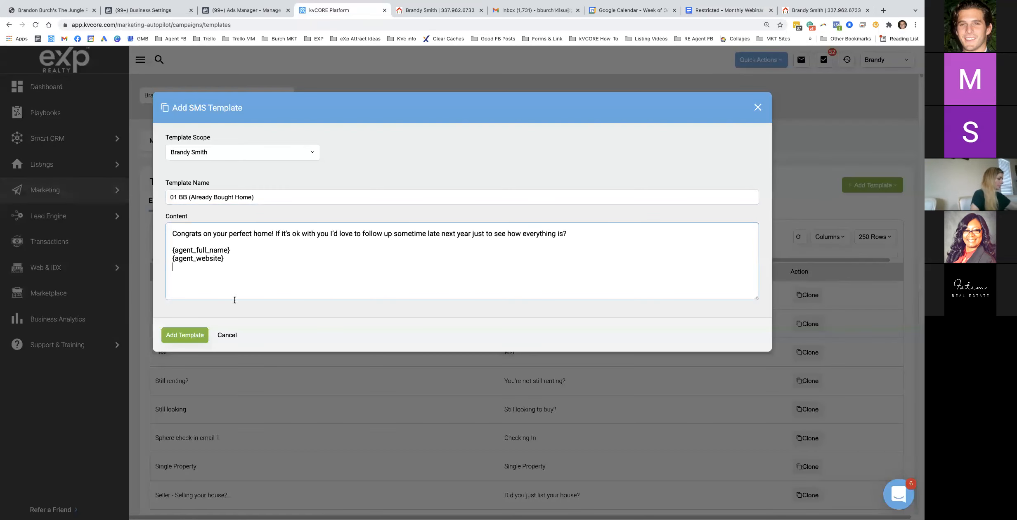
pyautogui.click(191, 337)
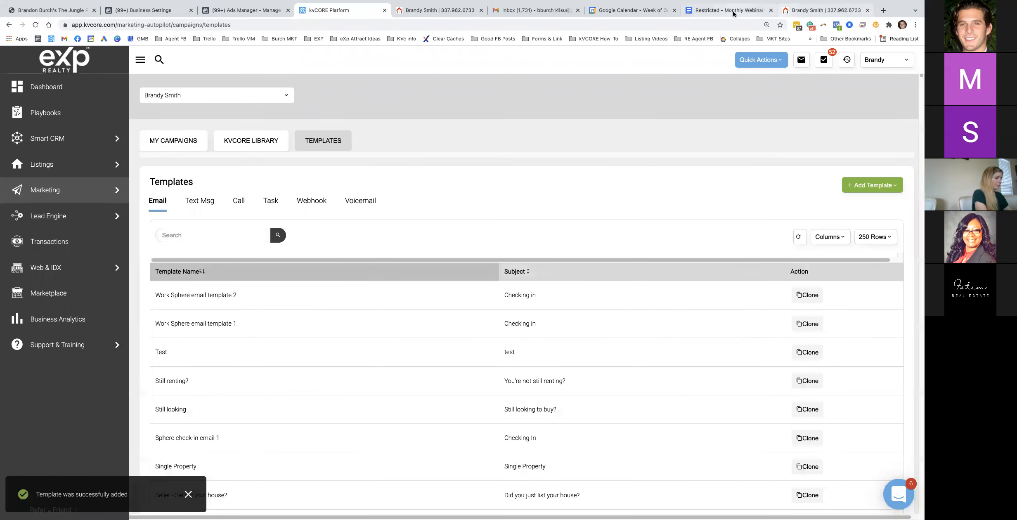
pyautogui.click(729, 10)
# Start a new text template named 01 BB txt (Hi is this)
pyautogui.scroll(-5, 330, 293)
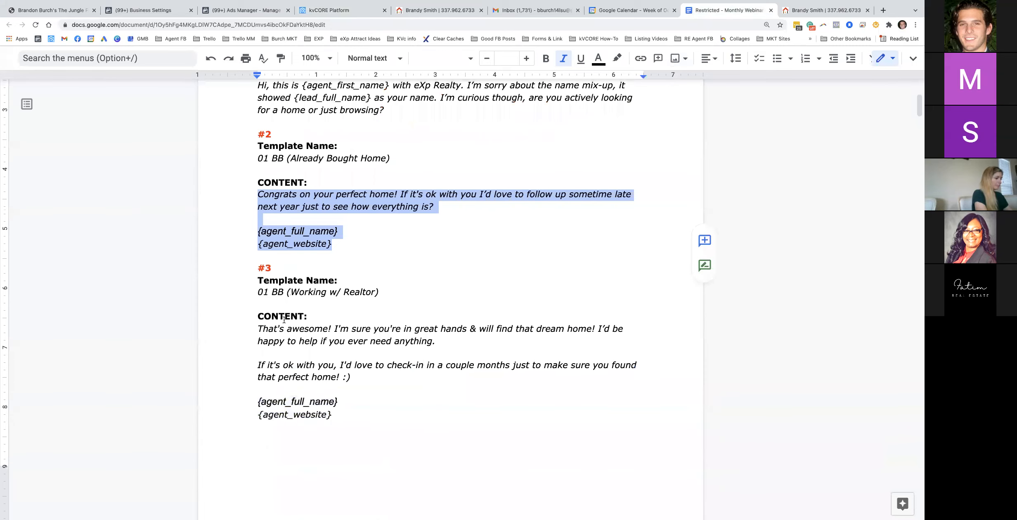
pyautogui.scroll(-8, 288, 313)
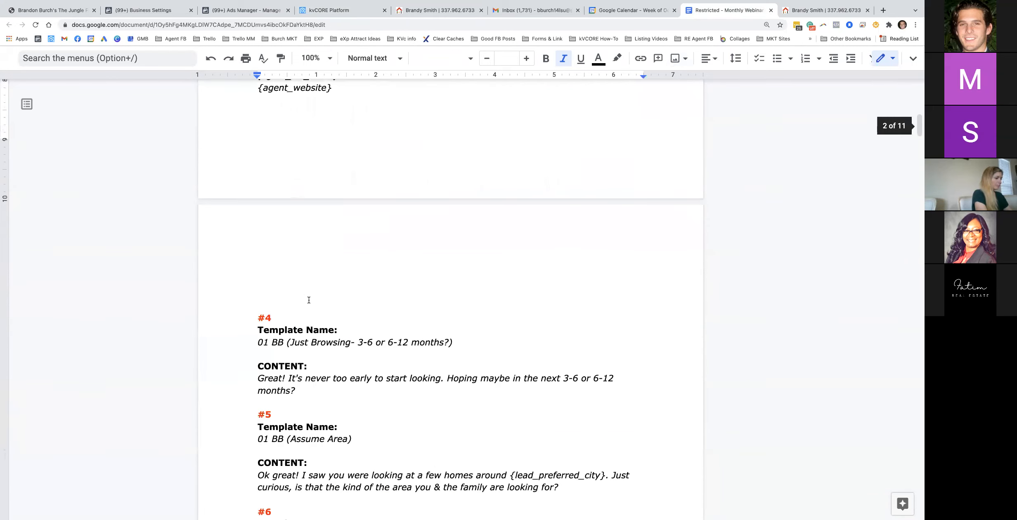
pyautogui.scroll(-5, 309, 300)
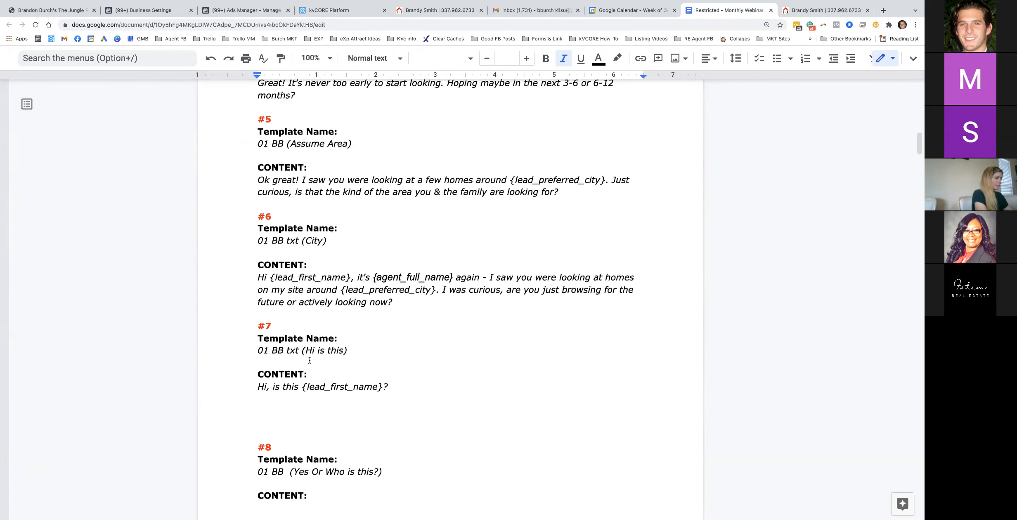
pyautogui.tripleClick(264, 350)
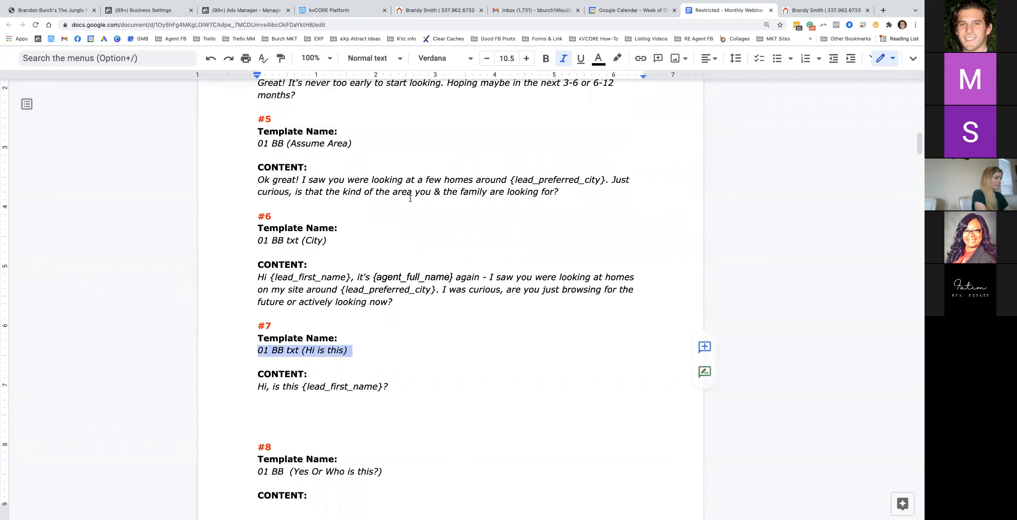
pyautogui.click(859, 186)
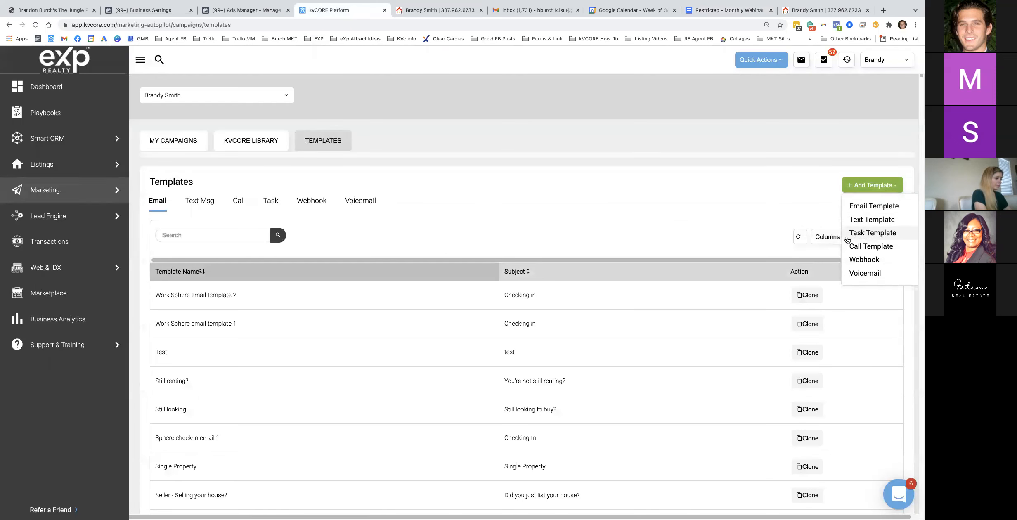
pyautogui.click(865, 223)
pyautogui.click(207, 197)
pyautogui.hotkey('ctrl', 'v')
# Set the template content to 'Hi, is this {lead_first_name}?'
pyautogui.click(712, 12)
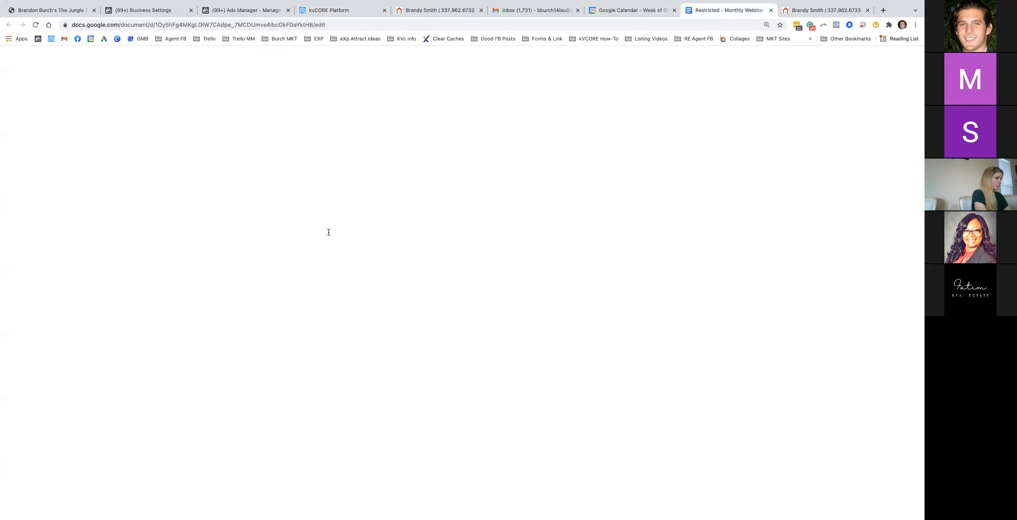
pyautogui.moveTo(388, 387); pyautogui.dragTo(257, 388)
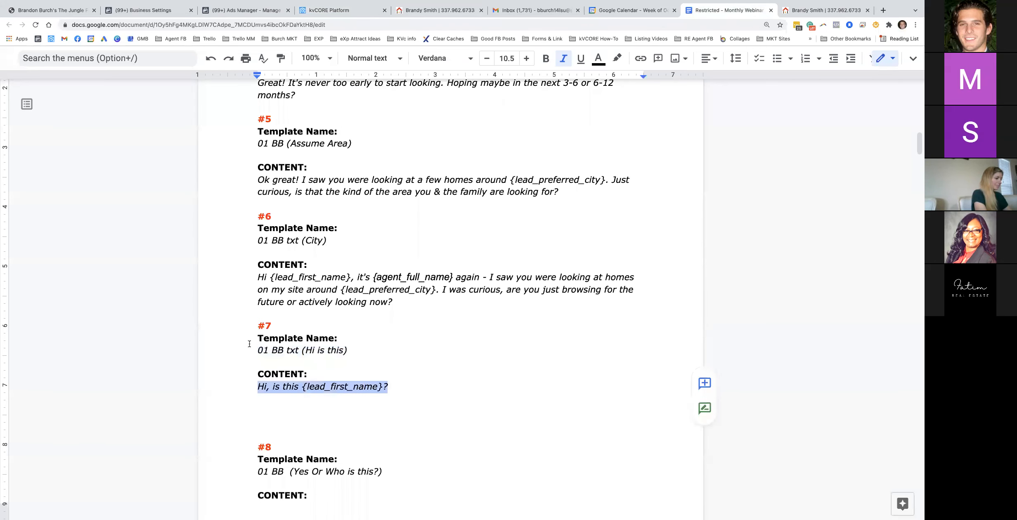
pyautogui.click(335, 10)
pyautogui.click(234, 242)
pyautogui.hotkey('ctrl', 'v')
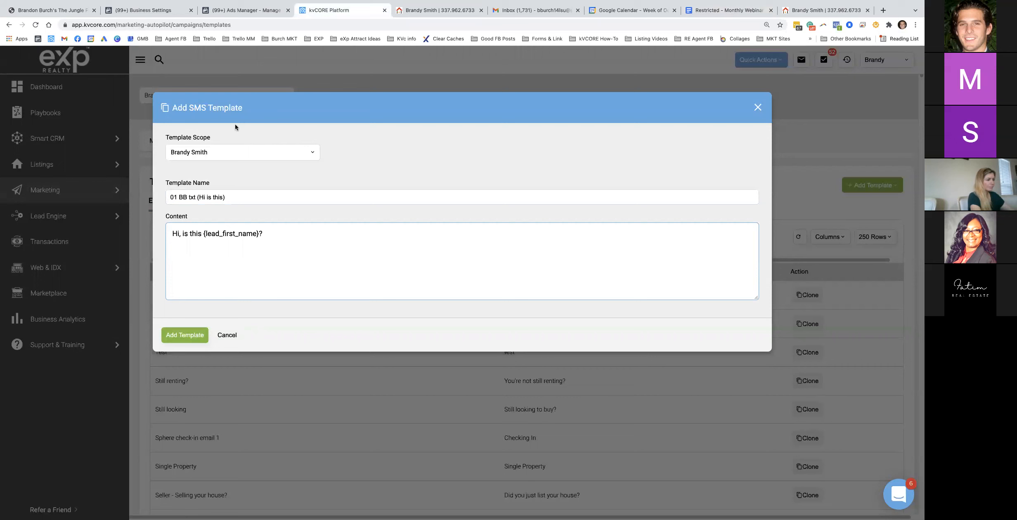
pyautogui.click(702, 10)
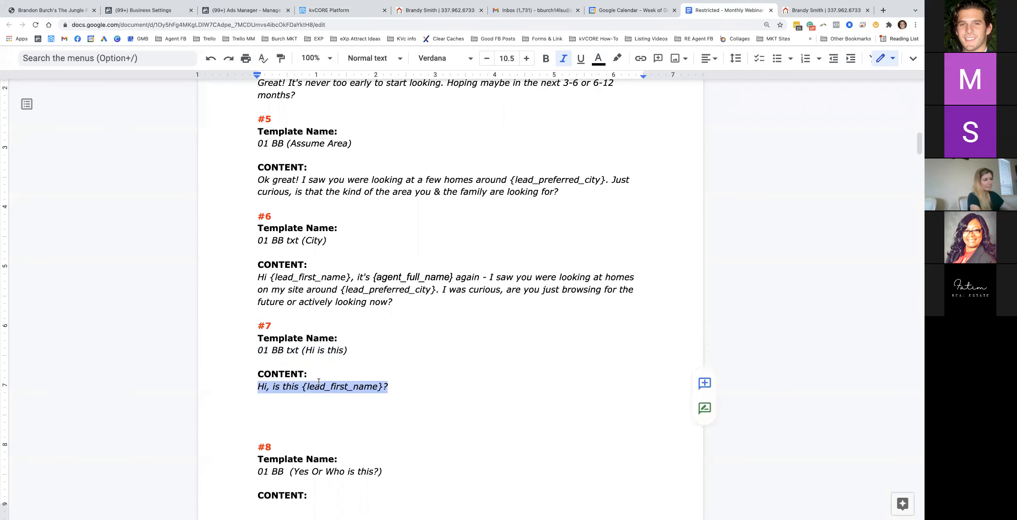
# Rename the template to 01 BB txt (Hi is this - FEEL FREE TO RESPOND 'END')
pyautogui.scroll(-8, 304, 403)
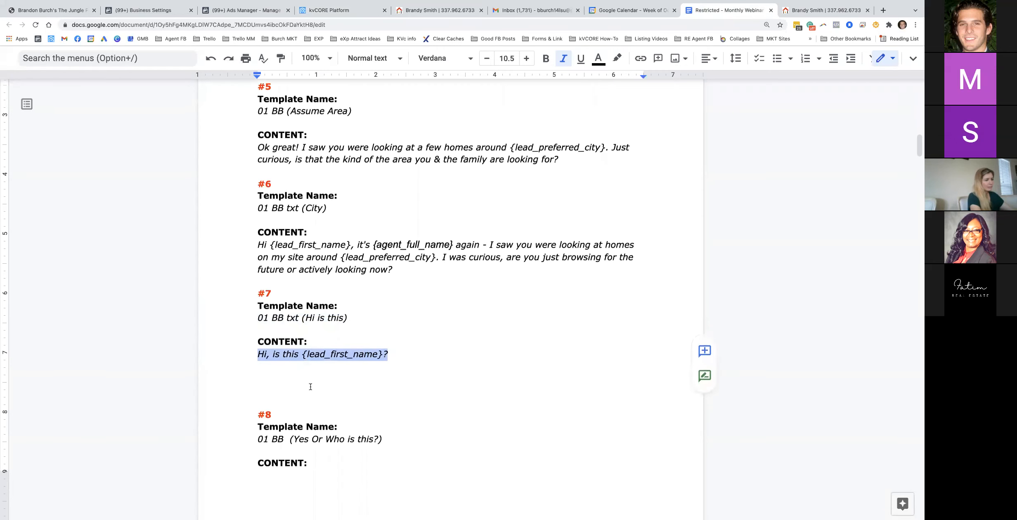
pyautogui.scroll(-3, 311, 382)
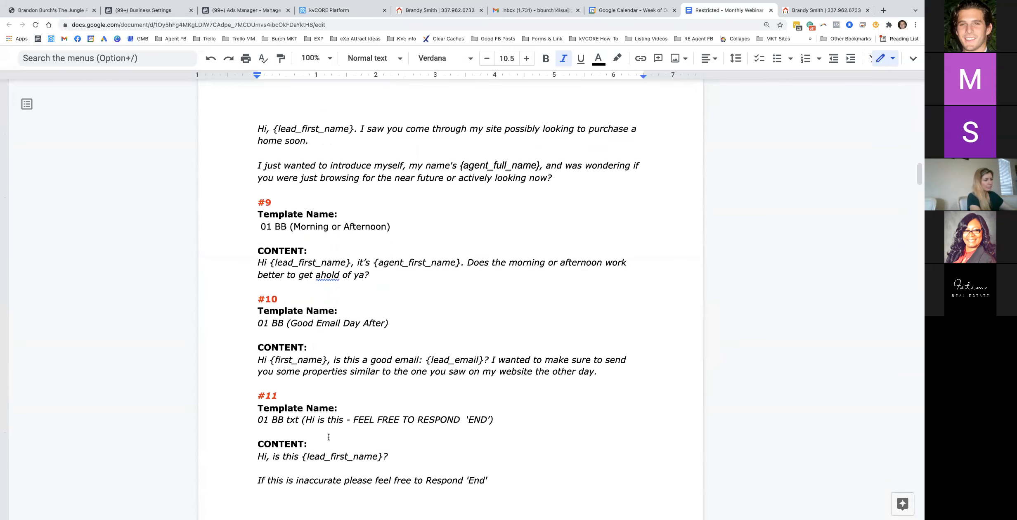
pyautogui.scroll(-1, 329, 437)
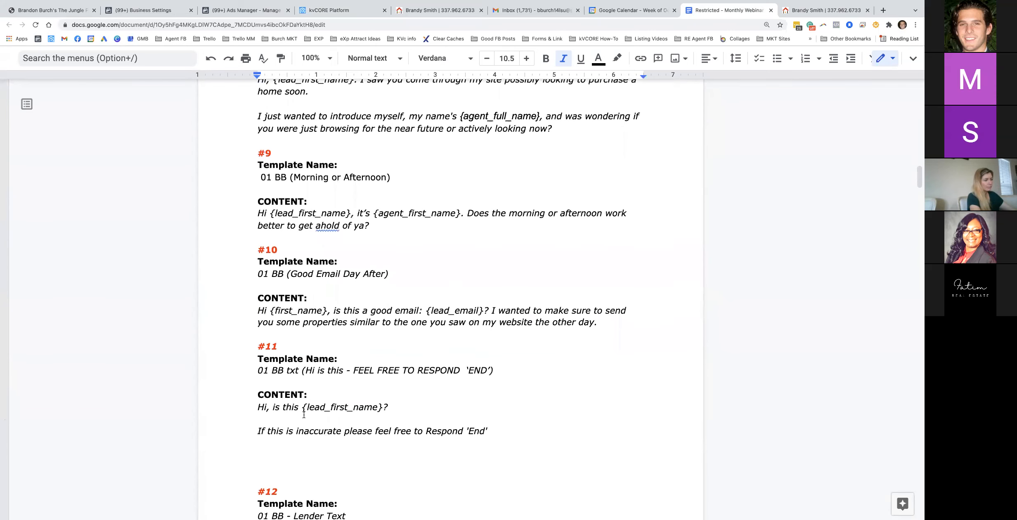
pyautogui.click(283, 407)
pyautogui.click(301, 407)
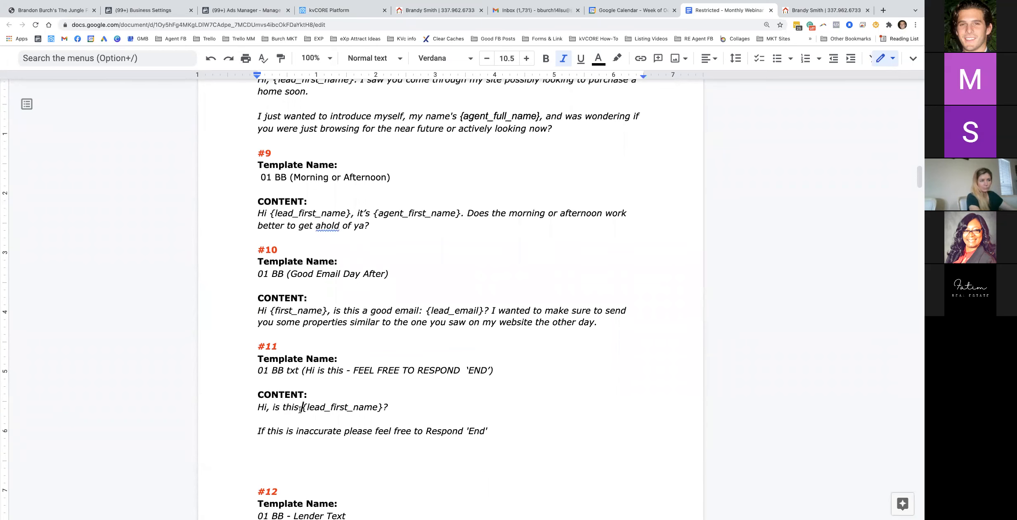
pyautogui.tripleClick(334, 370)
pyautogui.moveTo(354, 8)
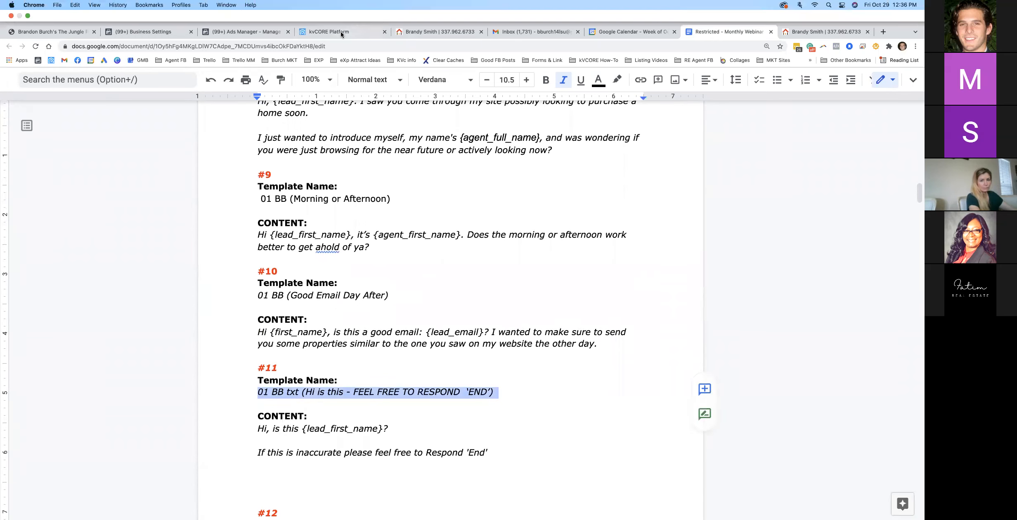
pyautogui.click(340, 32)
pyautogui.tripleClick(225, 198)
pyautogui.press('super+v')
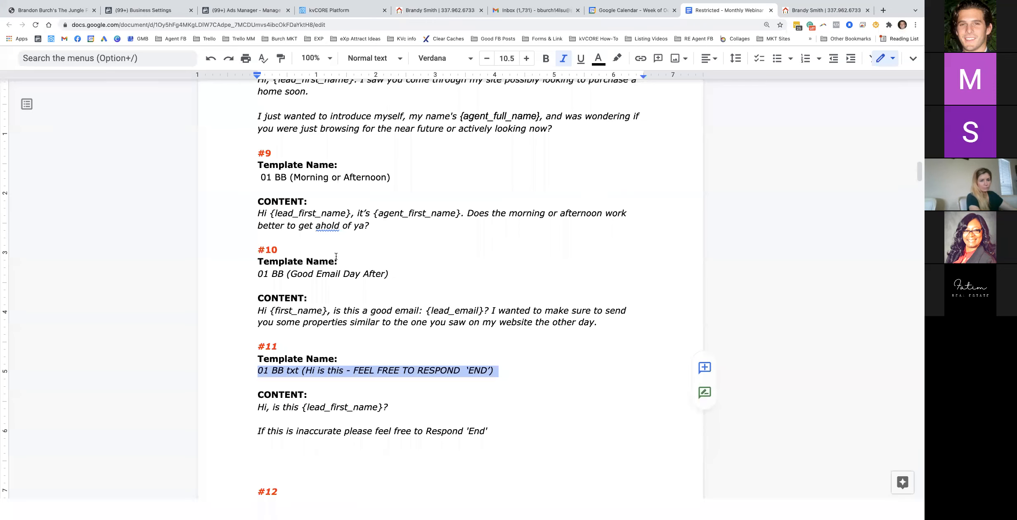
# Replace the content with the two-line #11 opt-out message and save the template
pyautogui.click(729, 10)
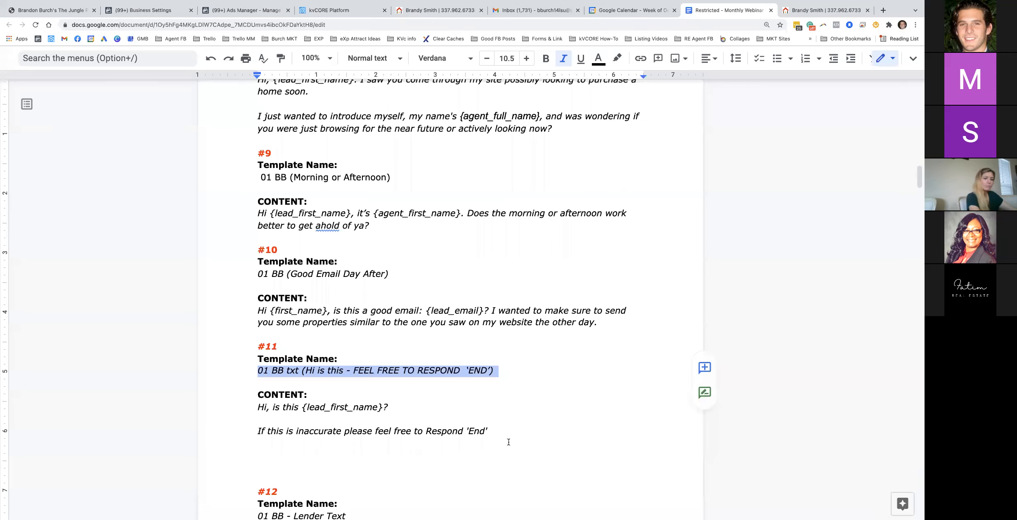
pyautogui.moveTo(490, 432); pyautogui.dragTo(240, 409)
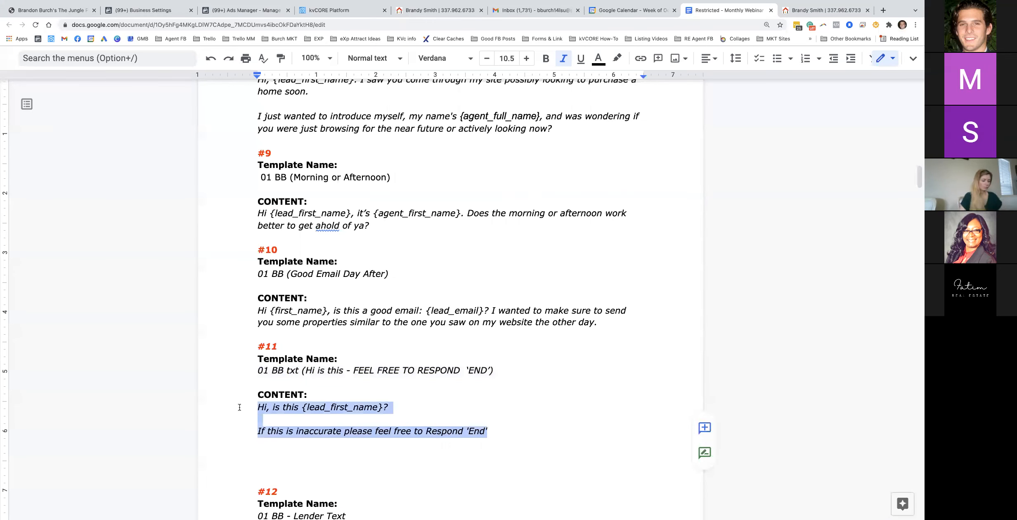
pyautogui.click(341, 11)
pyautogui.click(207, 254)
pyautogui.hotkey('ctrl', 'a')
pyautogui.hotkey('ctrl', 'v')
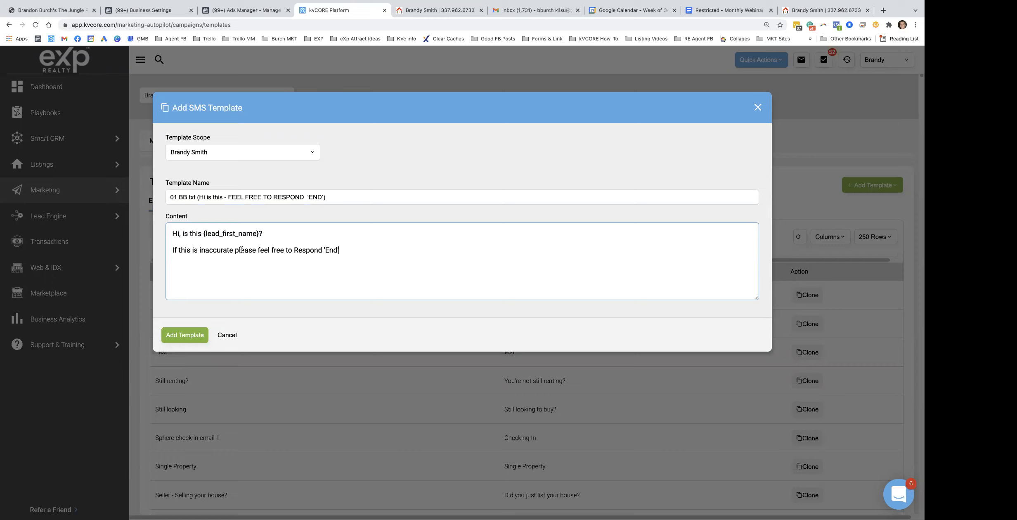
pyautogui.click(192, 336)
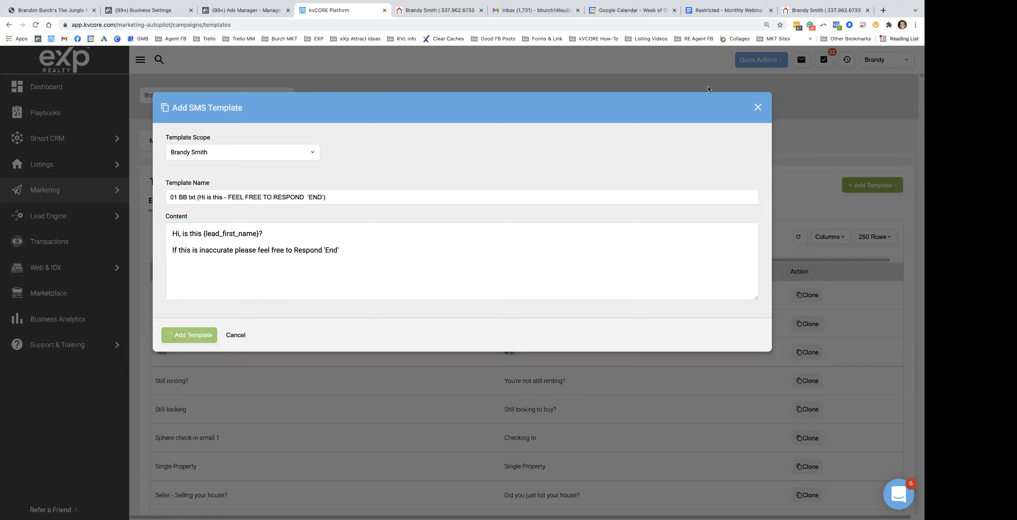
pyautogui.click(727, 10)
# Select template #10's name, 01 BB (Good Email Day After), in the Google Doc
pyautogui.scroll(3, 339, 324)
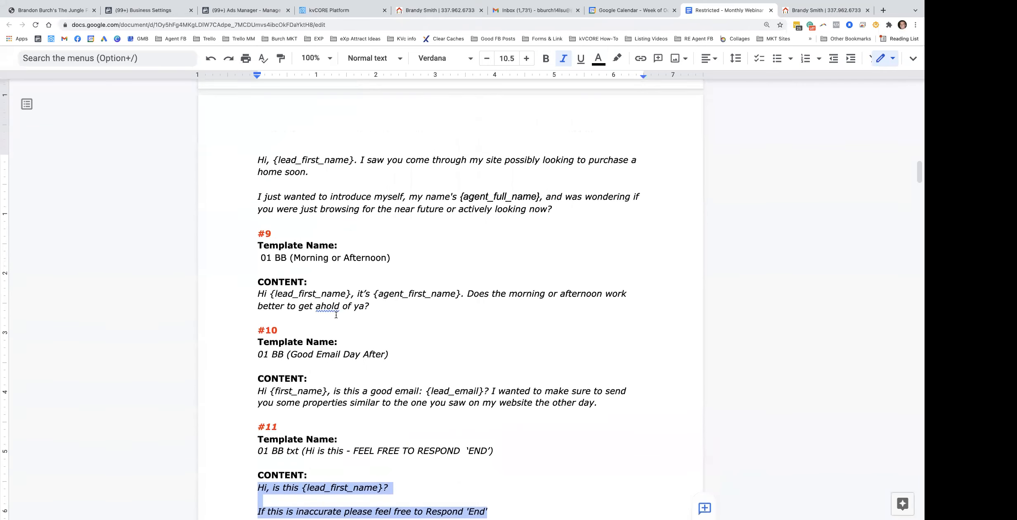
pyautogui.scroll(8, 350, 330)
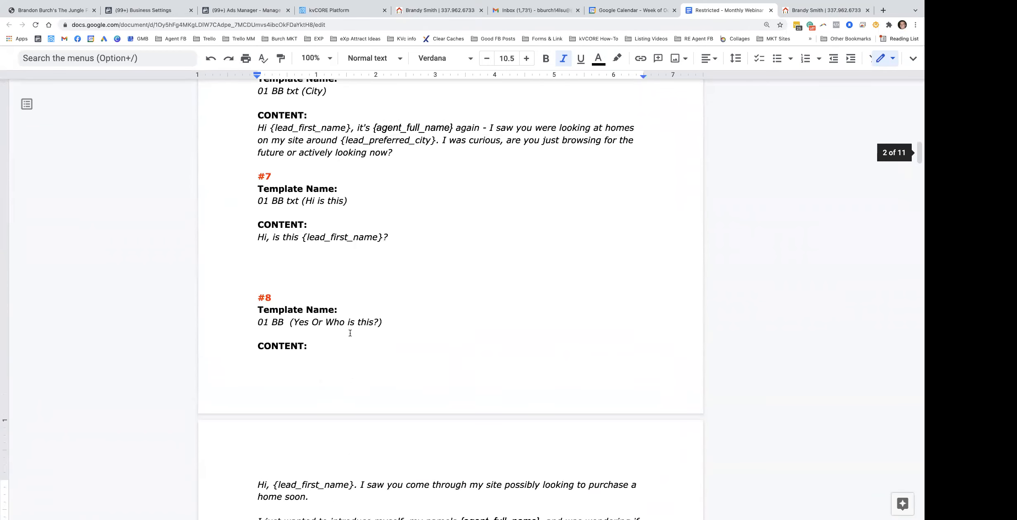
pyautogui.scroll(9, 348, 322)
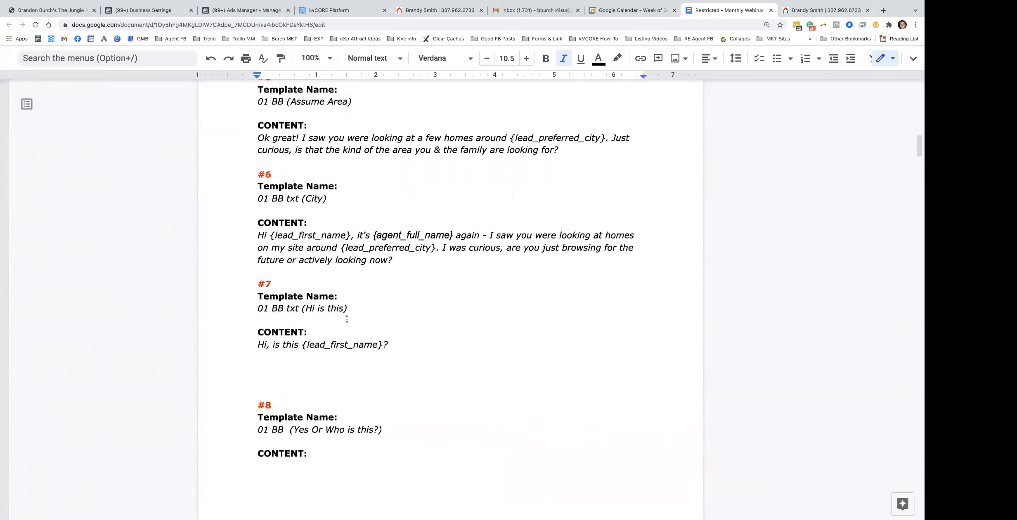
pyautogui.scroll(6, 347, 325)
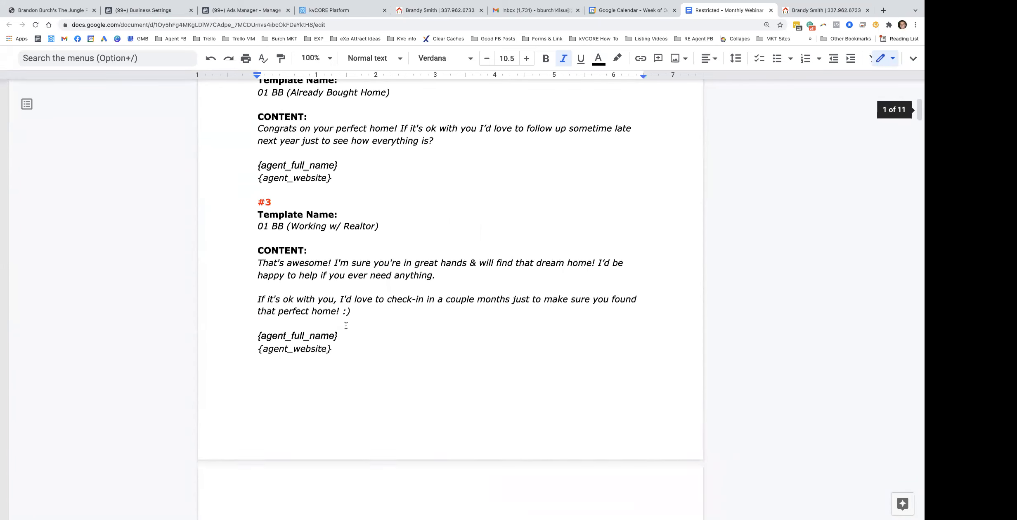
pyautogui.scroll(-8, 344, 312)
pyautogui.scroll(-13, 344, 313)
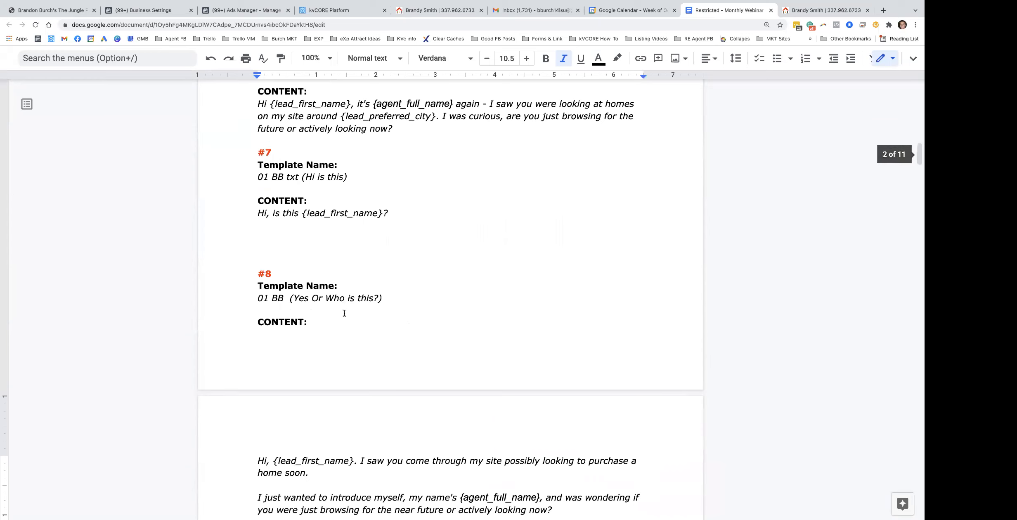
pyautogui.scroll(-3, 344, 313)
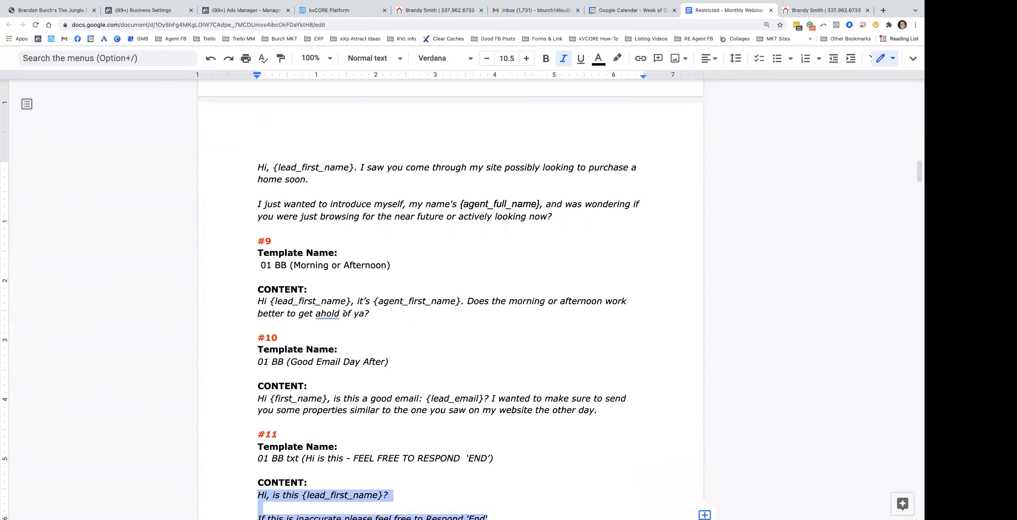
pyautogui.click(327, 341)
pyautogui.tripleClick(326, 340)
pyautogui.press('super+c')
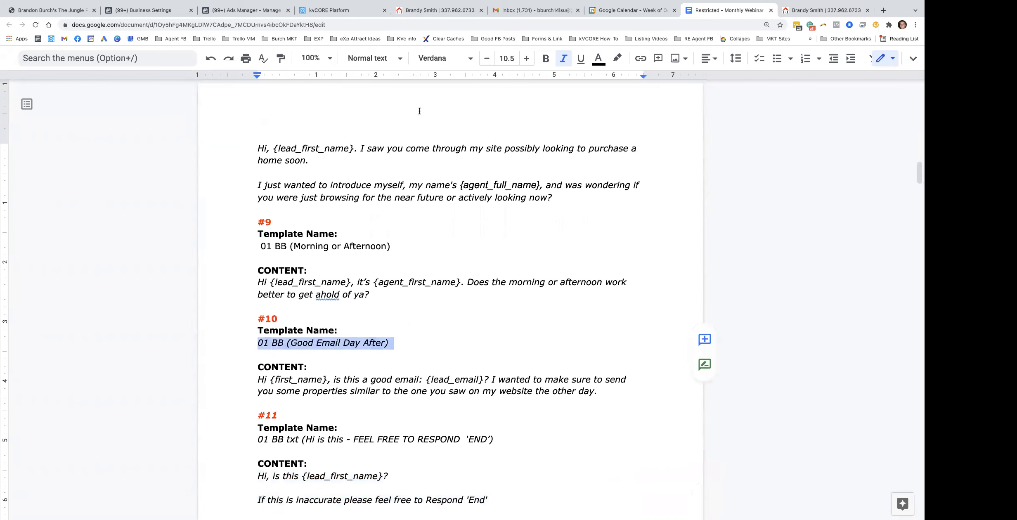
# Start a blank new text template in kvCORE from Add Template
pyautogui.click(343, 10)
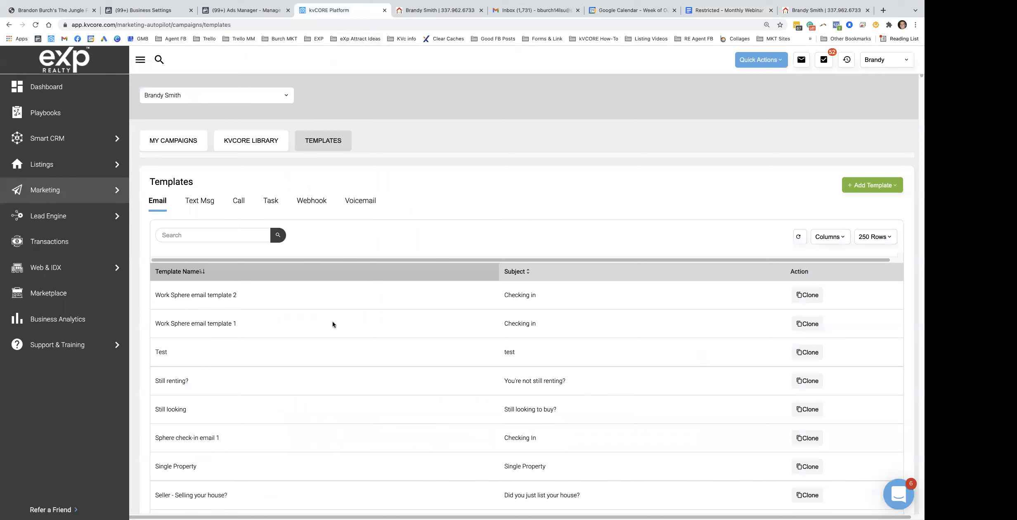
pyautogui.click(850, 185)
pyautogui.click(868, 219)
# Save text template '01 BB (Good Email Day After)' with the #10 message from the doc as its content
pyautogui.click(325, 198)
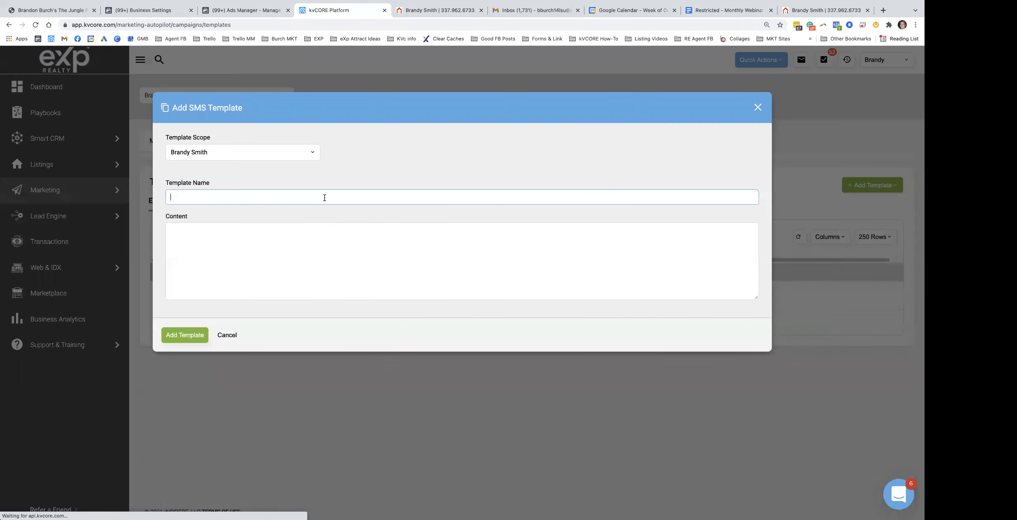
pyautogui.press('super+v')
pyautogui.click(726, 10)
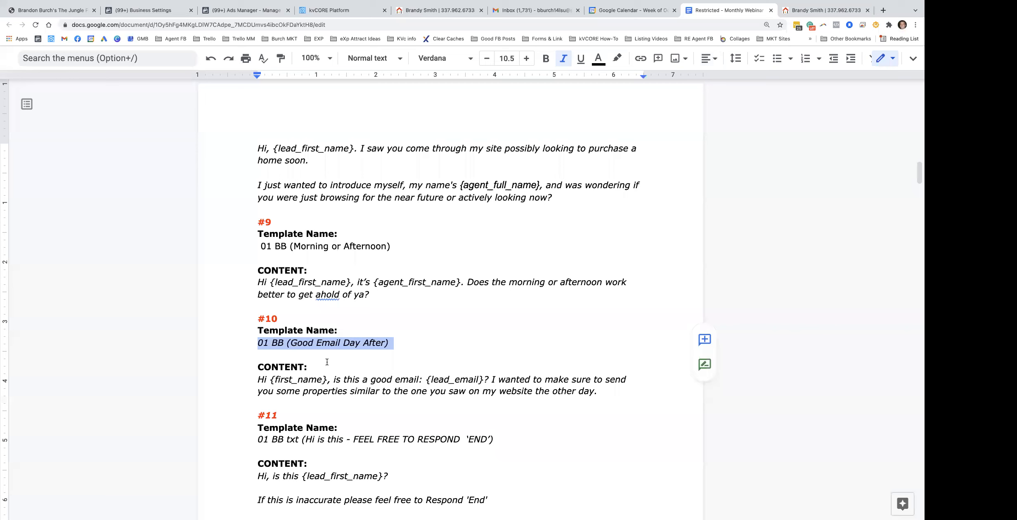
pyautogui.doubleClick(431, 392)
pyautogui.moveTo(597, 392); pyautogui.dragTo(250, 378)
pyautogui.press('super+c')
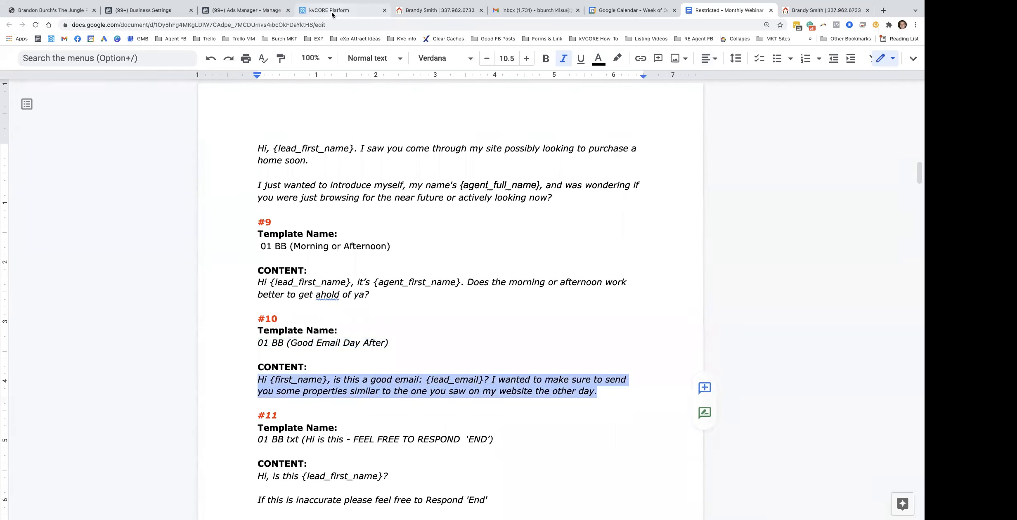
pyautogui.click(330, 11)
pyautogui.click(191, 243)
pyautogui.press('super+v')
pyautogui.click(189, 336)
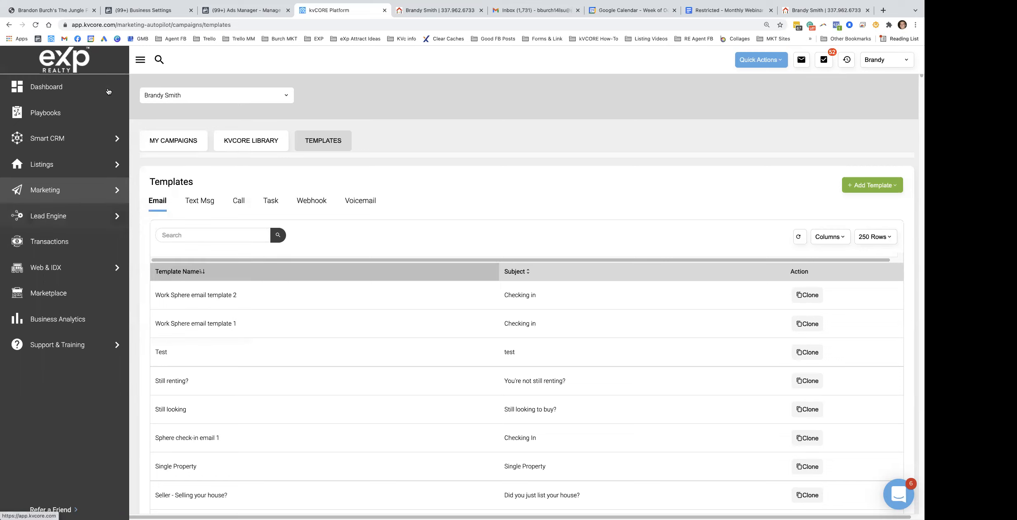
# Search the Text Msg templates for 'bb' and review the BB text templates listed
pyautogui.click(200, 201)
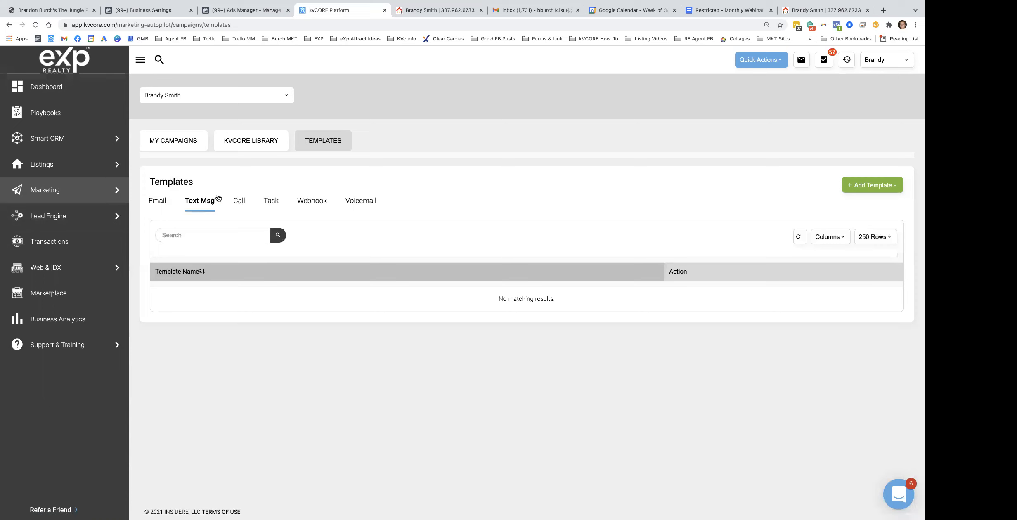
pyautogui.click(192, 233)
pyautogui.write('bb')
pyautogui.press('Return')
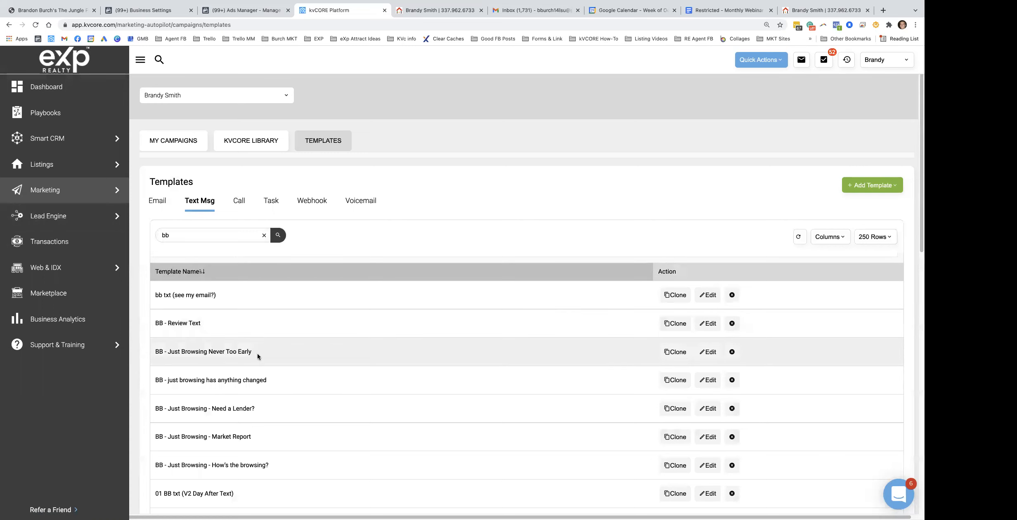
pyautogui.scroll(-3, 259, 358)
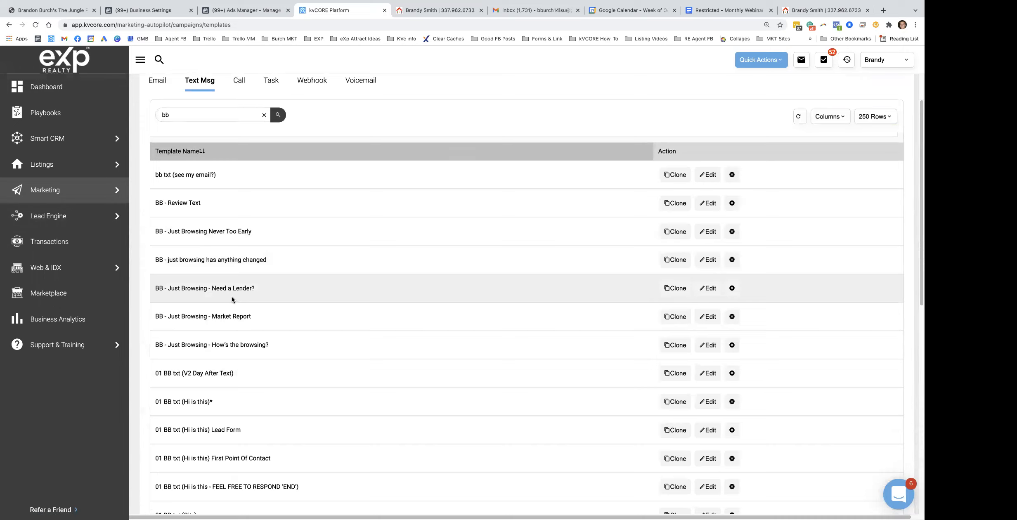
pyautogui.scroll(3, 260, 161)
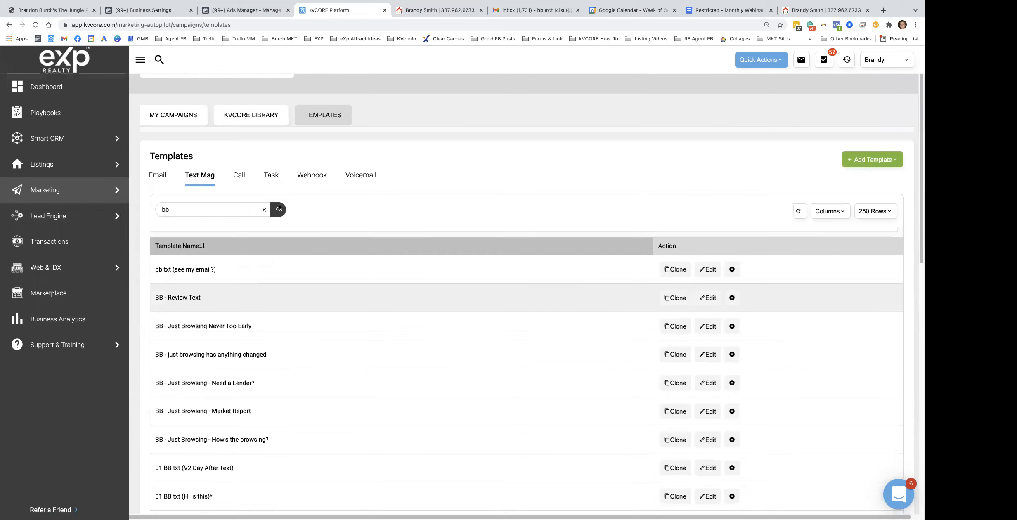
# Start a new campaign from My Campaigns, then return to the webinar notes doc
pyautogui.click(173, 145)
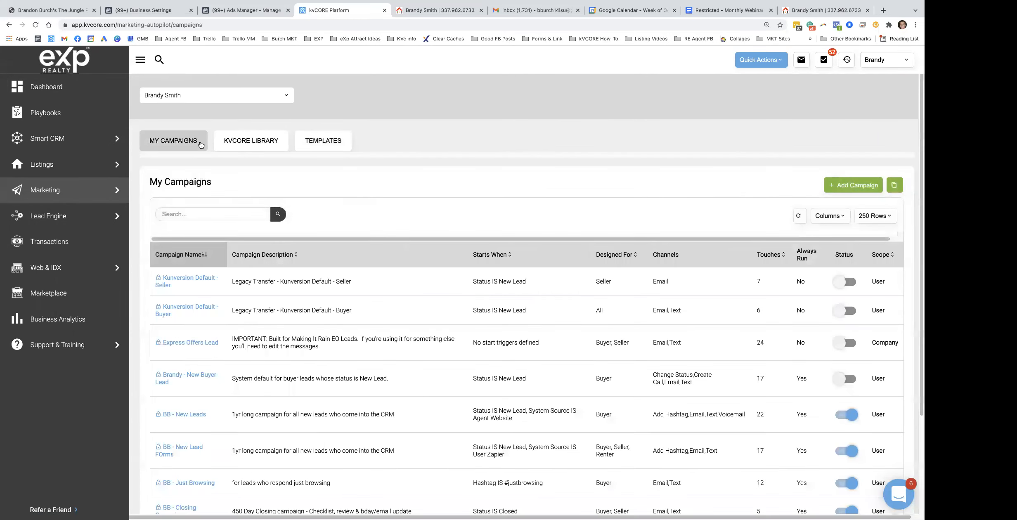
pyautogui.click(853, 185)
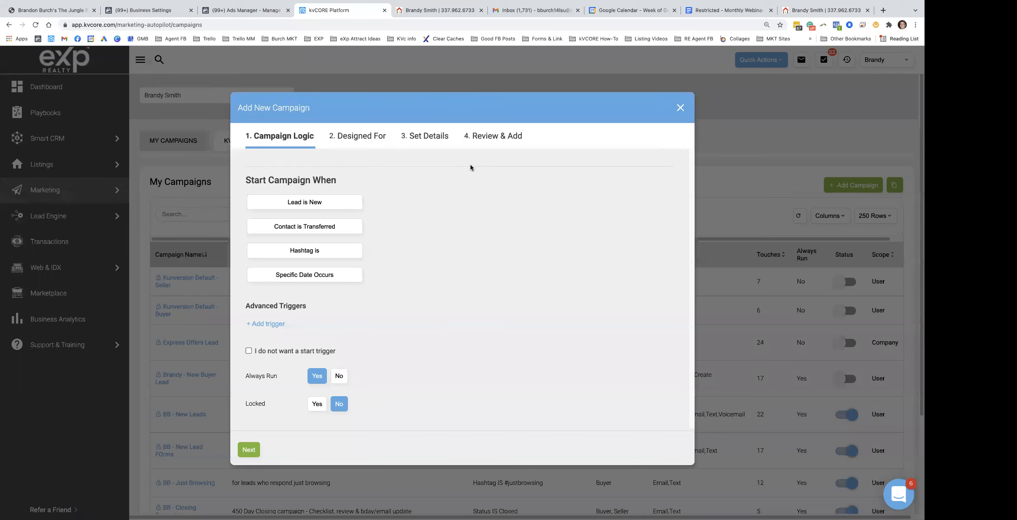
pyautogui.click(706, 11)
# Find the Campaign Actions notes and highlight the Status IS New Lead start condition
pyautogui.scroll(-20, 388, 316)
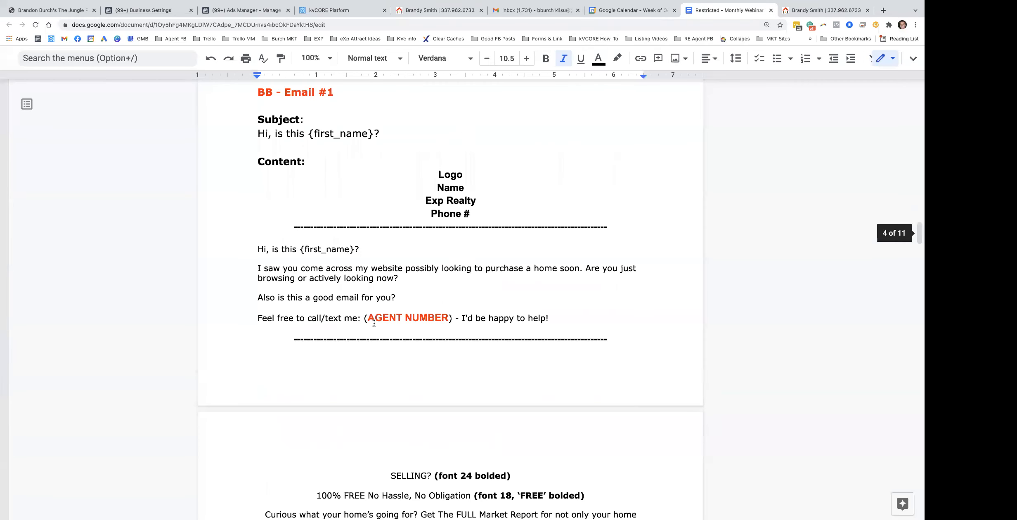
pyautogui.scroll(-15, 388, 316)
pyautogui.scroll(8, 384, 313)
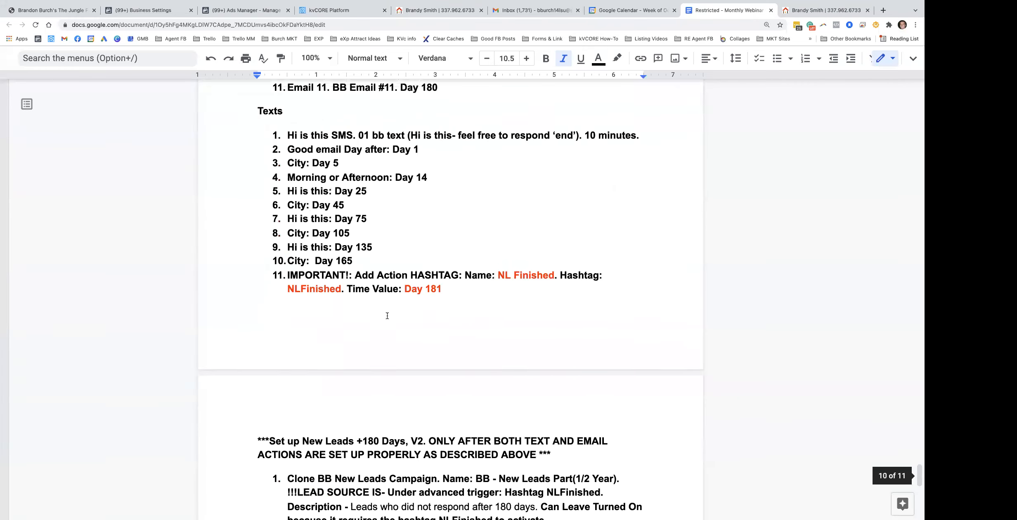
pyautogui.scroll(4, 384, 312)
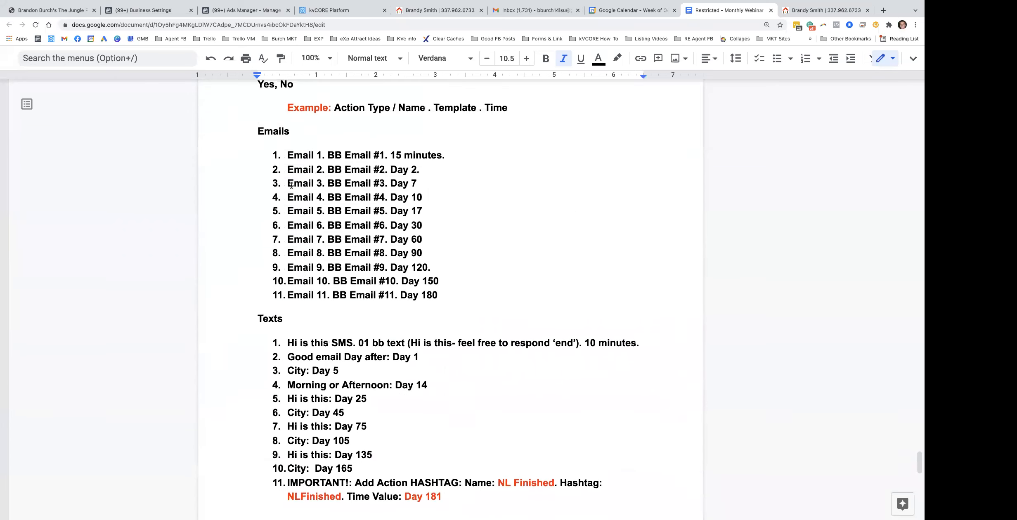
pyautogui.scroll(-10, 289, 326)
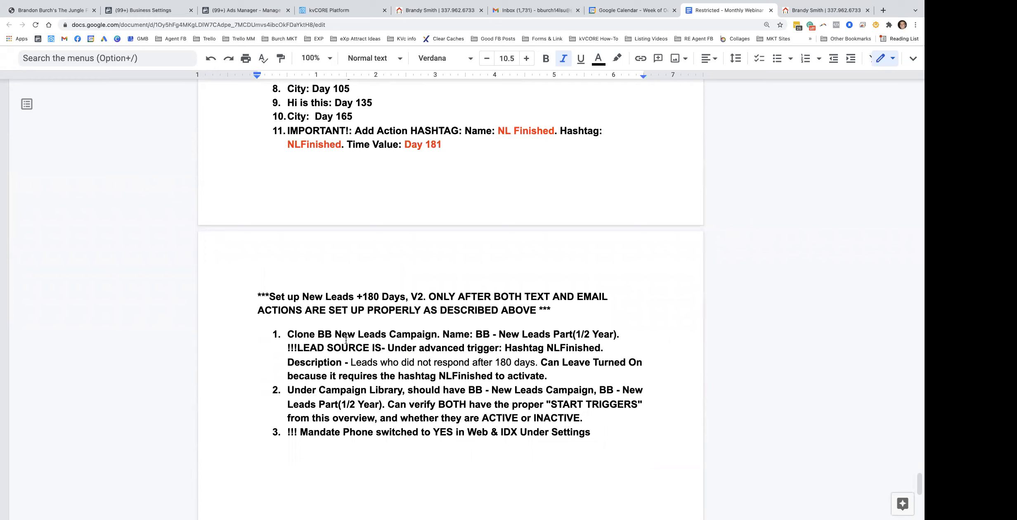
pyautogui.scroll(9, 367, 335)
pyautogui.scroll(5, 366, 335)
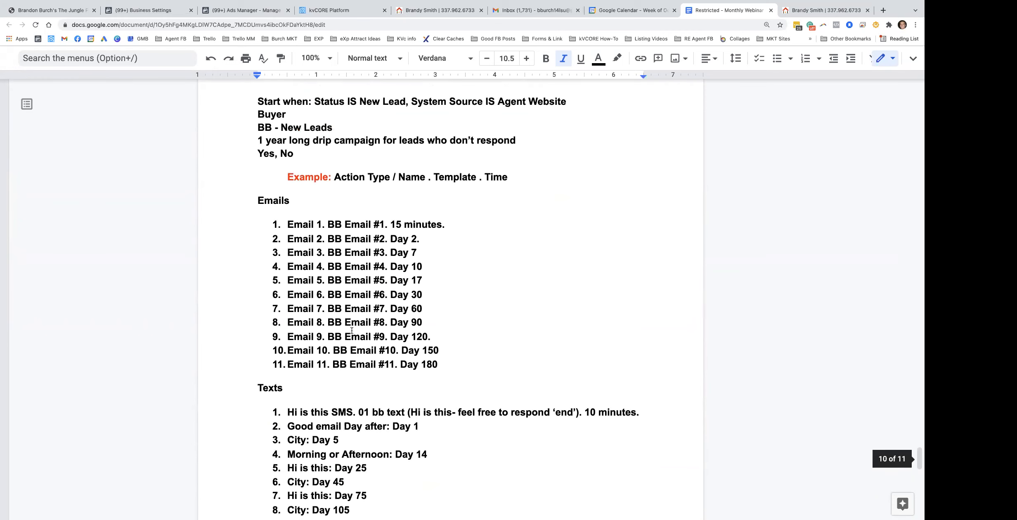
pyautogui.moveTo(314, 200); pyautogui.dragTo(567, 196)
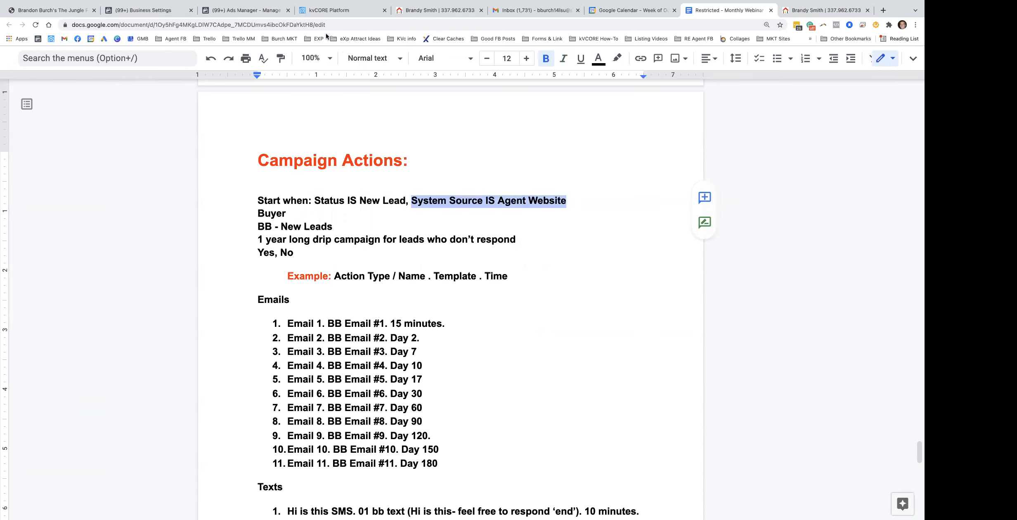
# Add a start trigger of Status IS New Lead to the new campaign
pyautogui.click(343, 12)
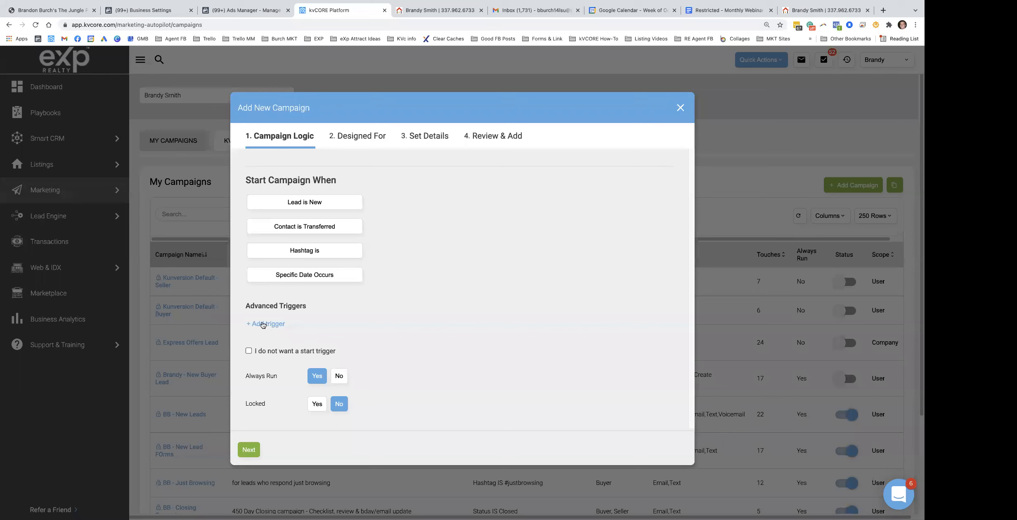
pyautogui.click(281, 327)
pyautogui.click(292, 336)
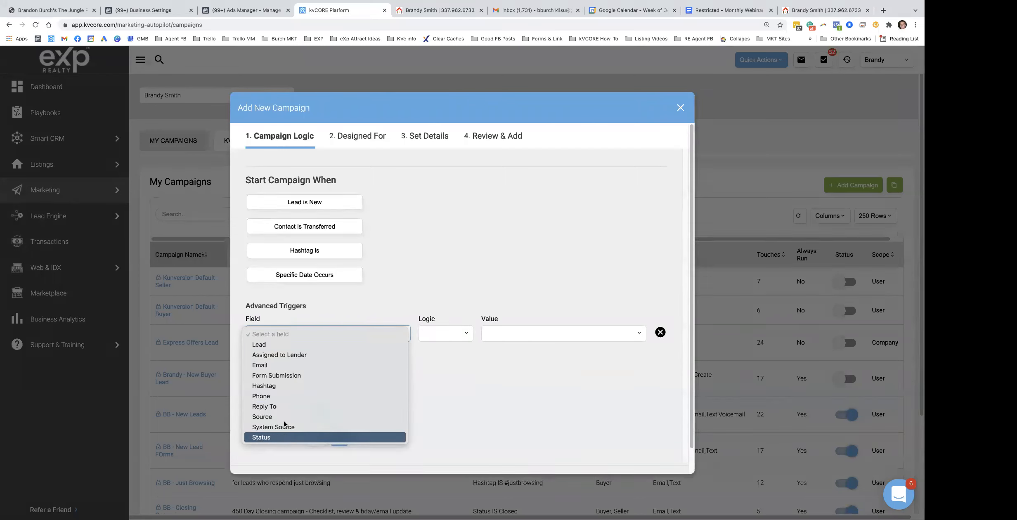
pyautogui.click(280, 437)
pyautogui.click(531, 338)
pyautogui.click(516, 369)
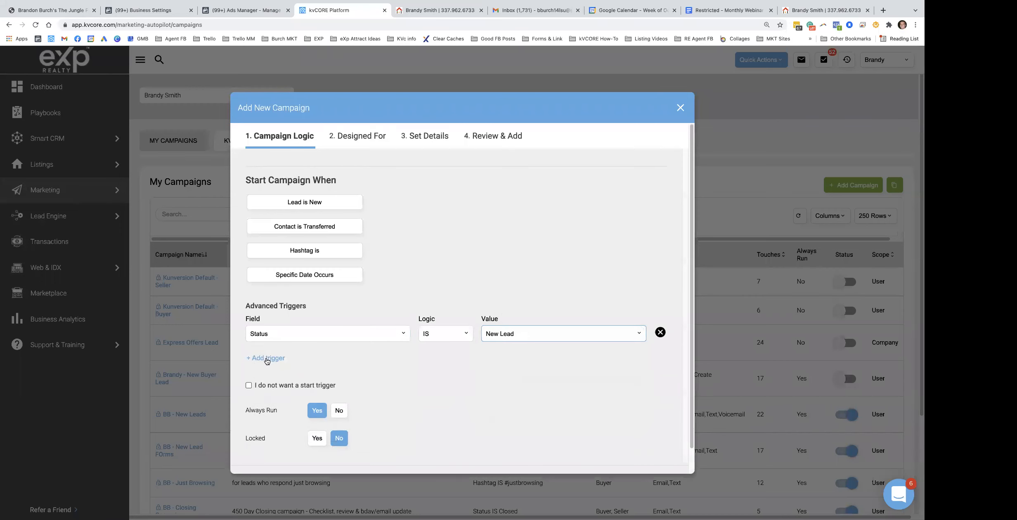
# Add a second trigger, System Source IS Agent Website, and move on to Designed For
pyautogui.click(266, 359)
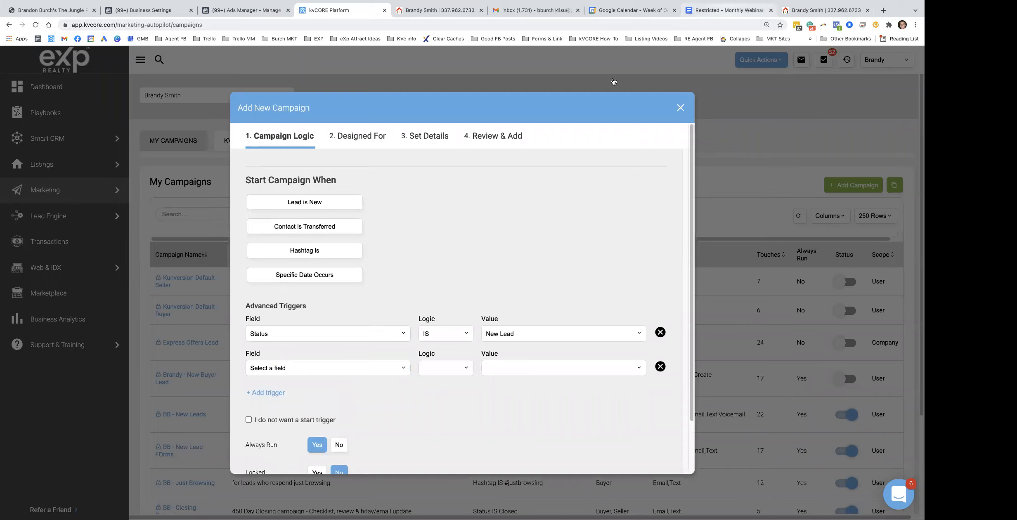
pyautogui.click(715, 11)
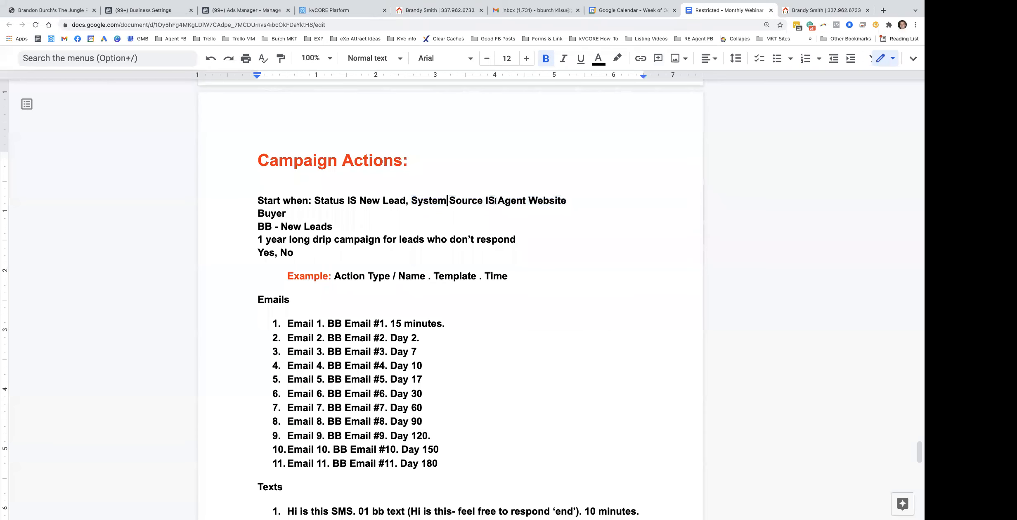
pyautogui.click(322, 14)
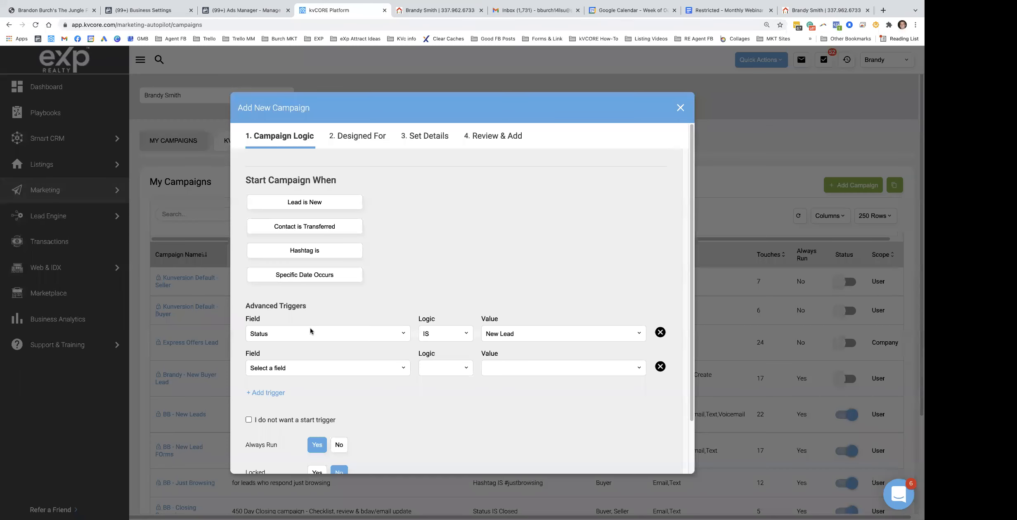
pyautogui.click(301, 365)
pyautogui.click(284, 465)
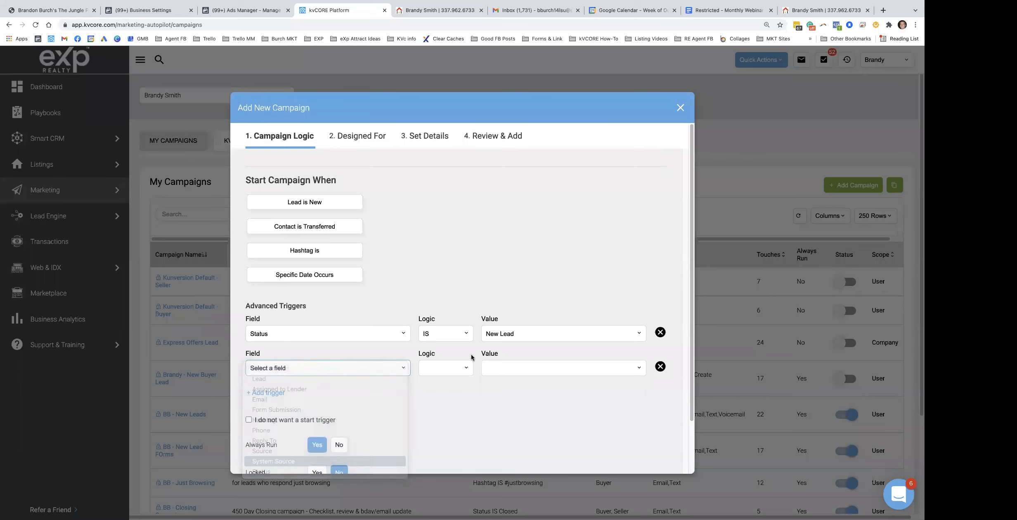
pyautogui.click(533, 368)
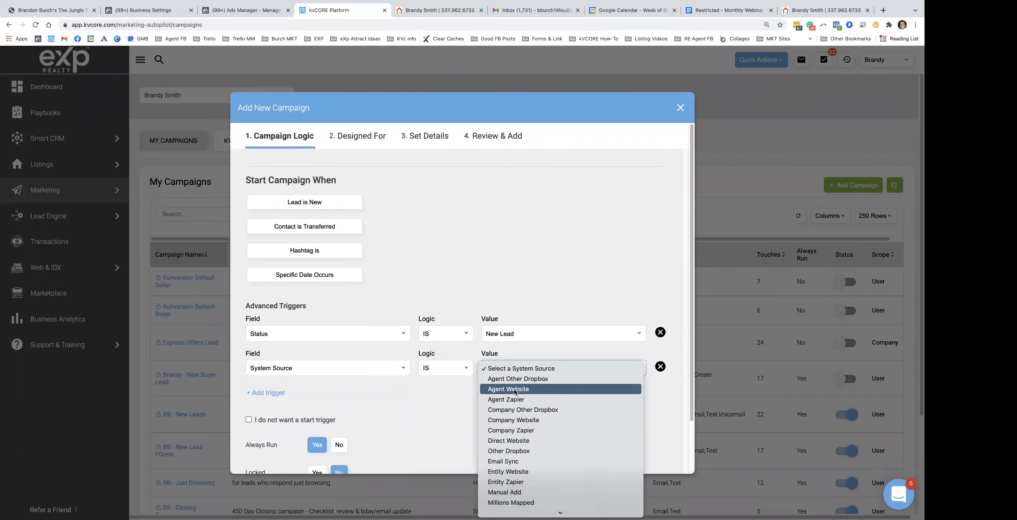
pyautogui.click(514, 389)
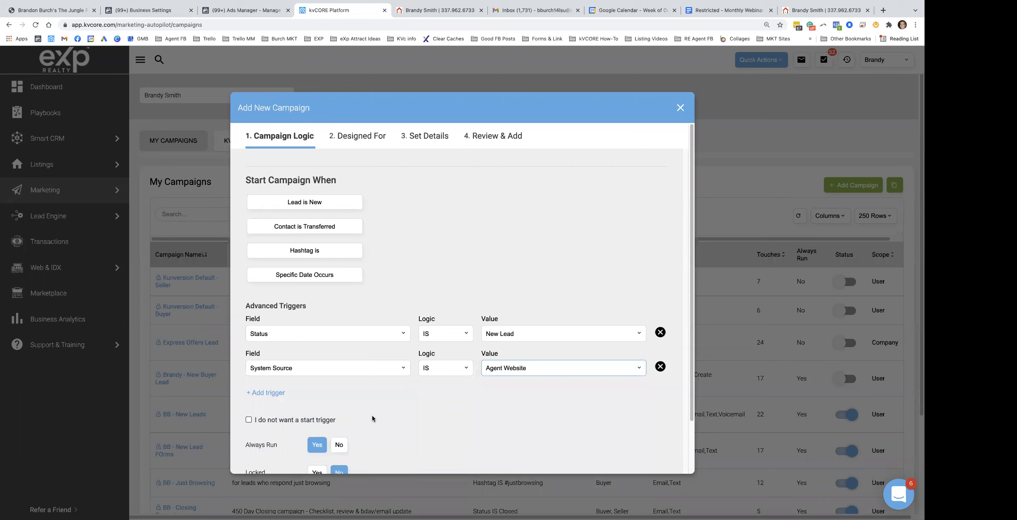
pyautogui.scroll(-2, 374, 330)
pyautogui.click(253, 459)
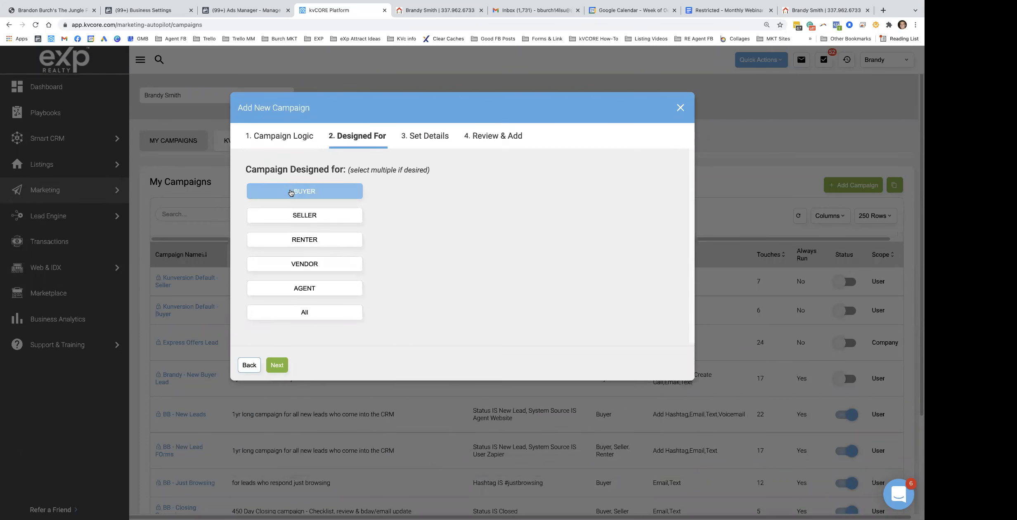
# Add Seller and Renter to the campaign audience alongside Buyer
pyautogui.click(318, 215)
pyautogui.click(339, 240)
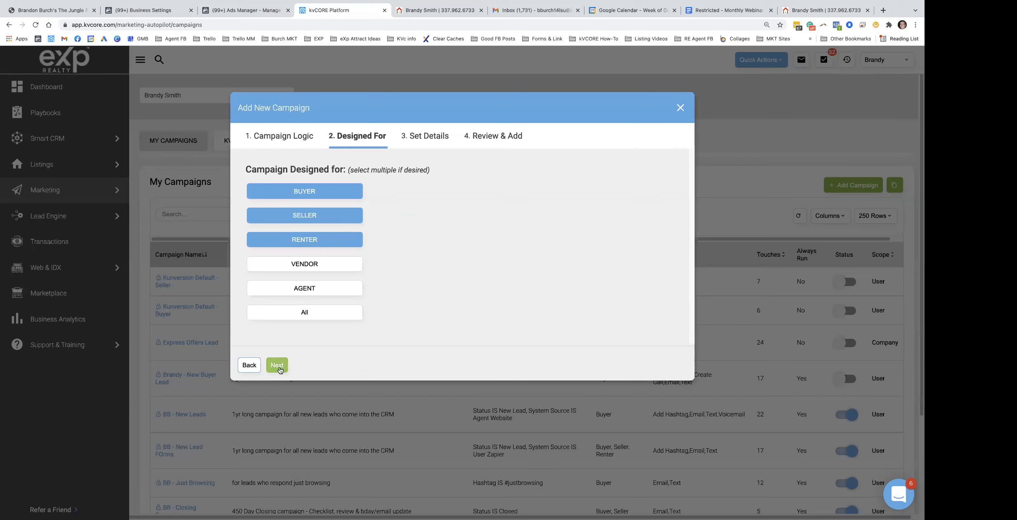
pyautogui.click(277, 365)
# Name the campaign 'BB - Greeting Campaign (Website)' and finish the wizard
pyautogui.click(306, 197)
pyautogui.write('BB')
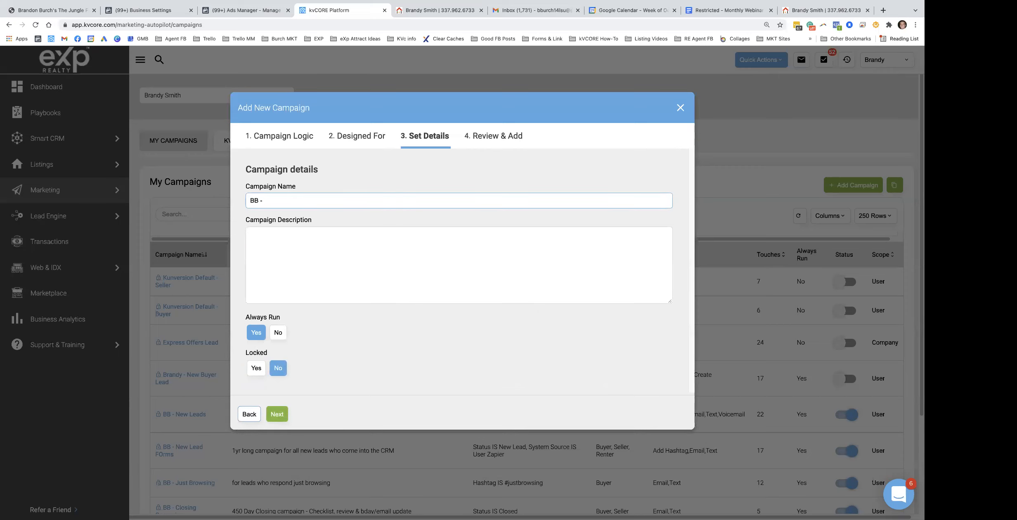
pyautogui.write(' - Greeting Campaign (Website')
pyautogui.click(272, 238)
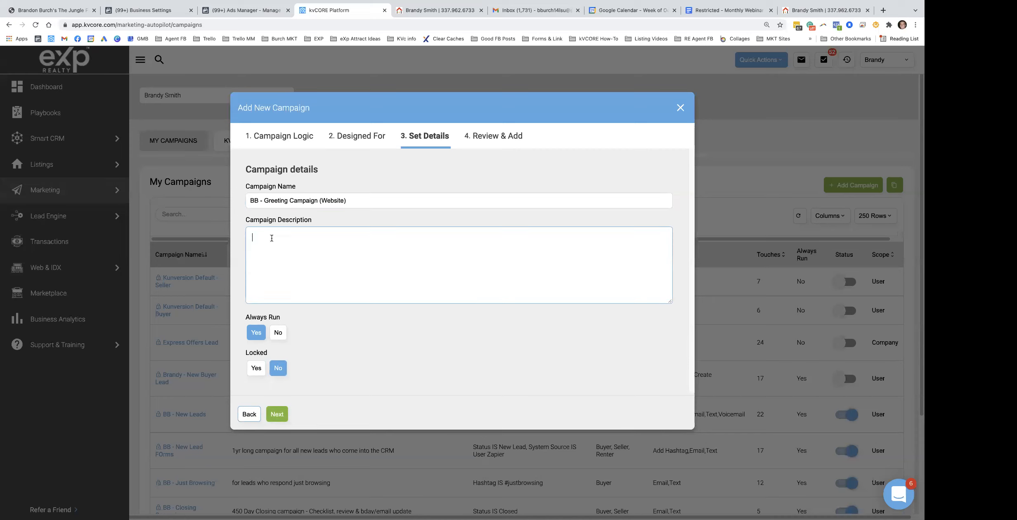
pyautogui.click(277, 414)
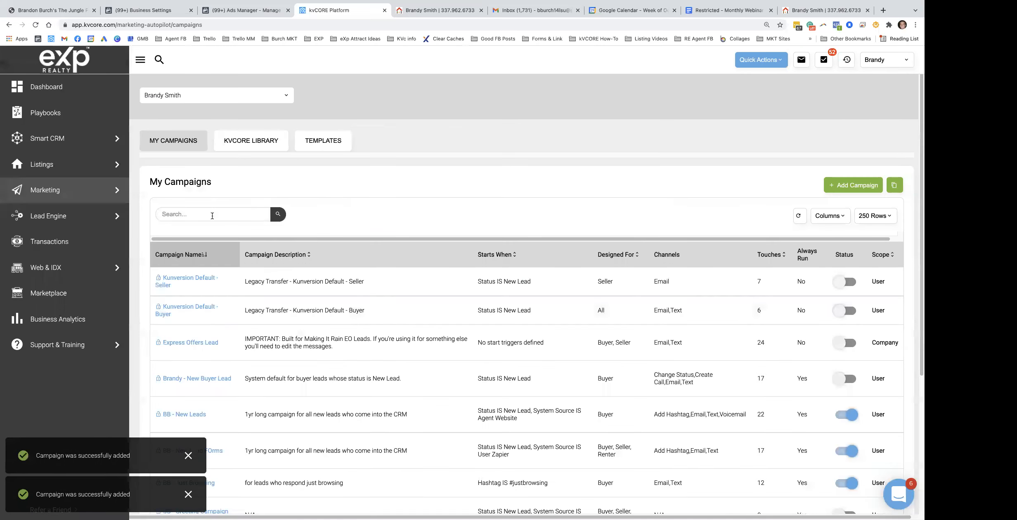
# Filter campaigns by 'bb' and open BB - Greeting Campaign (Website), reviewing its start conditions
pyautogui.click(212, 215)
pyautogui.write('bb')
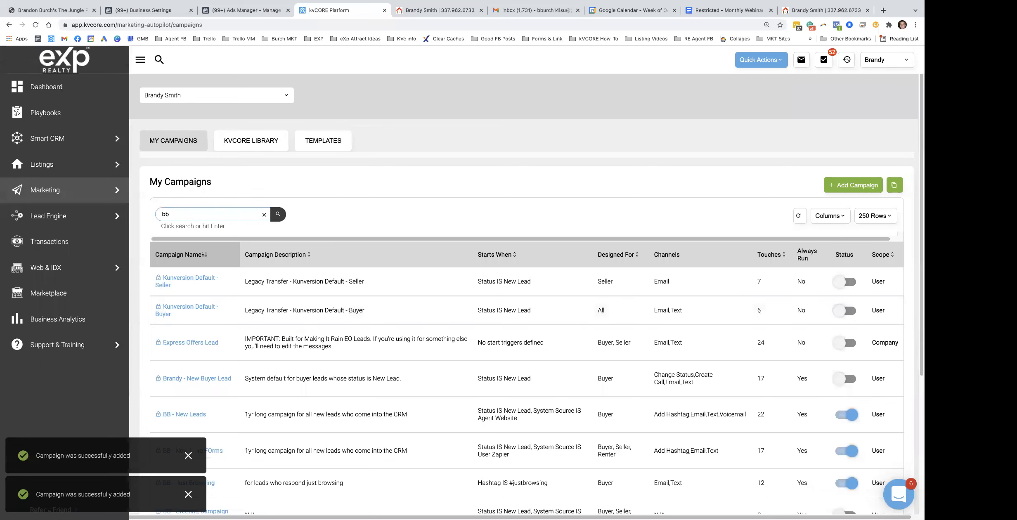
pyautogui.press('Return')
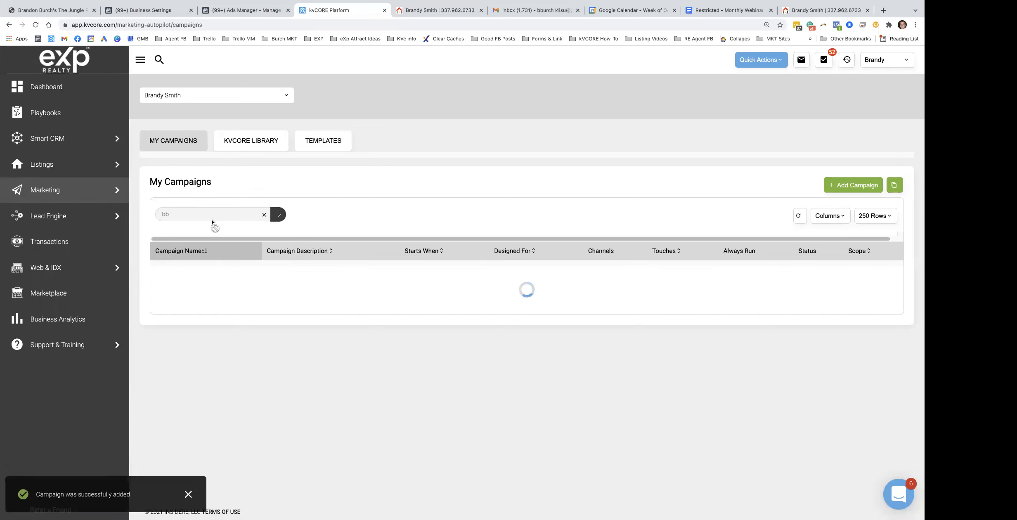
pyautogui.scroll(-2, 200, 322)
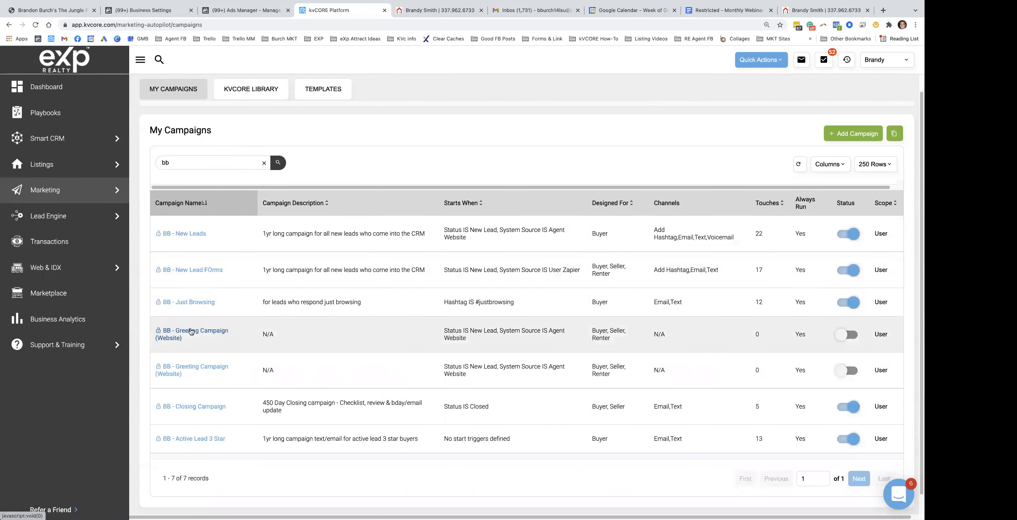
pyautogui.click(195, 332)
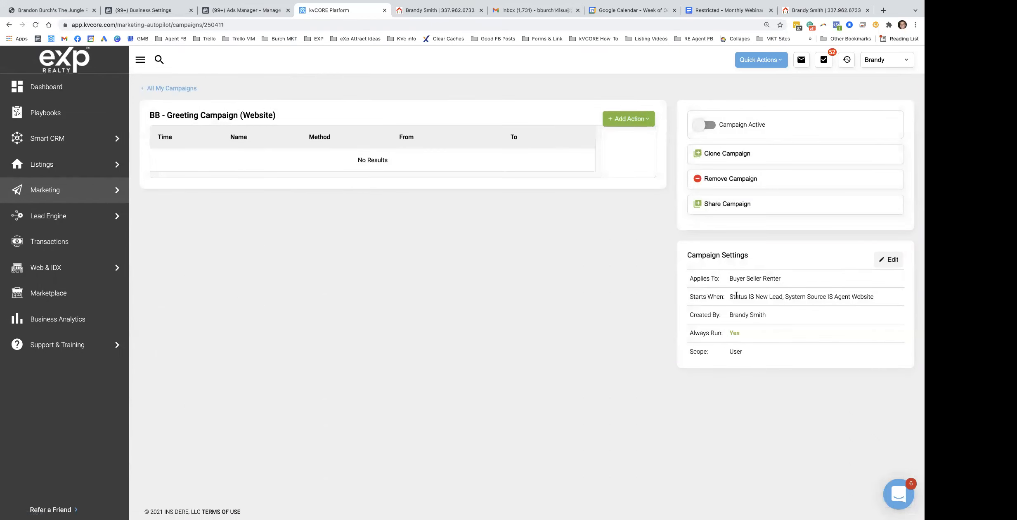
pyautogui.moveTo(732, 294); pyautogui.dragTo(850, 296)
pyautogui.click(447, 167)
# Review the Emails list in the campaign notes, picking out item 1
pyautogui.click(720, 13)
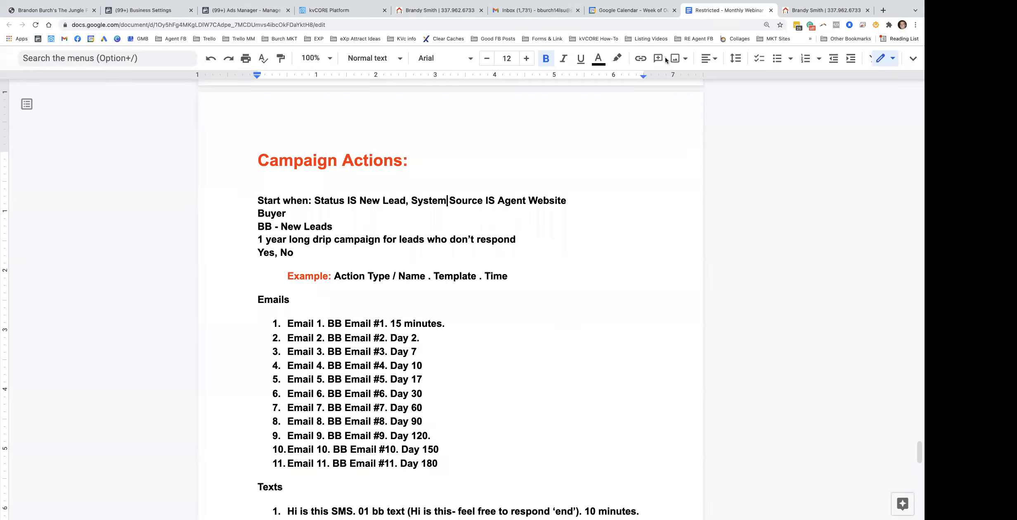
pyautogui.scroll(-1, 301, 315)
pyautogui.moveTo(287, 311); pyautogui.dragTo(438, 459)
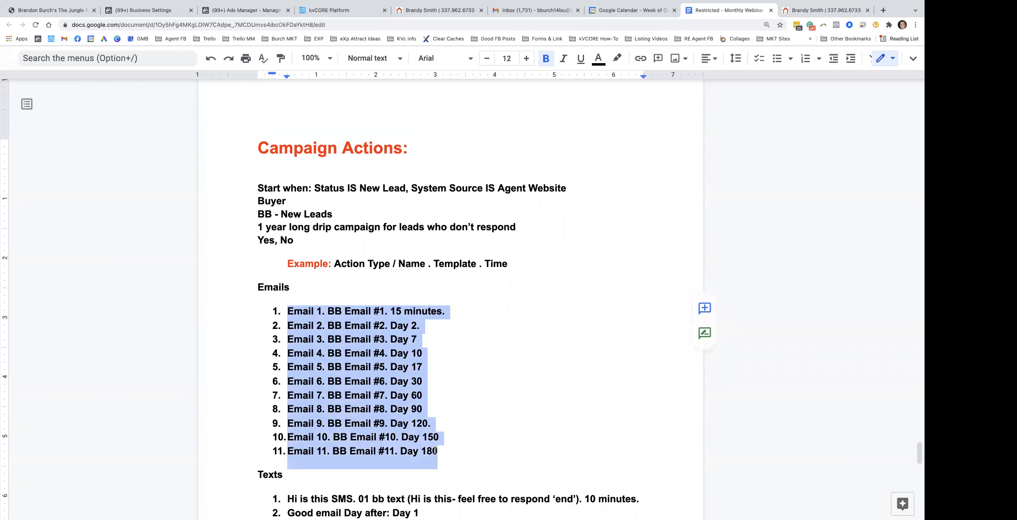
pyautogui.scroll(-1, 360, 378)
pyautogui.scroll(-3, 336, 345)
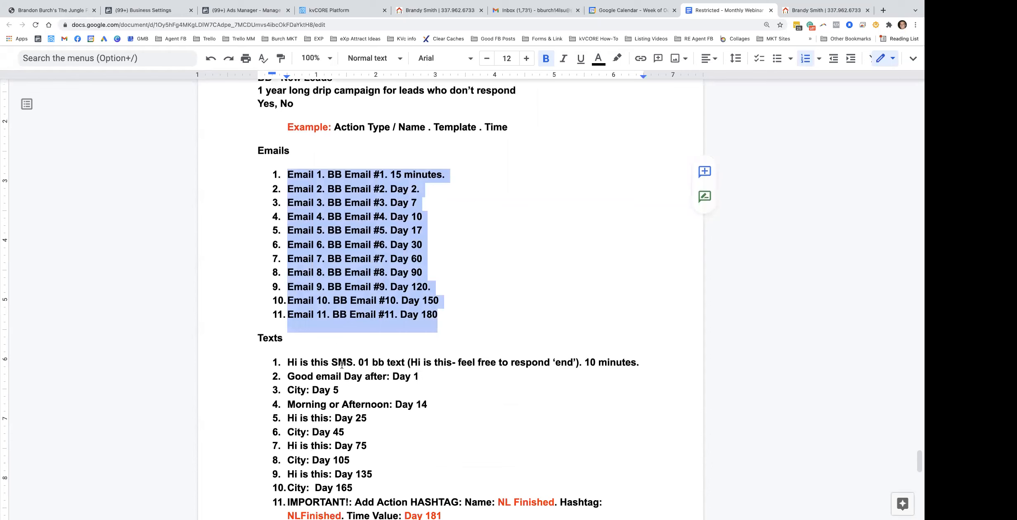
pyautogui.doubleClick(367, 179)
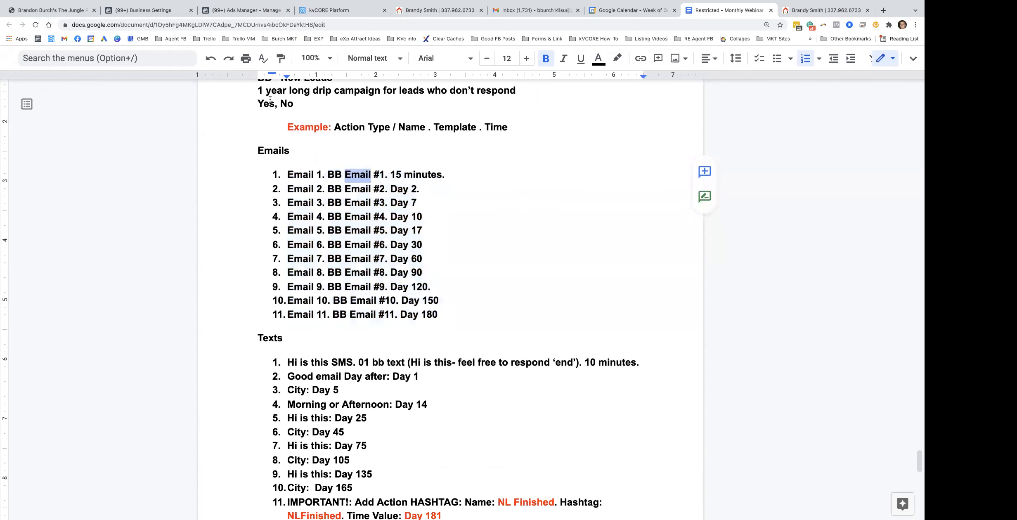
# Add an email action named 'Email #1' using the BB - Email #1 template
pyautogui.click(355, 10)
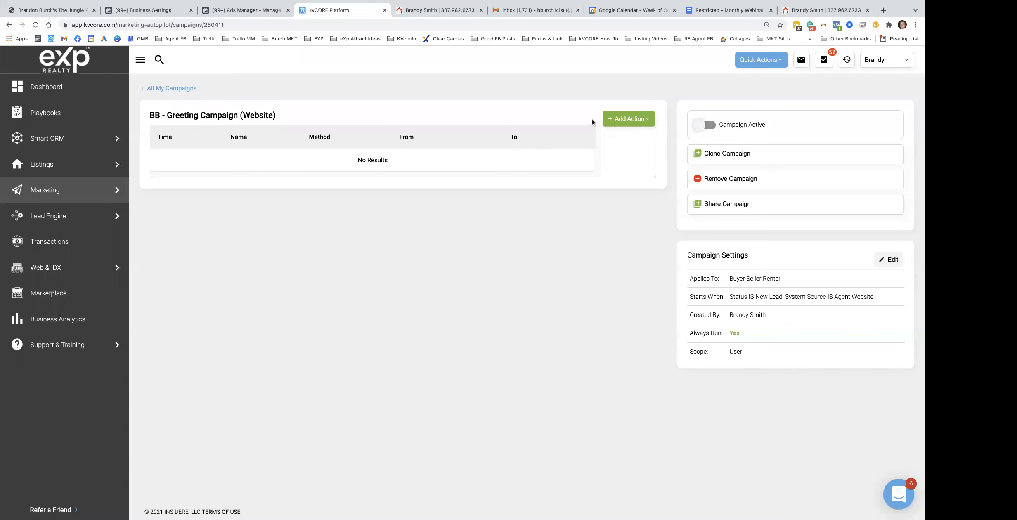
pyautogui.click(627, 119)
pyautogui.click(619, 139)
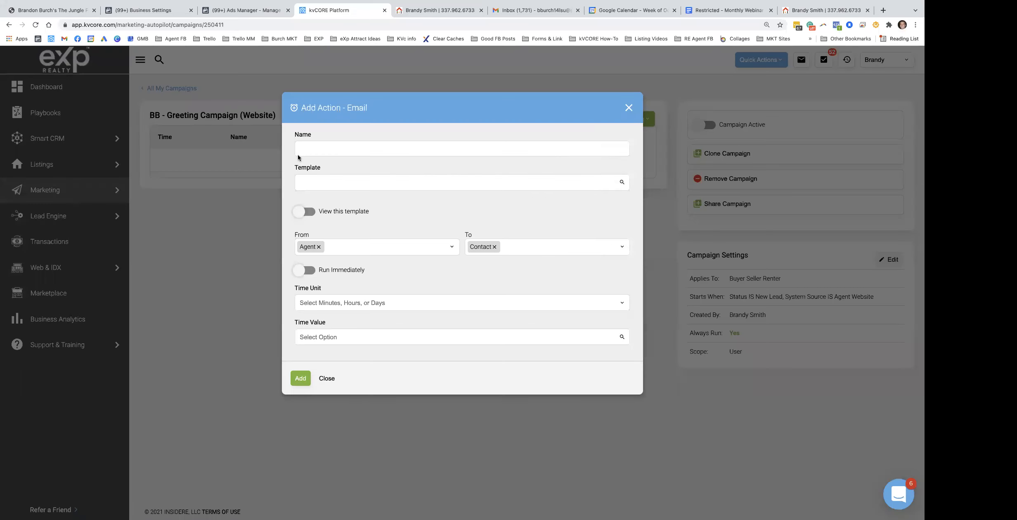
pyautogui.click(328, 148)
pyautogui.write('Email #1')
pyautogui.click(342, 181)
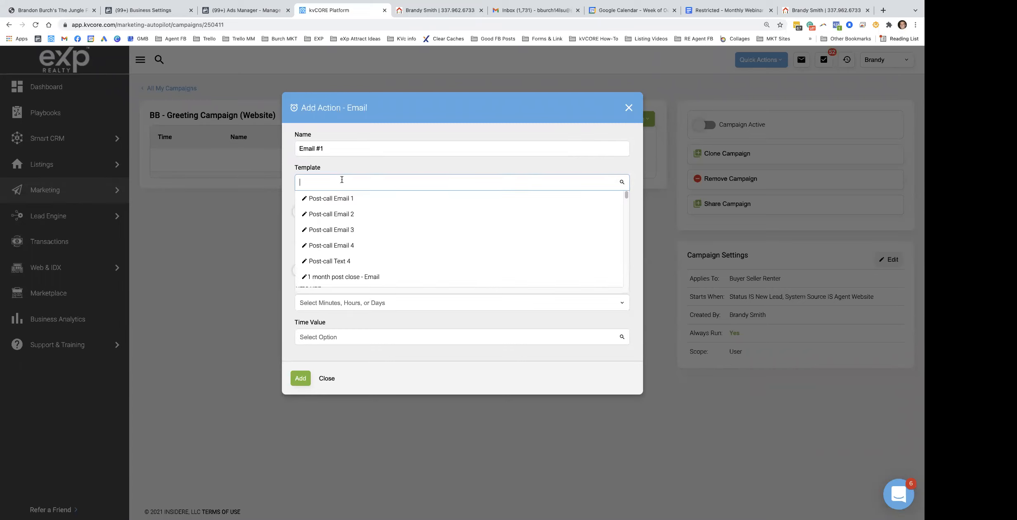
pyautogui.write('bb')
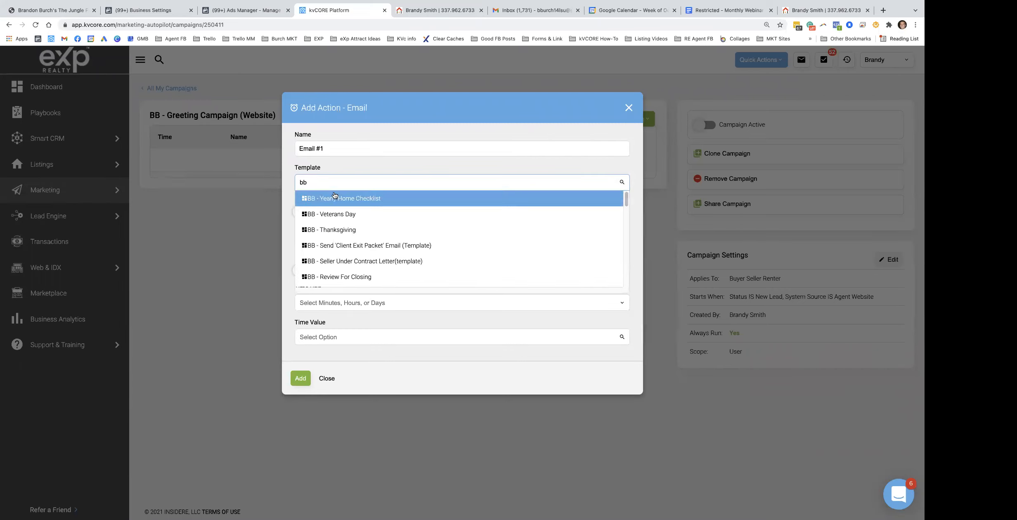
pyautogui.write(' - ema')
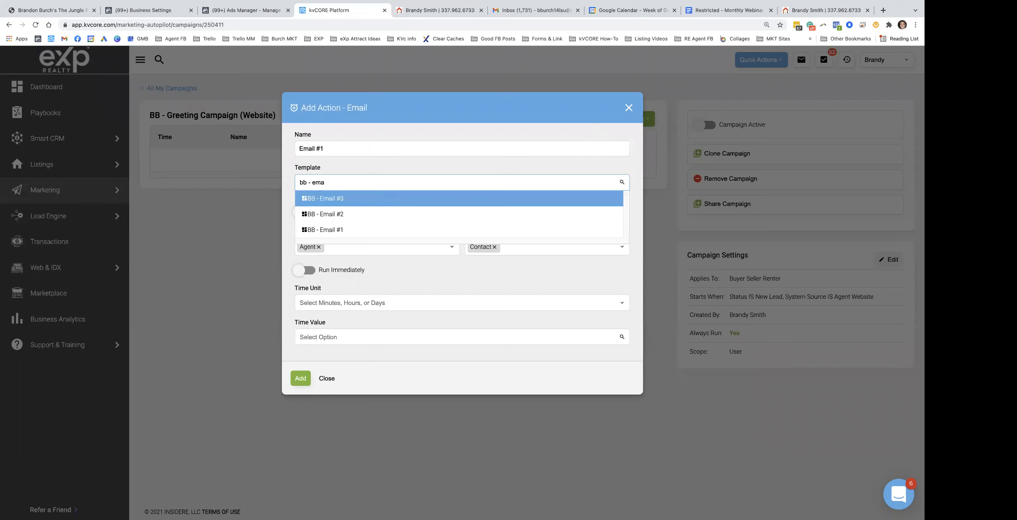
pyautogui.click(339, 229)
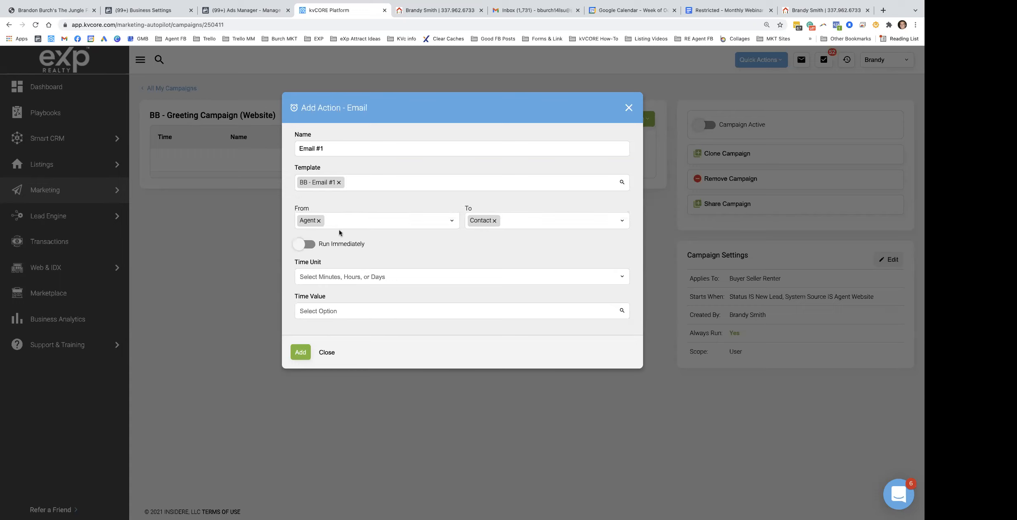
# Set Email #1's delay to 15 minutes
pyautogui.click(326, 275)
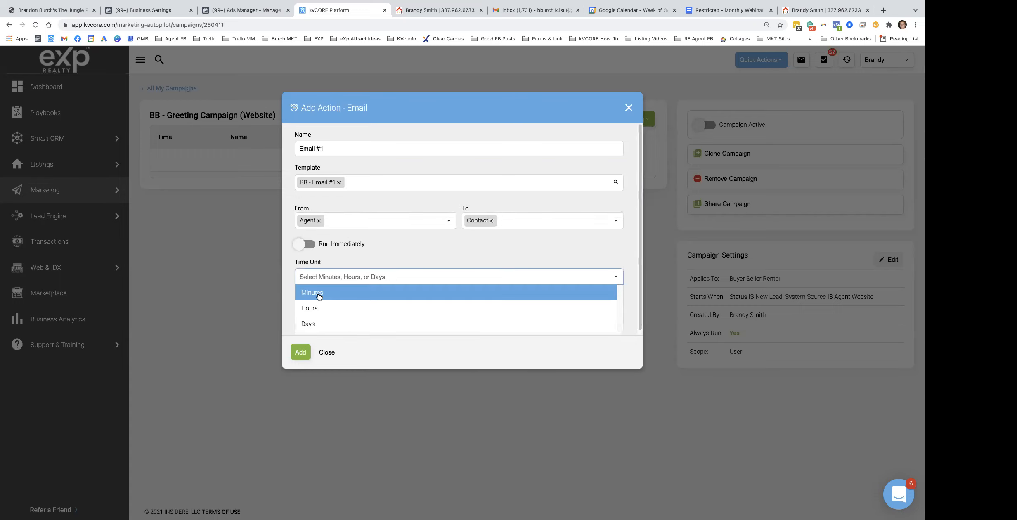
pyautogui.click(319, 296)
pyautogui.click(325, 310)
pyautogui.scroll(-2, 341, 291)
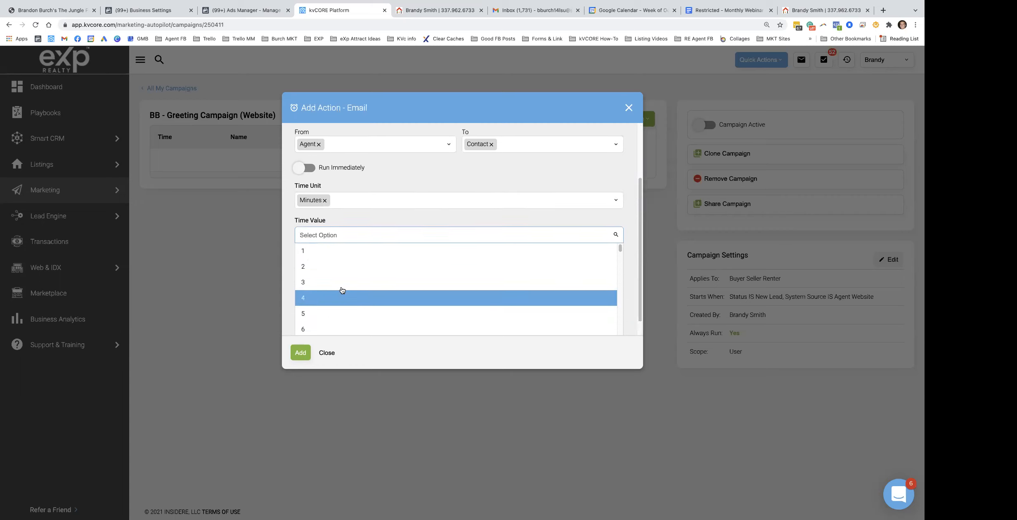
pyautogui.scroll(-5, 348, 280)
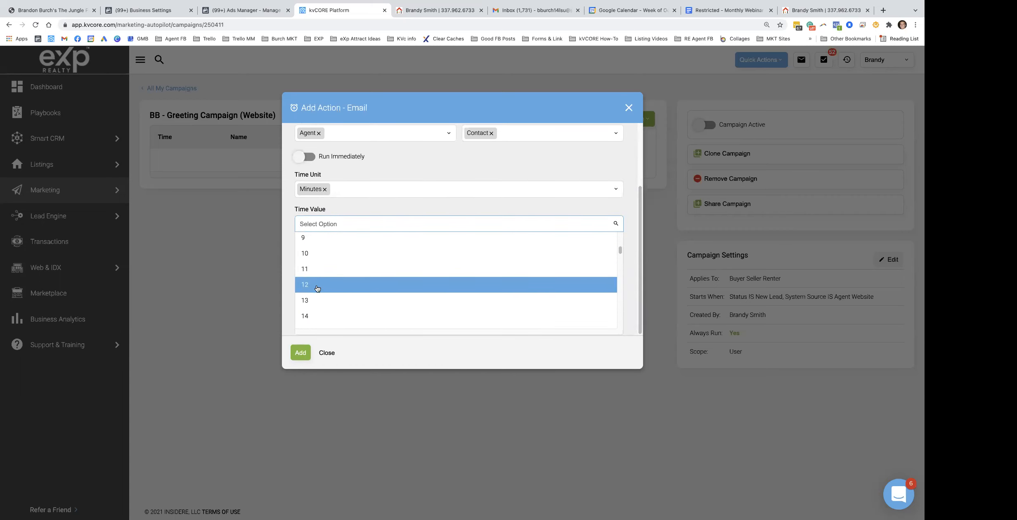
pyautogui.click(319, 310)
# Save the Email #1 action and look up the Email 2 line in the plan
pyautogui.click(302, 353)
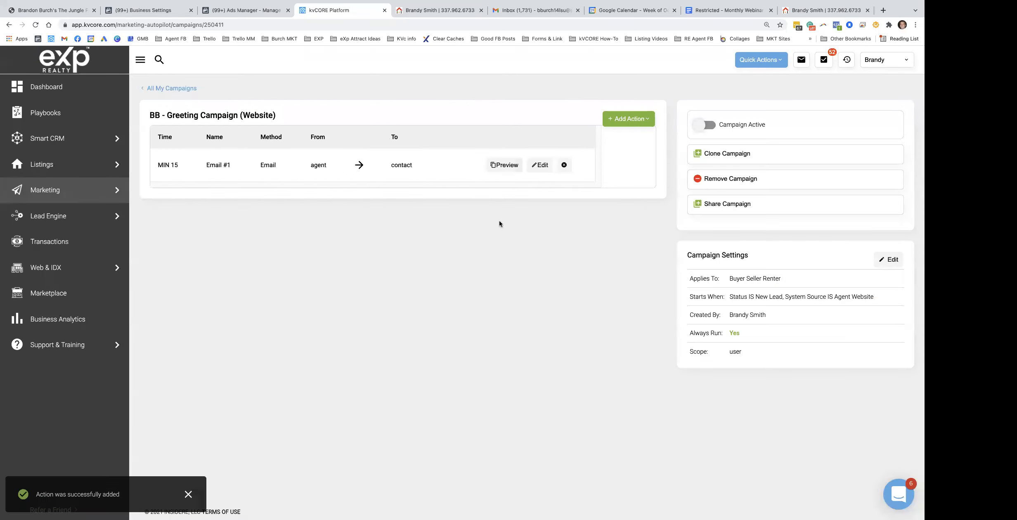
pyautogui.click(732, 16)
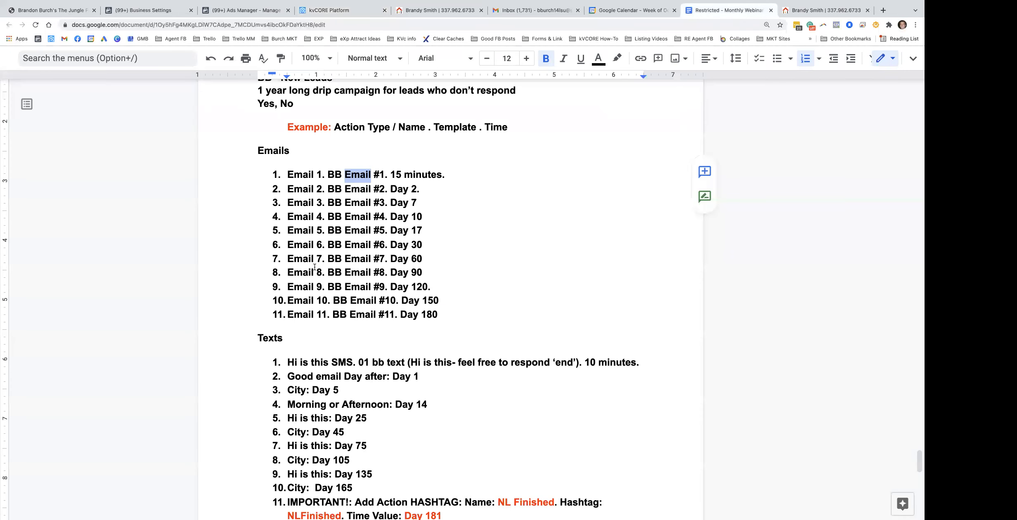
pyautogui.tripleClick(398, 189)
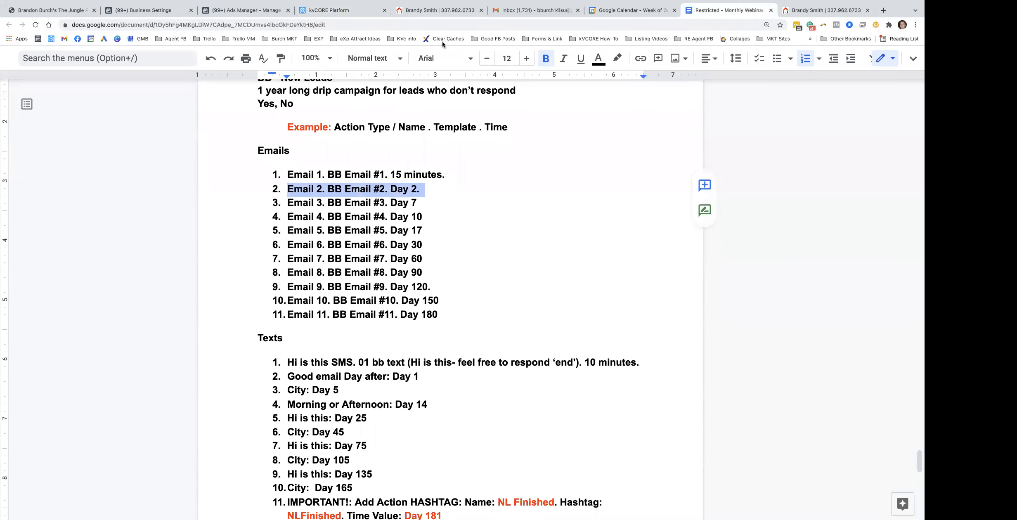
pyautogui.click(342, 10)
# Add email action 'Email #2' with the BB - Email #2 template, sent on day 1
pyautogui.click(629, 119)
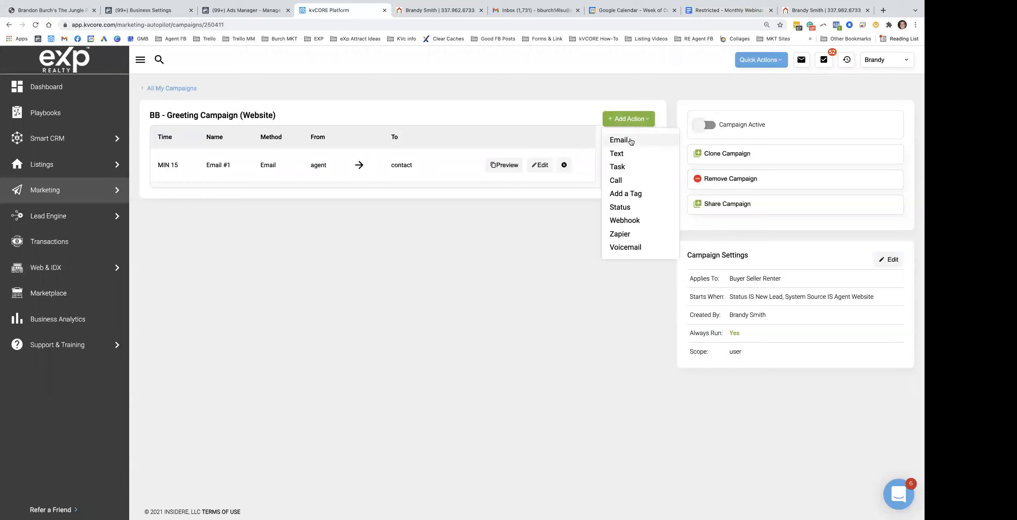
pyautogui.click(627, 141)
pyautogui.click(322, 148)
pyautogui.write('Email #2')
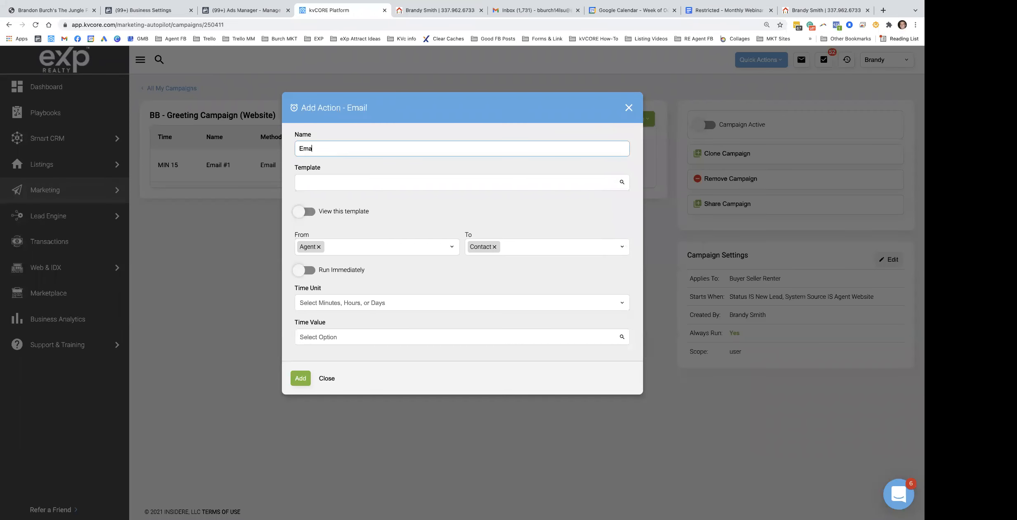
pyautogui.click(344, 178)
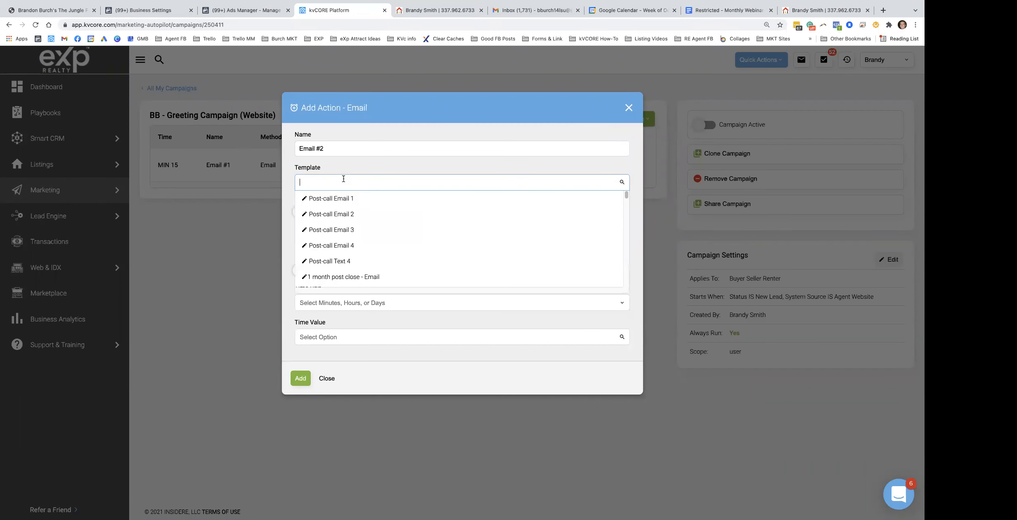
pyautogui.write('bb -em')
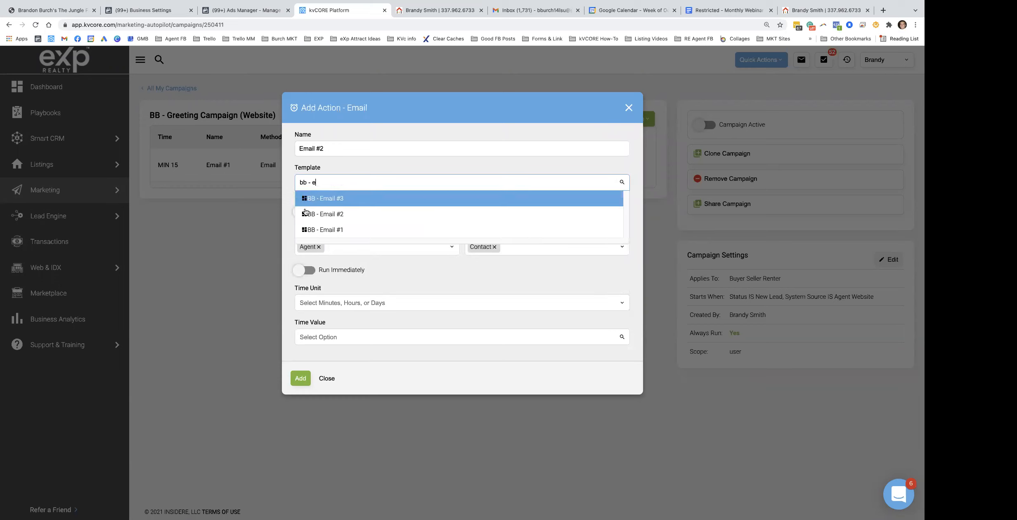
pyautogui.click(320, 212)
pyautogui.click(318, 281)
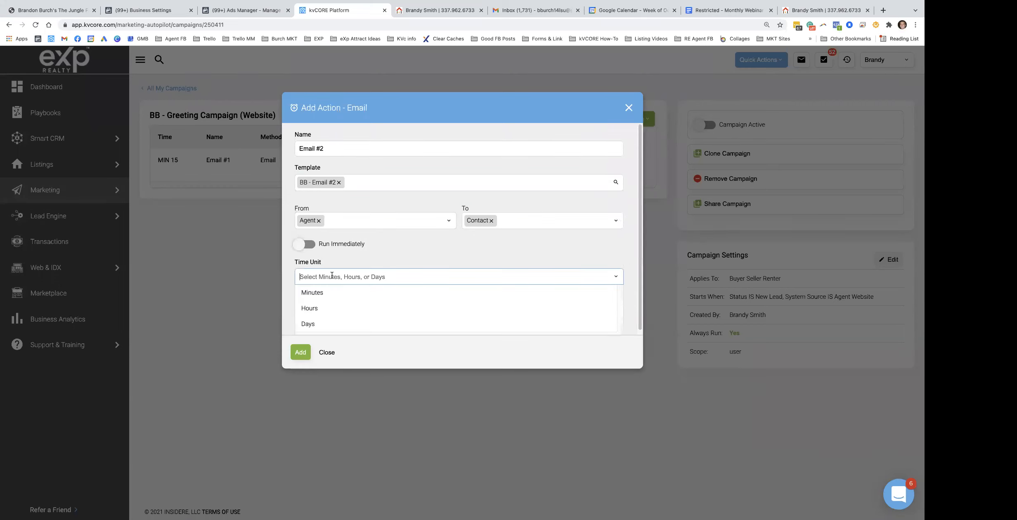
pyautogui.click(318, 324)
pyautogui.click(333, 310)
pyautogui.click(325, 330)
pyautogui.click(300, 353)
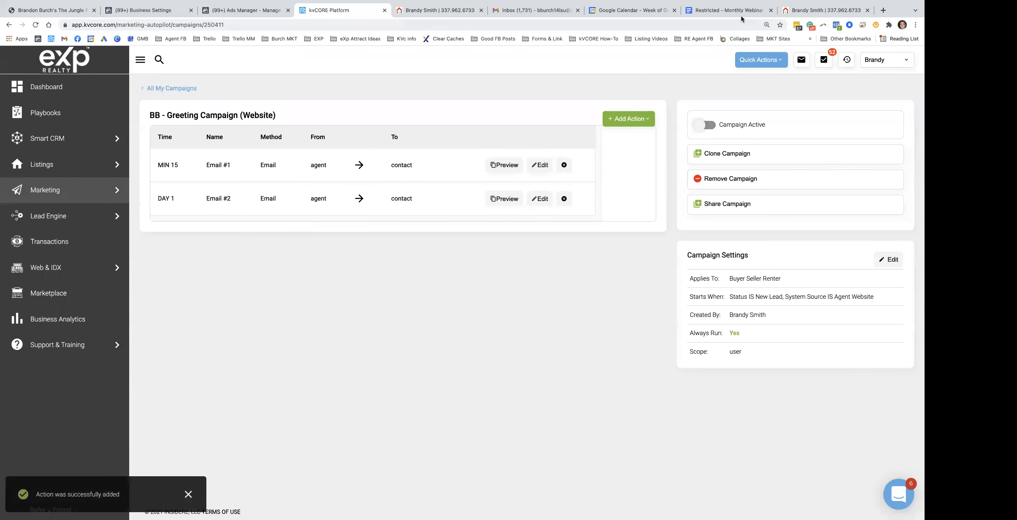
# Check the plan's Email 3 line, then add email action 'Email #3' with the BB - Email #3 template
pyautogui.click(729, 10)
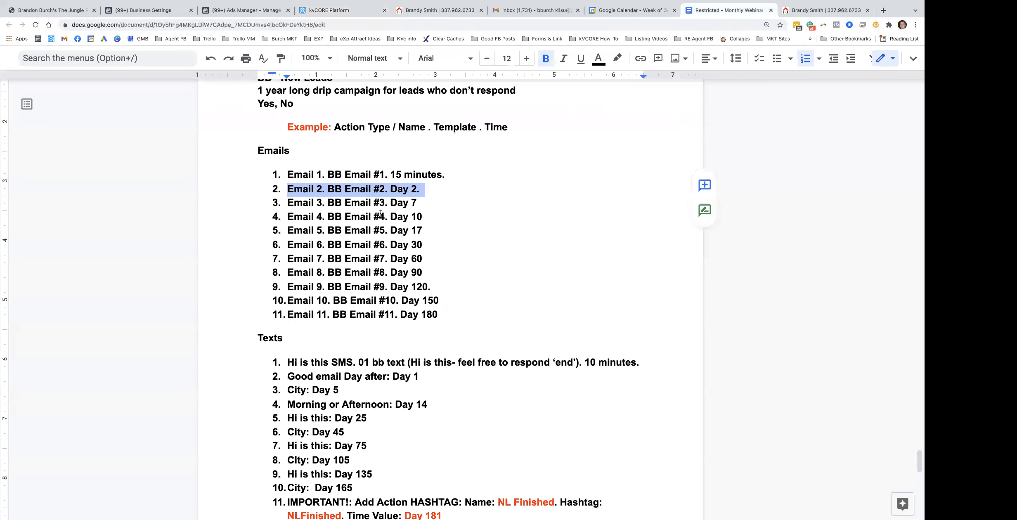
pyautogui.tripleClick(340, 203)
pyautogui.click(330, 10)
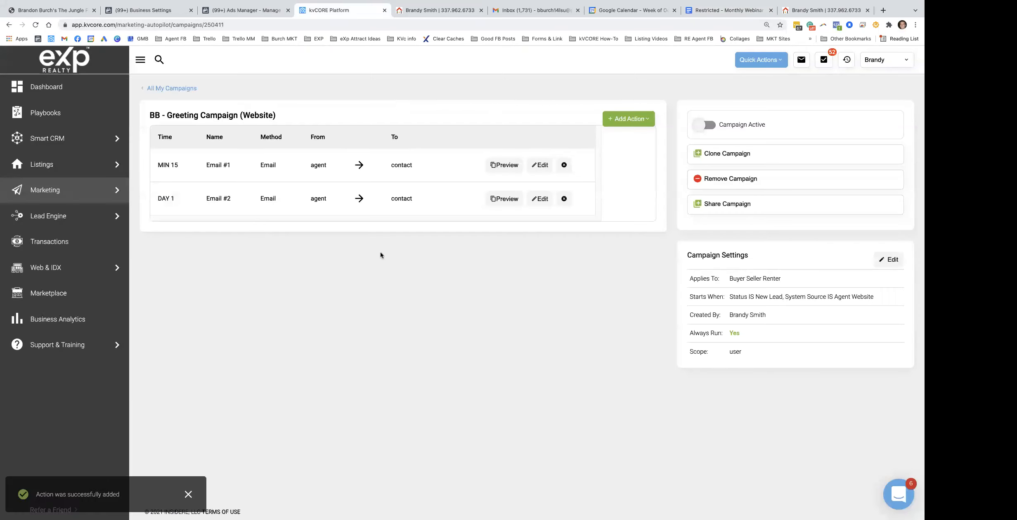
pyautogui.click(628, 119)
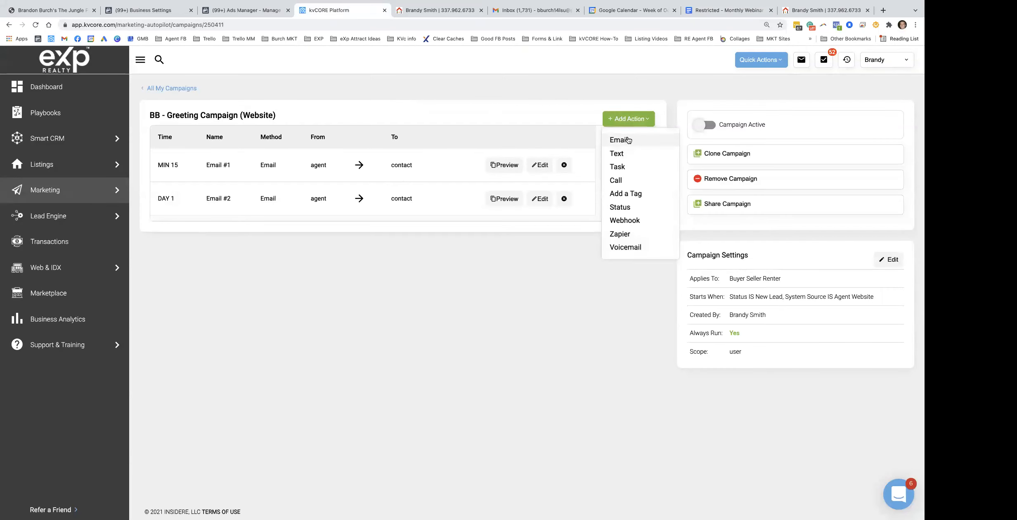
pyautogui.click(628, 141)
pyautogui.click(354, 144)
pyautogui.write('Email #3')
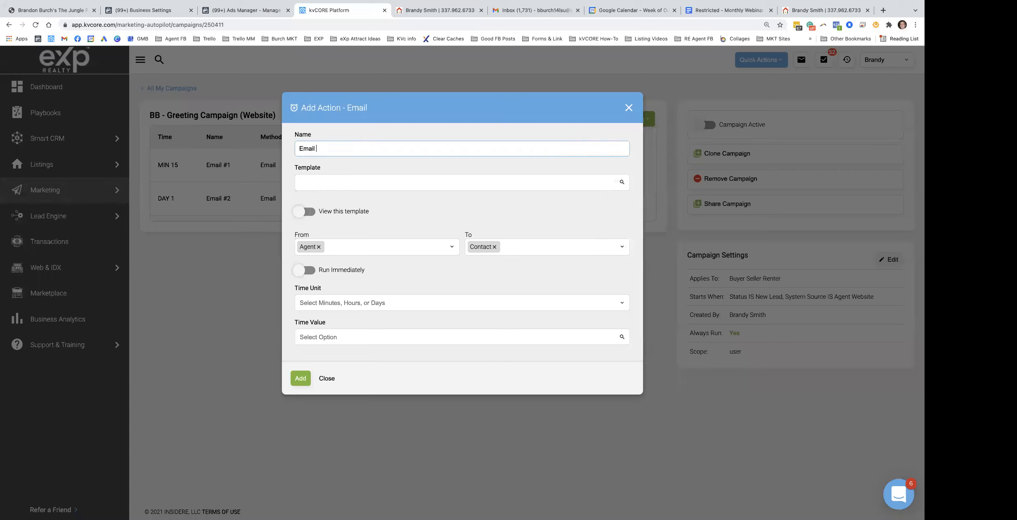
pyautogui.click(412, 176)
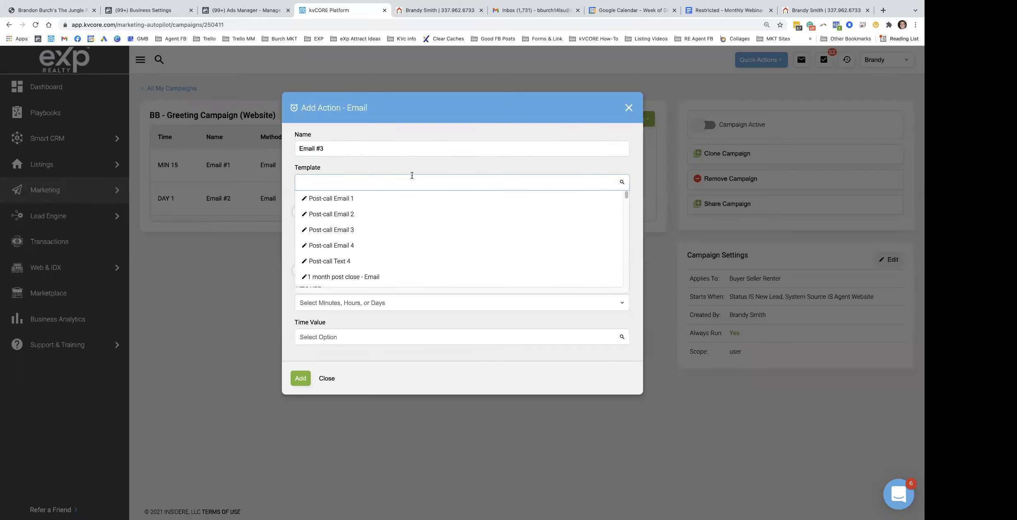
pyautogui.write('email')
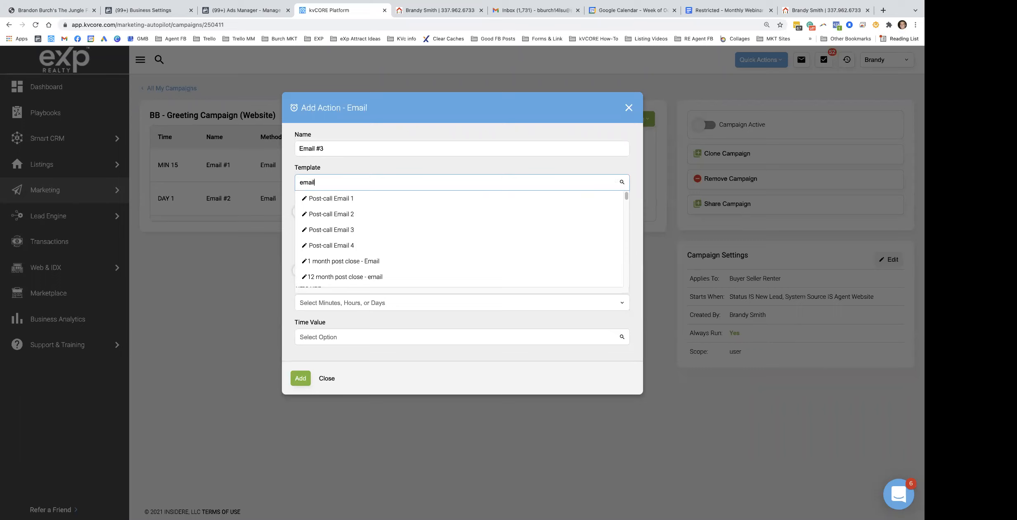
pyautogui.press('BackSpace')
pyautogui.press('BackSpace')
pyautogui.press('BackSpace')
pyautogui.press('BackSpace')
pyautogui.press('BackSpace')
pyautogui.press('BackSpace')
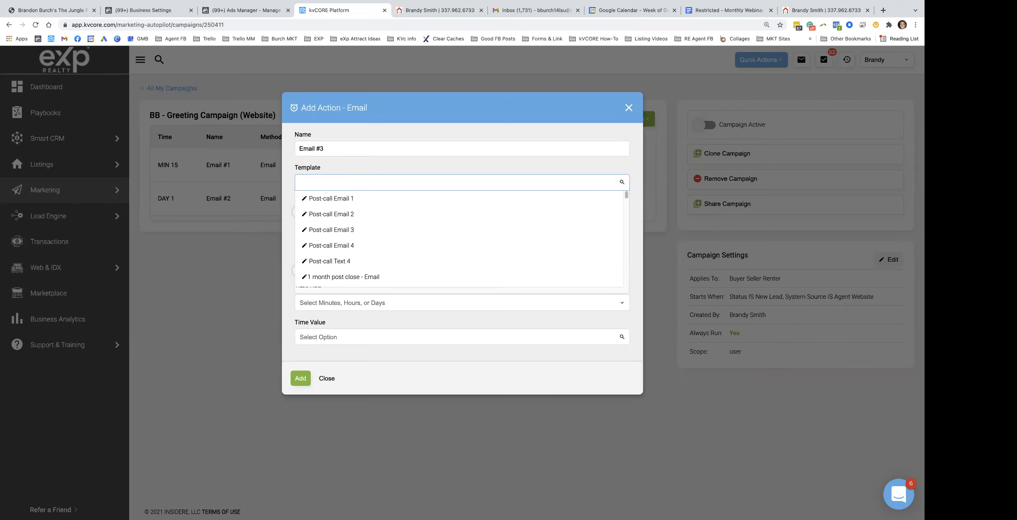
pyautogui.write('bb - e')
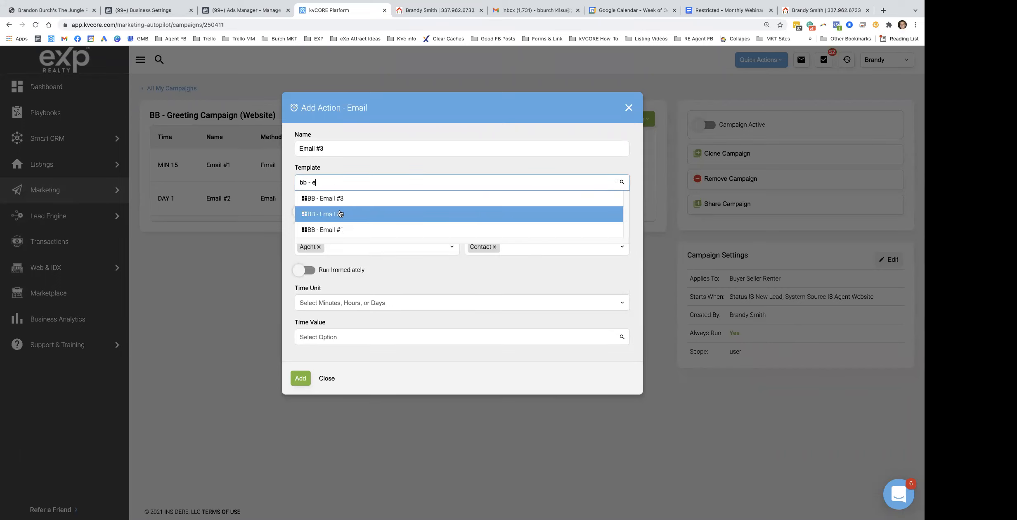
pyautogui.click(342, 213)
# Schedule Email #3 for day 7 and save it
pyautogui.click(333, 276)
pyautogui.click(332, 323)
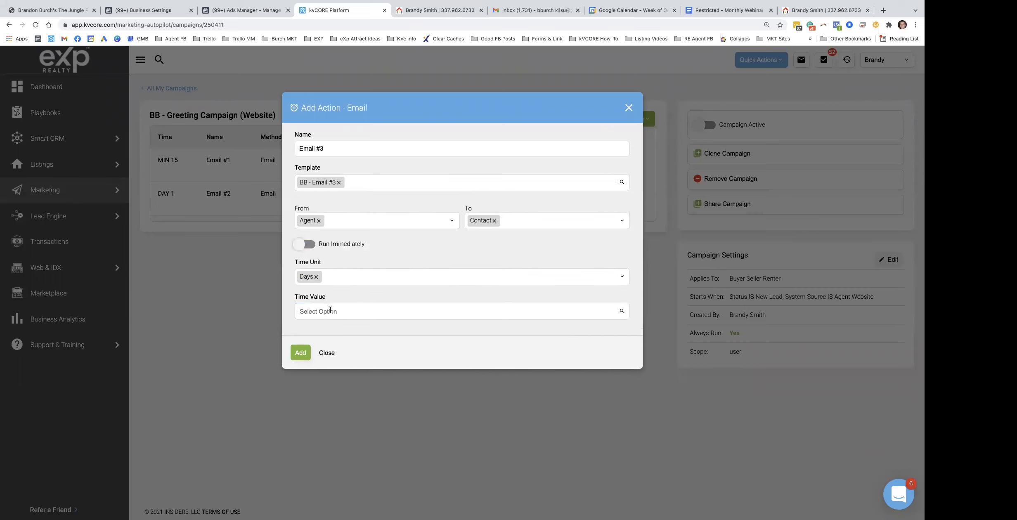
pyautogui.click(333, 310)
pyautogui.scroll(-3, 335, 303)
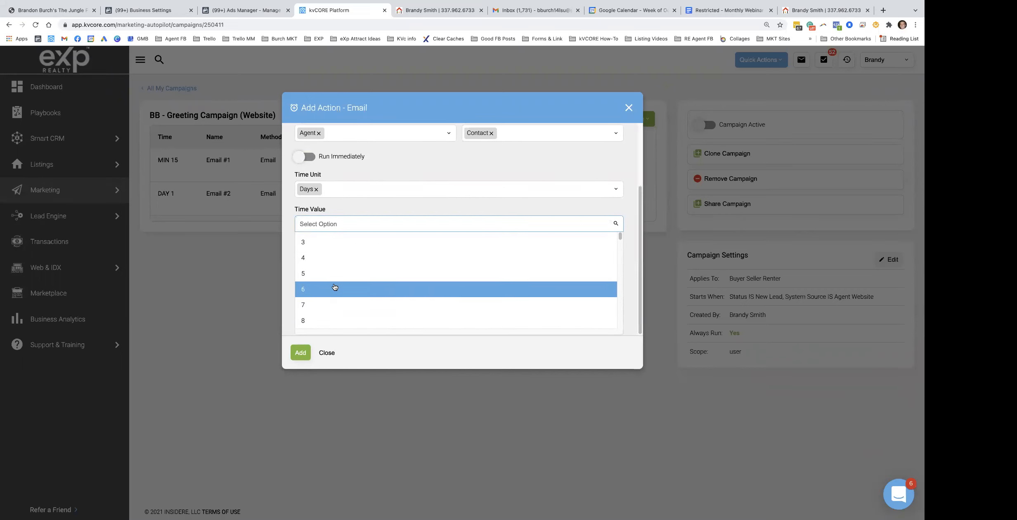
pyautogui.click(322, 293)
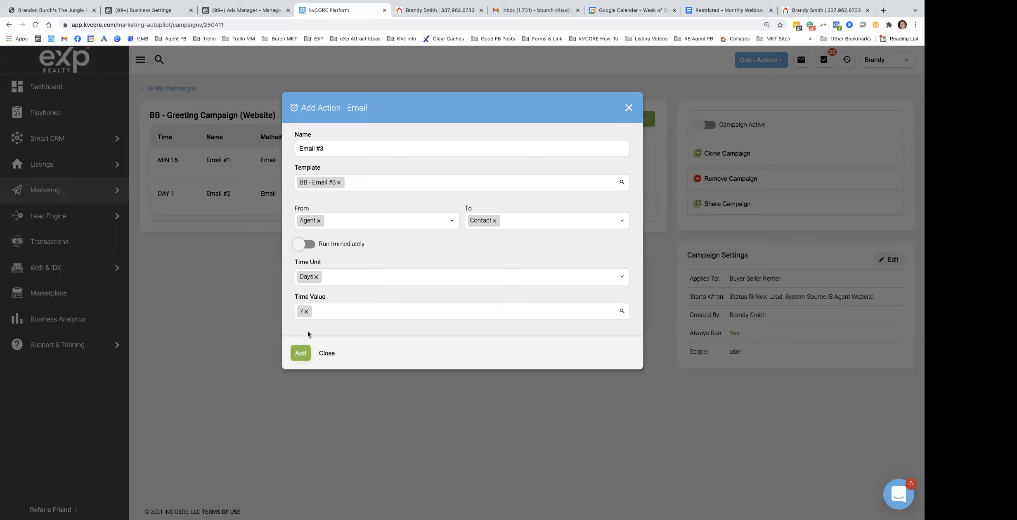
pyautogui.click(302, 357)
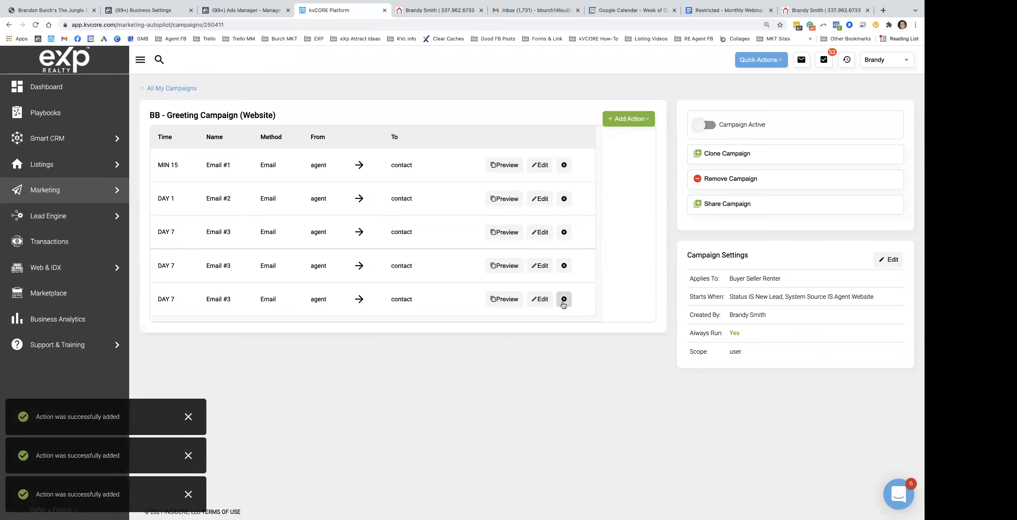
# Delete the two duplicate Email #3 rows from the campaign
pyautogui.click(563, 301)
pyautogui.click(483, 263)
pyautogui.click(564, 265)
pyautogui.click(421, 263)
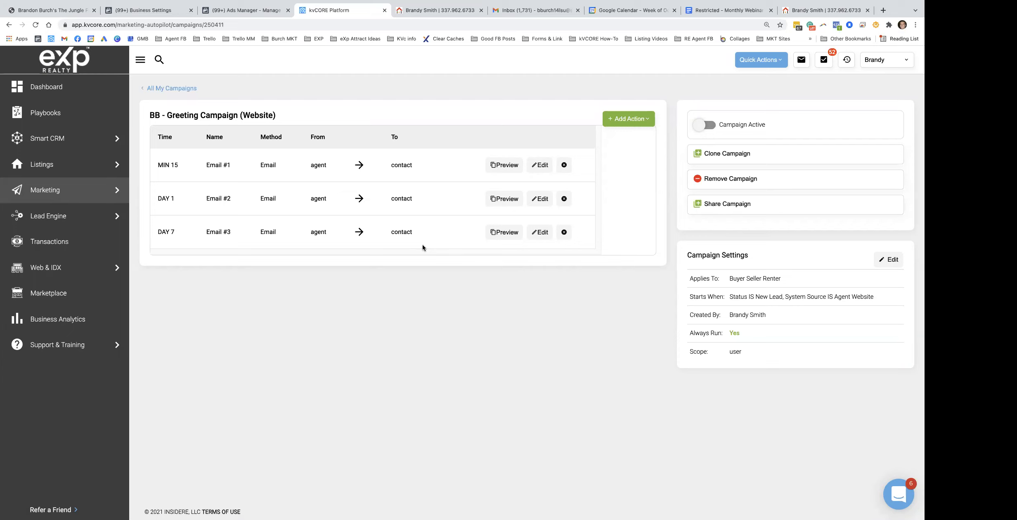
# Look up the first text message, with its feel-free-to-respond line, in the campaign plan
pyautogui.click(711, 12)
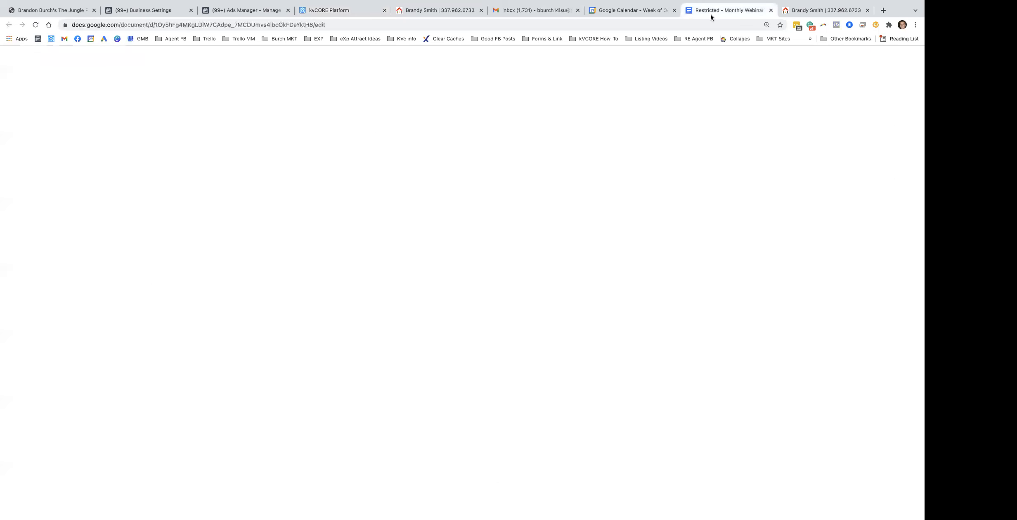
pyautogui.tripleClick(324, 362)
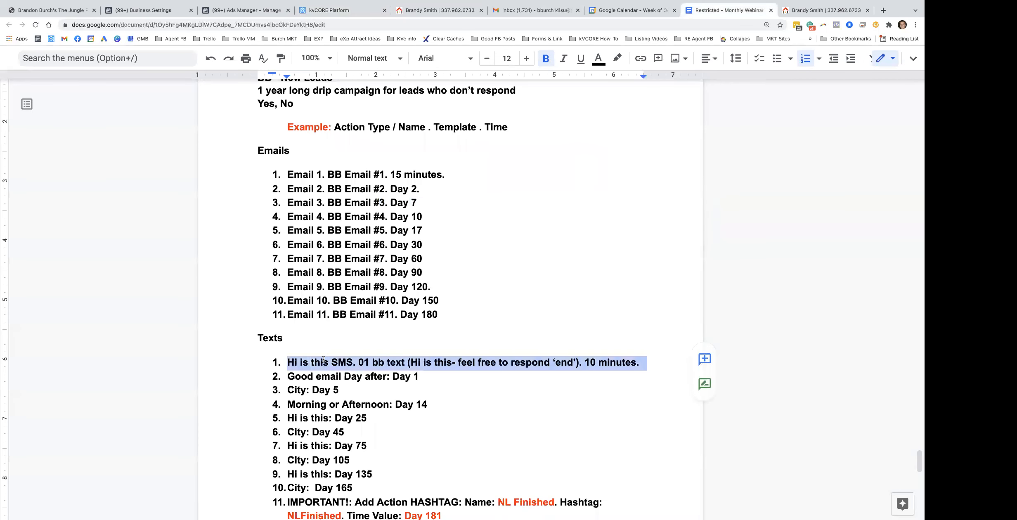
pyautogui.moveTo(576, 362); pyautogui.dragTo(432, 364)
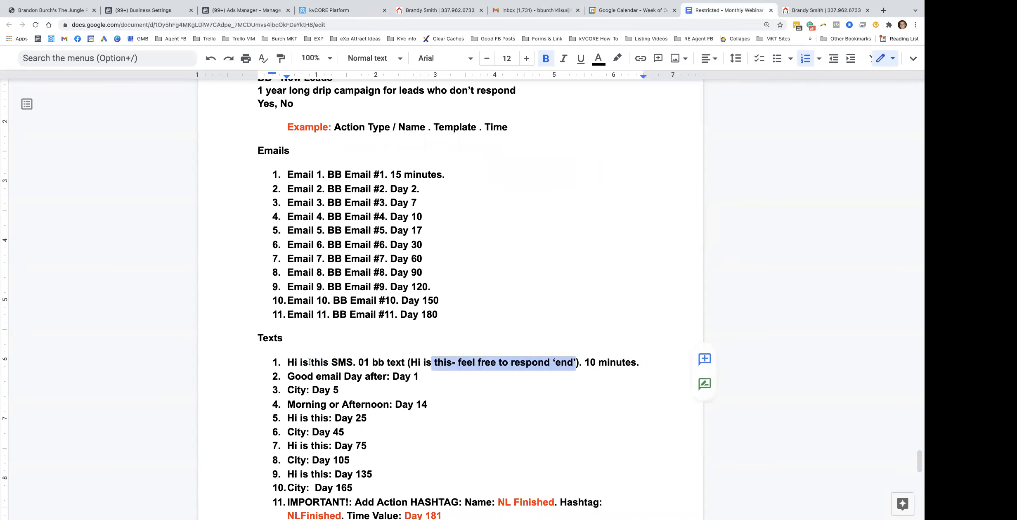
pyautogui.click(328, 10)
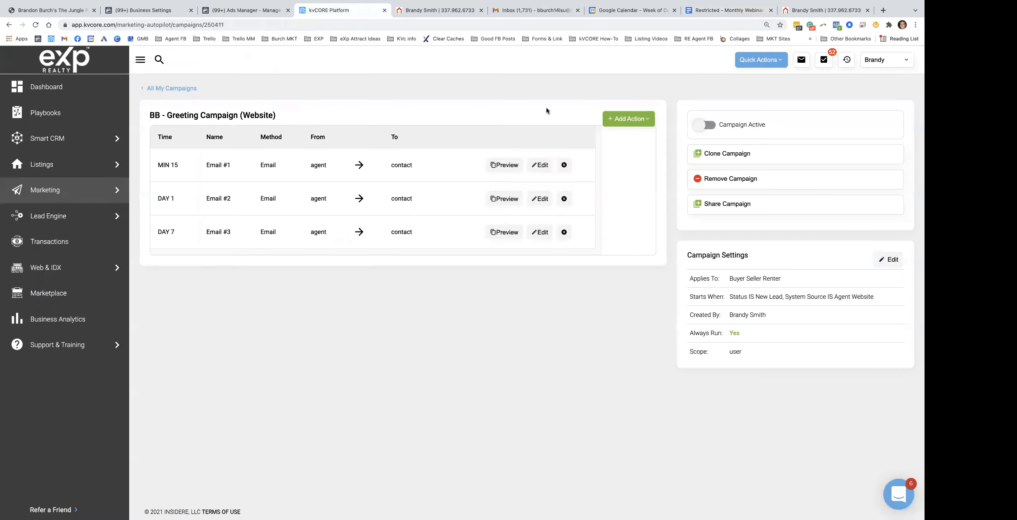
# Start a text action named 'Text #1' using the 01 BB txt (Hi is this) template
pyautogui.click(624, 121)
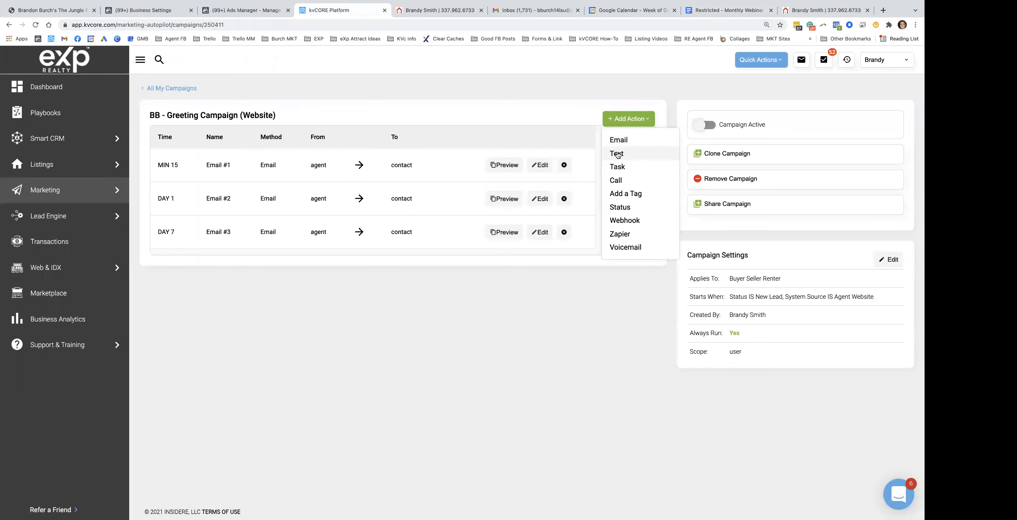
pyautogui.click(621, 154)
pyautogui.click(321, 150)
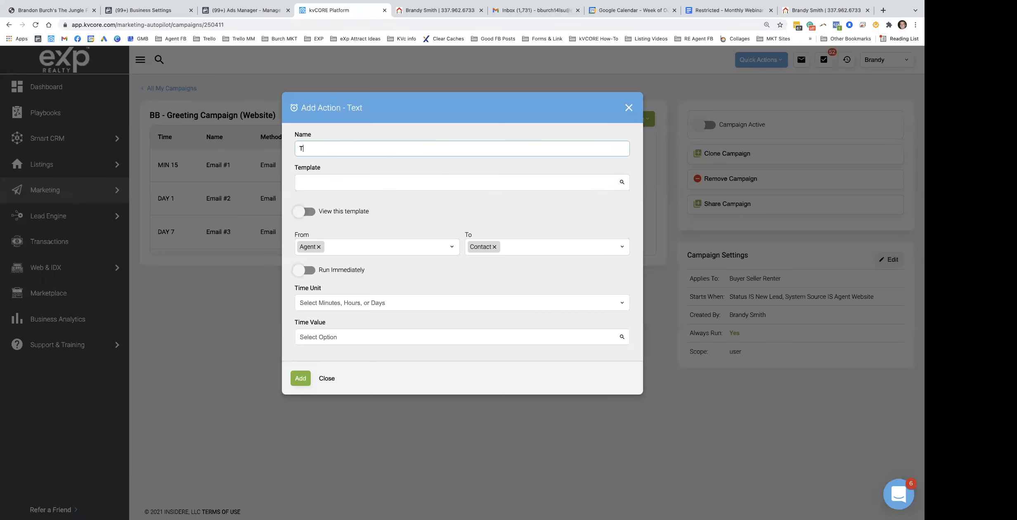
pyautogui.write('Text #1')
pyautogui.click(326, 184)
pyautogui.write('hi is')
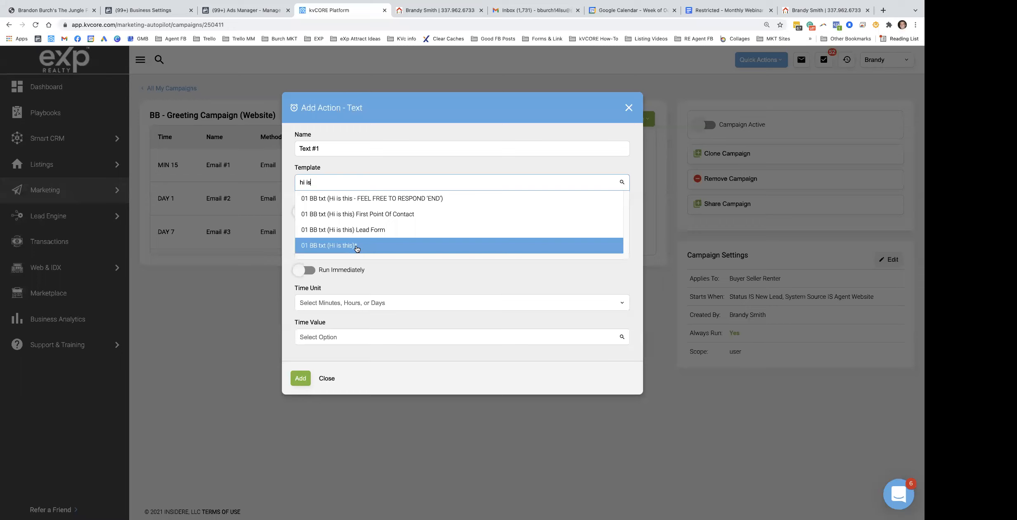
pyautogui.click(359, 201)
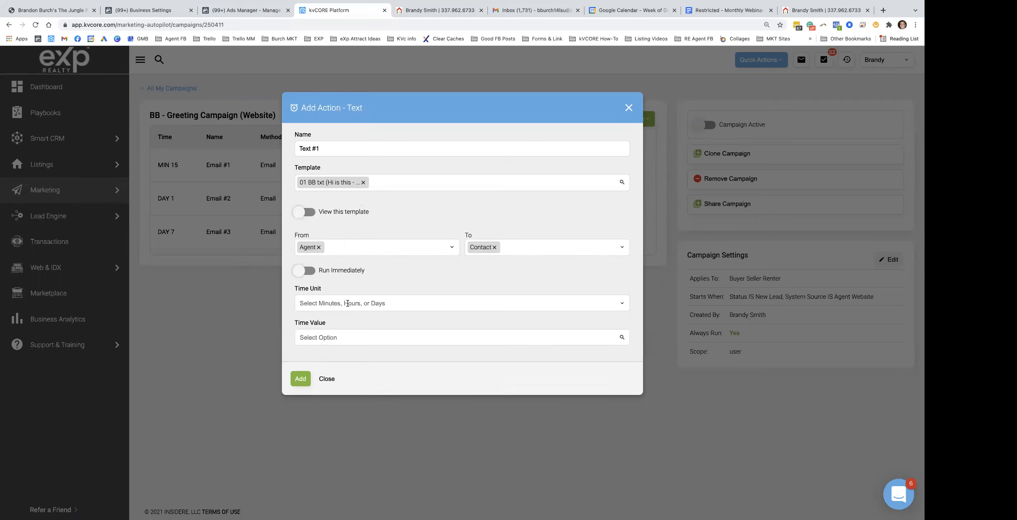
# Schedule Text #1 for 10 minutes and add it to the campaign
pyautogui.click(744, 11)
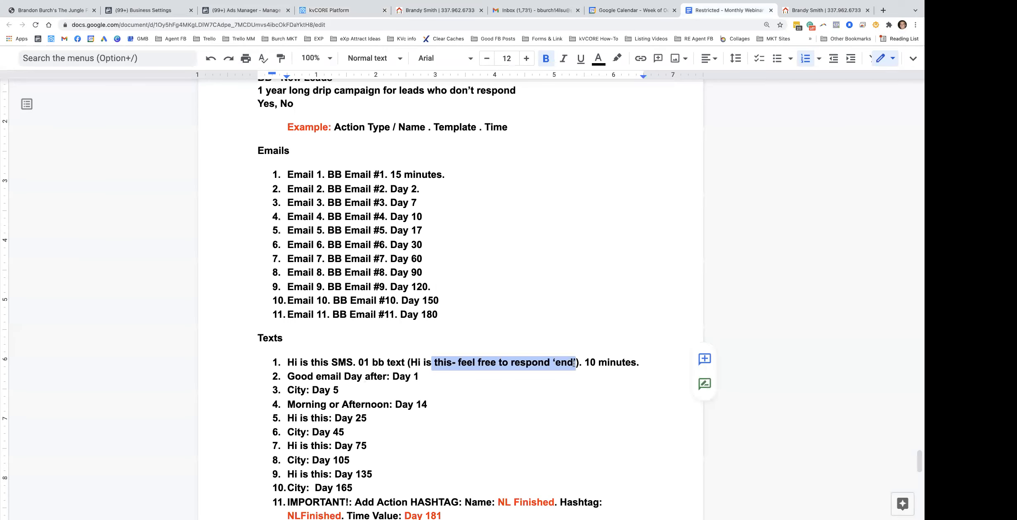
pyautogui.click(355, 11)
pyautogui.click(328, 302)
pyautogui.click(322, 322)
pyautogui.click(331, 332)
pyautogui.scroll(-5, 334, 316)
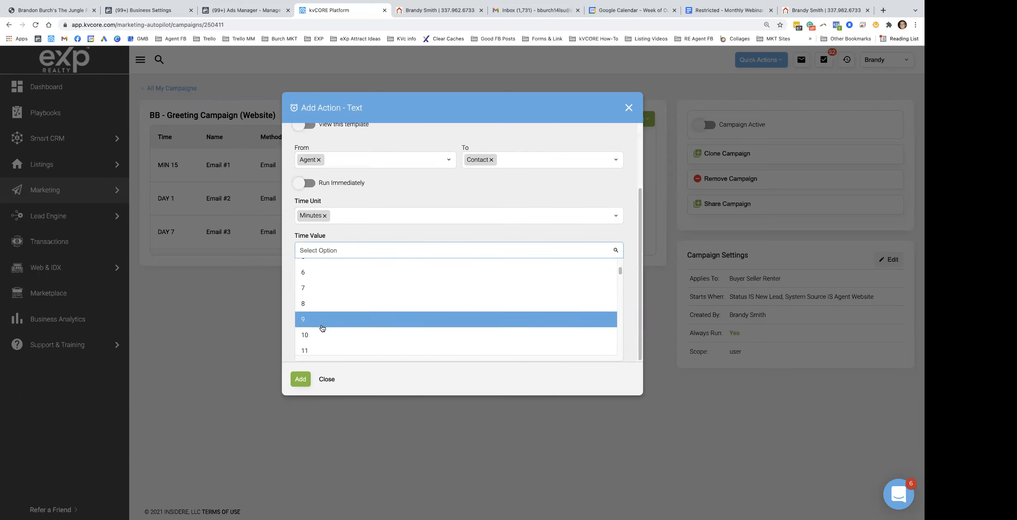
pyautogui.click(323, 335)
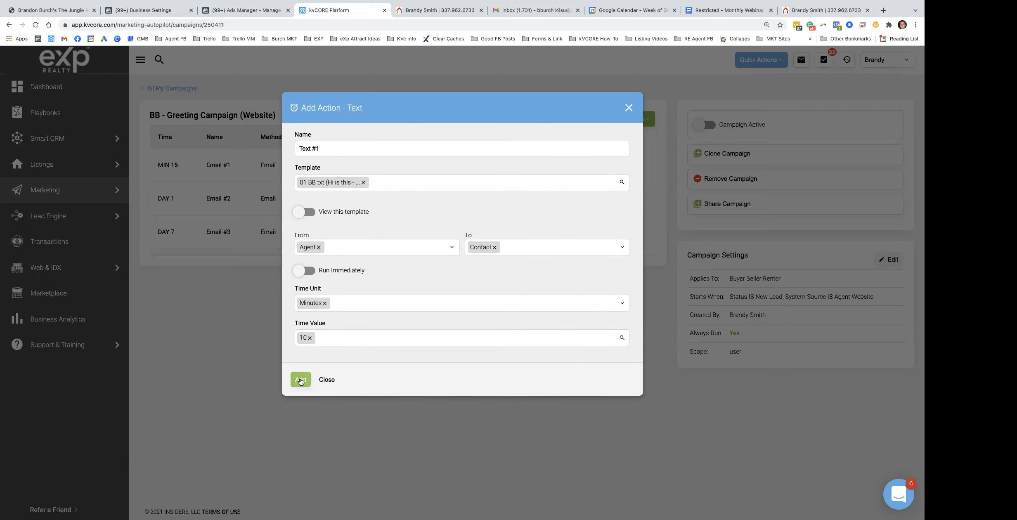
pyautogui.click(300, 380)
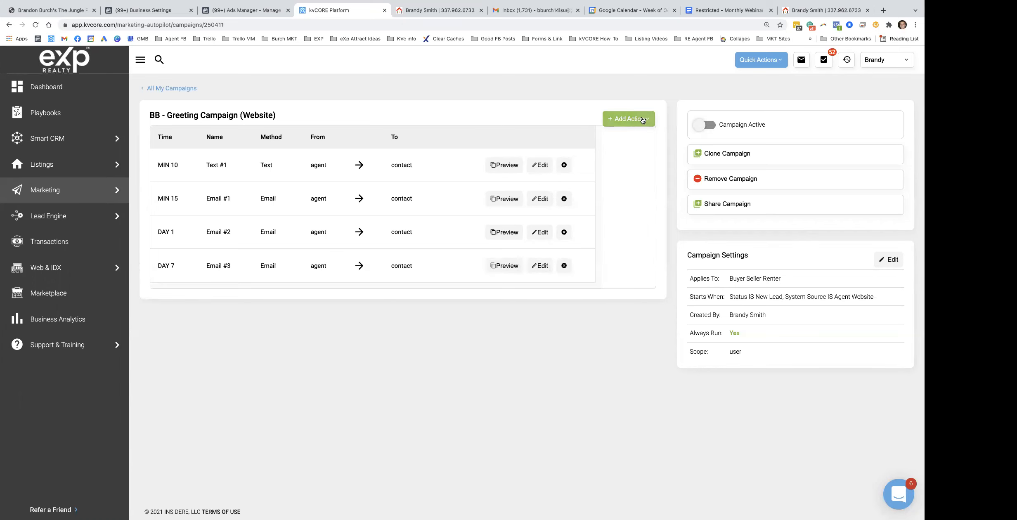
# Note the 'email' keyword in plan item 2 and start a text action named 'Text #2'
pyautogui.click(717, 12)
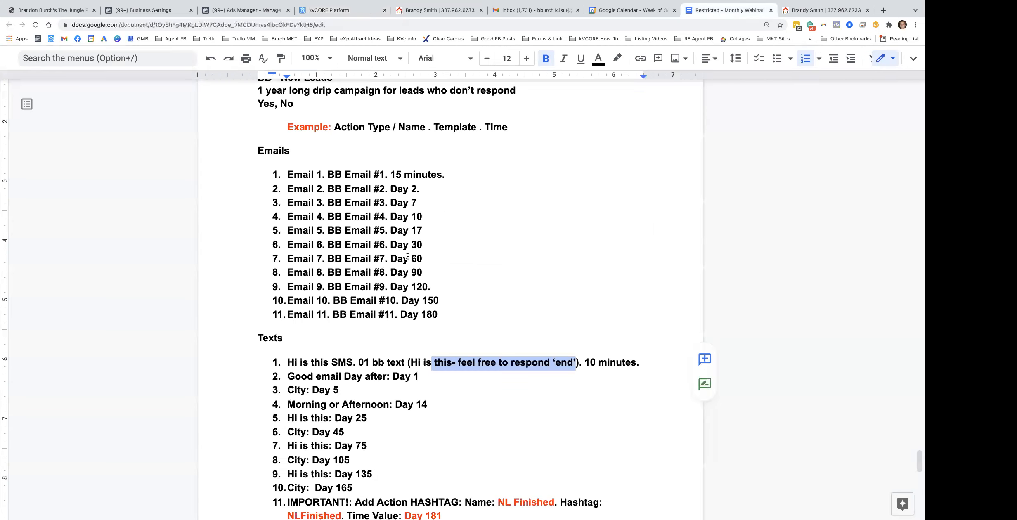
pyautogui.doubleClick(337, 377)
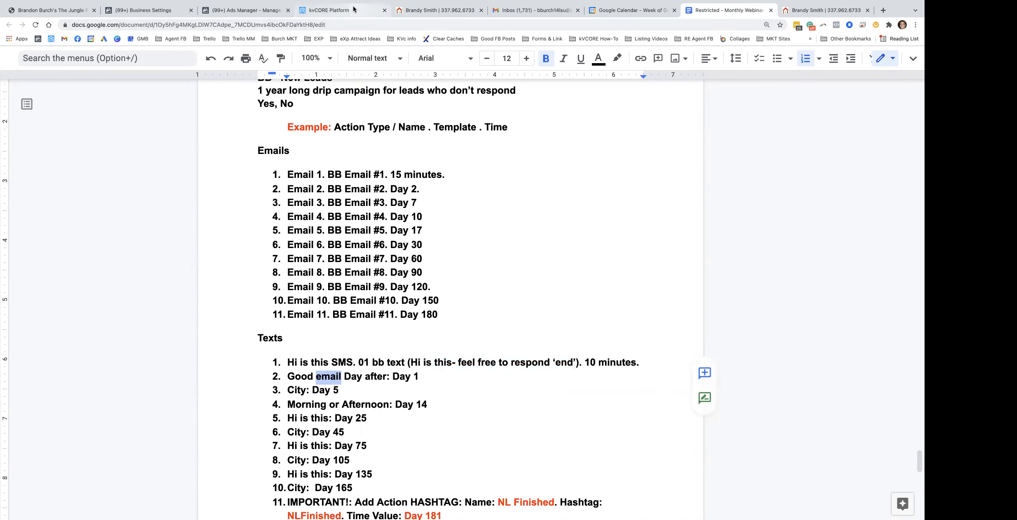
pyautogui.click(339, 10)
pyautogui.click(628, 119)
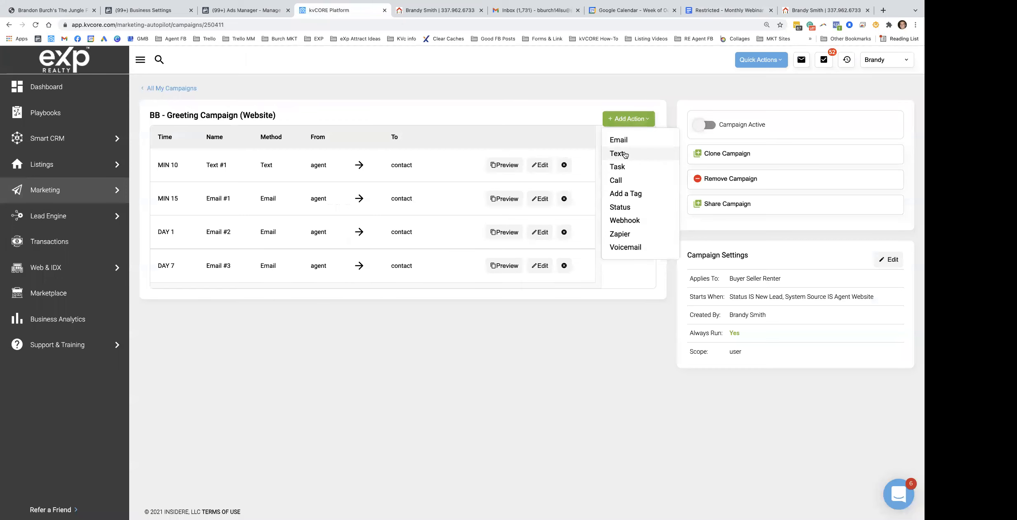
pyautogui.click(615, 152)
pyautogui.click(358, 142)
pyautogui.write('Text #2')
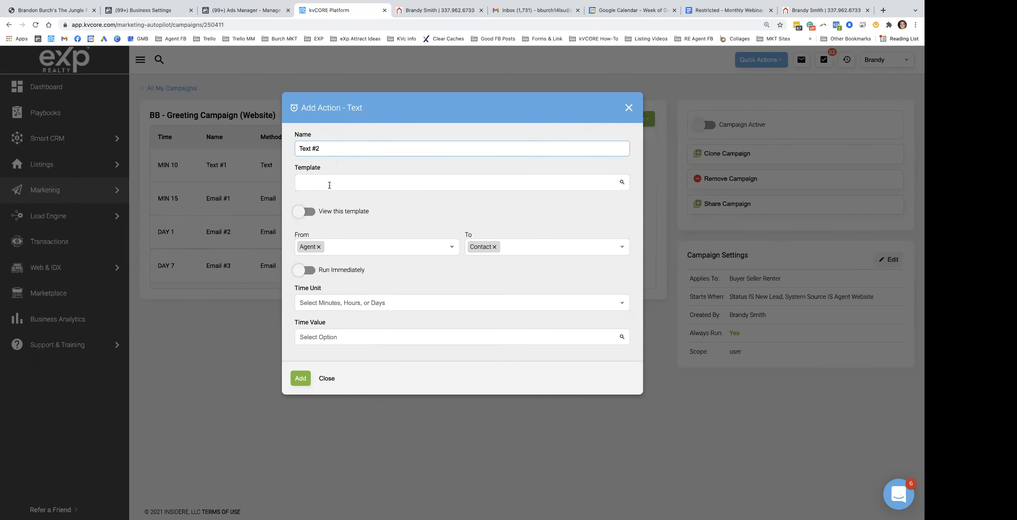
# Choose the 01 BB (Good Email Day After) template and review its message
pyautogui.click(329, 185)
pyautogui.write('ema')
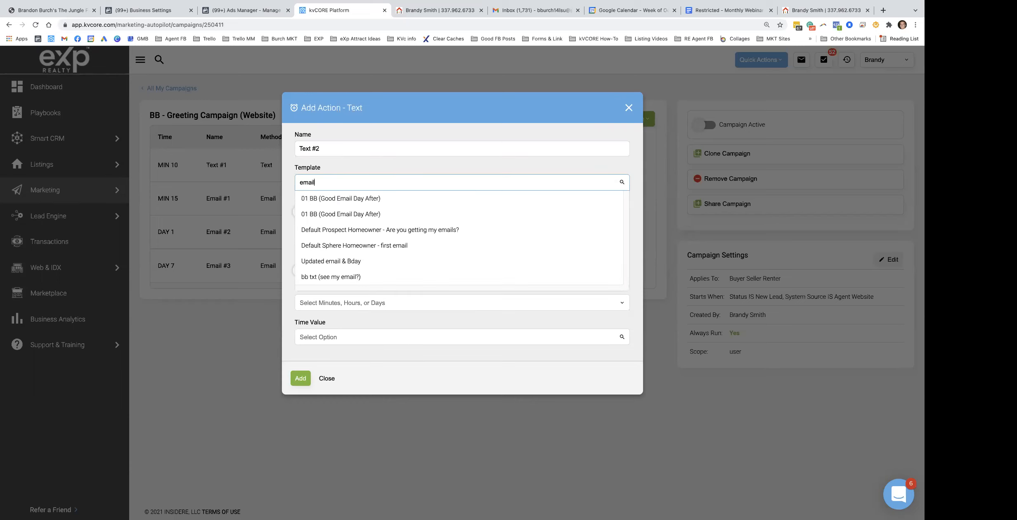
pyautogui.write('il')
pyautogui.click(358, 200)
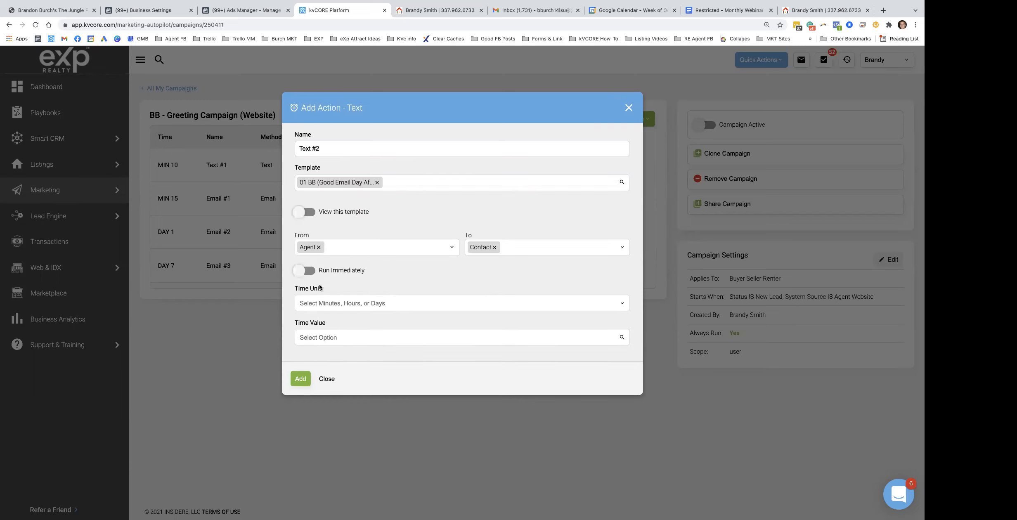
pyautogui.click(310, 212)
pyautogui.moveTo(390, 262); pyautogui.dragTo(575, 271)
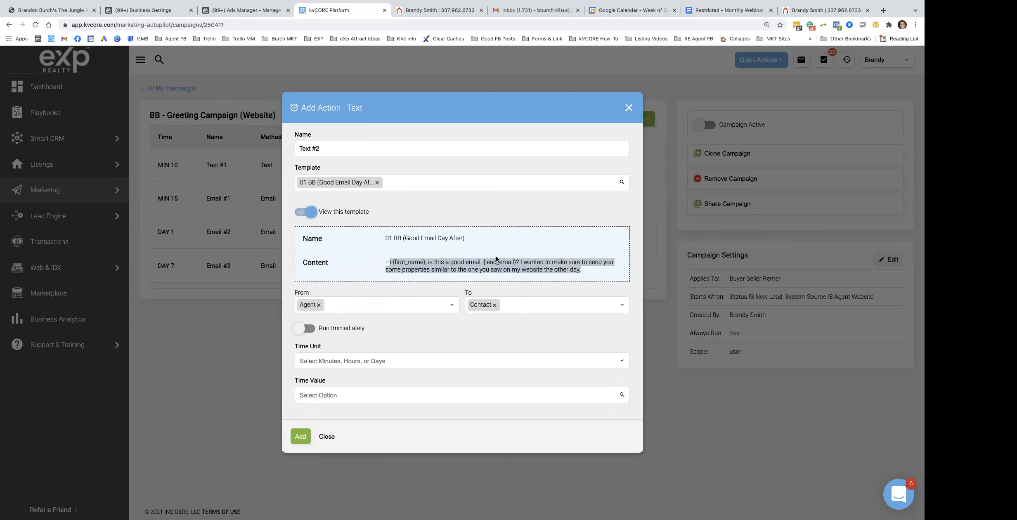
# Schedule Text #2 for Day 1 and add it to the campaign
pyautogui.click(329, 359)
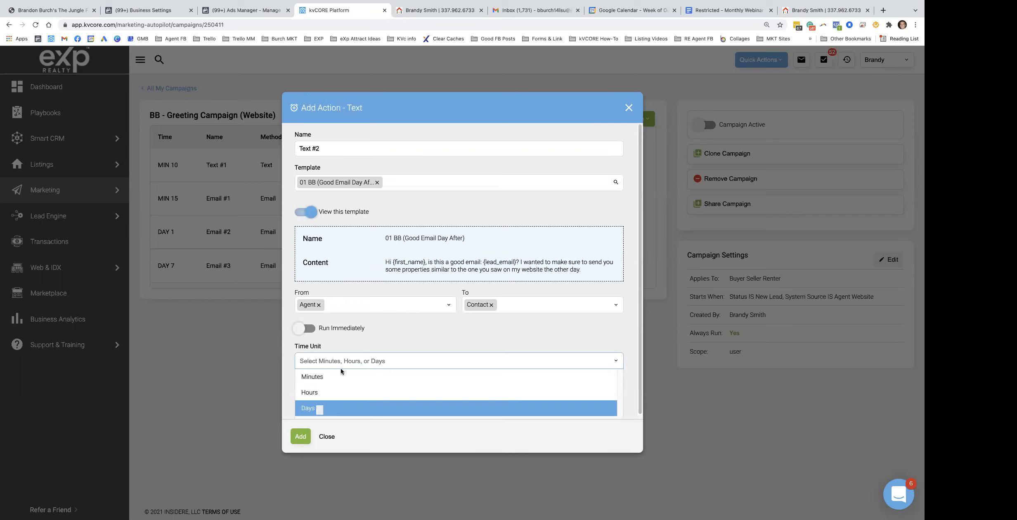
pyautogui.click(318, 409)
pyautogui.click(336, 395)
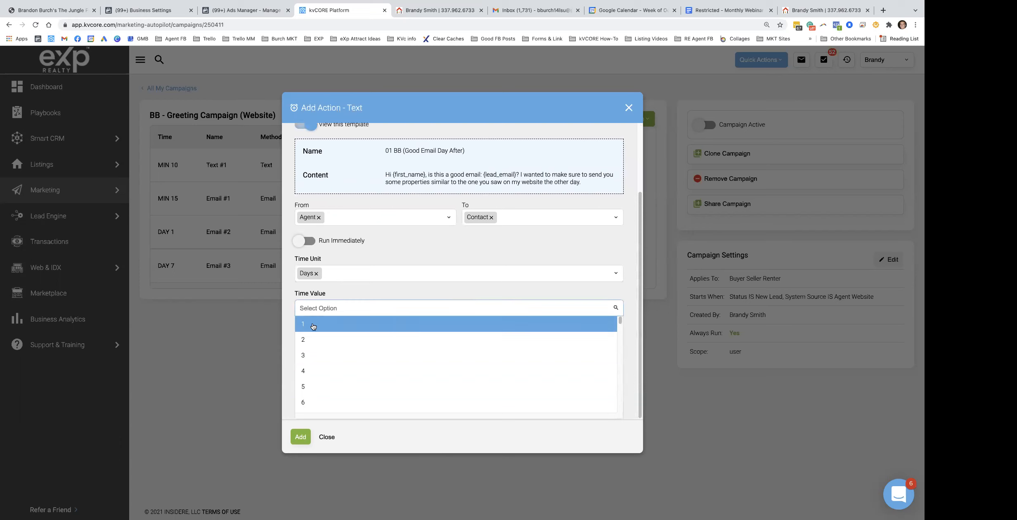
pyautogui.click(313, 326)
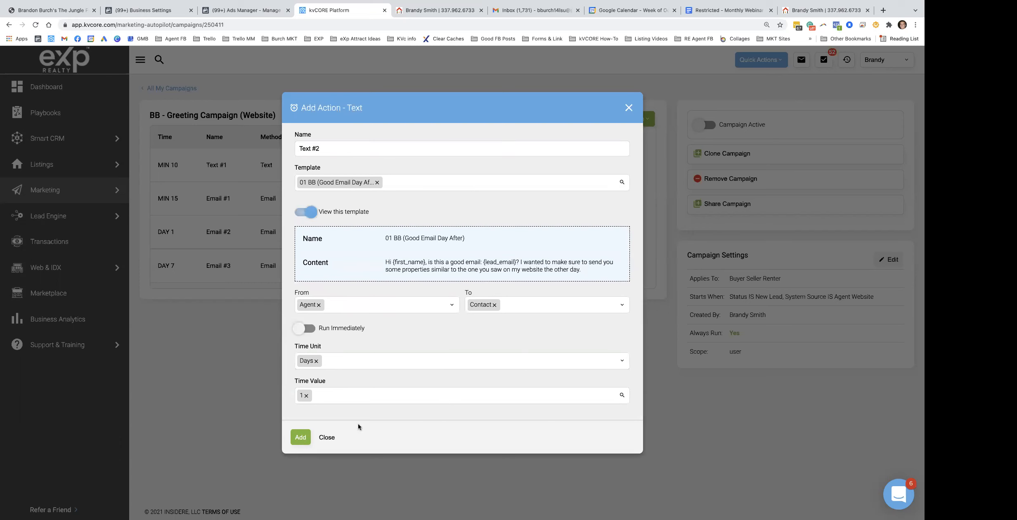
pyautogui.click(299, 437)
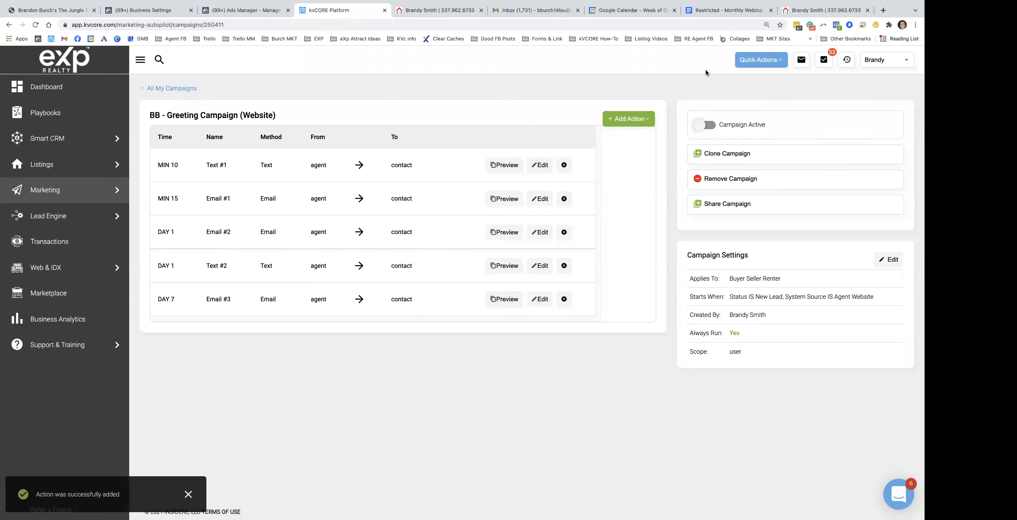
pyautogui.click(729, 10)
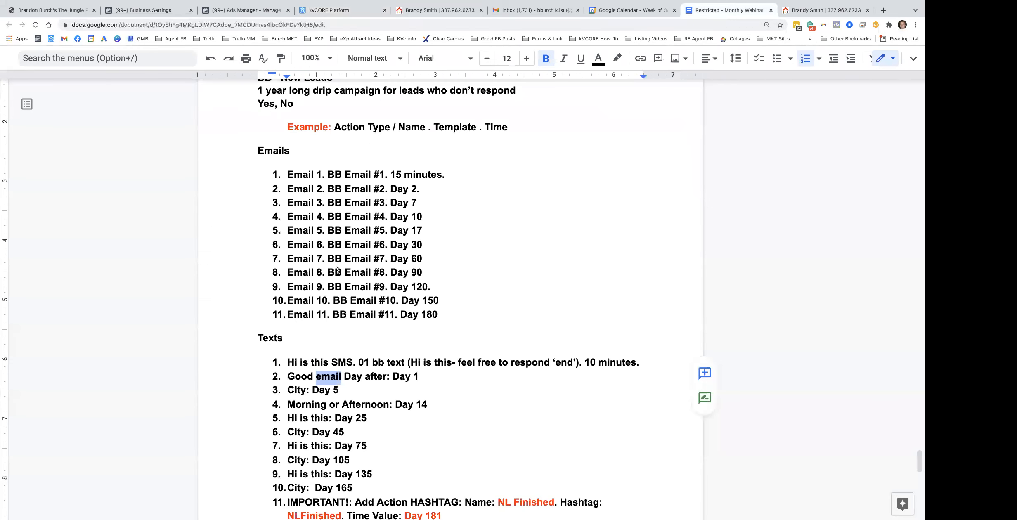
# Review the plan's email and text lists, noting the NL Finished action and NLFinished hashtag
pyautogui.scroll(-3, 338, 271)
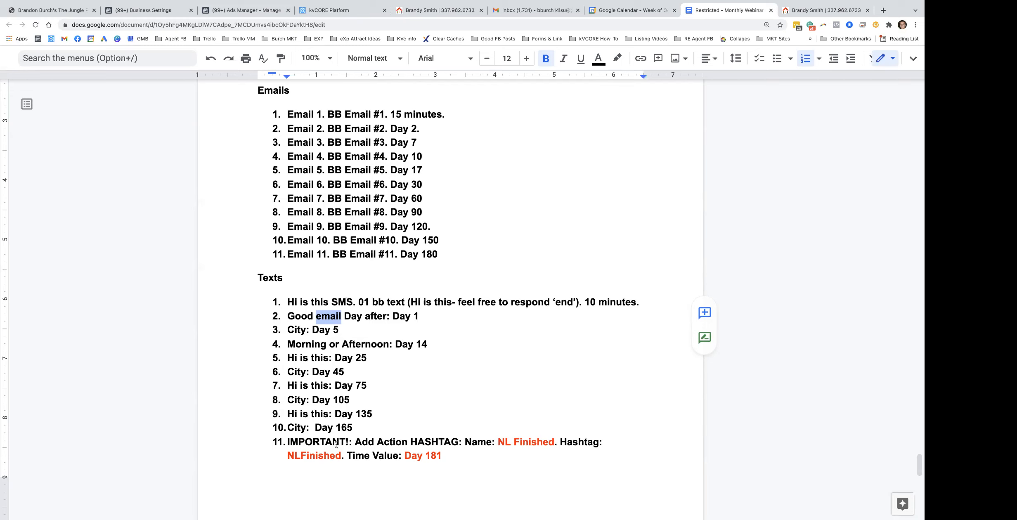
pyautogui.moveTo(284, 112); pyautogui.dragTo(446, 256)
pyautogui.click(288, 301)
pyautogui.moveTo(288, 301); pyautogui.dragTo(491, 443)
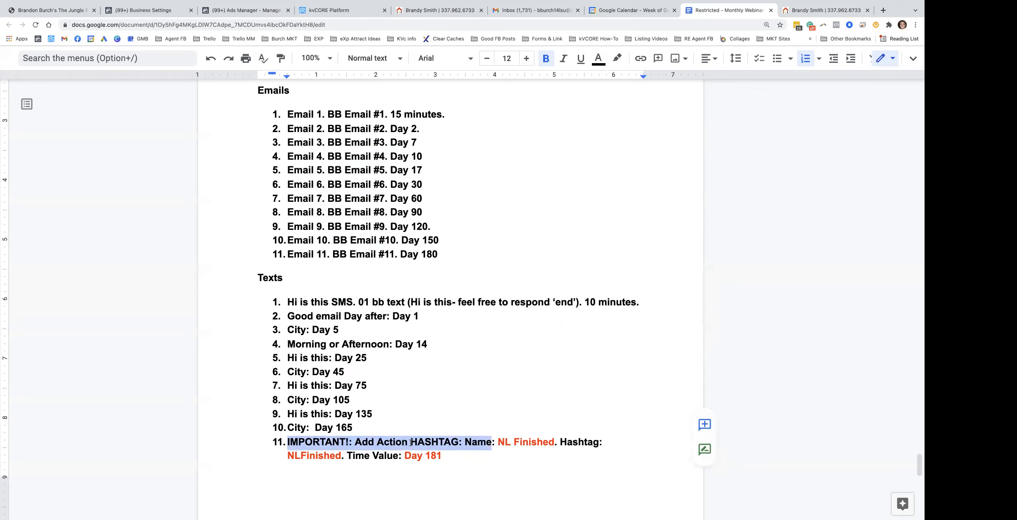
pyautogui.moveTo(498, 442); pyautogui.dragTo(547, 443)
pyautogui.moveTo(294, 456); pyautogui.dragTo(339, 459)
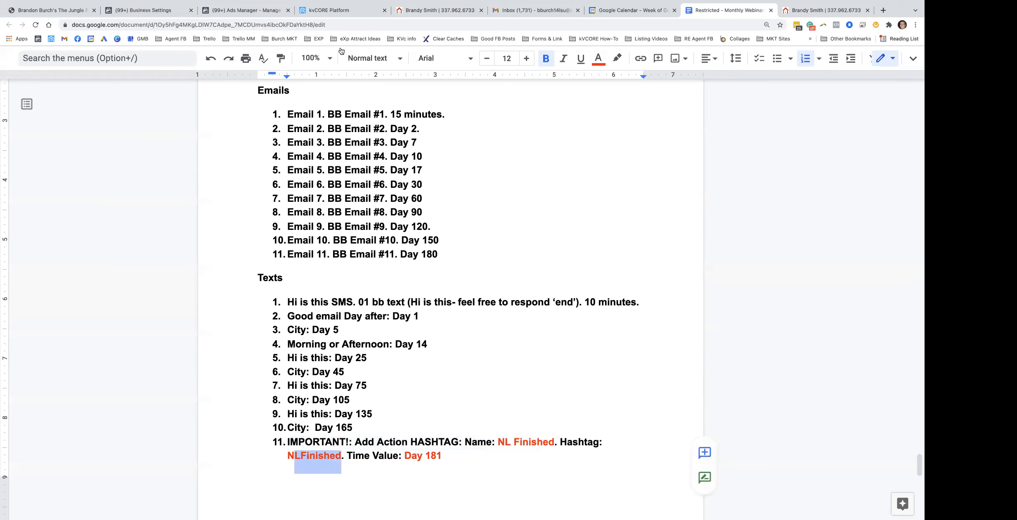
pyautogui.click(341, 11)
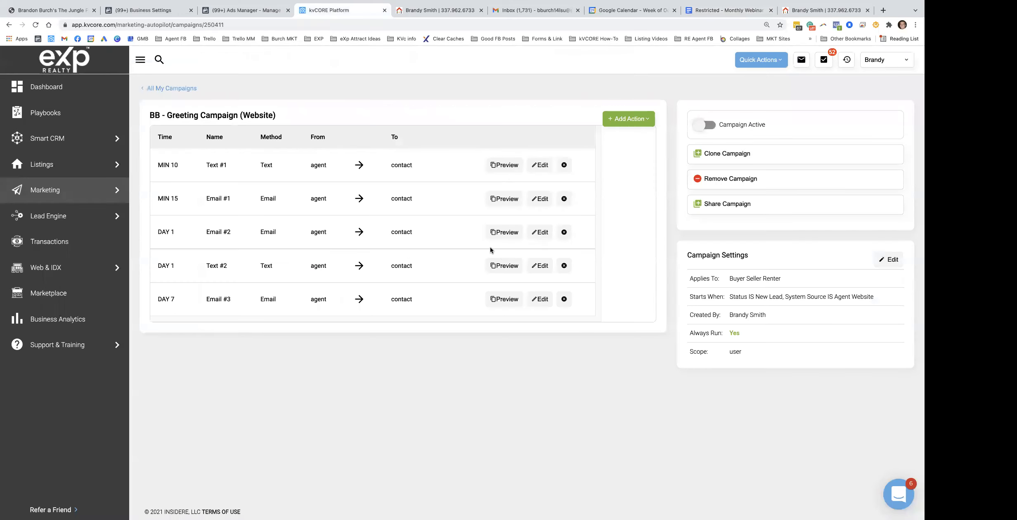
pyautogui.click(636, 120)
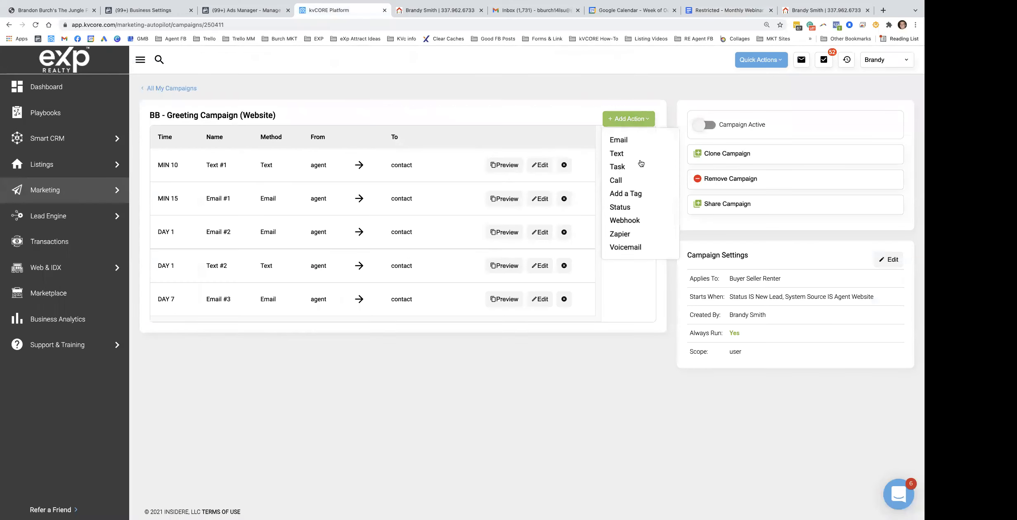
# Add an 'NL Finished' action applying the NLfinished hashtag at Day 181
pyautogui.click(632, 194)
pyautogui.click(364, 147)
pyautogui.write('NL Finished')
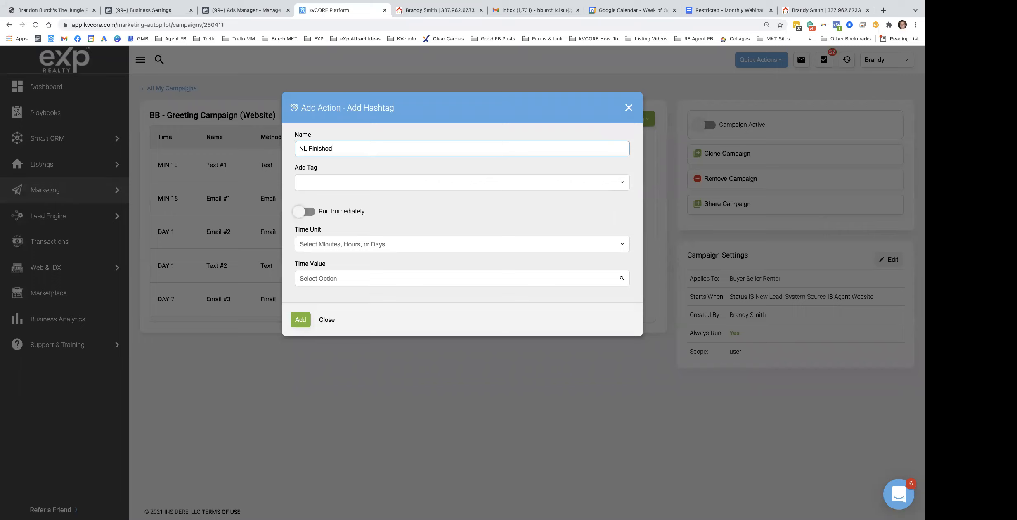
pyautogui.click(370, 184)
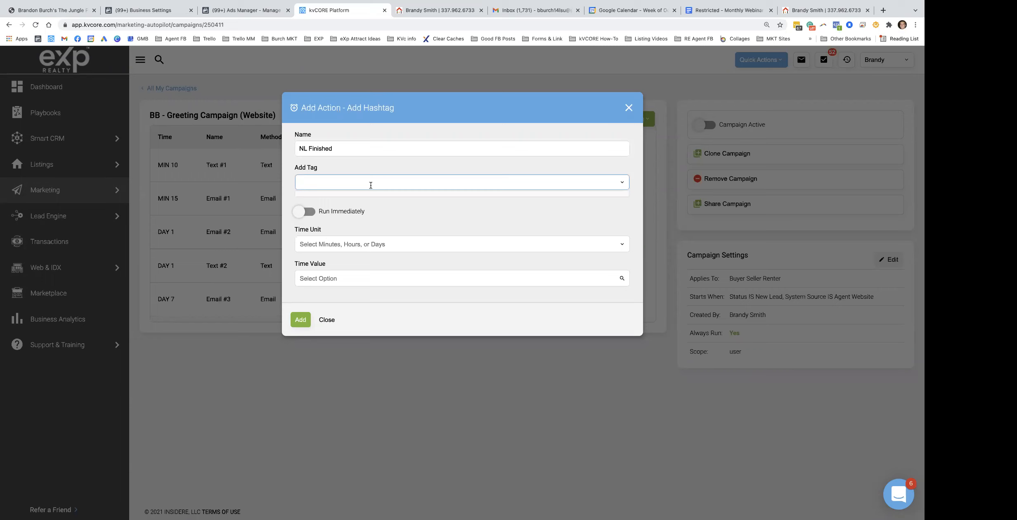
pyautogui.write('NLfinished')
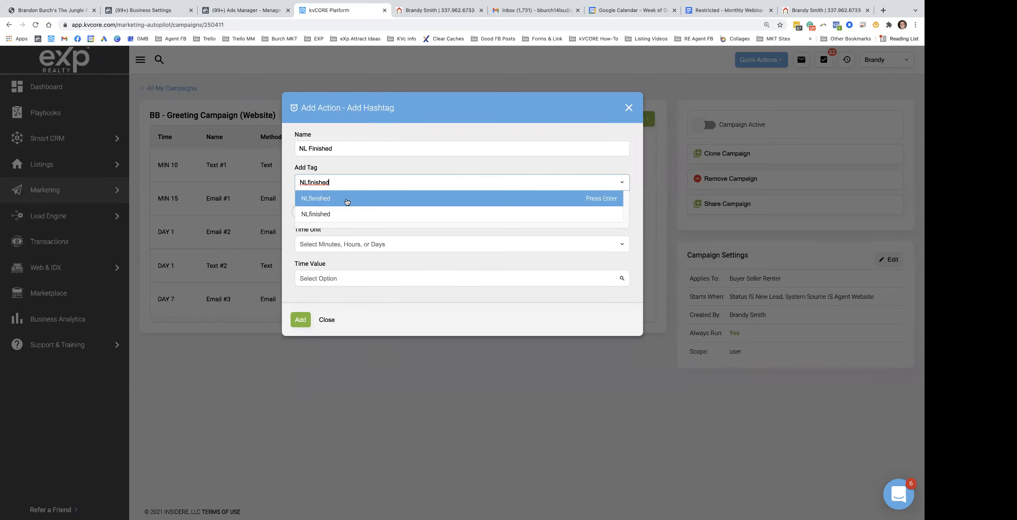
pyautogui.click(357, 200)
pyautogui.click(321, 245)
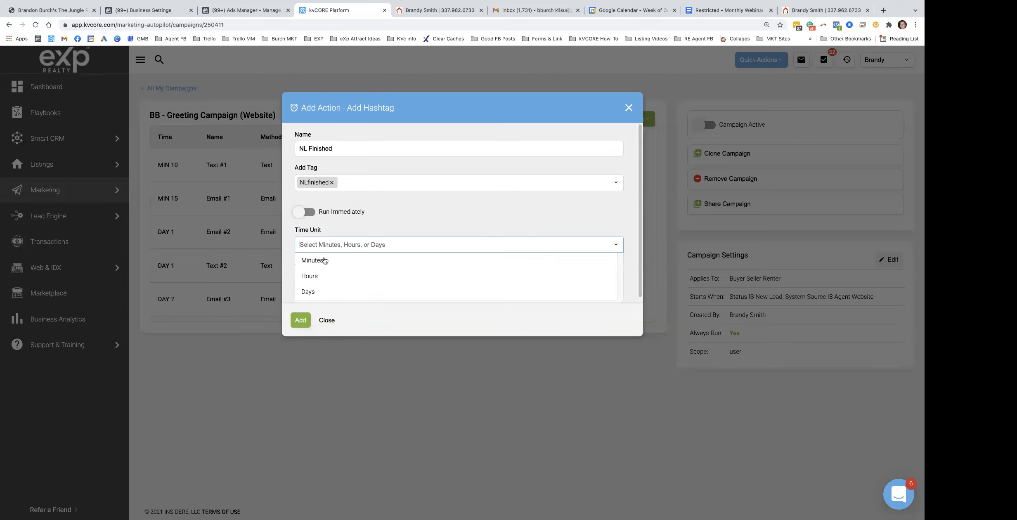
pyautogui.click(315, 291)
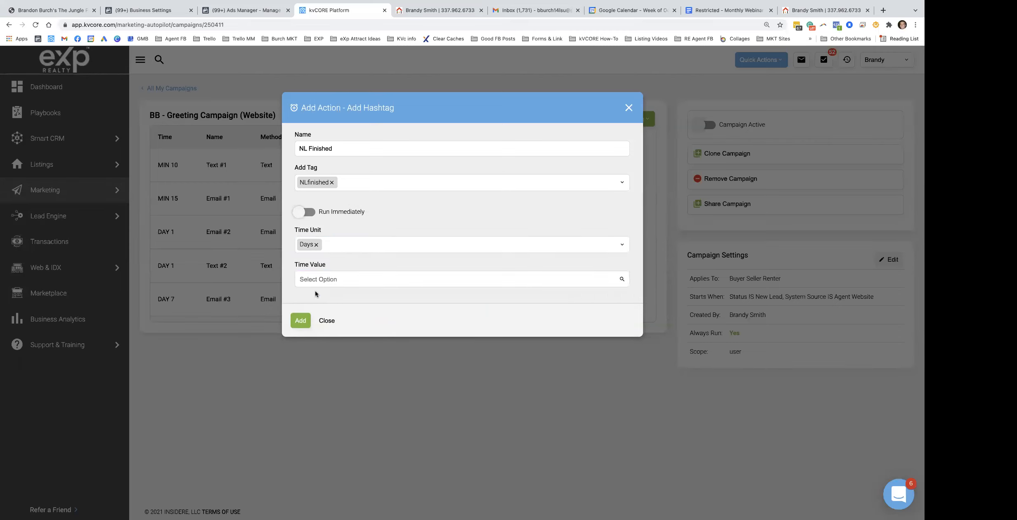
pyautogui.click(332, 280)
pyautogui.scroll(-5, 358, 262)
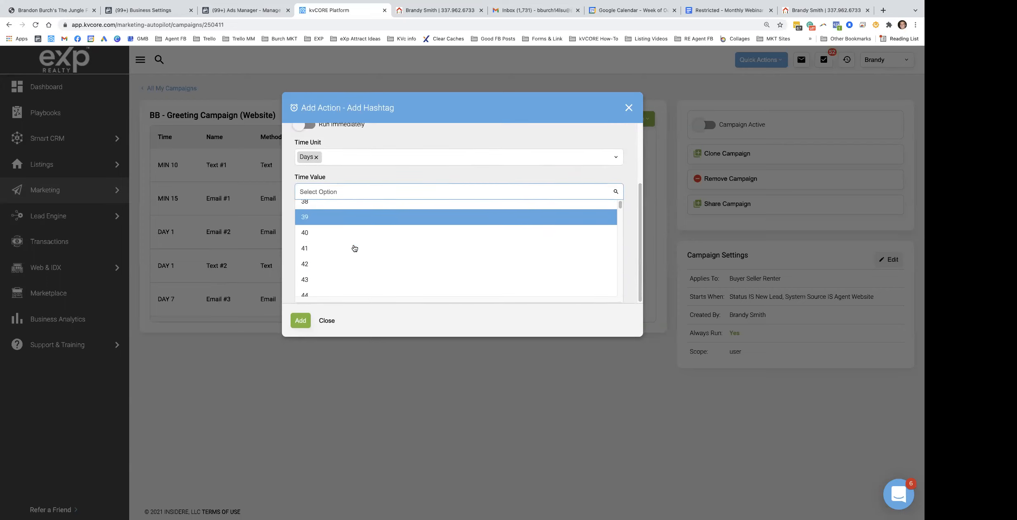
pyautogui.write('181')
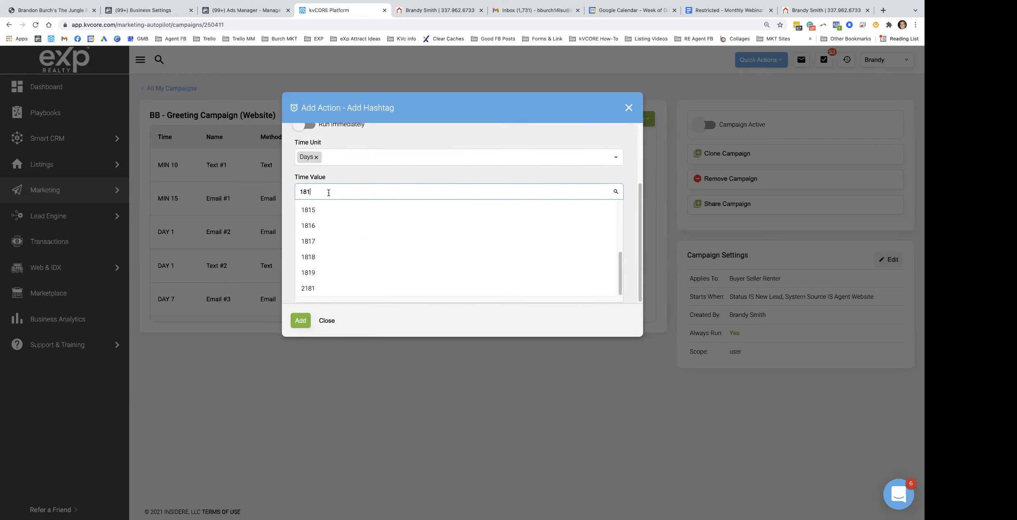
pyautogui.click(324, 216)
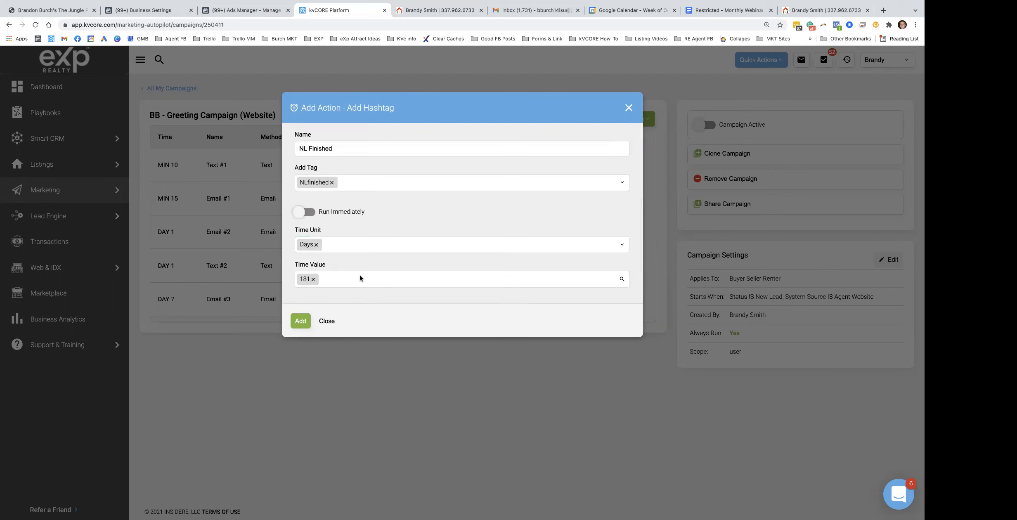
pyautogui.click(301, 320)
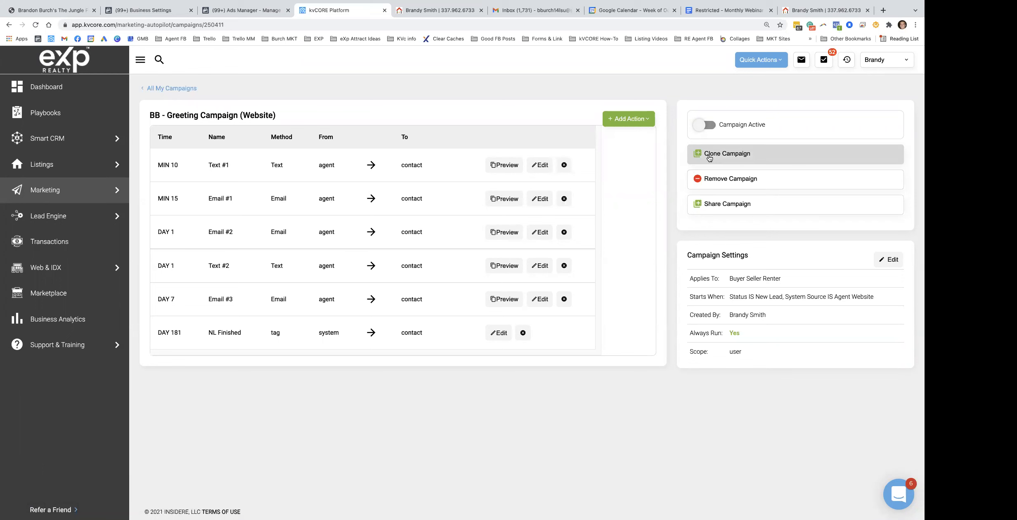
# Clone the Greeting Campaign, replacing both triggers with Hashtag is NLfinished
pyautogui.click(727, 155)
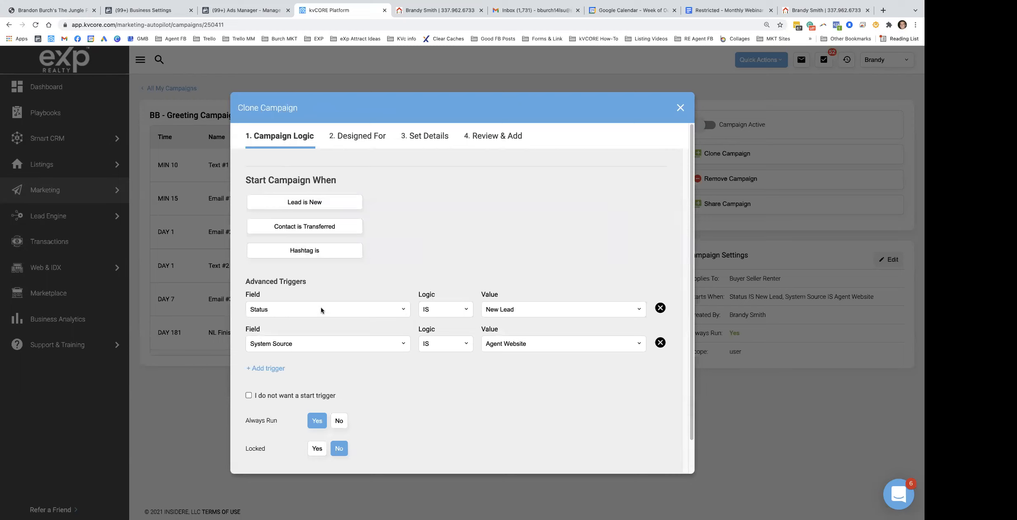
pyautogui.click(660, 309)
pyautogui.click(660, 309)
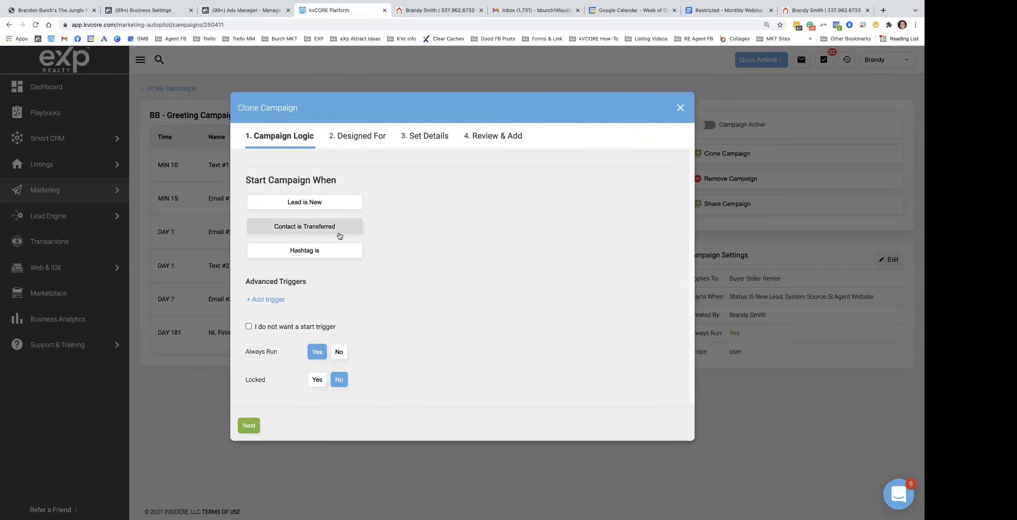
pyautogui.click(326, 253)
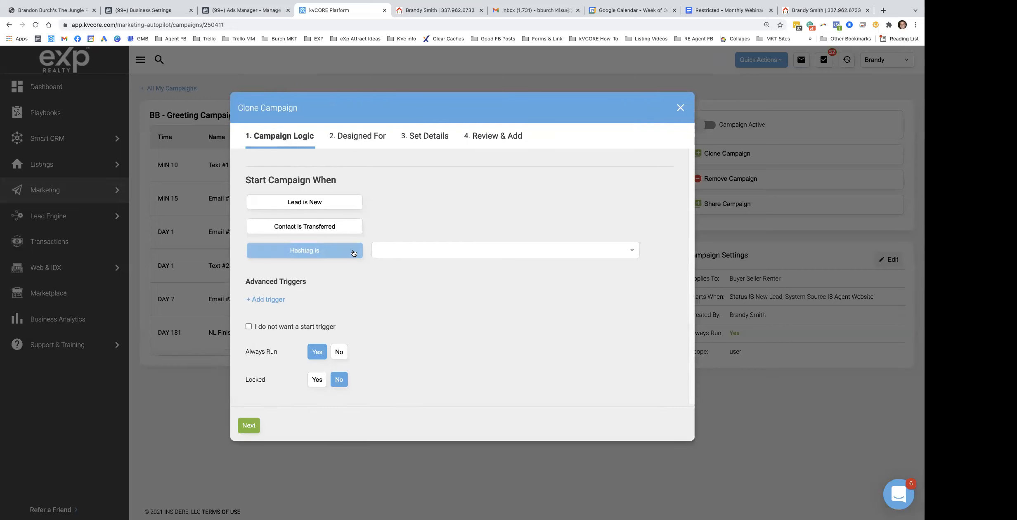
pyautogui.click(431, 245)
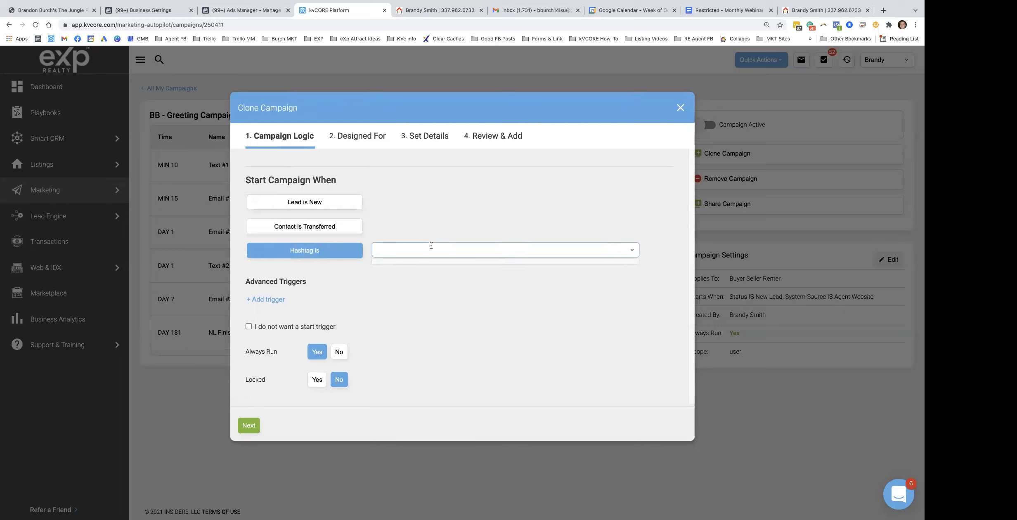
pyautogui.write('NLfinished')
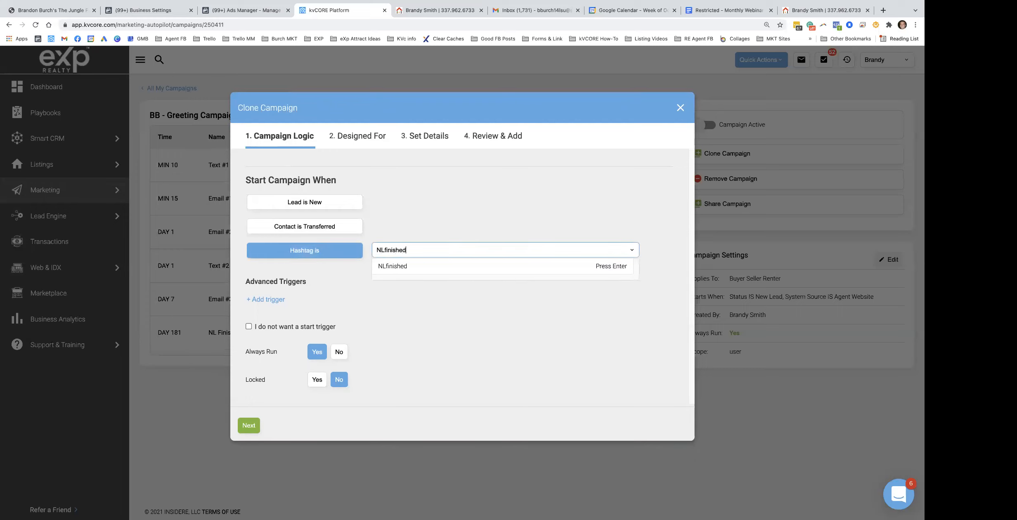
pyautogui.click(418, 266)
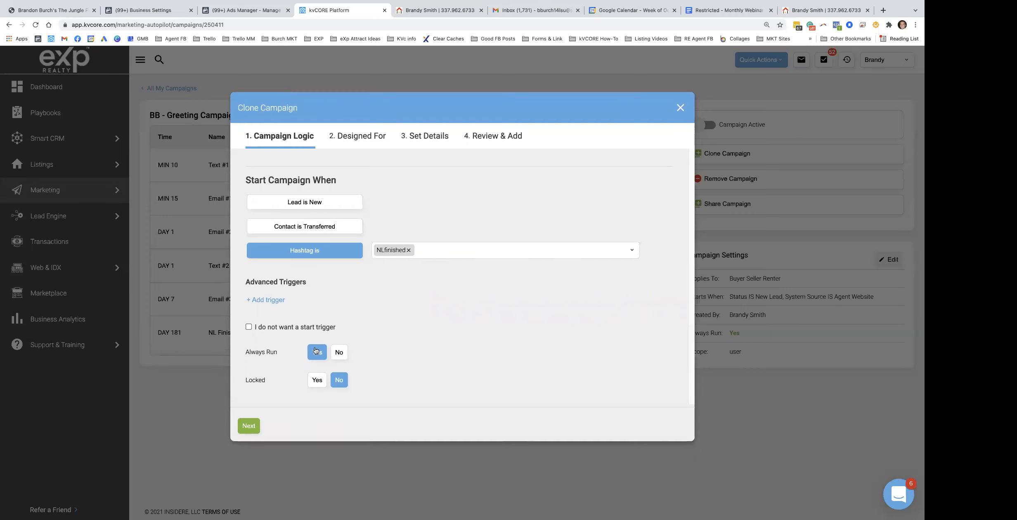
# Name the clone 'BB - Greeting Campaign NL FINSHED' and finish creating it
pyautogui.click(254, 426)
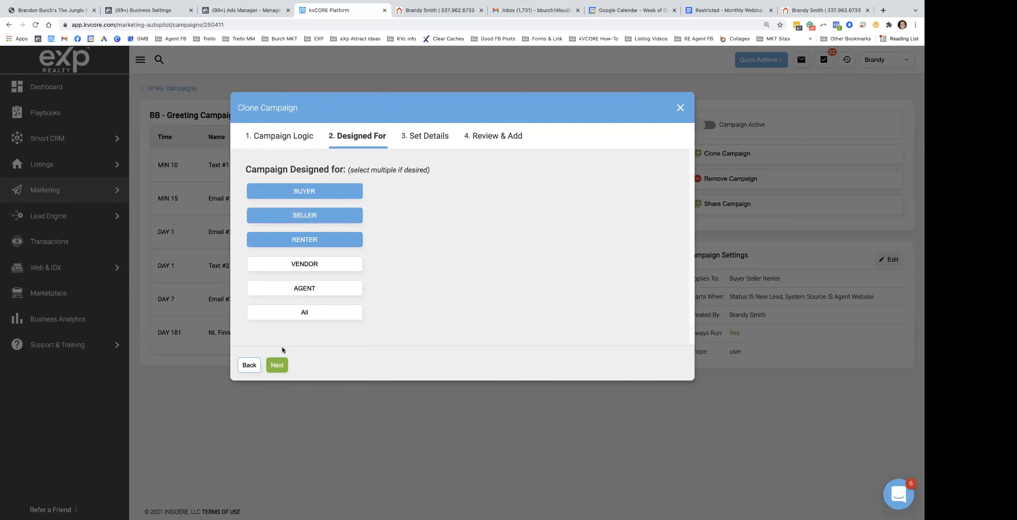
pyautogui.click(277, 365)
pyautogui.moveTo(367, 201)
pyautogui.mouseDown()
pyautogui.moveTo(332, 199)
pyautogui.moveTo(347, 200)
pyautogui.mouseUp()
pyautogui.press('BackSpace')
pyautogui.press('BackSpace')
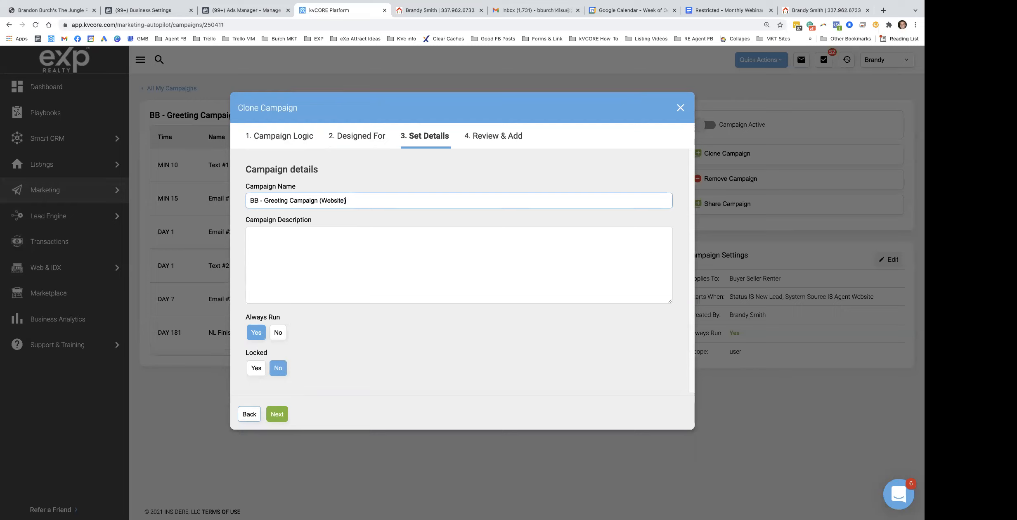
pyautogui.write('NL FINS')
pyautogui.moveTo(346, 201); pyautogui.dragTo(318, 201)
pyautogui.press('BackSpace')
pyautogui.click(347, 200)
pyautogui.write('HED')
pyautogui.click(283, 234)
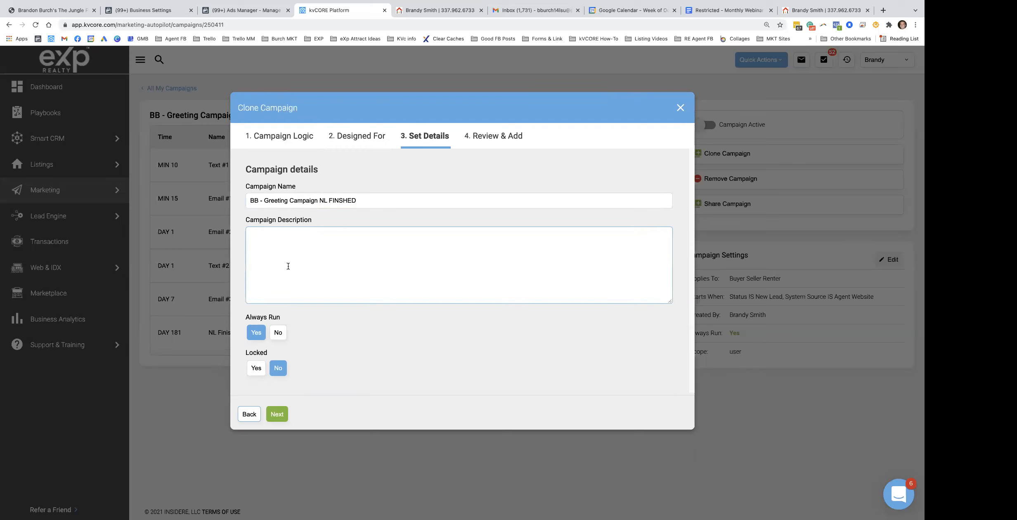
pyautogui.click(281, 415)
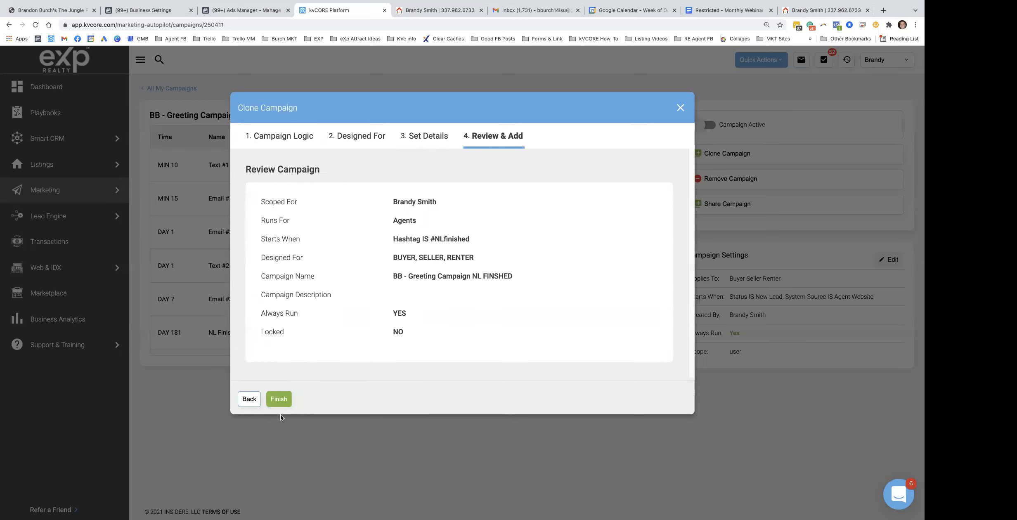
pyautogui.click(282, 396)
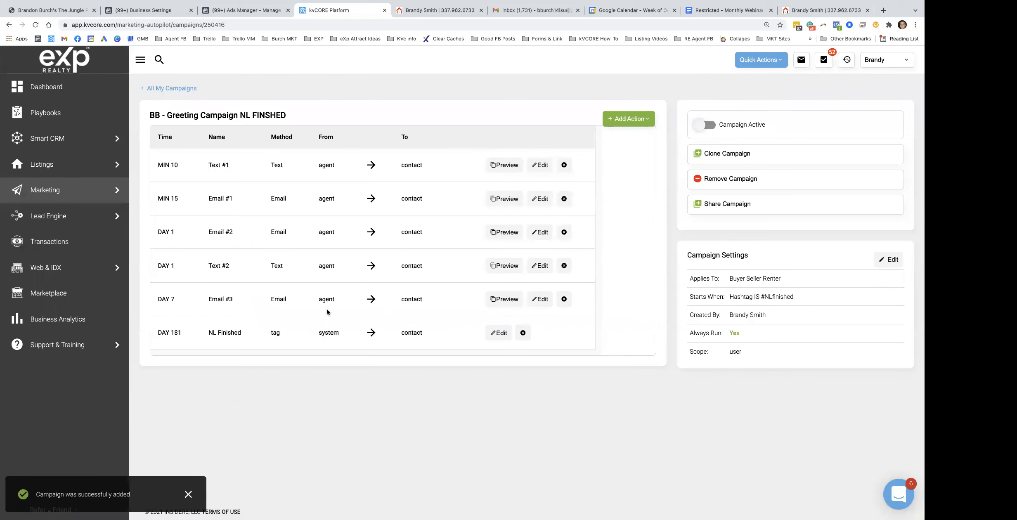
pyautogui.click(177, 89)
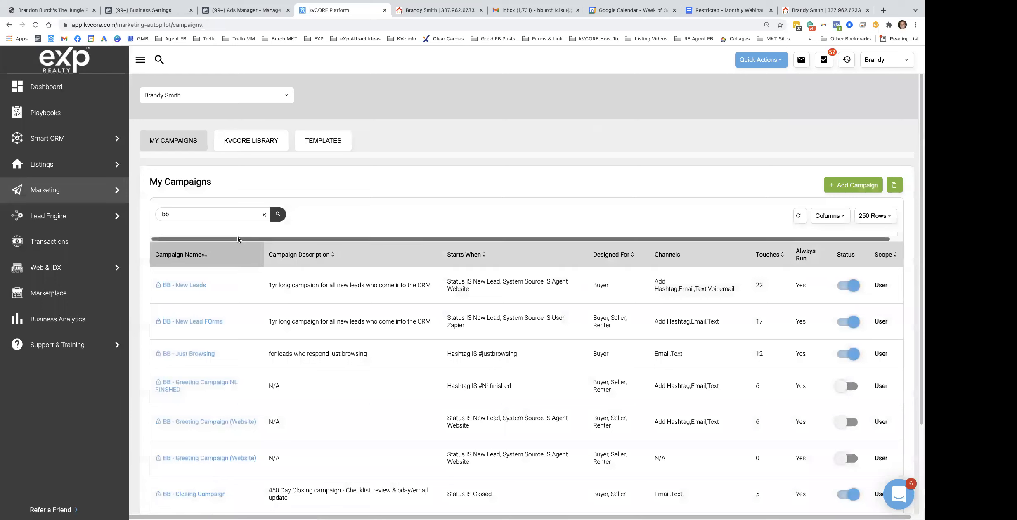
pyautogui.scroll(-2, 213, 350)
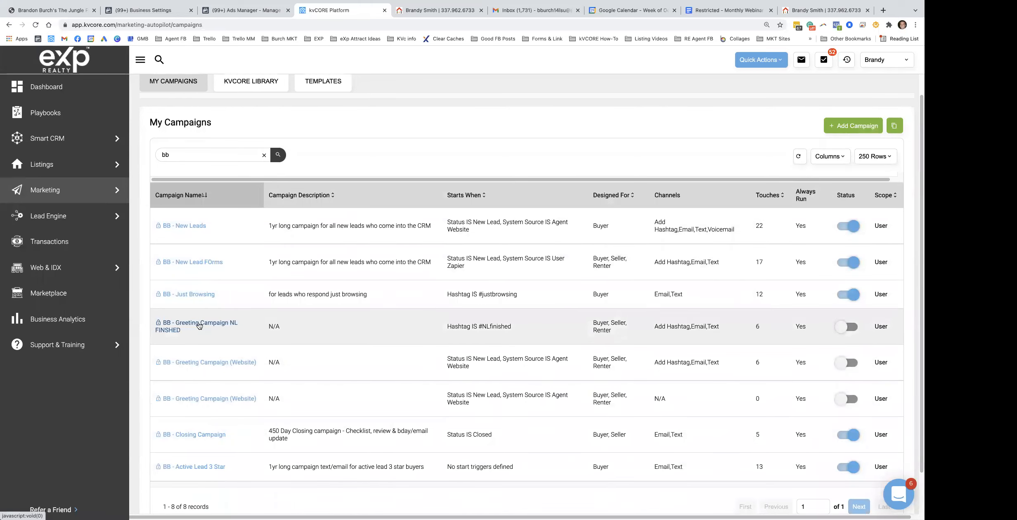
pyautogui.click(199, 326)
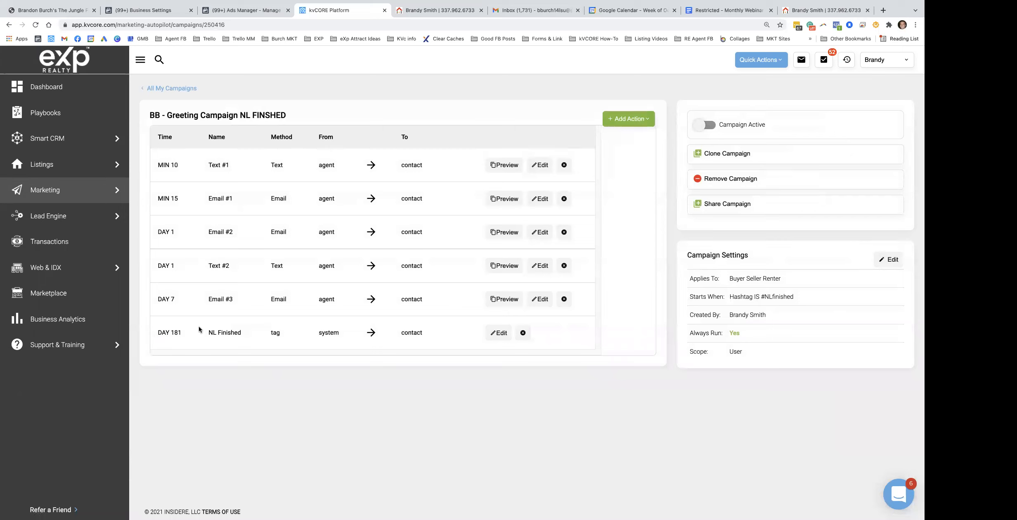
pyautogui.moveTo(730, 297); pyautogui.dragTo(795, 308)
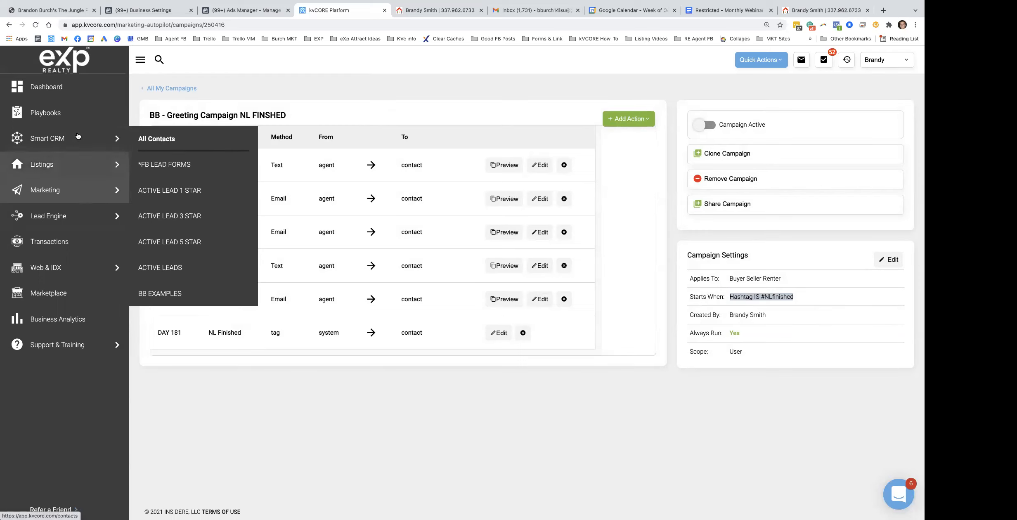
# Review the Behavioral Automation rule moving responders to Active, then open Smart CRM contacts
pyautogui.click(58, 194)
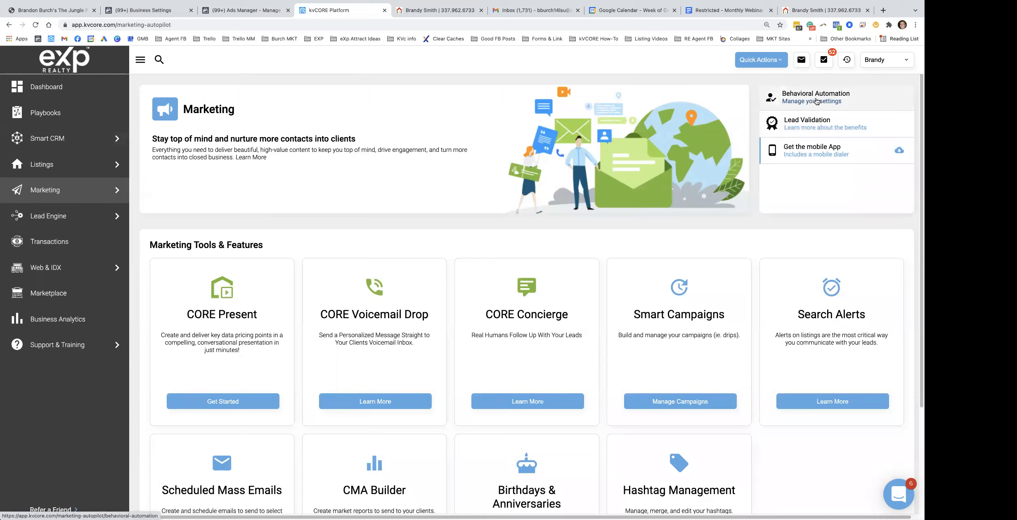
pyautogui.click(816, 102)
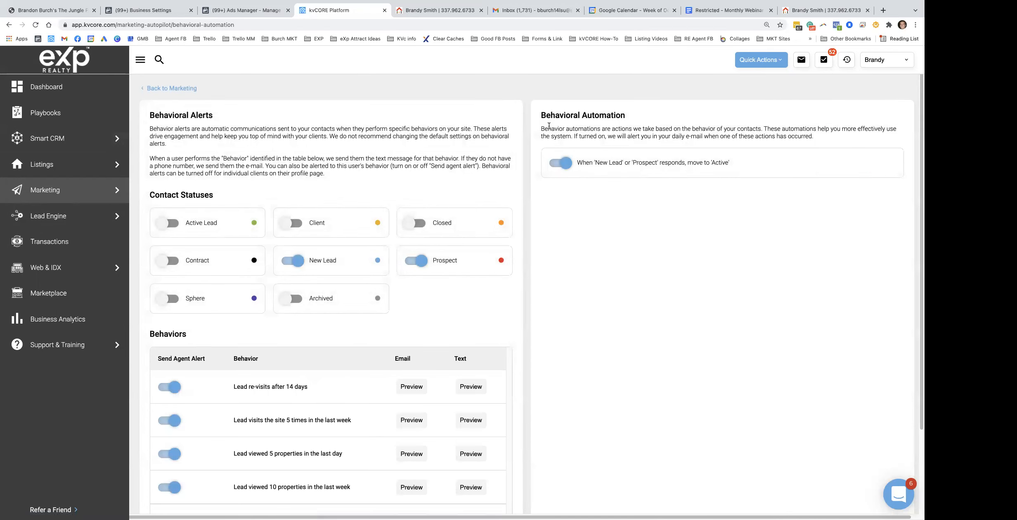
pyautogui.moveTo(585, 163); pyautogui.dragTo(726, 165)
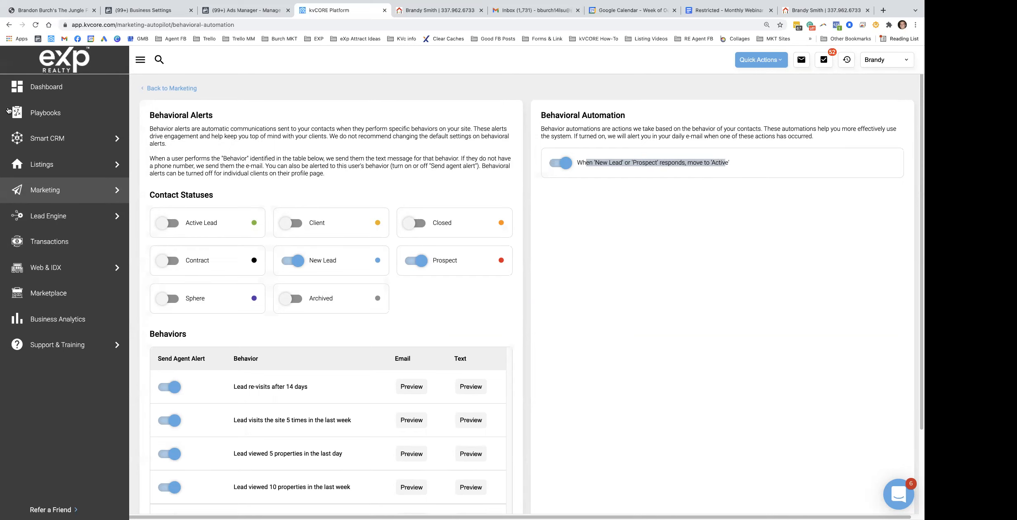
pyautogui.click(104, 137)
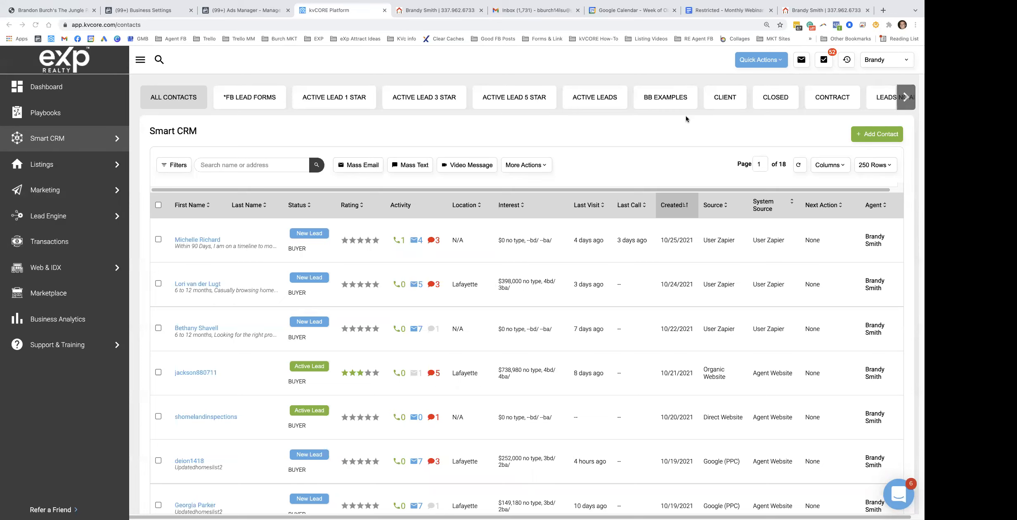
# Open thejunglepride.com in a new tab and open the BETA: Weekly kVCORE Jungle Mastermind course from My Library
pyautogui.click(882, 11)
pyautogui.write('thejunglepride.com')
pyautogui.press('Return')
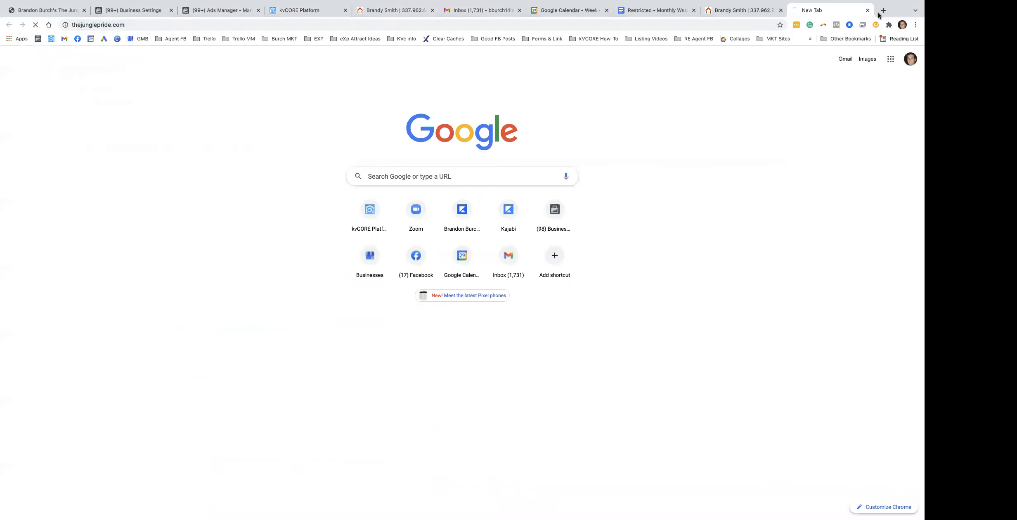
pyautogui.click(650, 78)
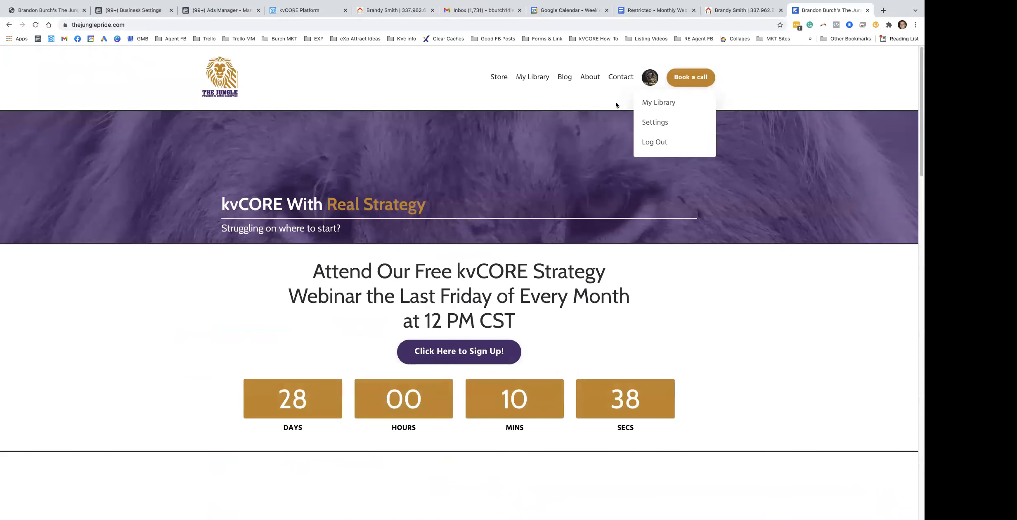
pyautogui.click(647, 102)
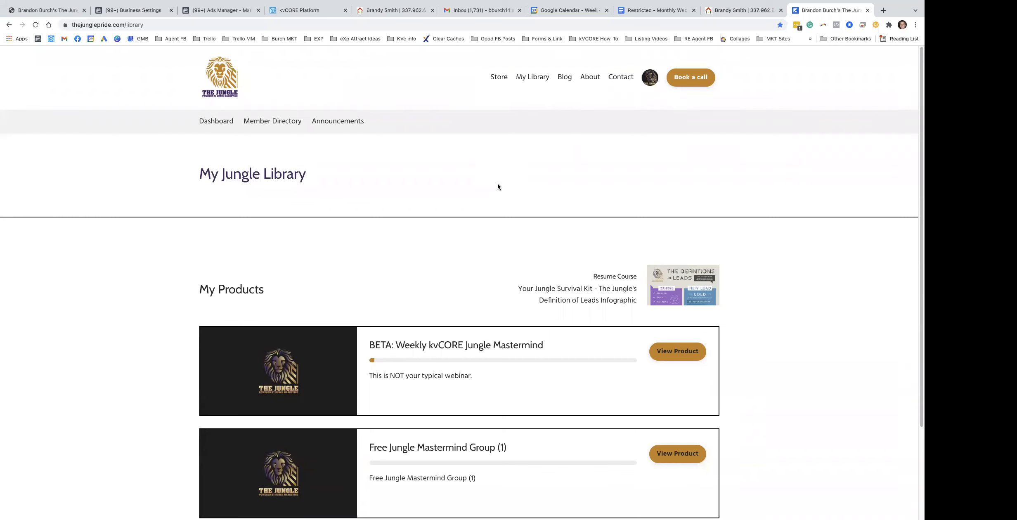
pyautogui.click(694, 352)
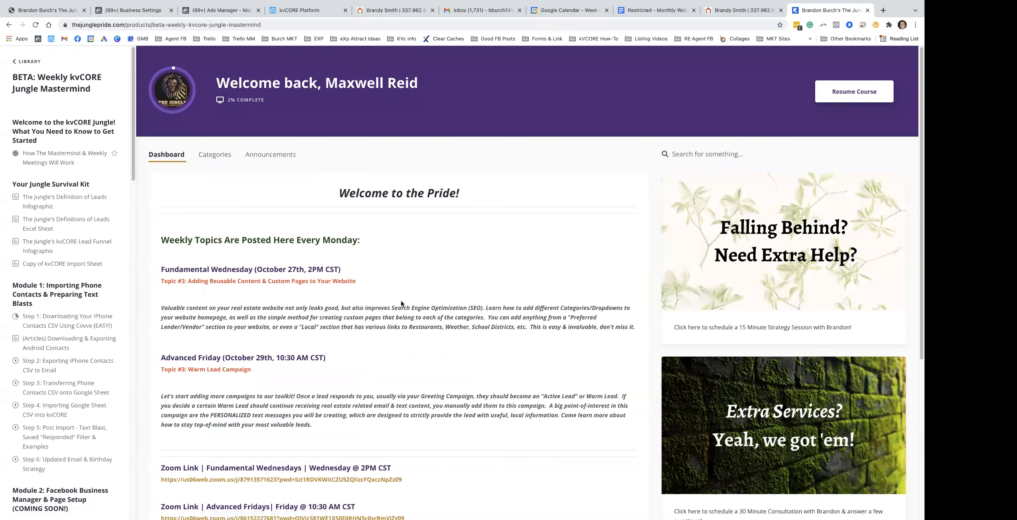
# Scroll through the course dashboard's weekly topics and module lesson list
pyautogui.scroll(-3, 40, 230)
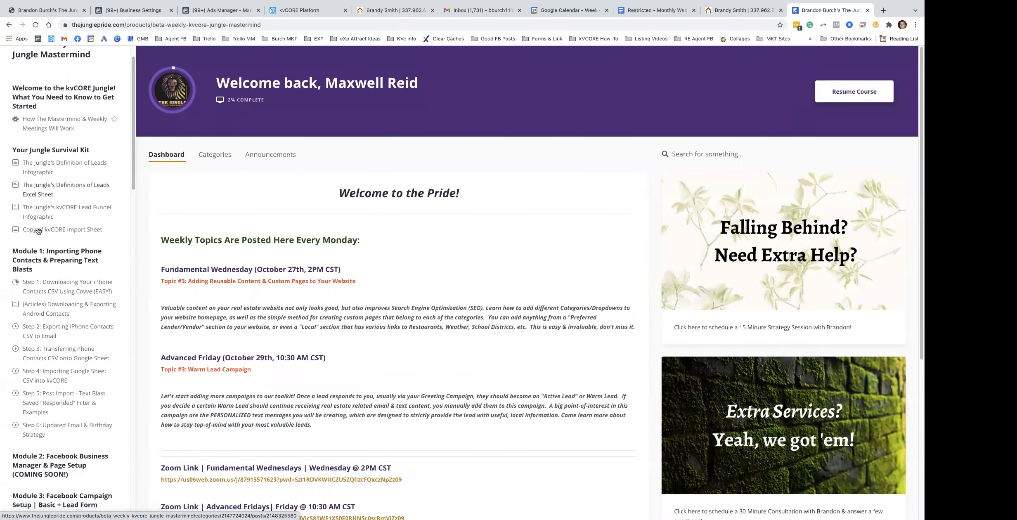
pyautogui.scroll(-3, 50, 241)
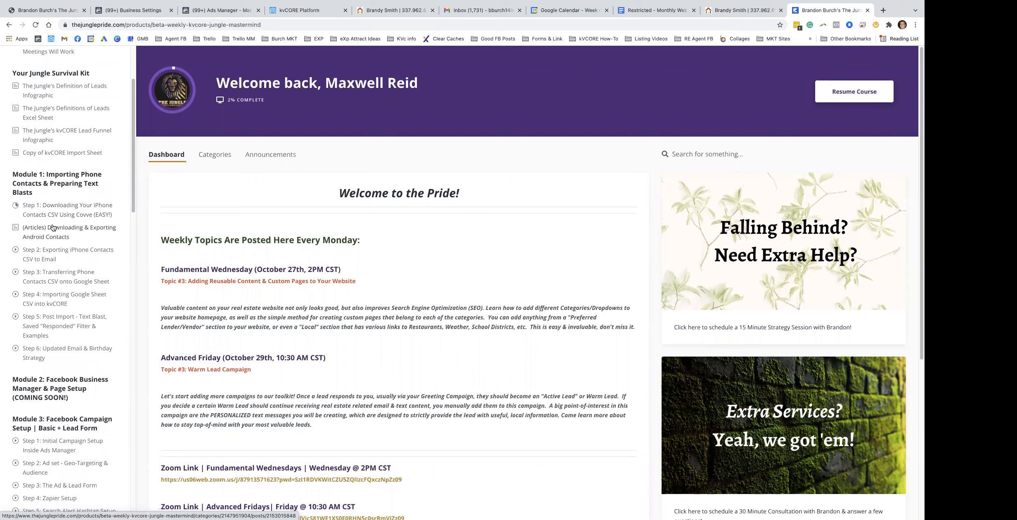
pyautogui.scroll(-8, 53, 227)
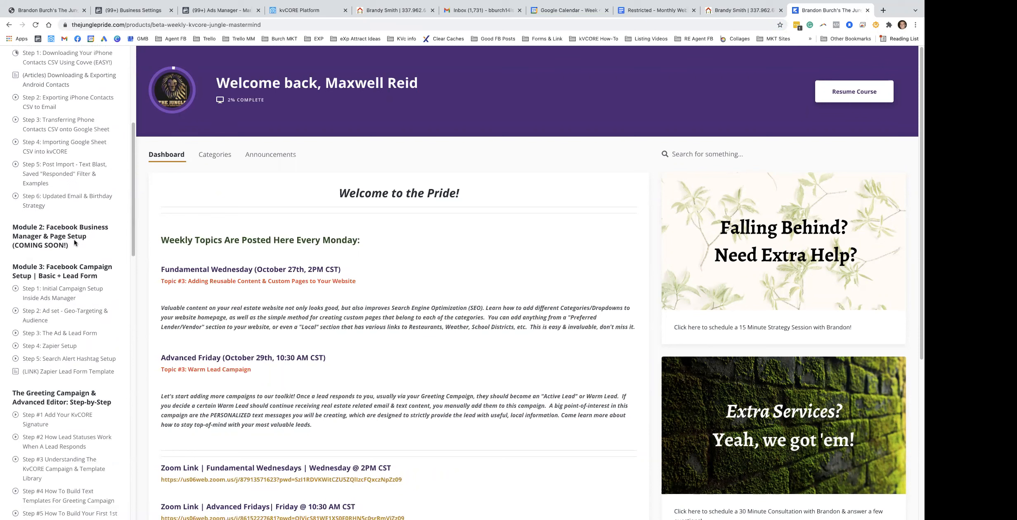
pyautogui.scroll(-5, 52, 314)
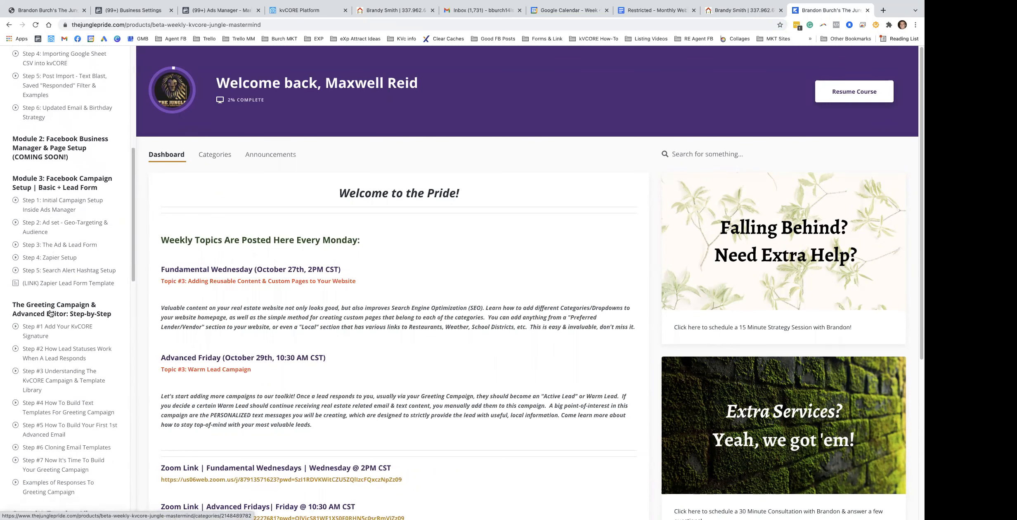
pyautogui.scroll(-4, 50, 314)
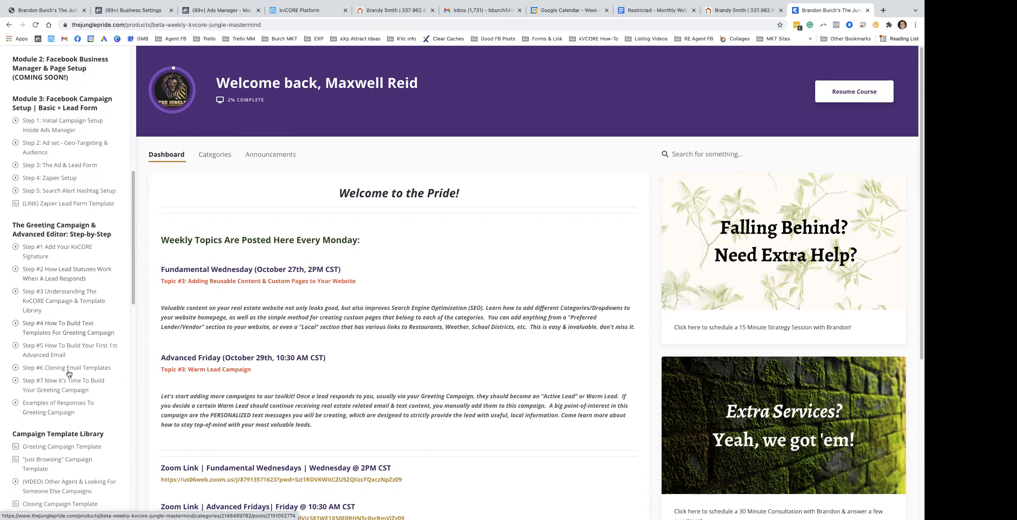
pyautogui.scroll(-5, 68, 408)
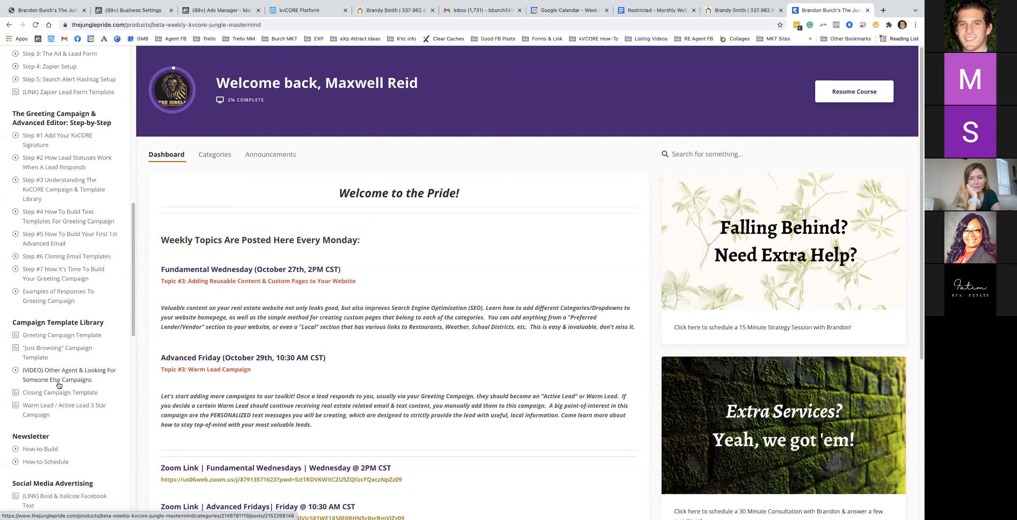
pyautogui.scroll(7, 70, 281)
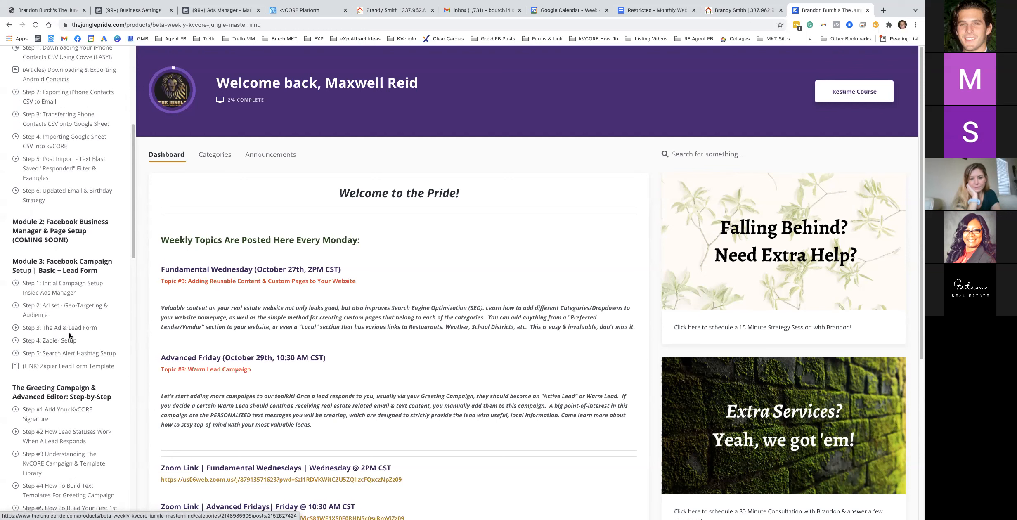
pyautogui.scroll(2, 73, 276)
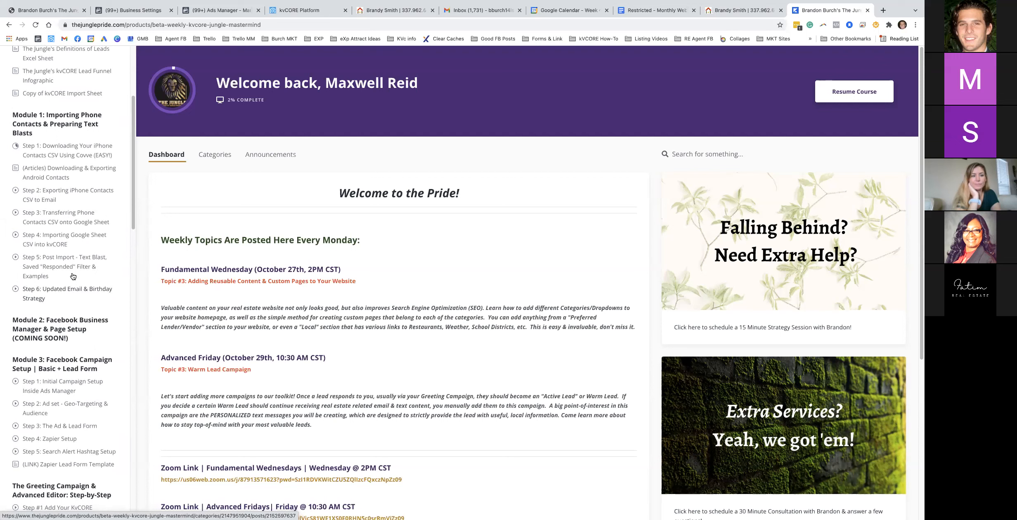